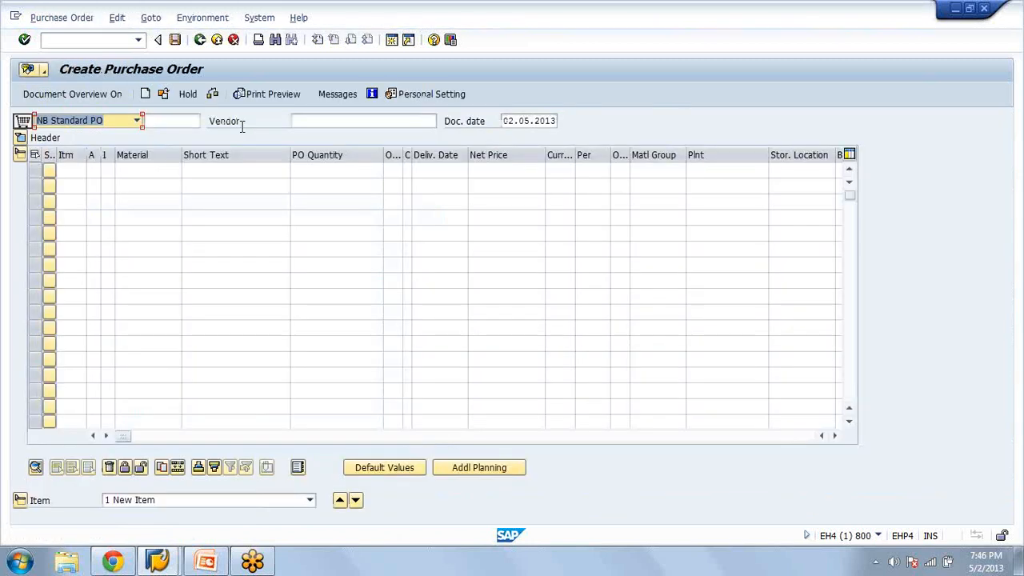
# Set the purchase order's vendor and purchasing organization to AZAM and its purchasing group to 000
pyautogui.click(314, 121)
pyautogui.write('azam')
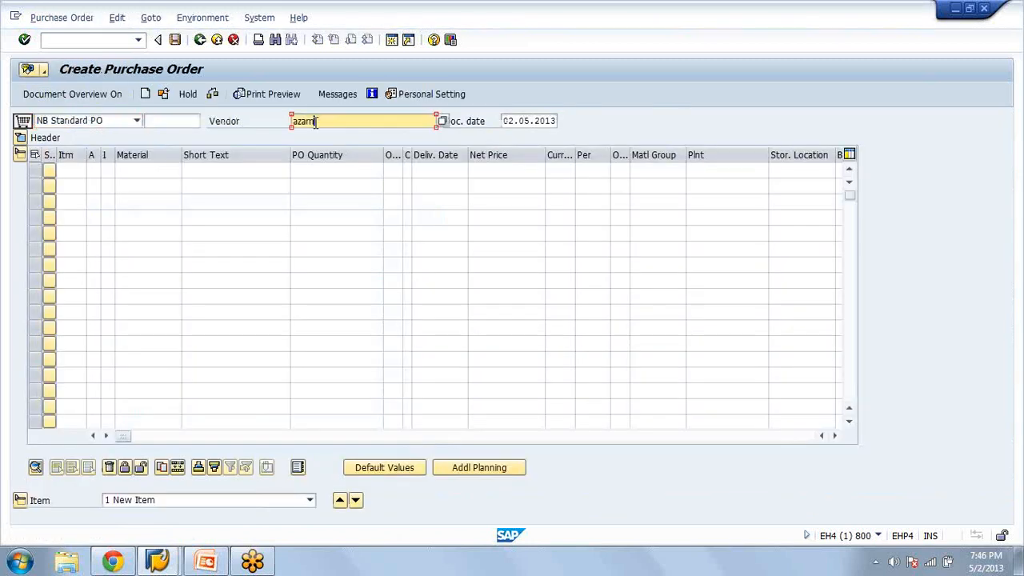
pyautogui.press('Return')
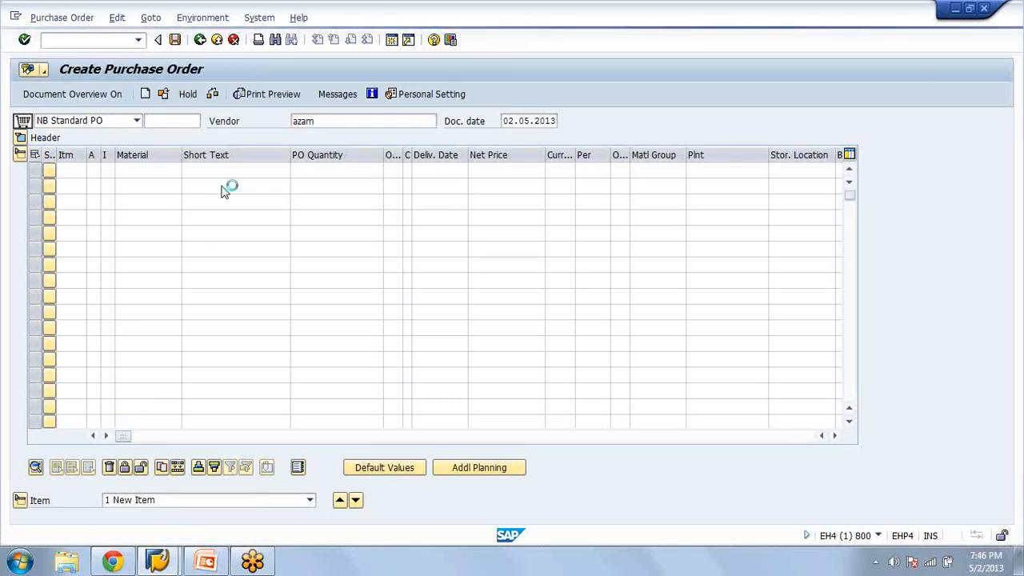
pyautogui.write('azam')
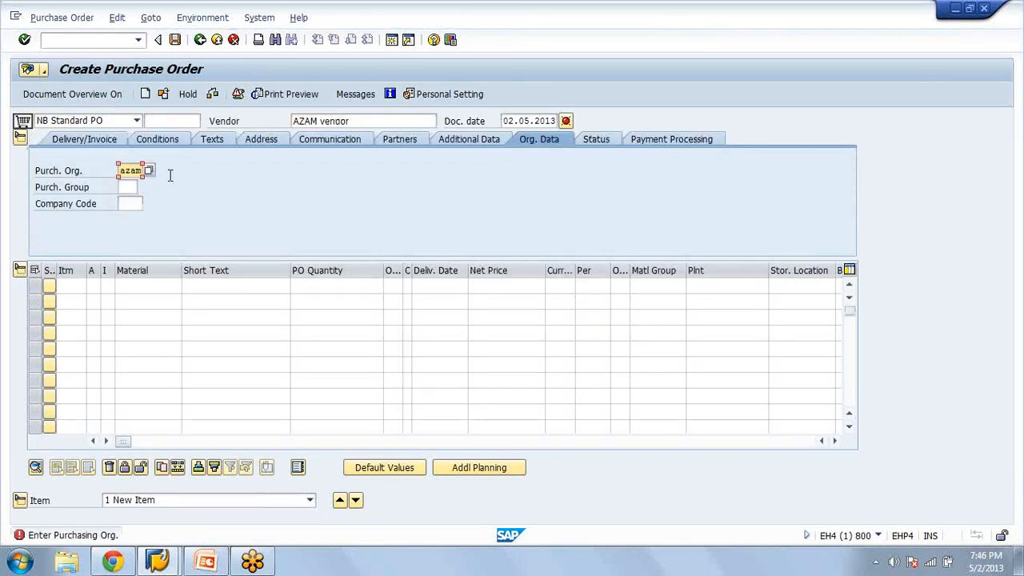
pyautogui.press('Return')
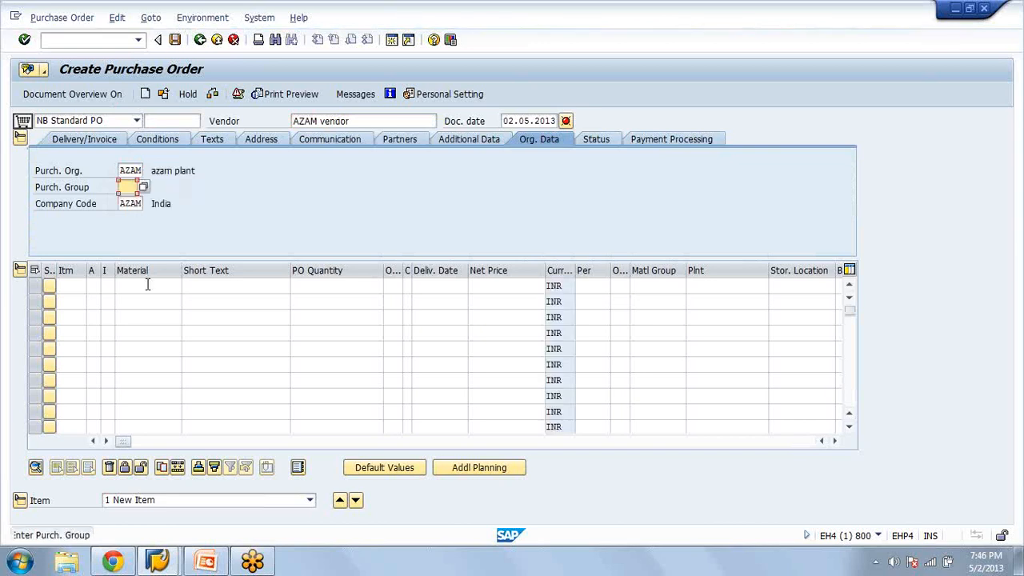
pyautogui.write('000')
pyautogui.press('Return')
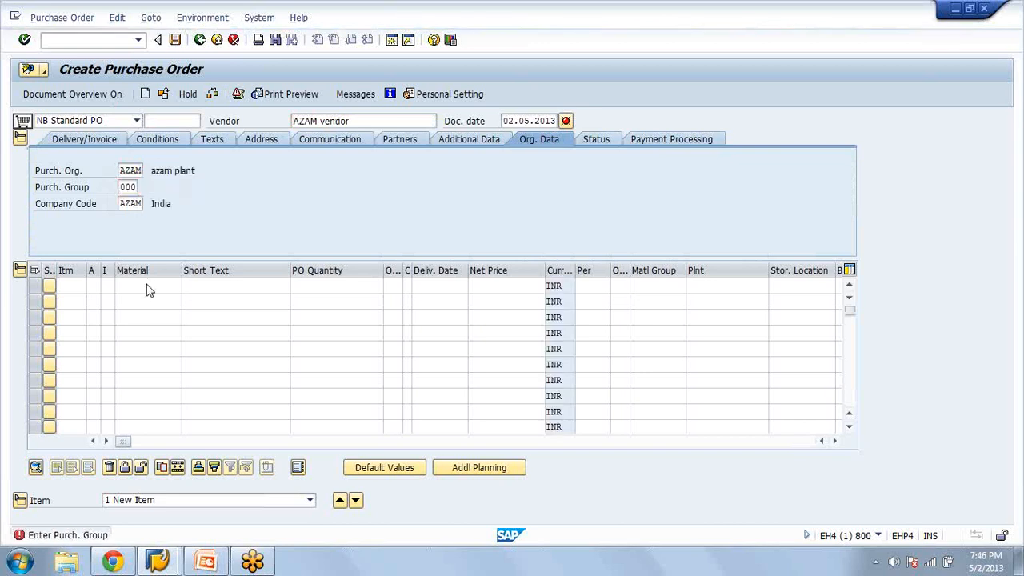
# Add a purchase order line item for material BATCH with a PO quantity of 10
pyautogui.click(147, 286)
pyautogui.write('batch')
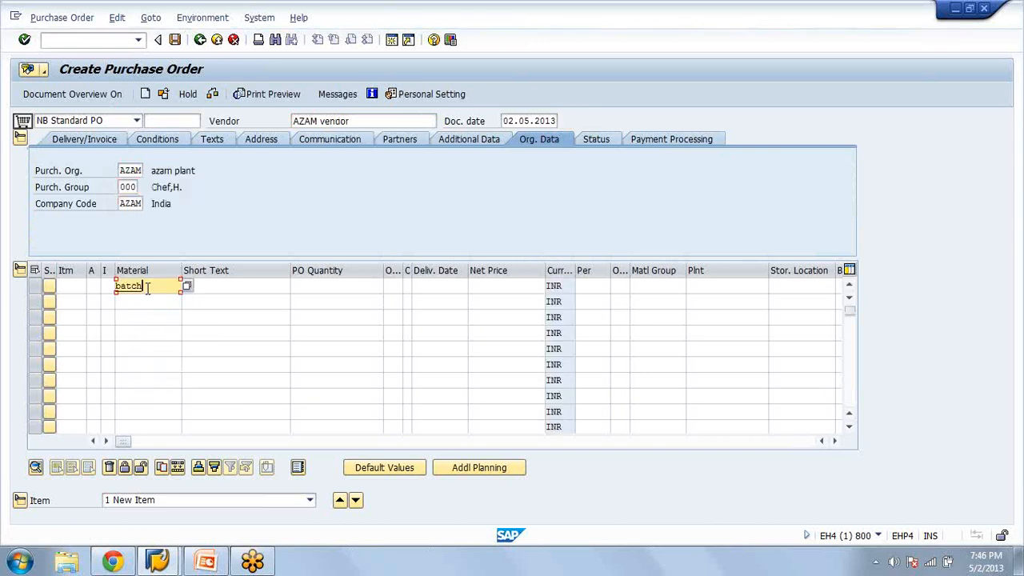
pyautogui.press('Return')
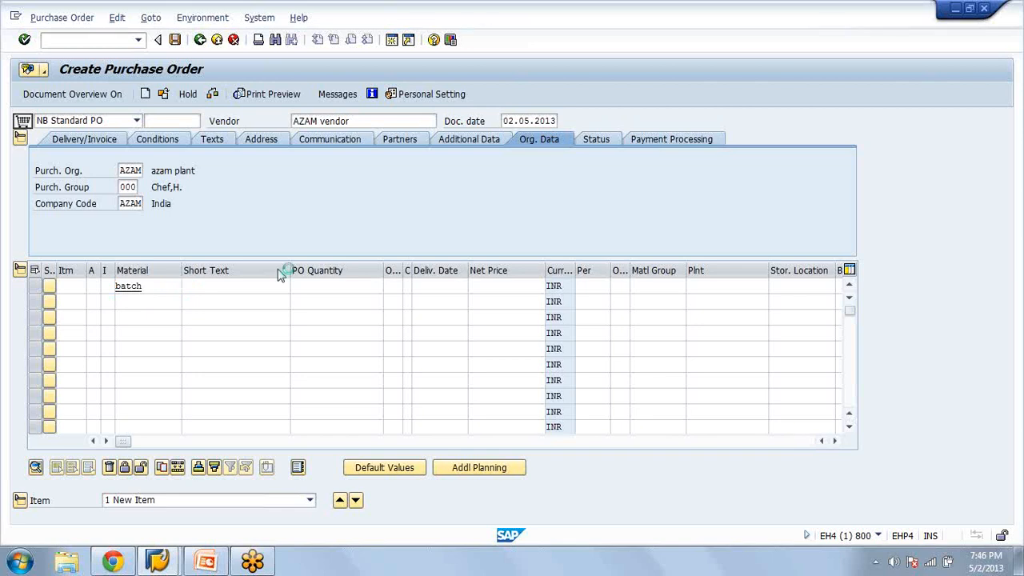
pyautogui.click(732, 312)
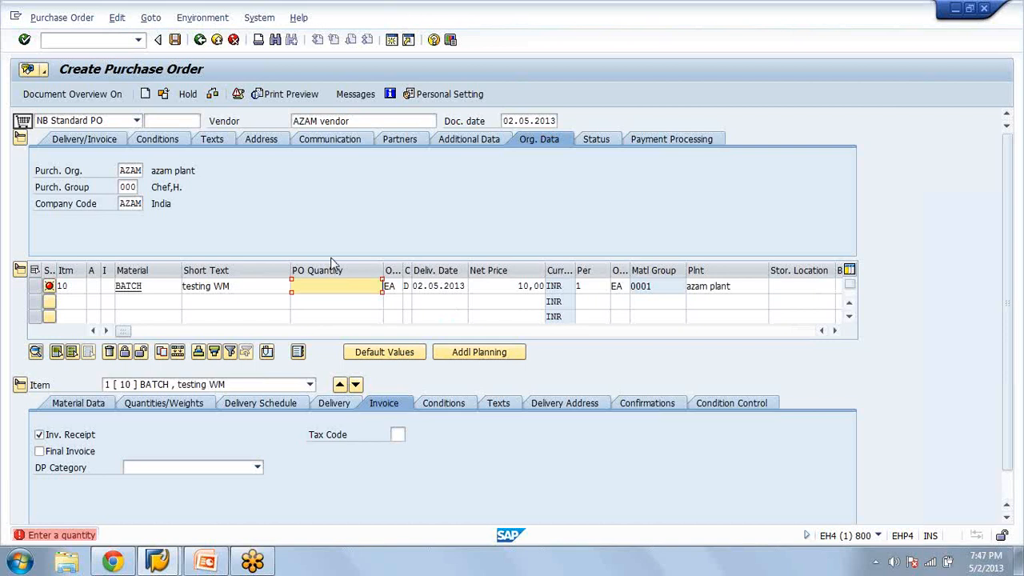
pyautogui.write('10')
pyautogui.press('Return')
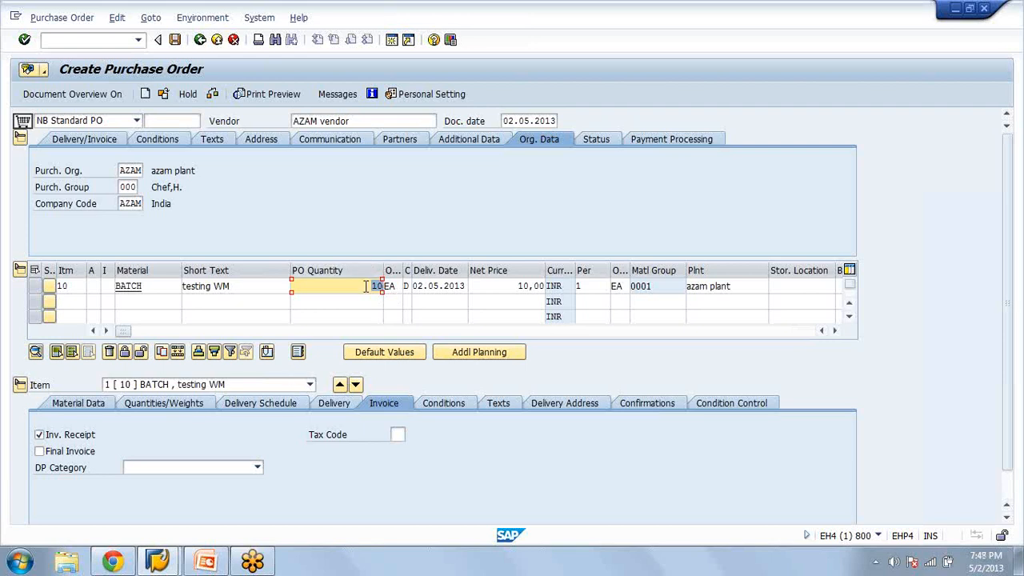
# Allocate an automatic internal batch number to the item in its material data and save the purchase order
pyautogui.click(366, 286)
pyautogui.click(102, 403)
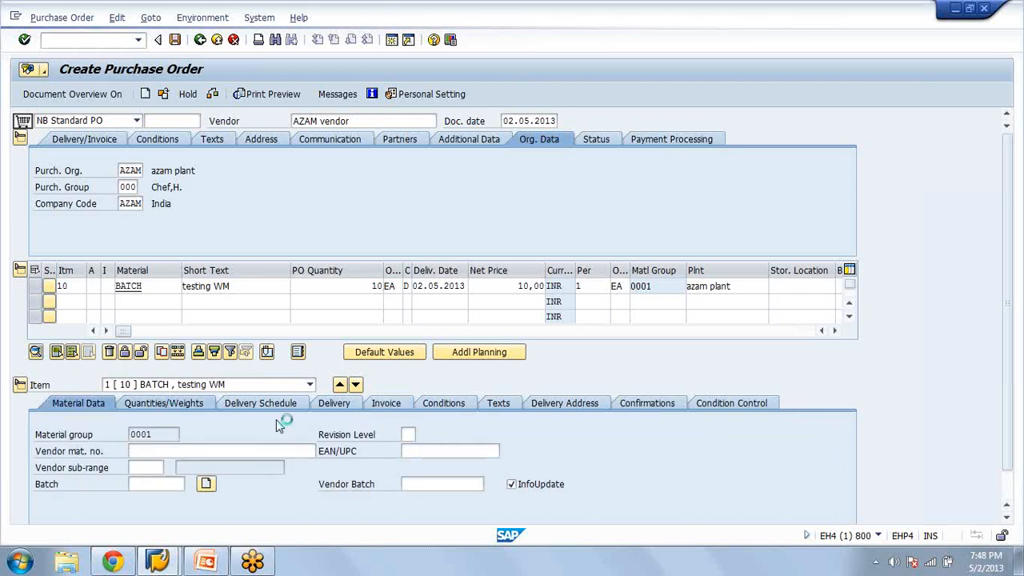
pyautogui.click(257, 295)
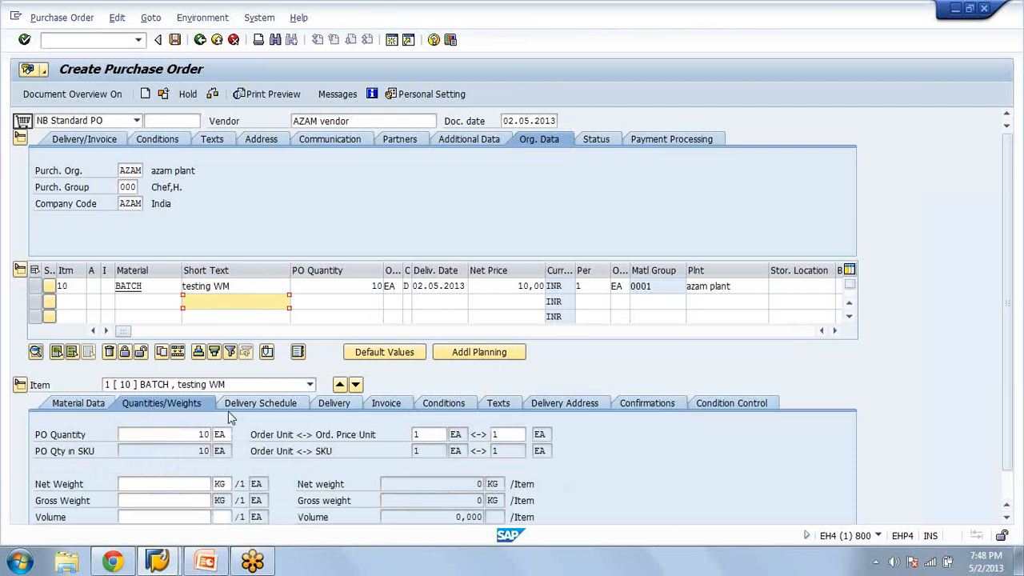
pyautogui.click(94, 404)
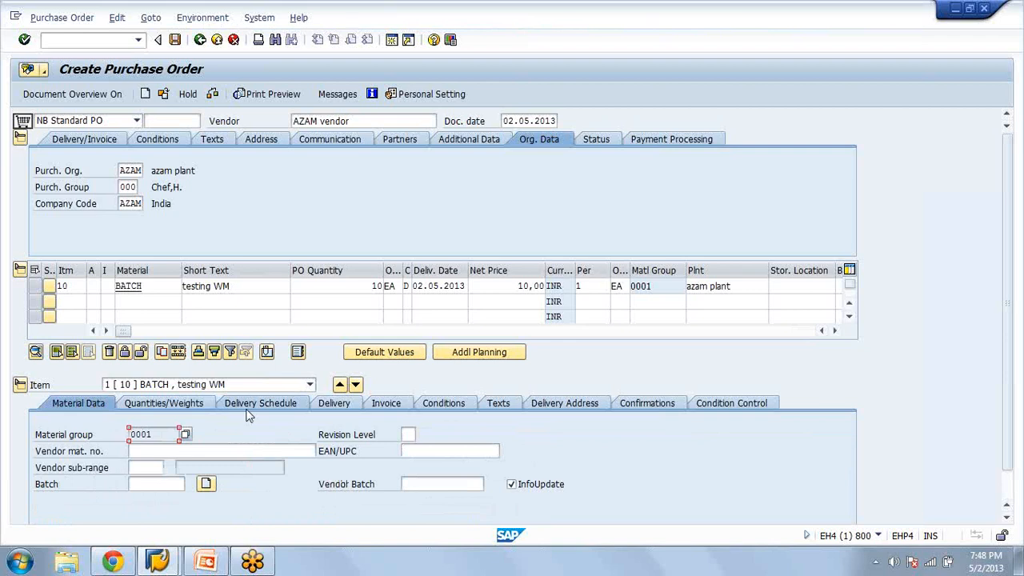
pyautogui.click(210, 488)
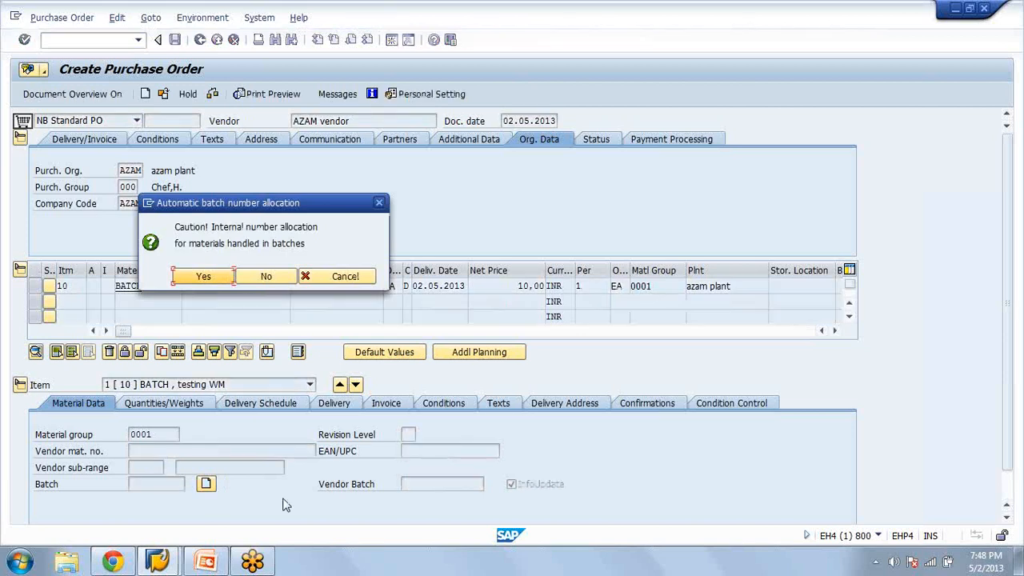
pyautogui.click(214, 281)
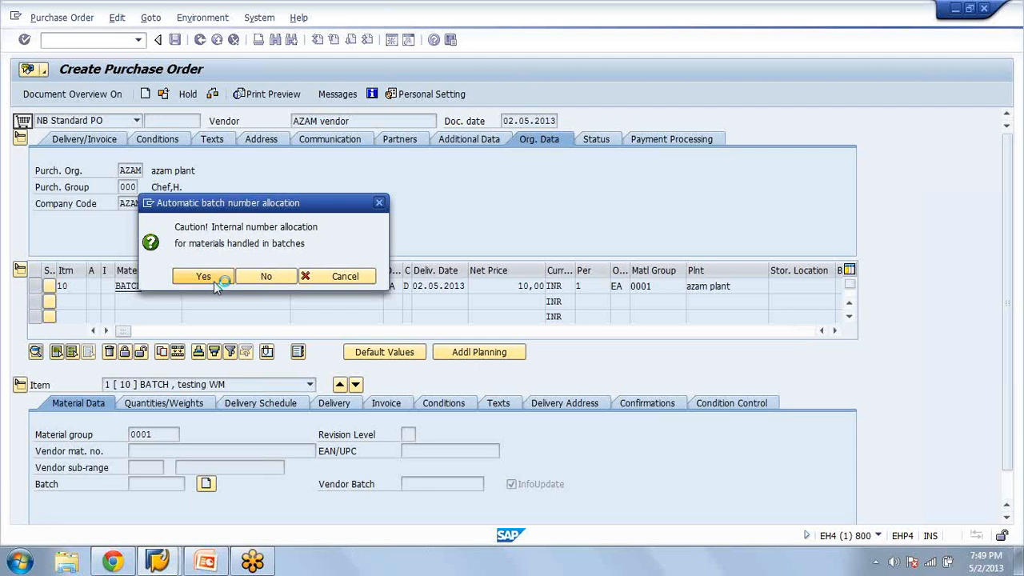
pyautogui.click(139, 482)
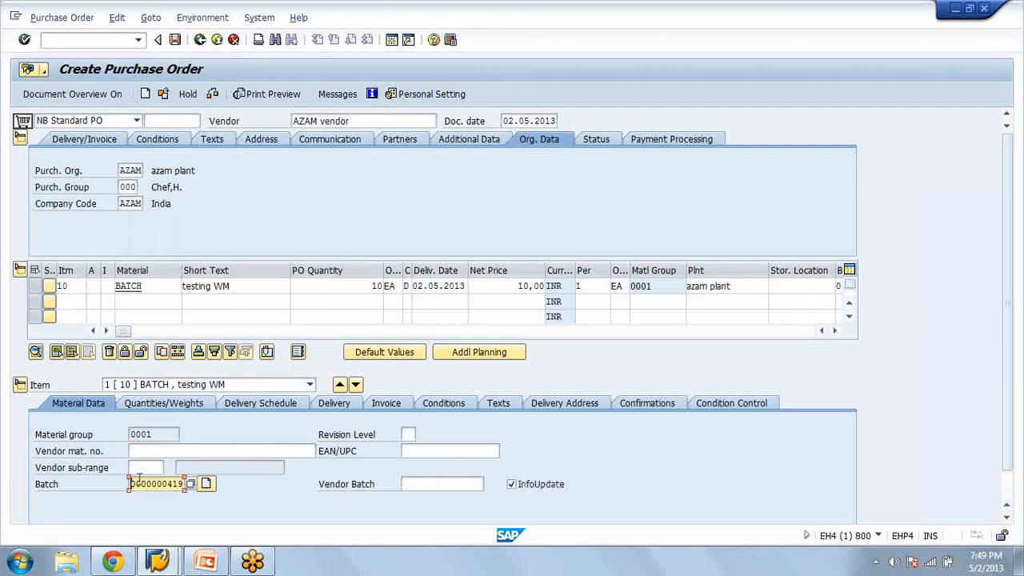
pyautogui.click(282, 418)
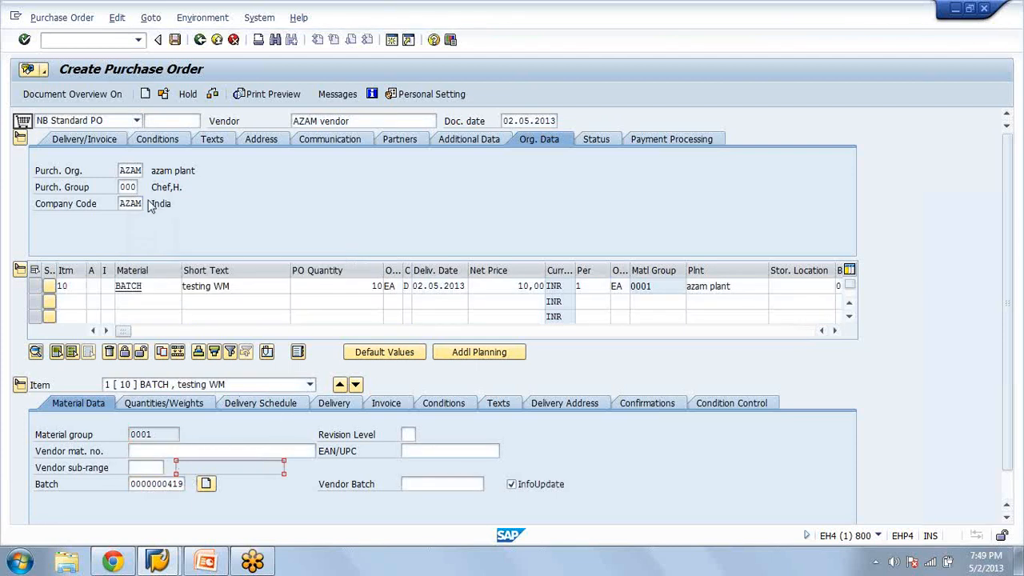
pyautogui.click(180, 42)
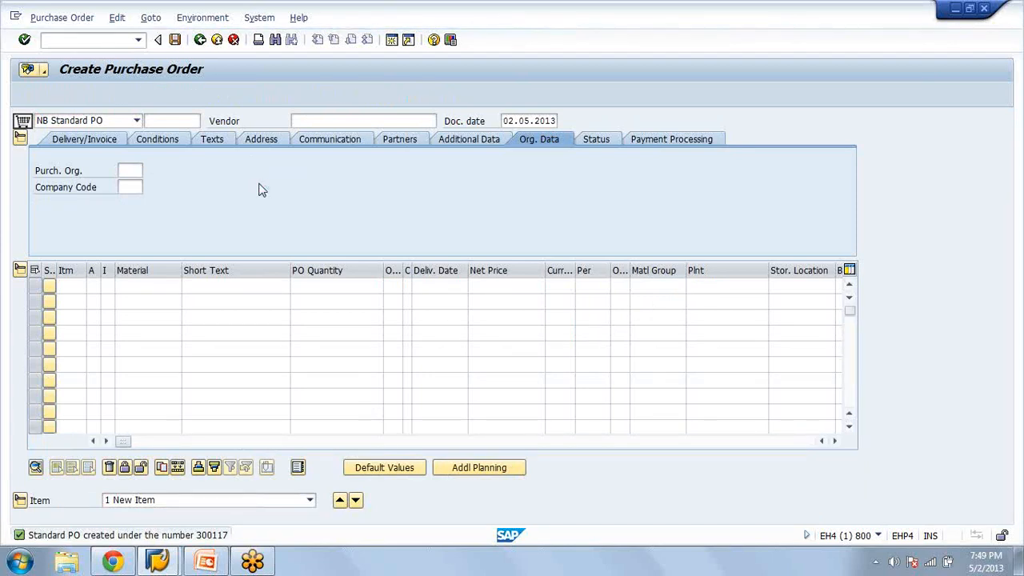
# Copy the created purchase order's number from the status message's help text into a new Notepad document
pyautogui.press('F1')
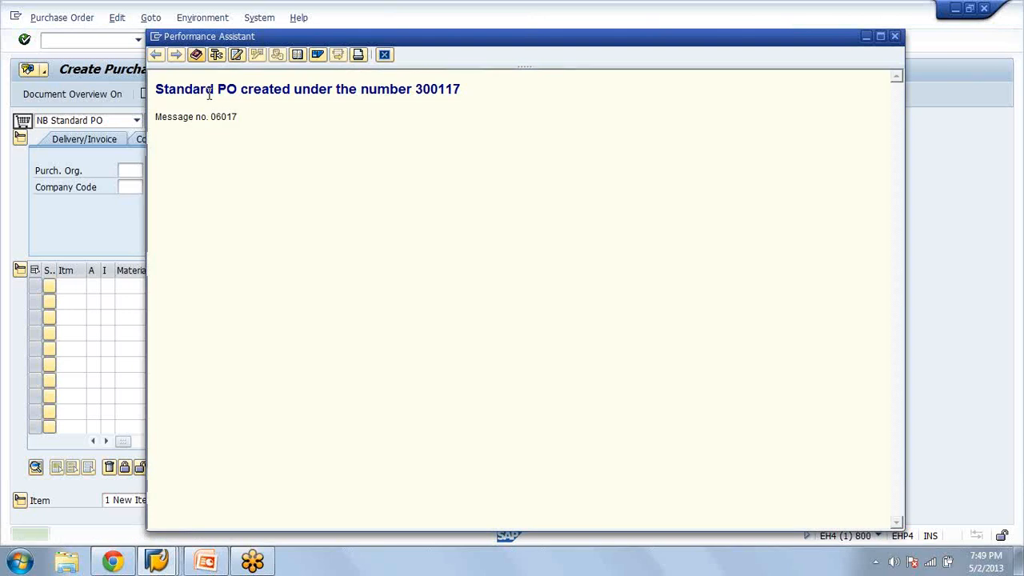
pyautogui.doubleClick(438, 89)
pyautogui.hotkey('ctrl', 'c')
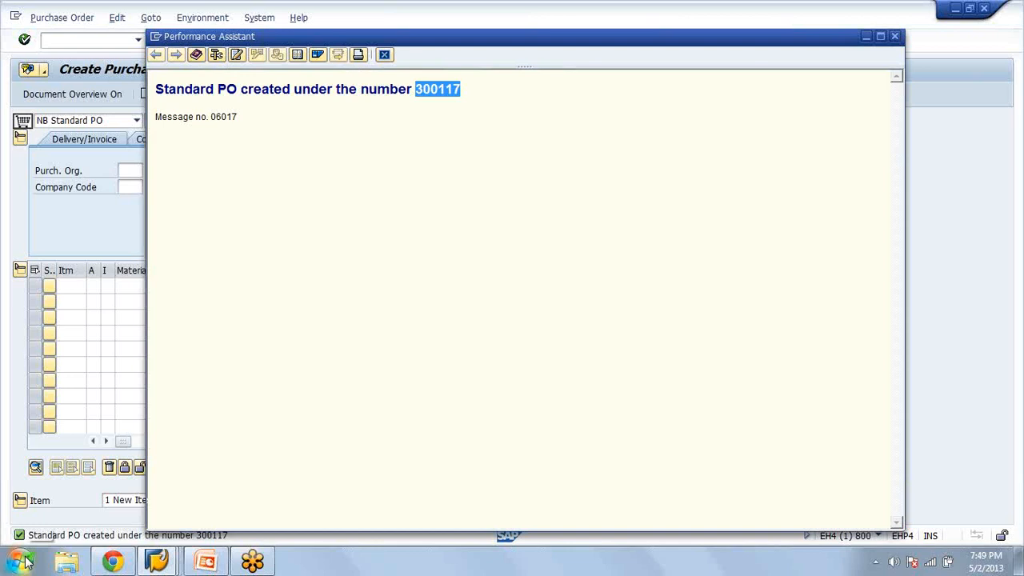
pyautogui.click(22, 562)
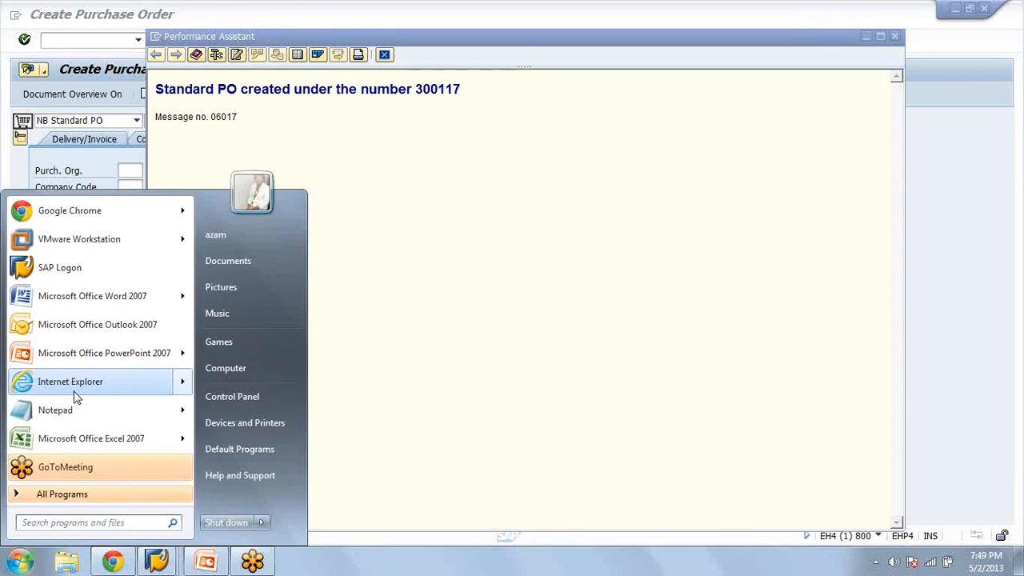
pyautogui.click(55, 409)
pyautogui.hotkey('ctrl', 'v')
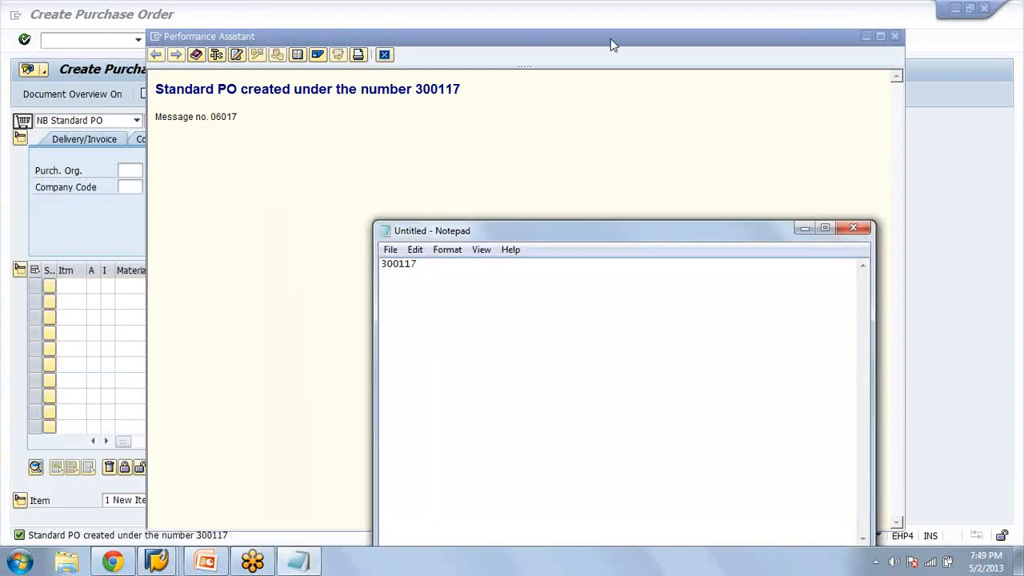
# Switch back to SAP, close the message help and open the goods receipt transaction
pyautogui.click(611, 39)
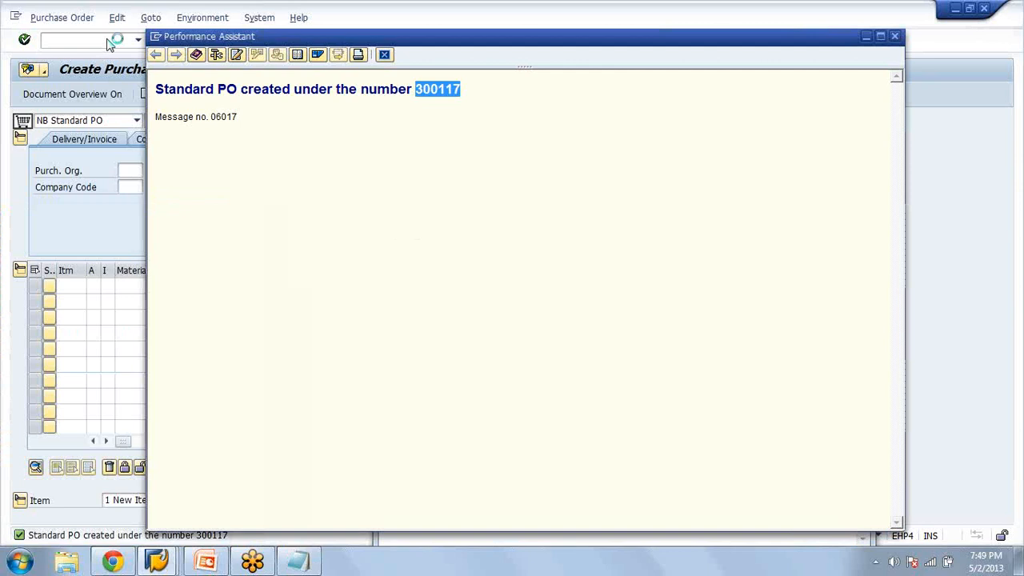
pyautogui.press('Escape')
pyautogui.click(102, 44)
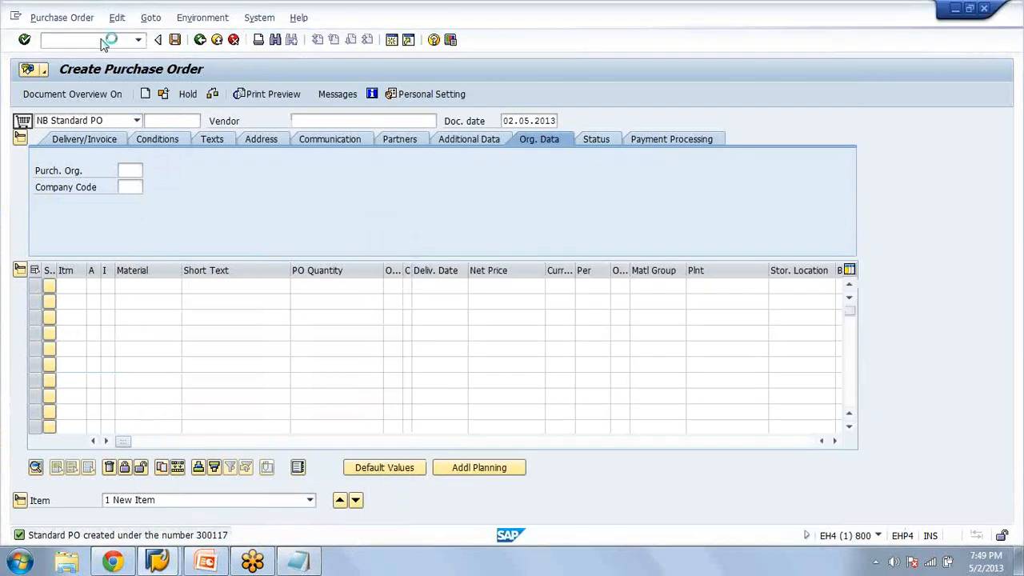
pyautogui.click(102, 39)
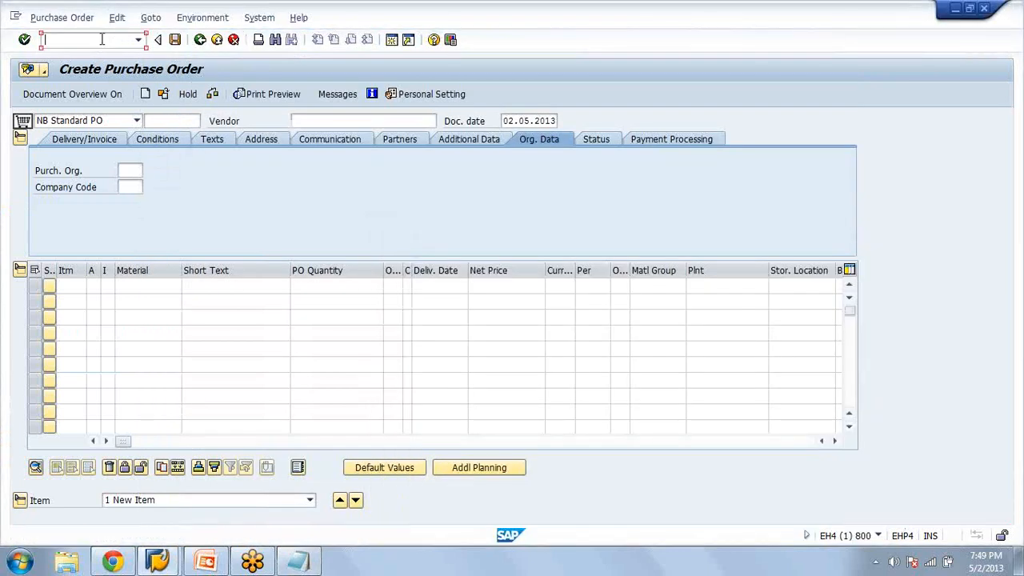
pyautogui.press('Return')
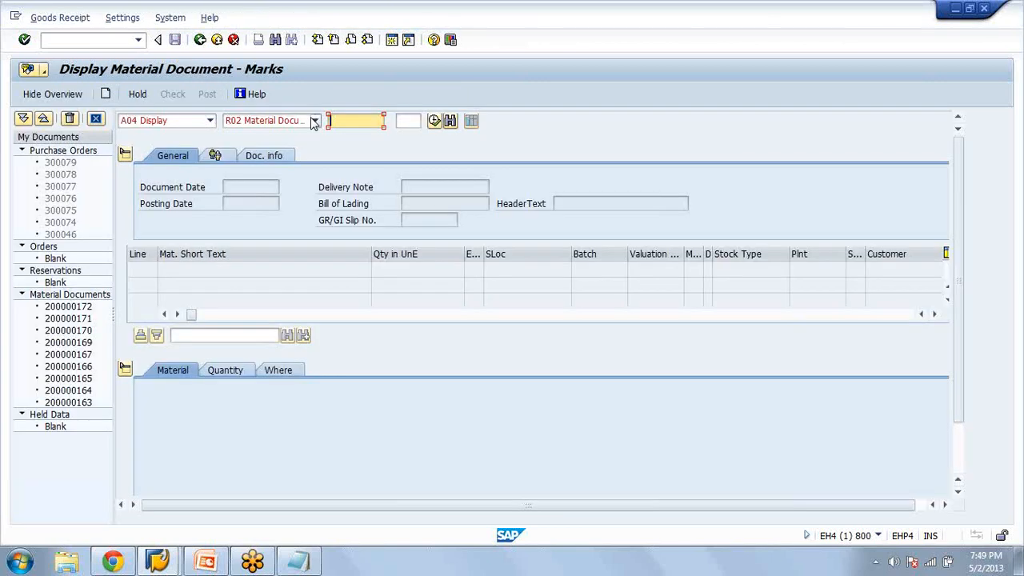
# Load the copied purchase order number as an A01 Goods Receipt against R01 Purchase Order and open the item's batch data
pyautogui.click(211, 120)
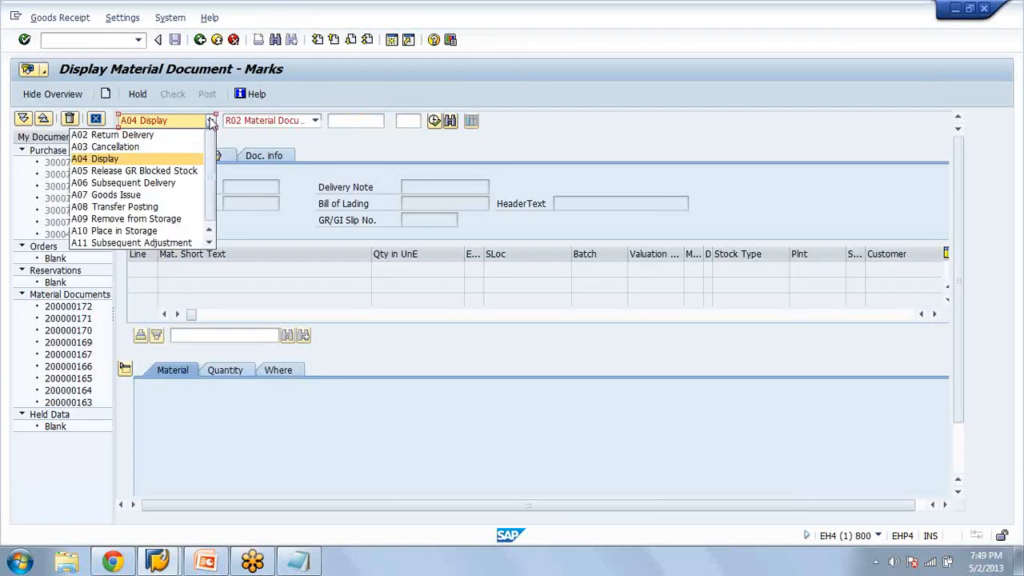
pyautogui.press('Up')
pyautogui.press('Return')
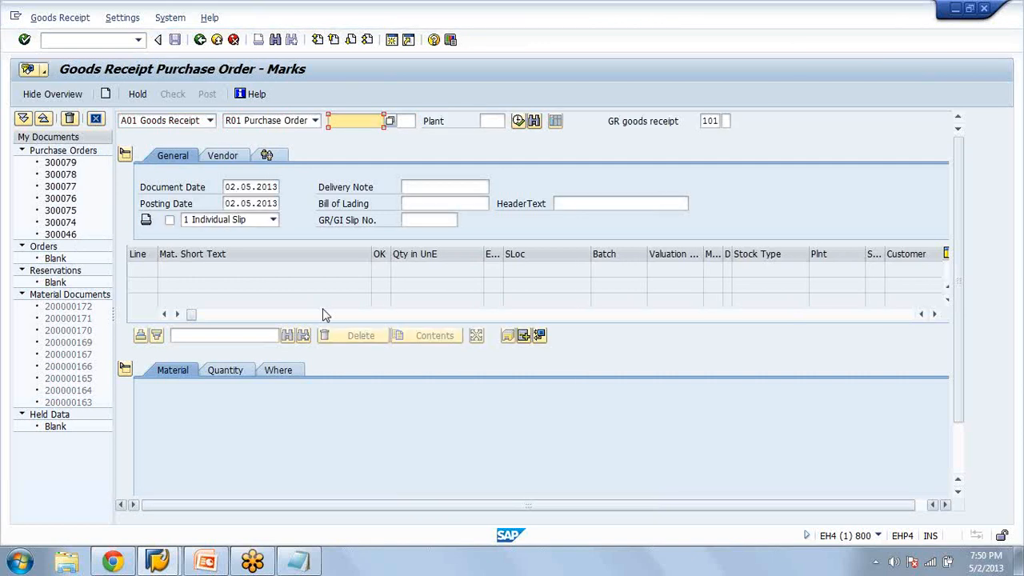
pyautogui.hotkey('ctrl', 'v')
pyautogui.press('Return')
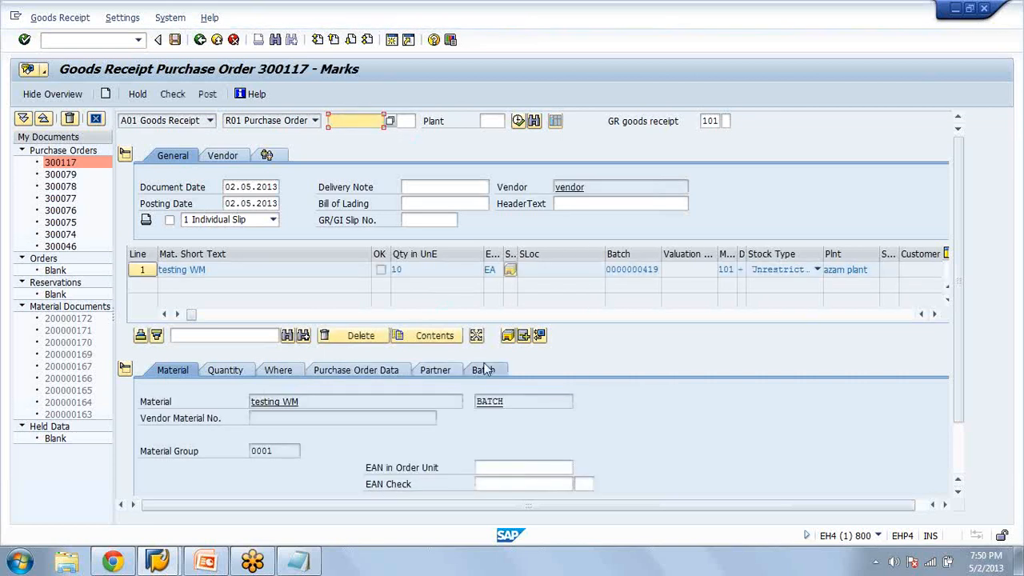
pyautogui.click(486, 369)
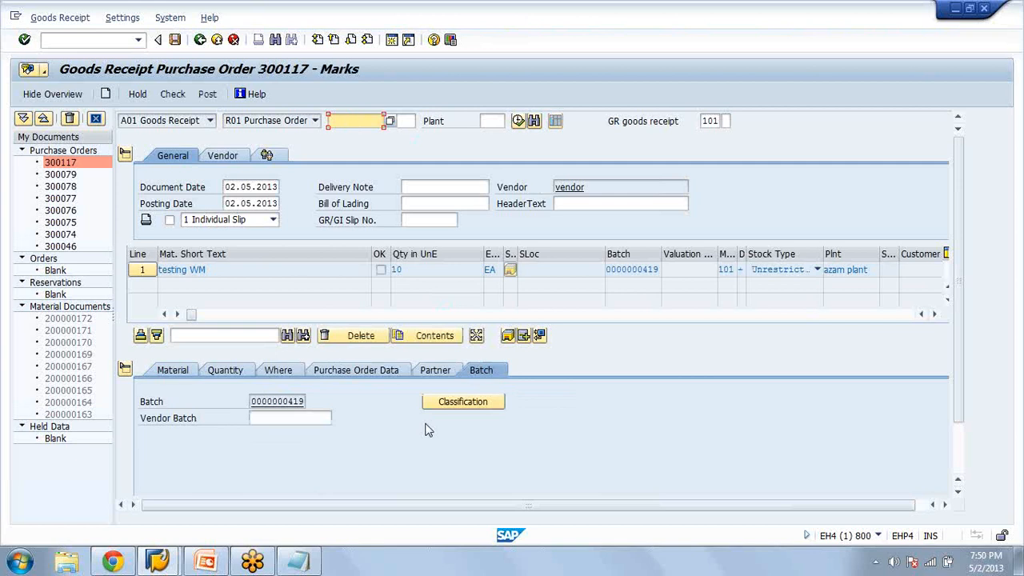
# Flag the goods receipt's line item as OK and try to post the document, closing the resulting log
pyautogui.click(188, 97)
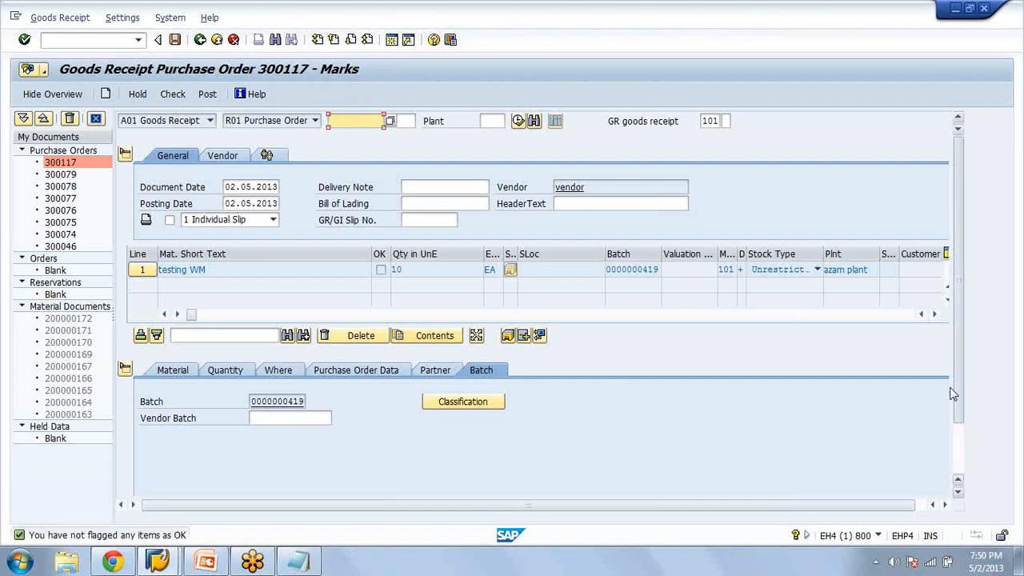
pyautogui.moveTo(952, 394); pyautogui.dragTo(952, 439)
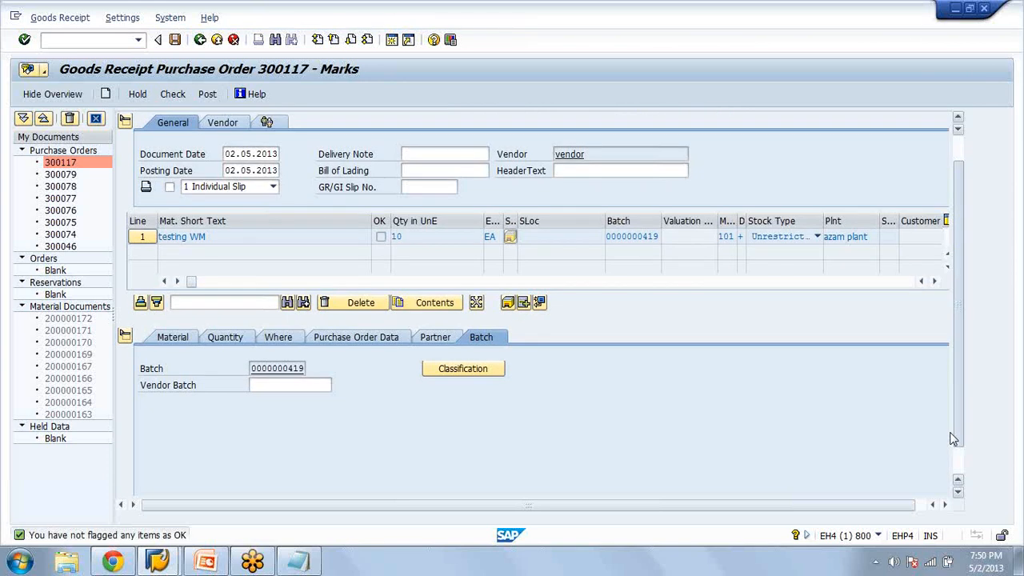
pyautogui.scroll(-1, 333, 455)
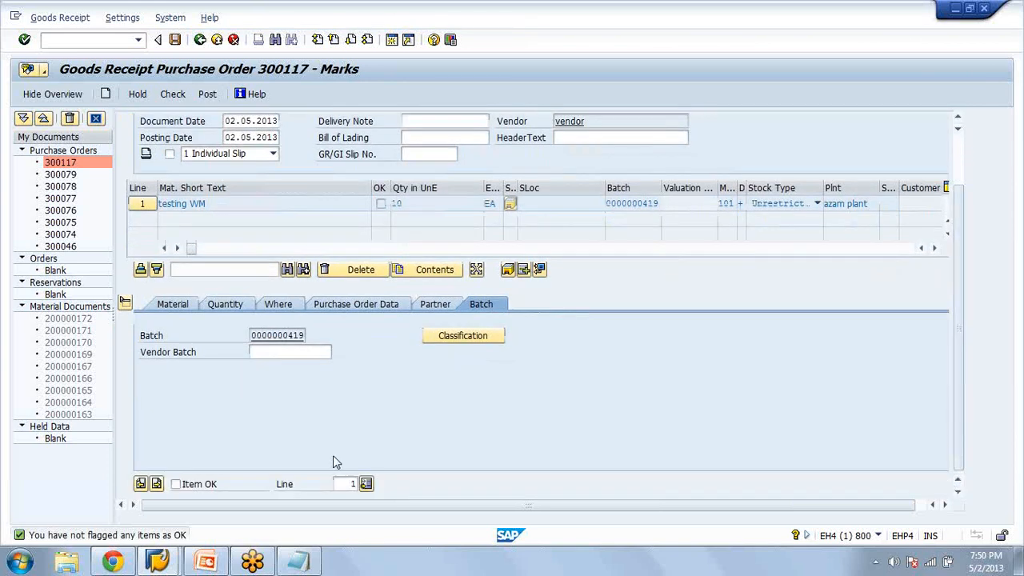
pyautogui.click(175, 484)
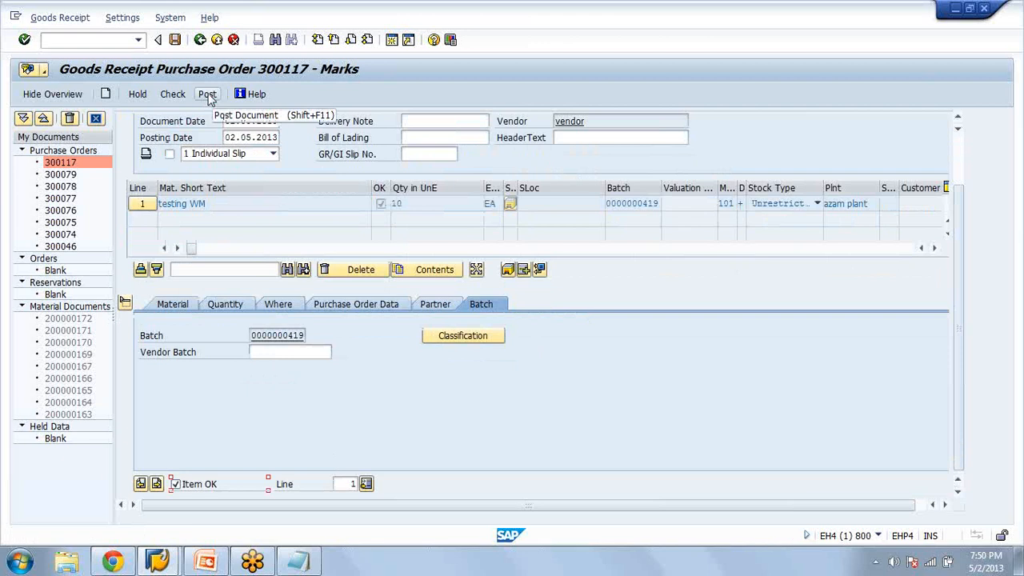
pyautogui.click(208, 95)
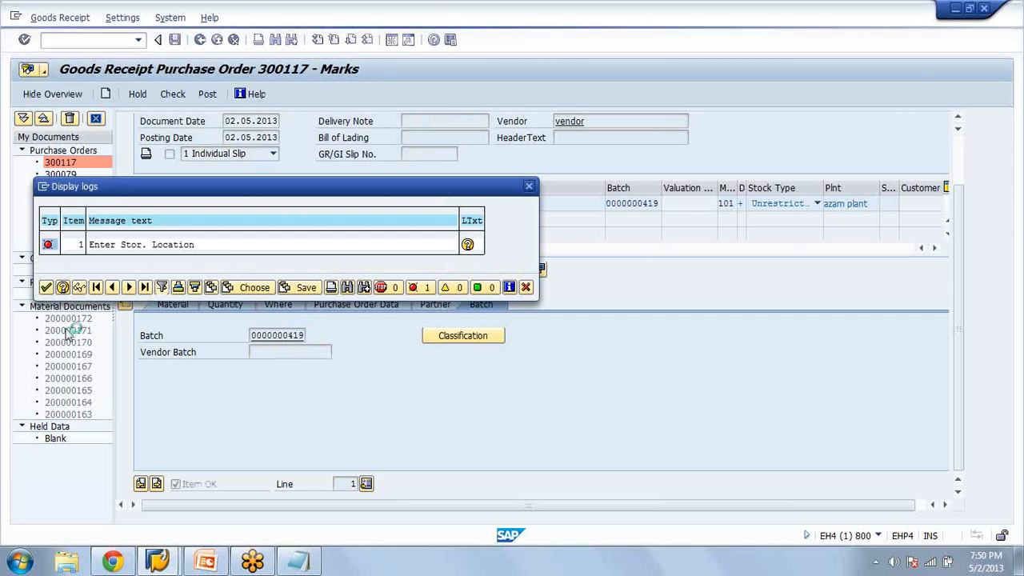
pyautogui.click(46, 287)
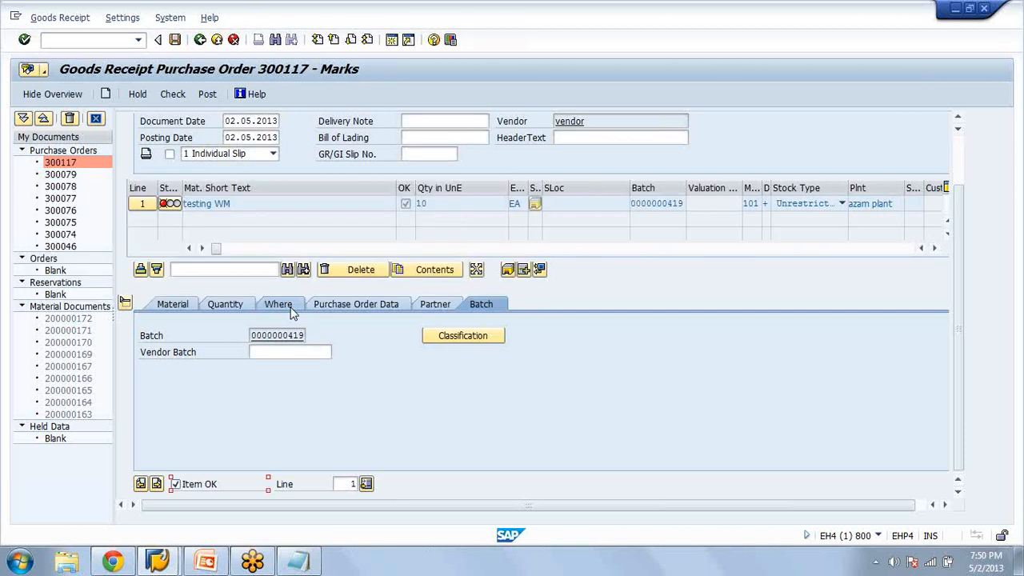
# Set the goods receipt item's storage location to 0001 and post the document
pyautogui.press('Return')
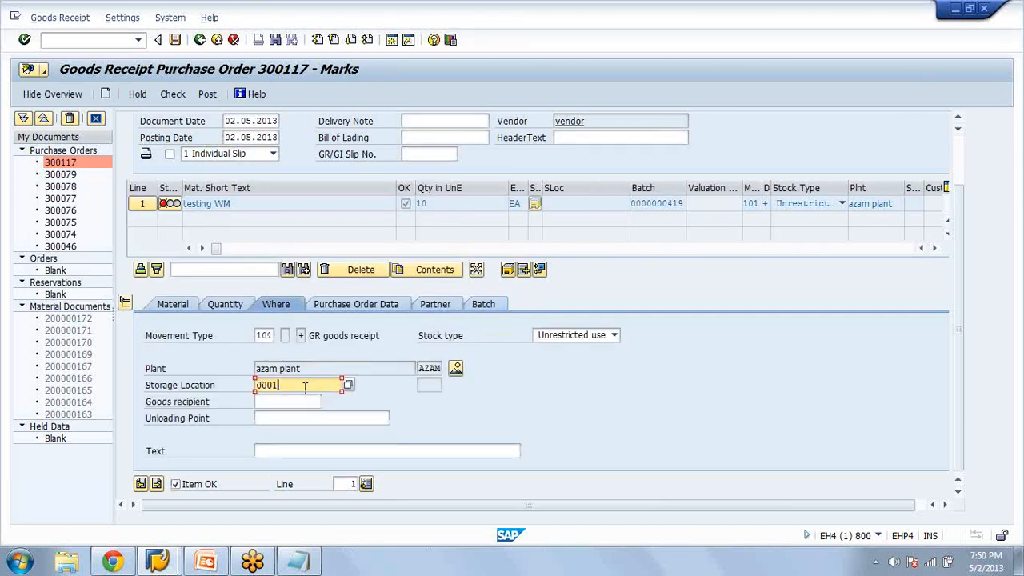
pyautogui.click(489, 299)
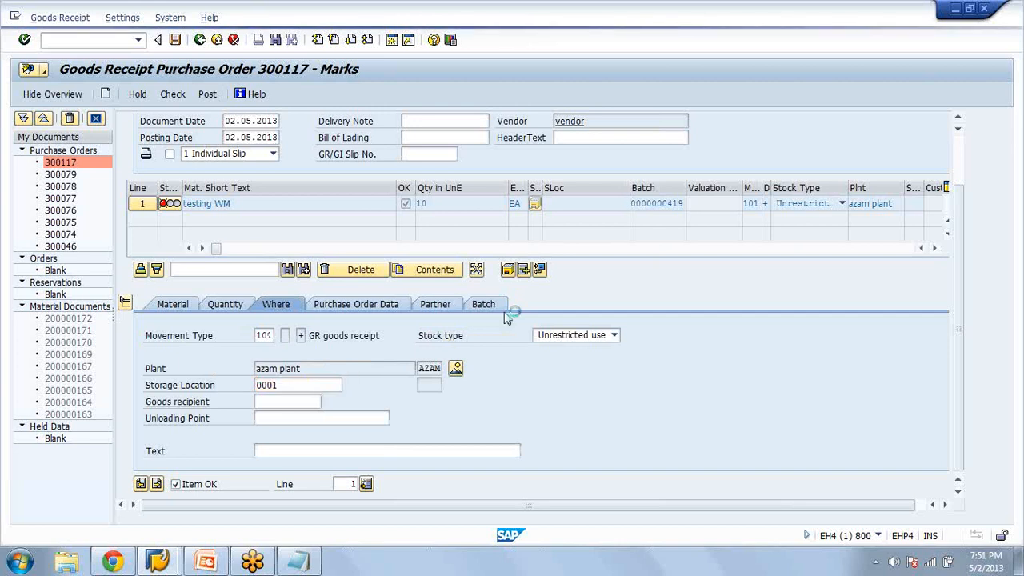
pyautogui.click(207, 96)
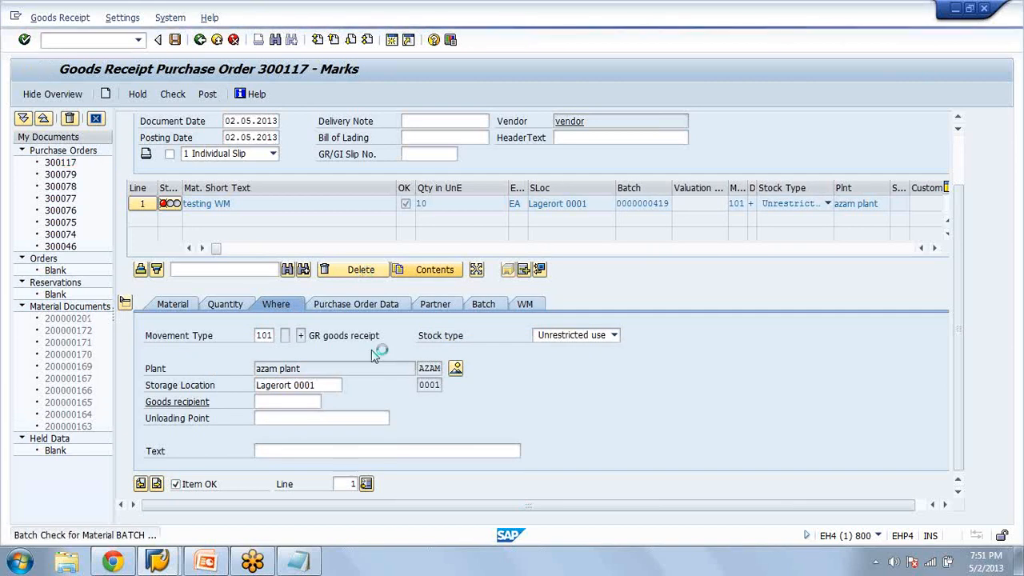
pyautogui.click(344, 275)
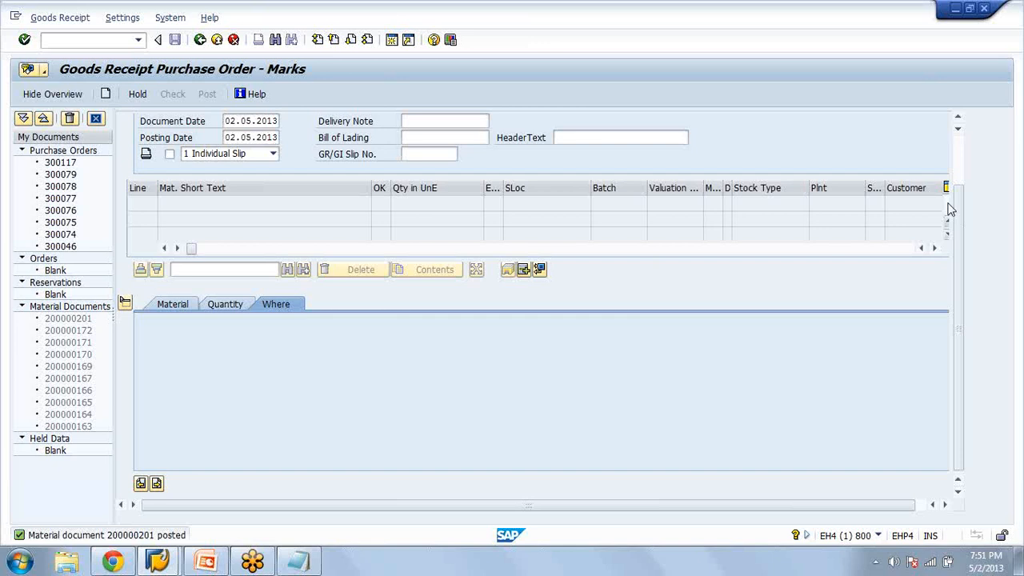
# Display the newly posted goods receipt as an A04 Display of an R02 Material Document and open its warehouse management data
pyautogui.moveTo(956, 205); pyautogui.dragTo(882, 144)
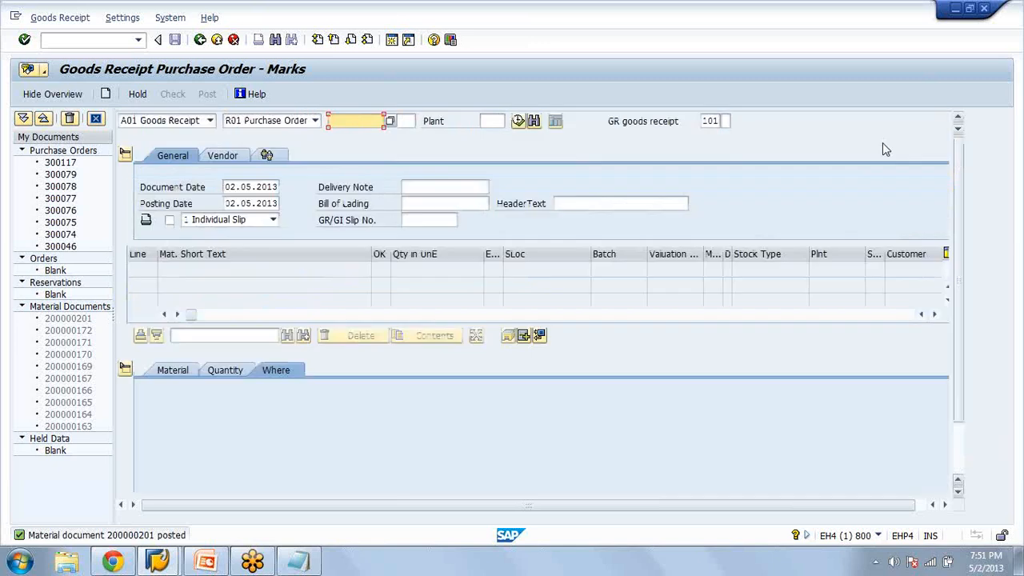
pyautogui.click(209, 120)
pyautogui.press('Return')
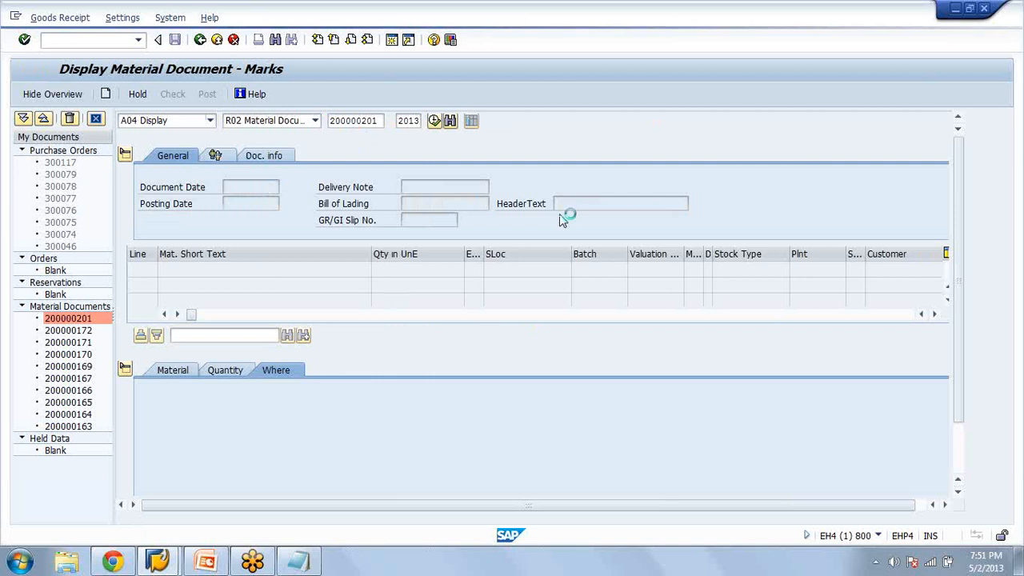
pyautogui.click(622, 366)
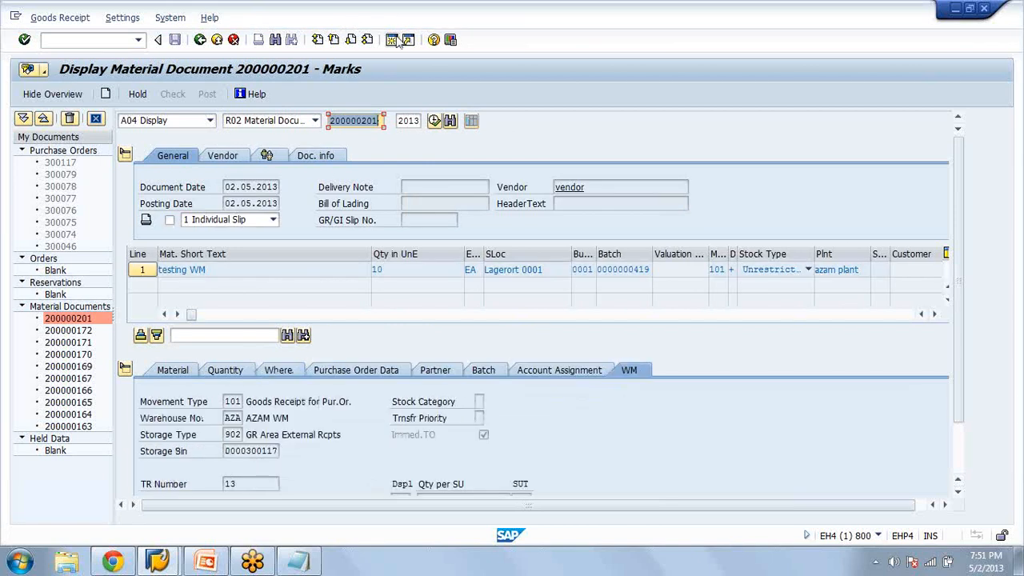
# Try to create a transfer order from transfer requirement 13 for warehouse AZA in a new session, then recheck the material document
pyautogui.click(124, 44)
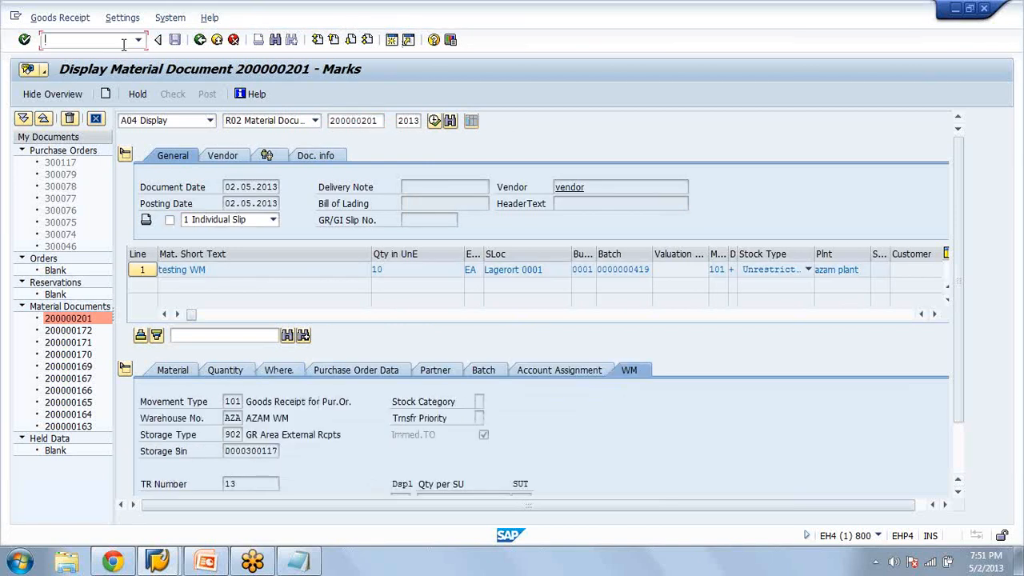
pyautogui.hotkey('ctrl', 'n')
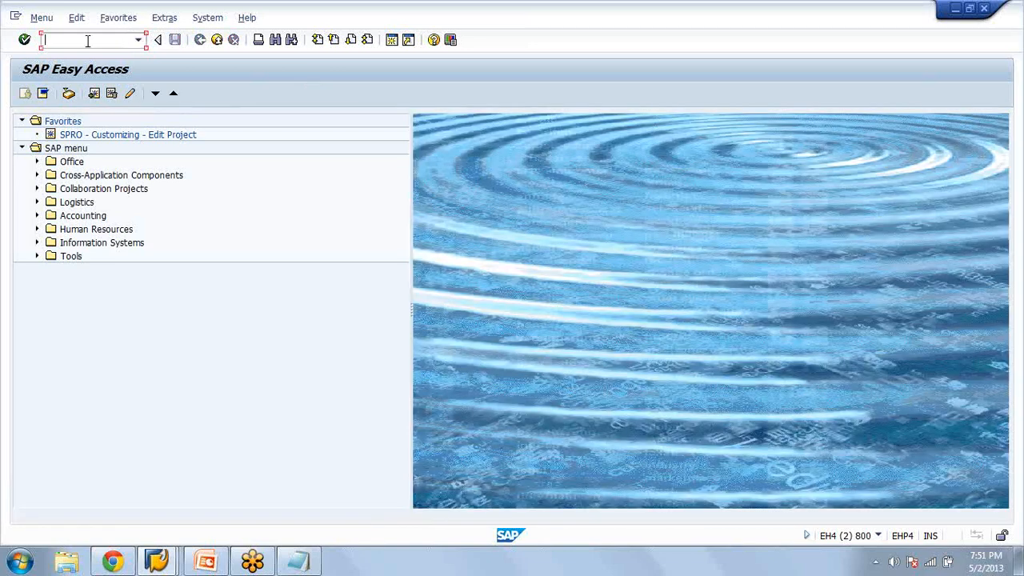
pyautogui.write('13')
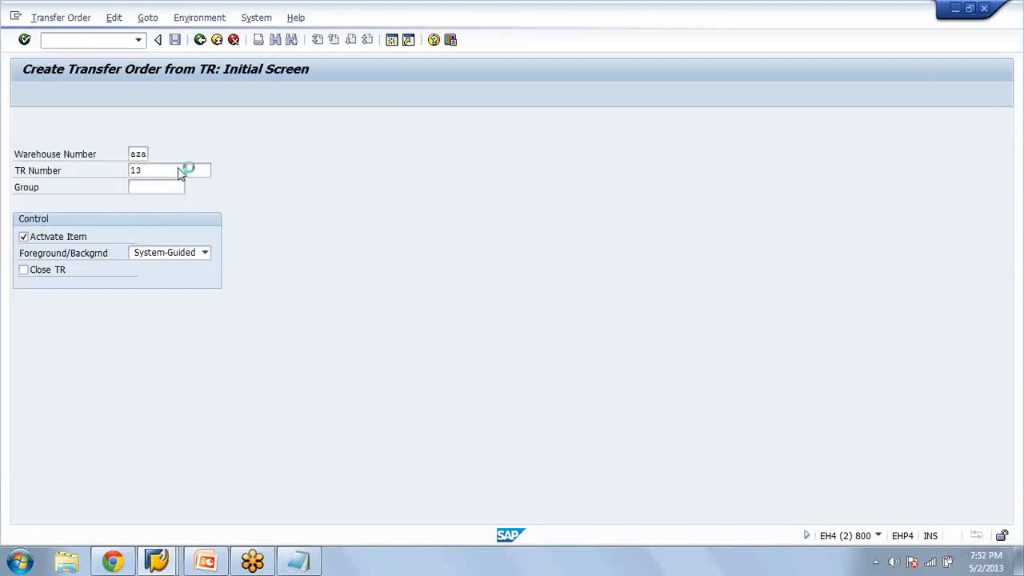
pyautogui.press('Return')
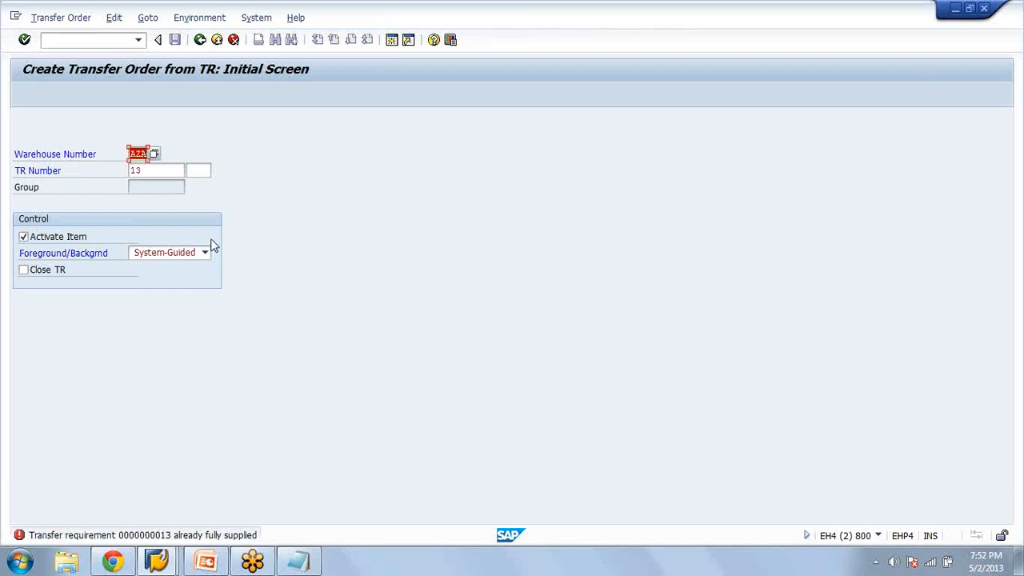
pyautogui.hotkey('alt', 'Tab')
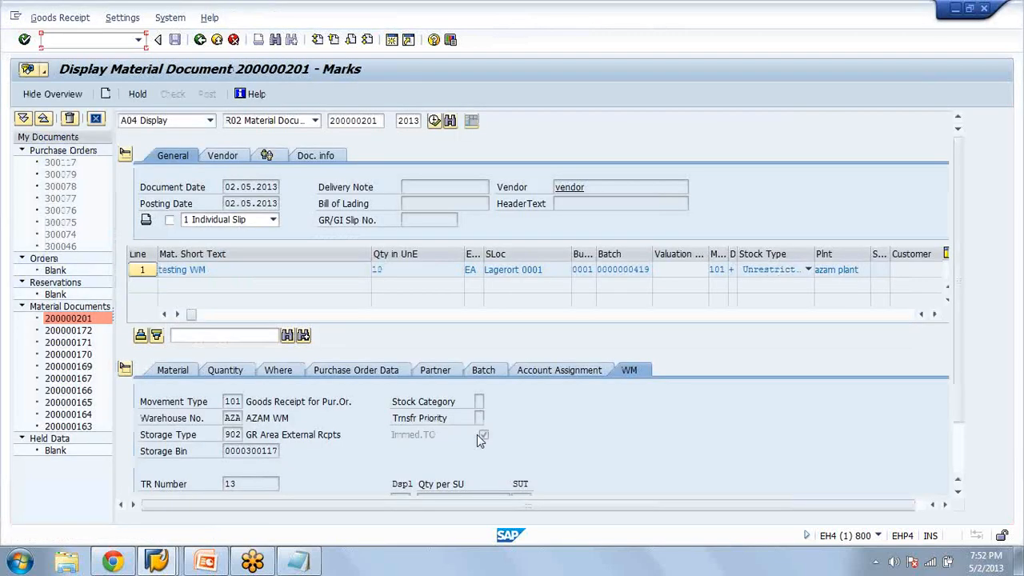
pyautogui.hotkey('alt', 'Tab')
# Display transfer requirement 13 of warehouse AZA with transaction LB03 and check the processing status of its BATCH item
pyautogui.write('/nlb03')
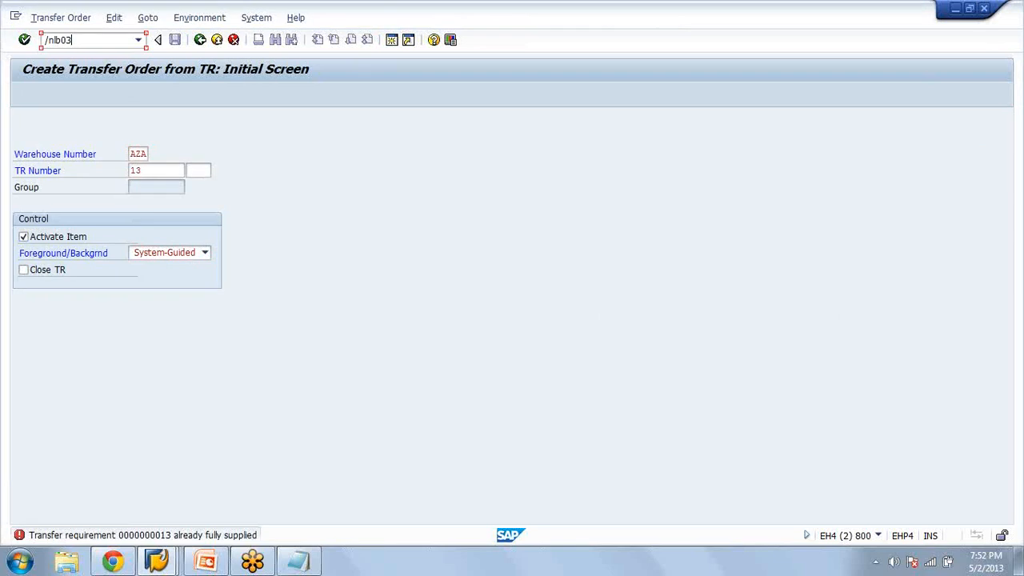
pyautogui.press('Return')
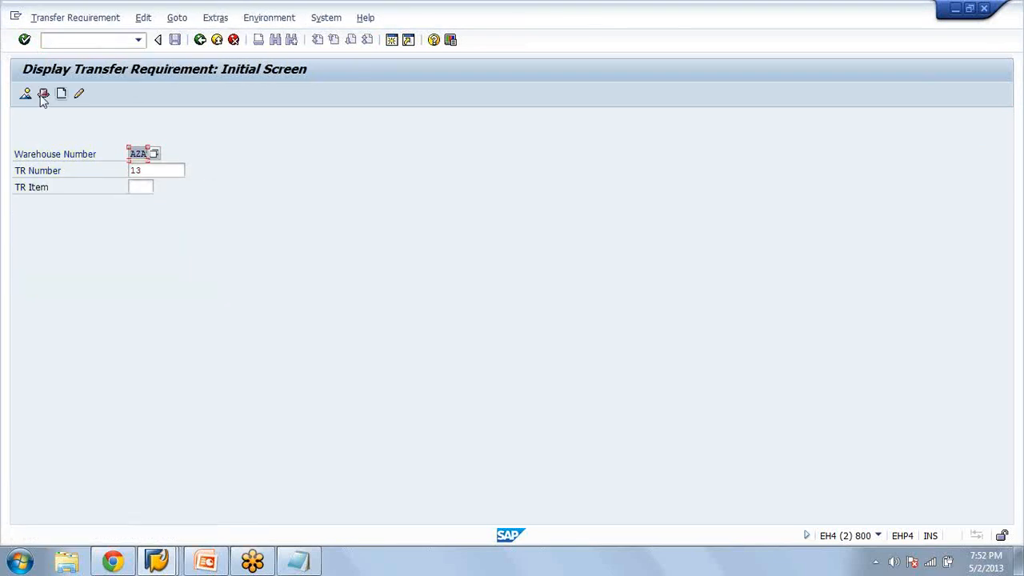
pyautogui.click(27, 95)
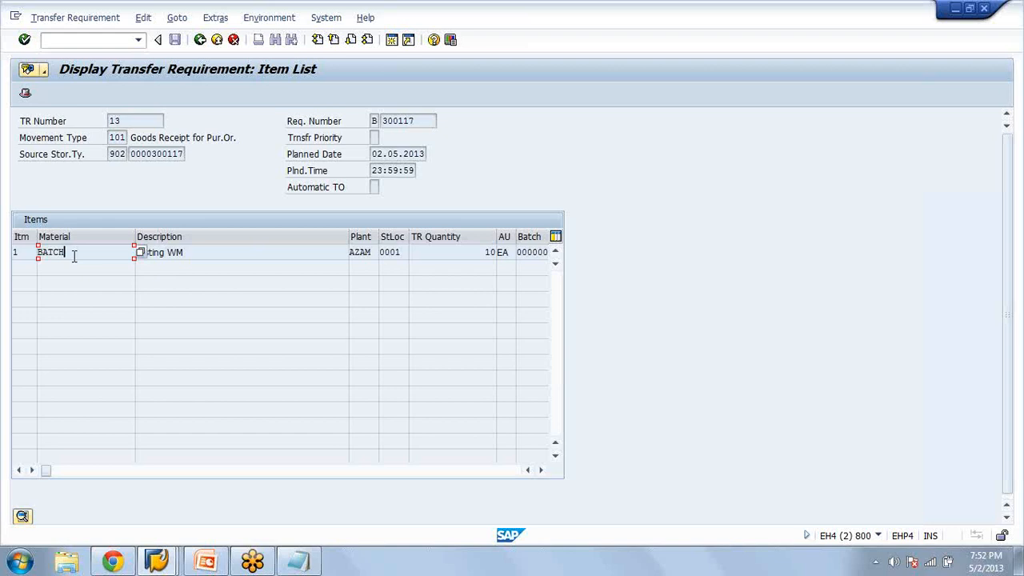
pyautogui.doubleClick(74, 255)
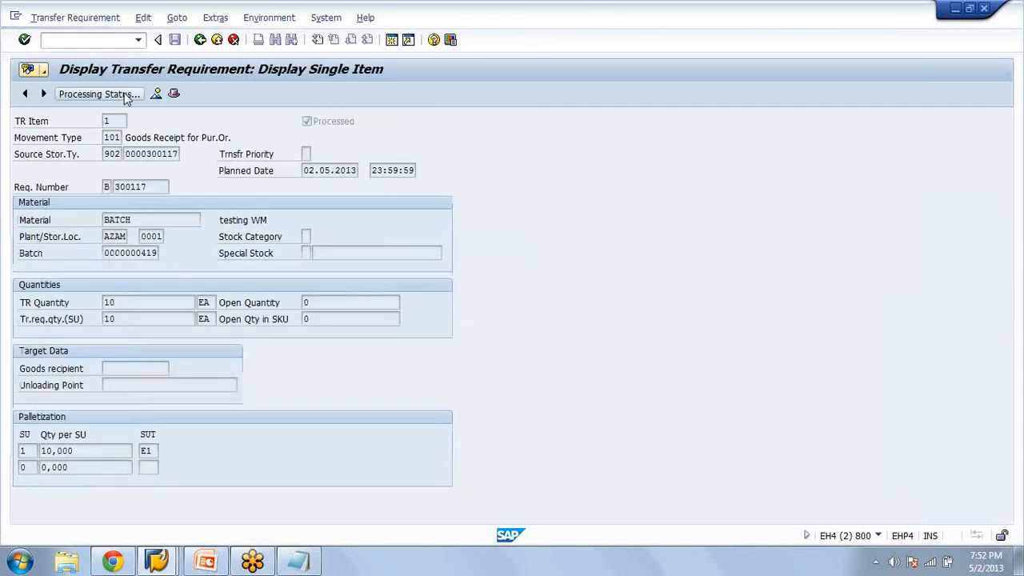
pyautogui.click(99, 95)
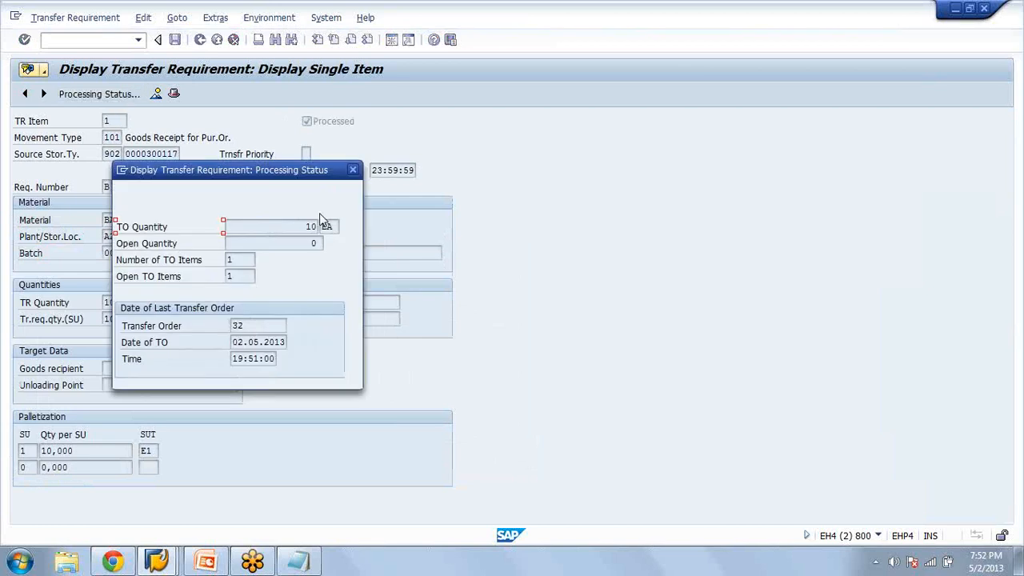
# Confirm the BATCH item of the requirement's transfer order internally with transaction LT12 in warehouse AZA and save the confirmation
pyautogui.write('/nlt12')
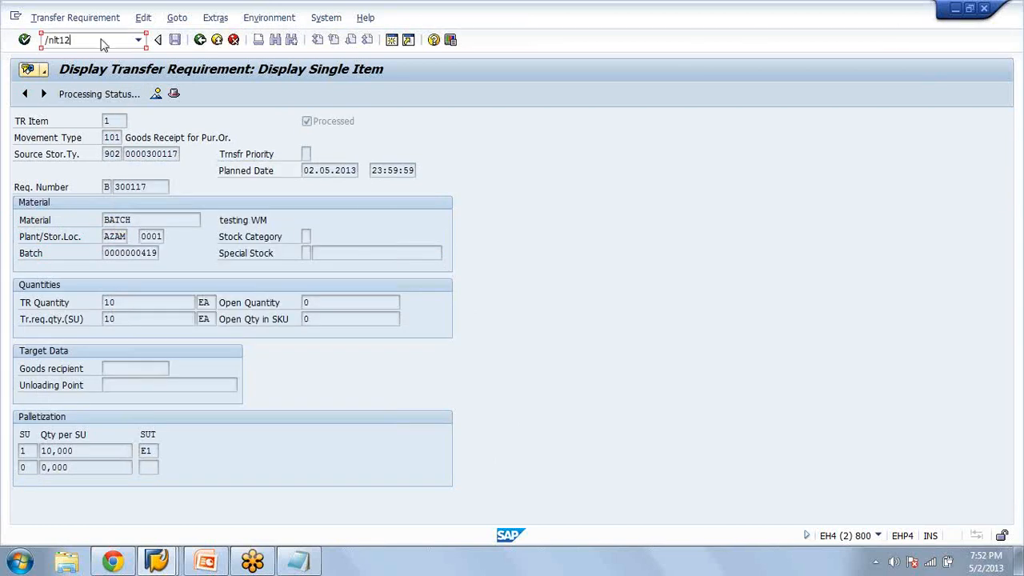
pyautogui.press('Return')
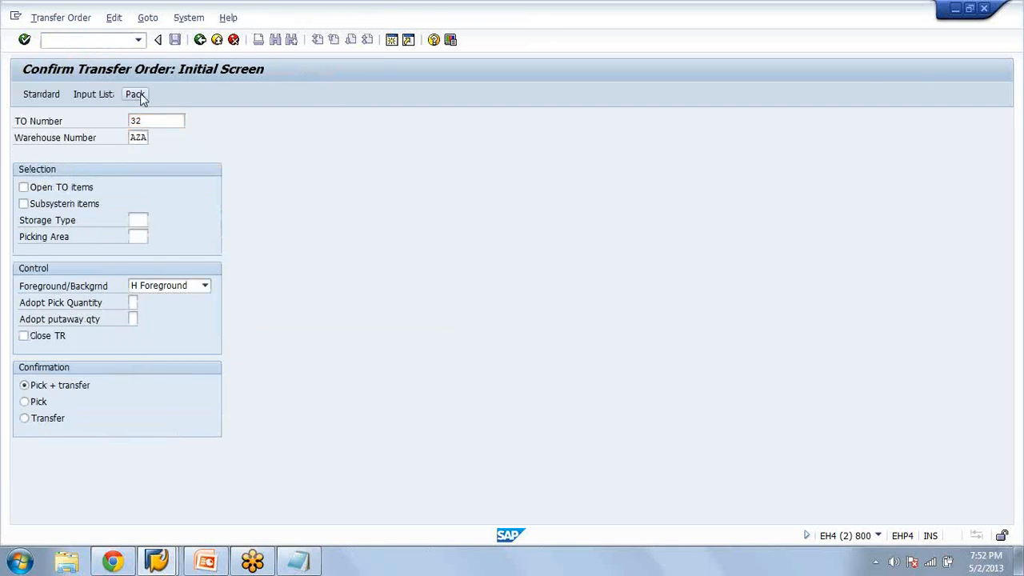
pyautogui.click(134, 94)
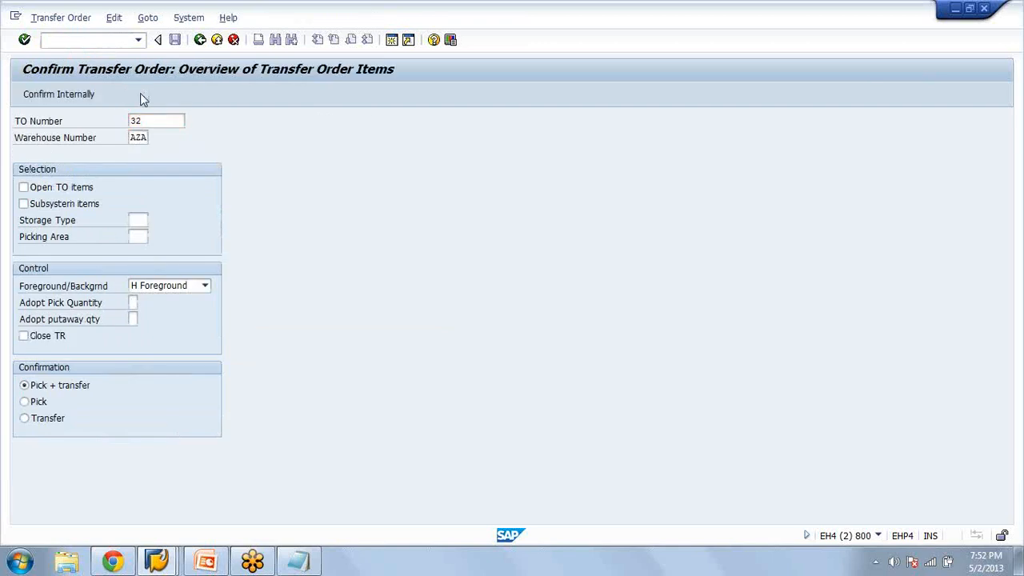
pyautogui.click(45, 95)
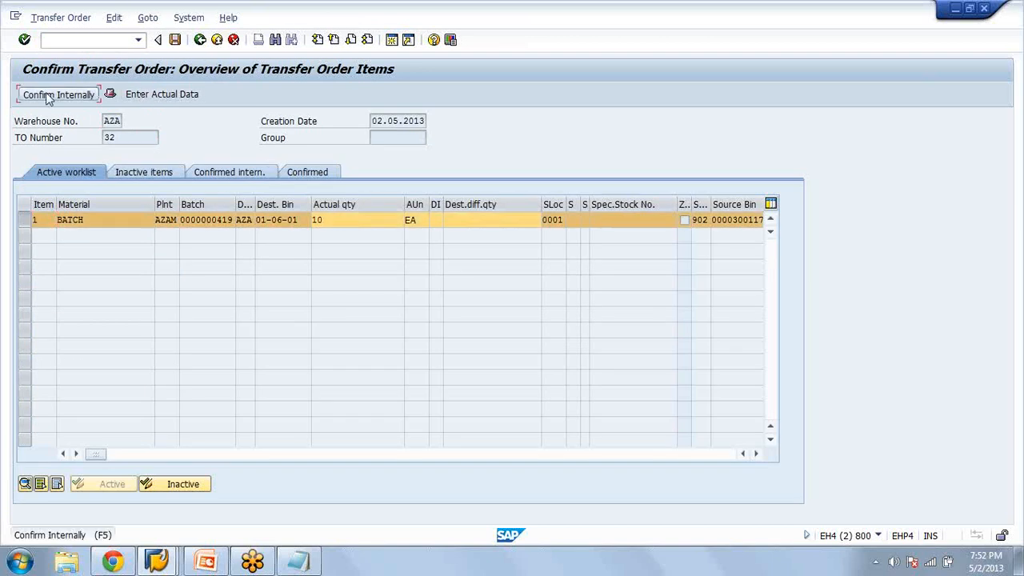
pyautogui.click(175, 40)
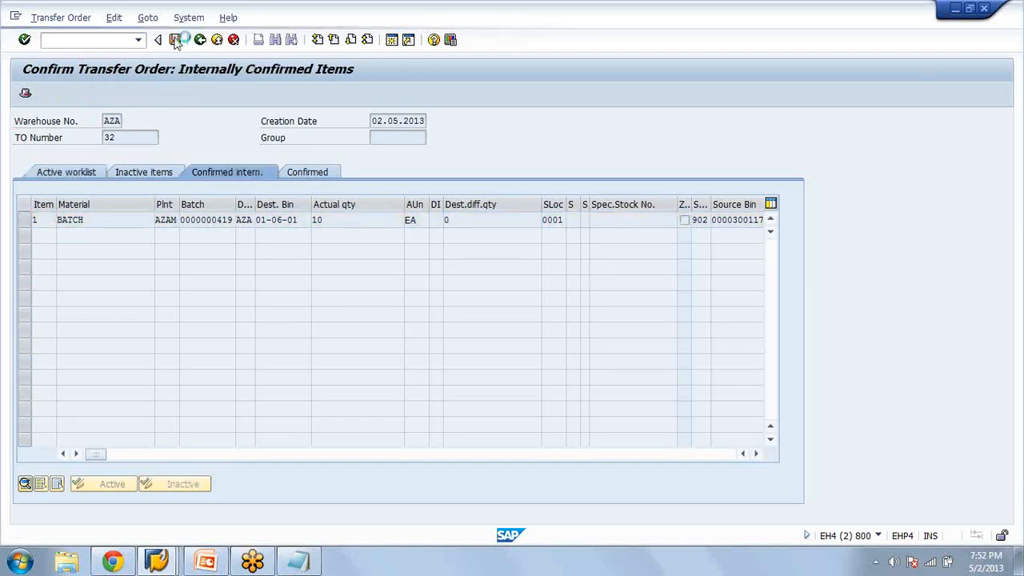
# Display the confirmed transfer order with transaction LT21 and open the quant of its BATCH item
pyautogui.click(78, 41)
pyautogui.write('/n')
pyautogui.write('lt12')
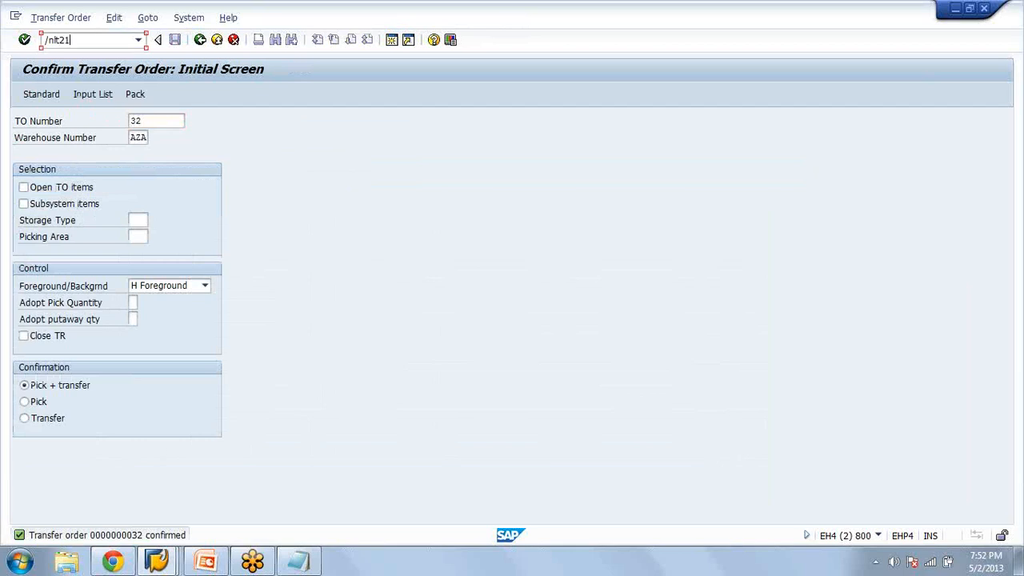
pyautogui.press('Return')
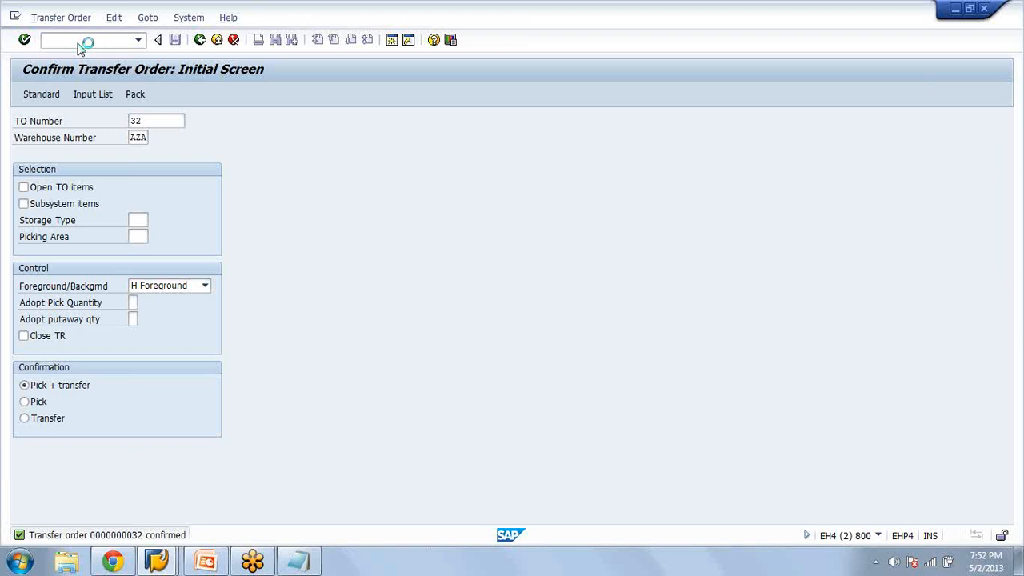
pyautogui.press('Return')
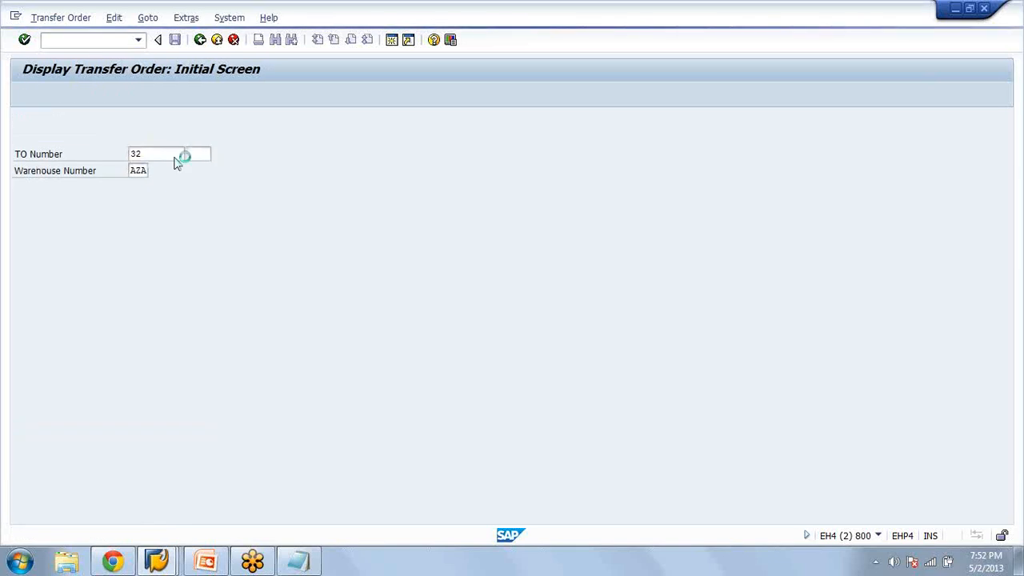
pyautogui.doubleClick(67, 270)
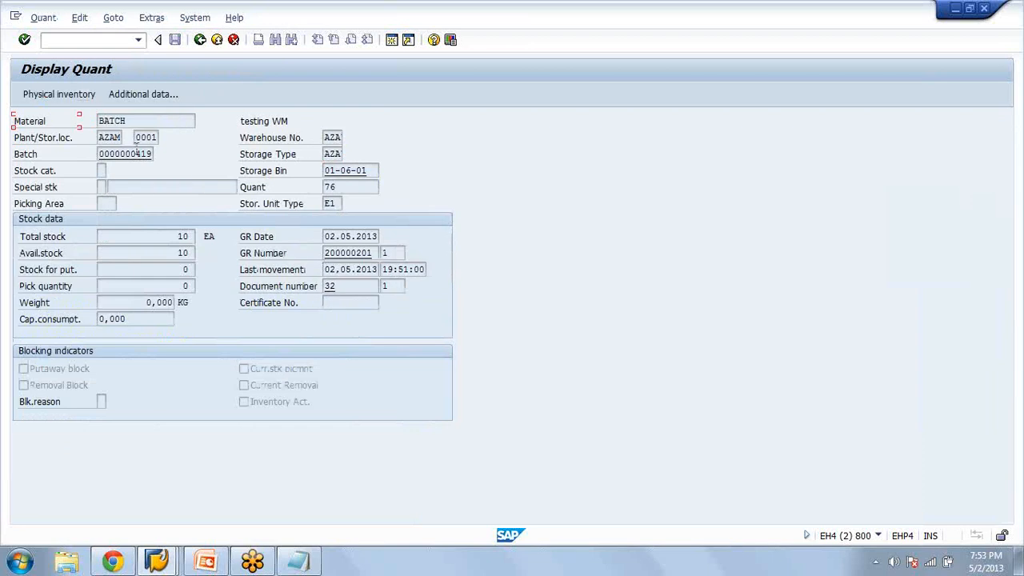
# Examine the batch number and the quant number in the quant's data
pyautogui.moveTo(99, 154); pyautogui.dragTo(191, 154)
pyautogui.click(147, 157)
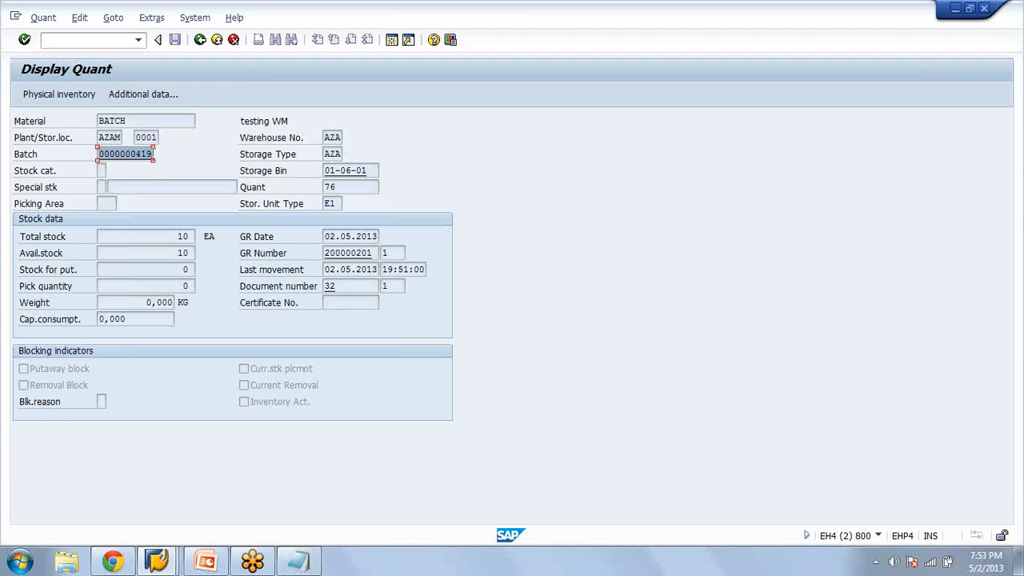
pyautogui.click(150, 153)
pyautogui.moveTo(99, 158); pyautogui.dragTo(195, 156)
pyautogui.click(142, 153)
pyautogui.moveTo(100, 154); pyautogui.dragTo(168, 164)
pyautogui.click(124, 156)
pyautogui.moveTo(98, 152); pyautogui.dragTo(155, 156)
pyautogui.click(145, 155)
pyautogui.moveTo(100, 153); pyautogui.dragTo(169, 170)
pyautogui.moveTo(350, 189); pyautogui.dragTo(322, 187)
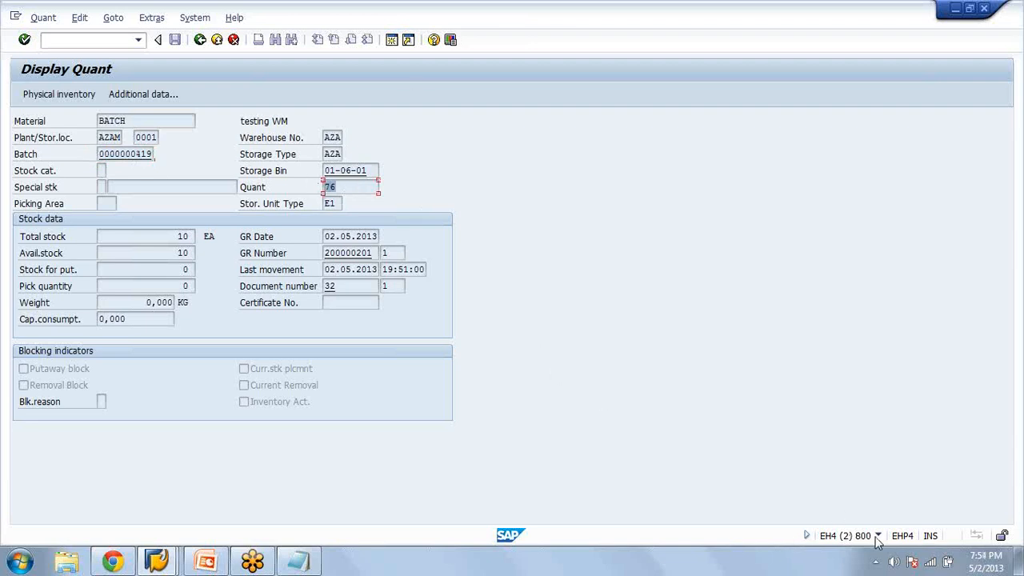
# Set the status bar to show the transaction code and check the quant's storage bin
pyautogui.click(877, 536)
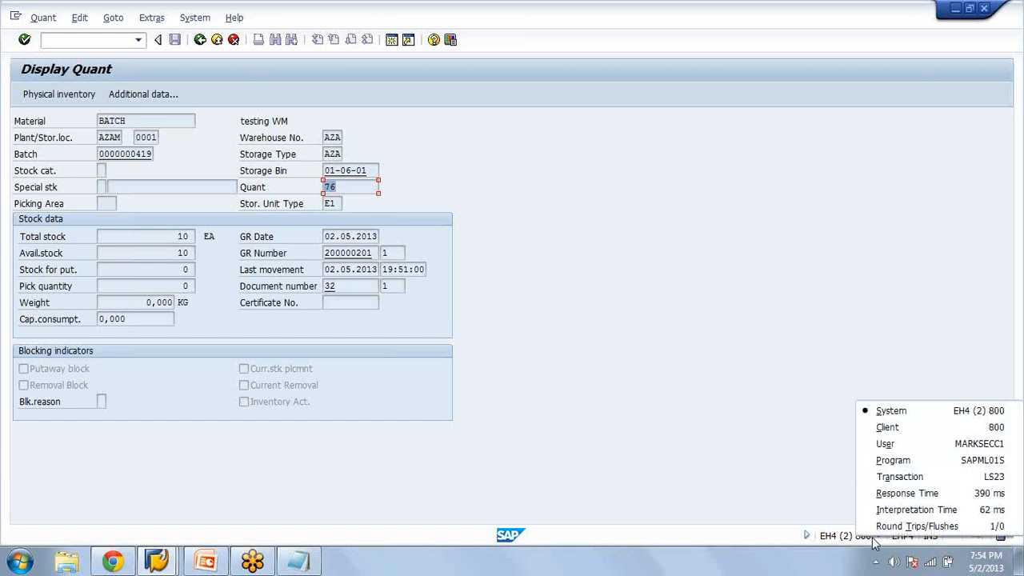
pyautogui.click(904, 478)
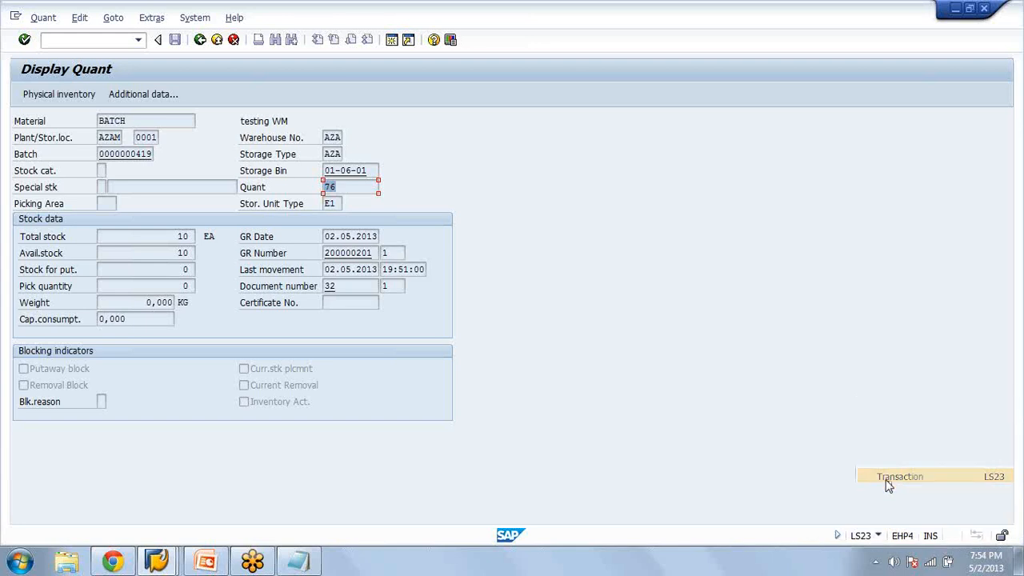
pyautogui.click(357, 171)
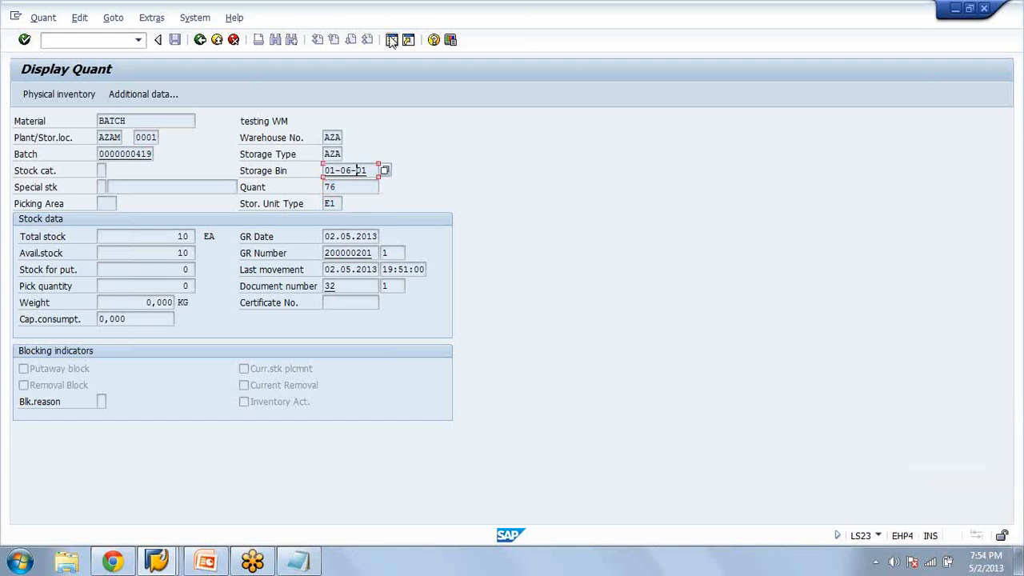
# Display the stock of material BATCH in plant AZAM and warehouse AZA with transaction LS24 in a new session
pyautogui.click(391, 40)
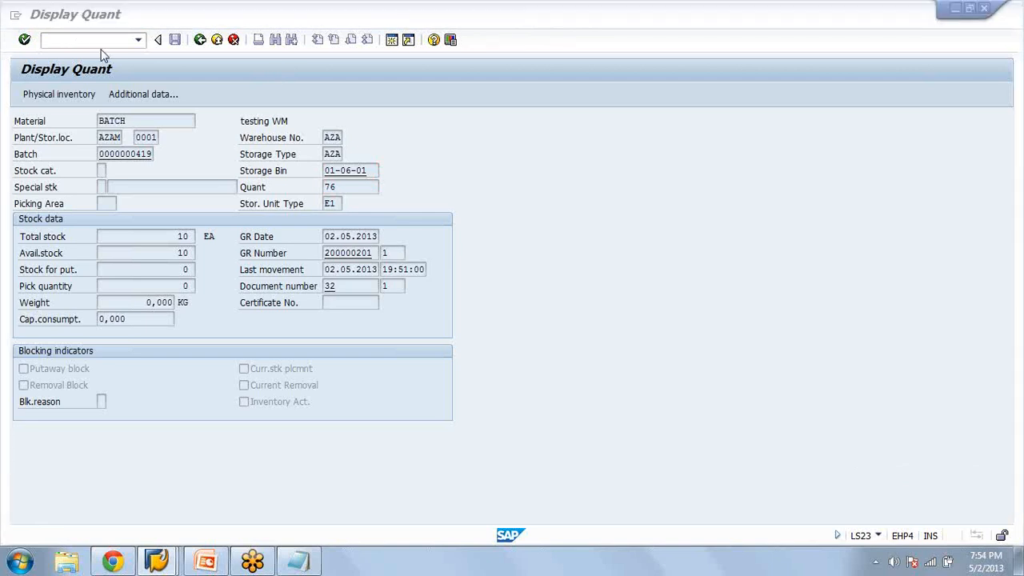
pyautogui.write('ls24')
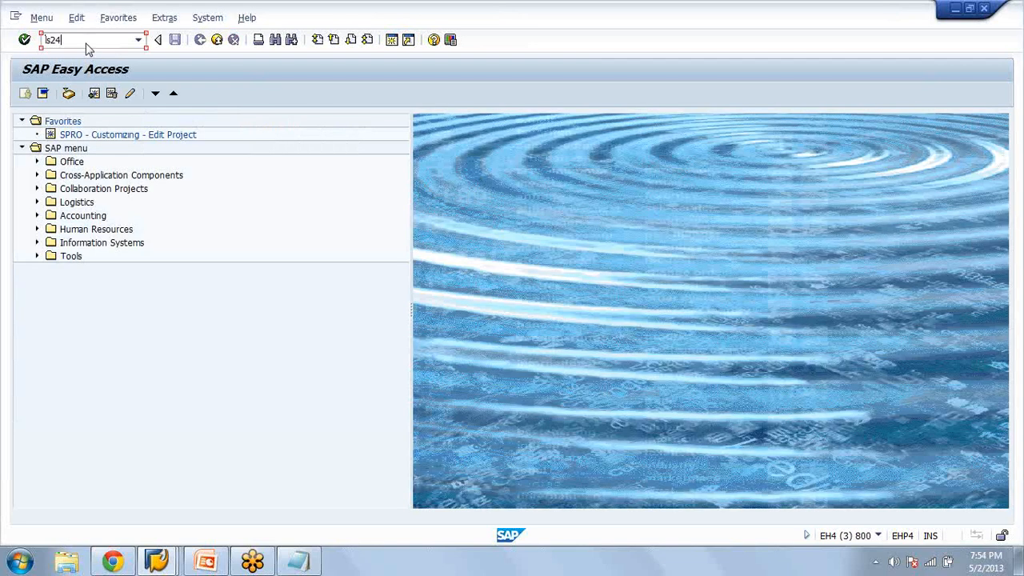
pyautogui.press('Return')
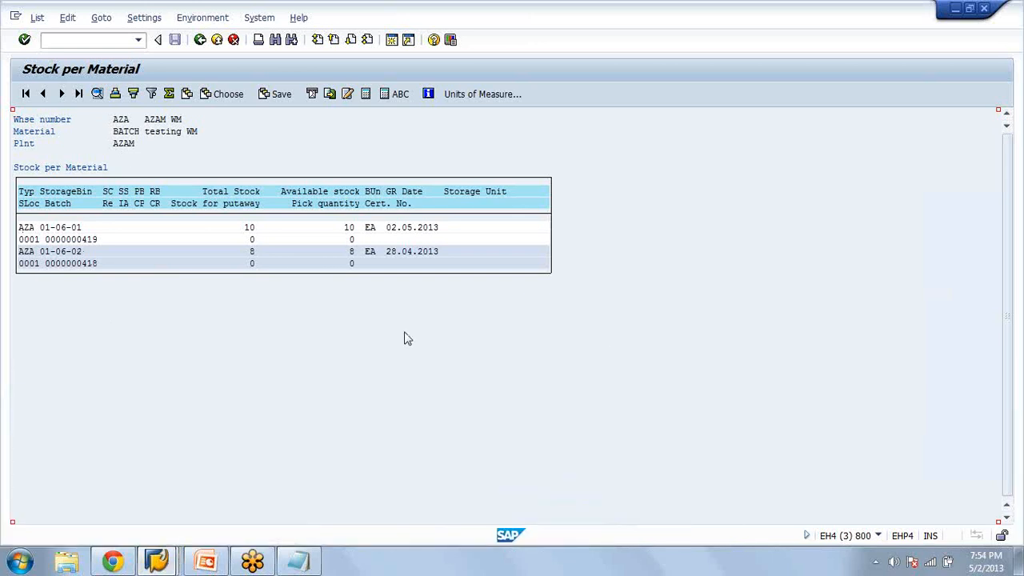
# Open a new SAP session, then switch to PowerPoint and browse the WM_Week_1.pptx slides to Posting changes
pyautogui.click(392, 44)
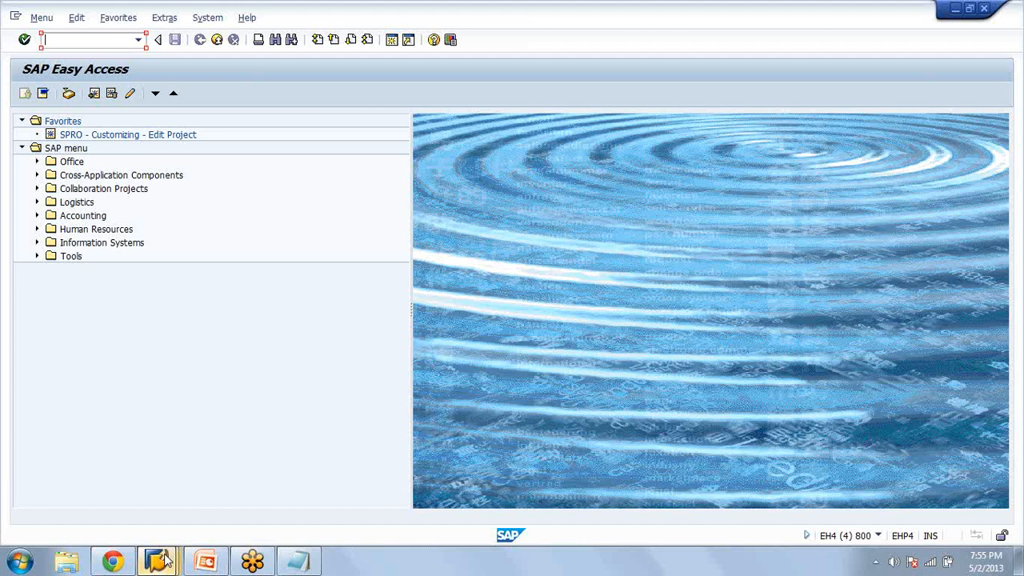
pyautogui.moveTo(193, 565)
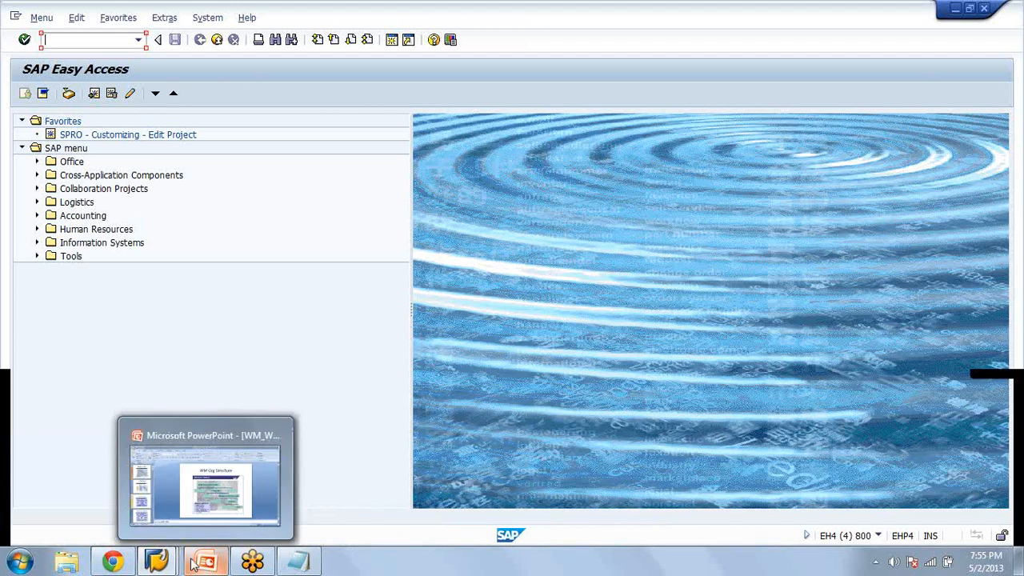
pyautogui.click(193, 565)
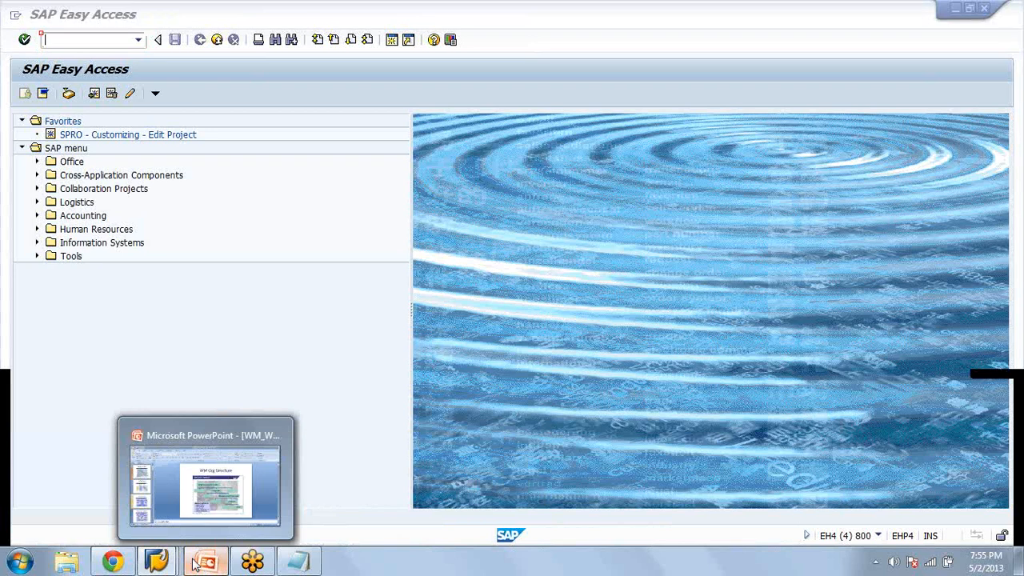
pyautogui.click(176, 488)
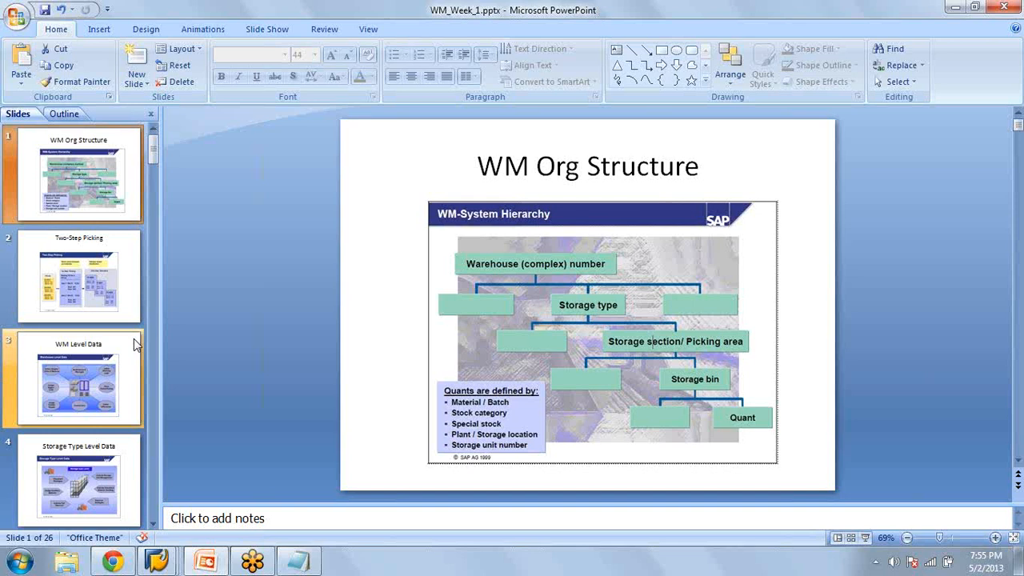
pyautogui.scroll(-9, 120, 364)
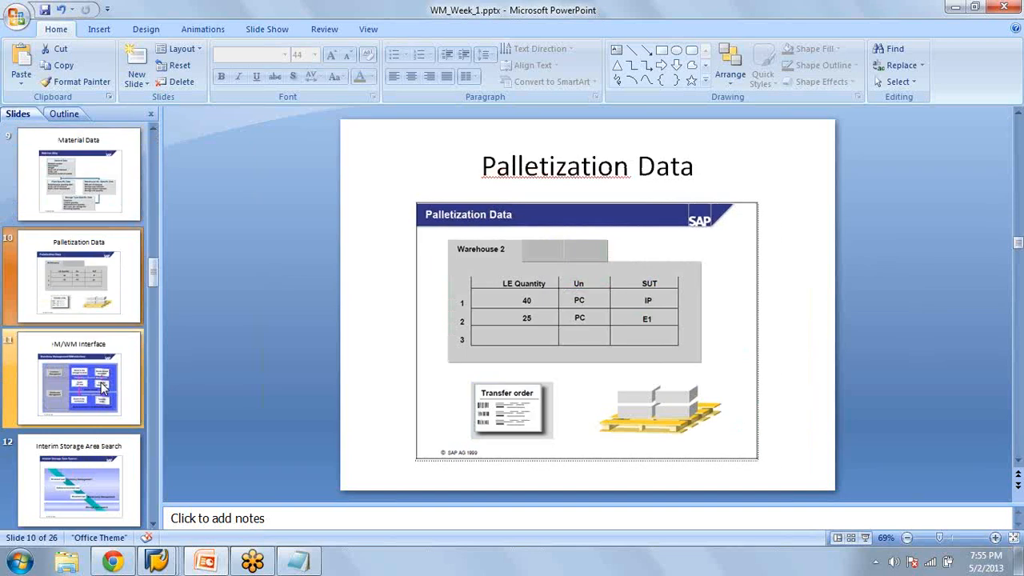
pyautogui.scroll(-4, 102, 387)
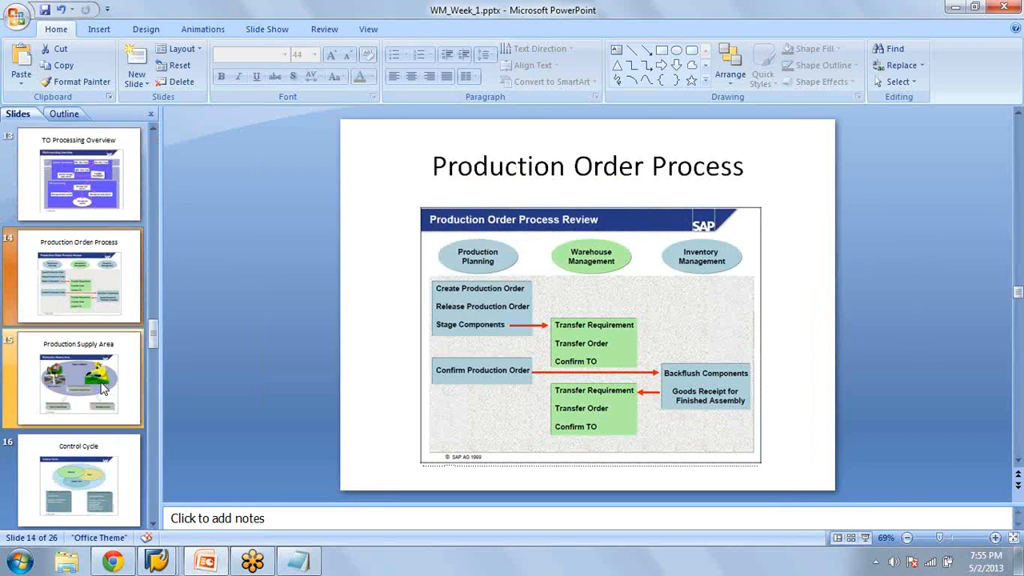
pyautogui.scroll(-4, 103, 387)
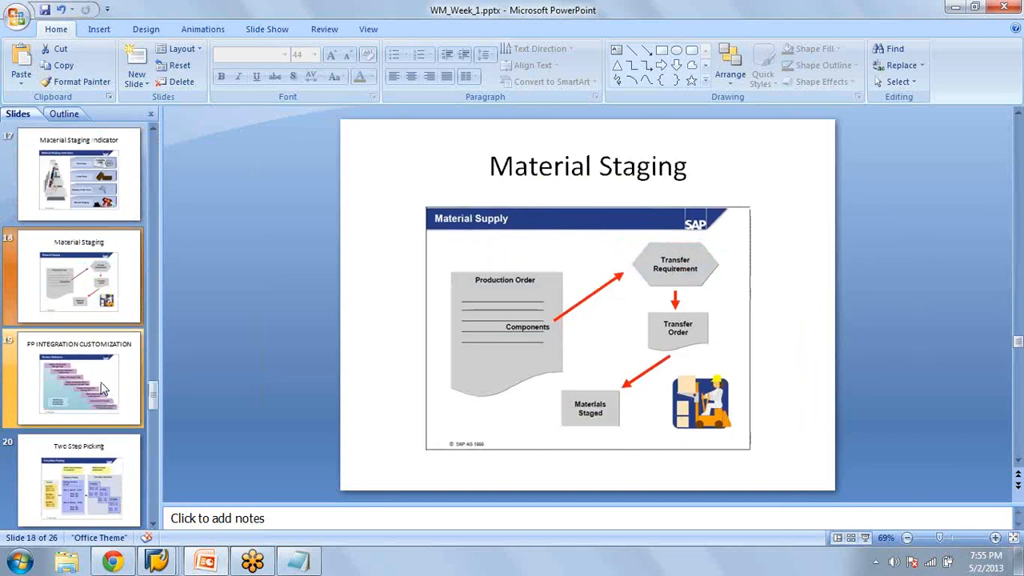
pyautogui.scroll(-4, 102, 389)
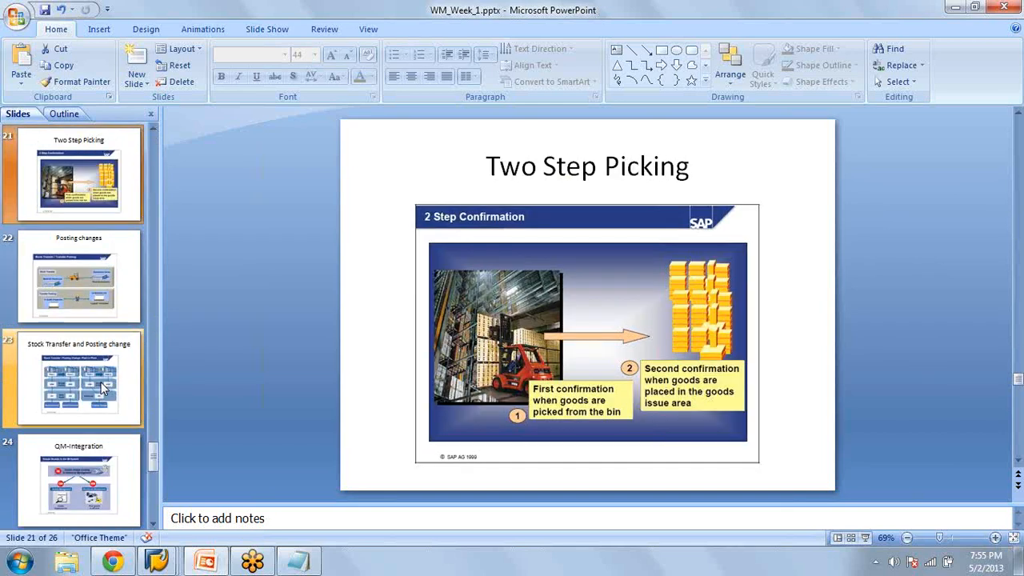
pyautogui.press('Down')
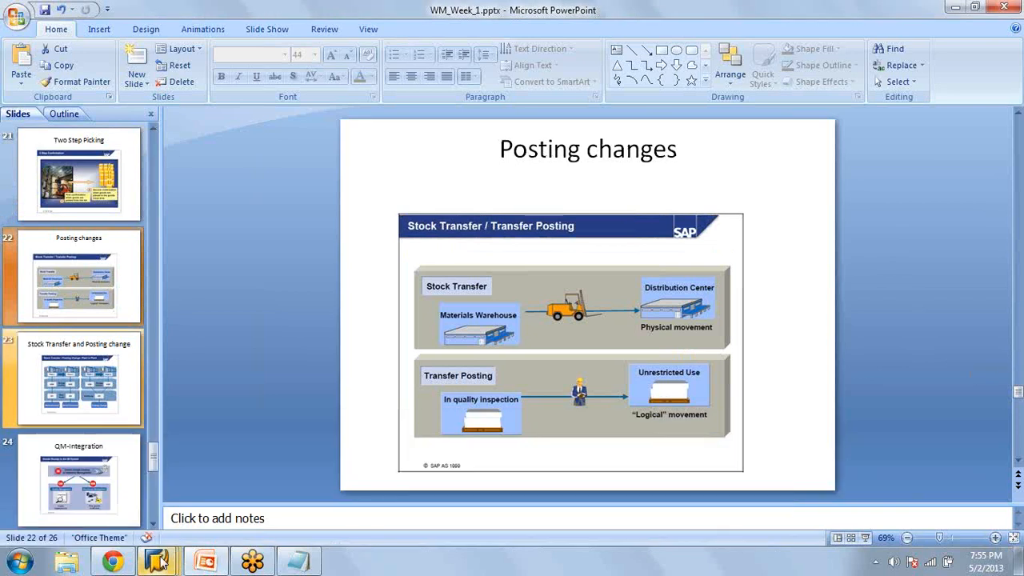
# Switch back to SAP and expand Logistics - General and its Batch Management node in the customizing IMG
pyautogui.moveTo(158, 562)
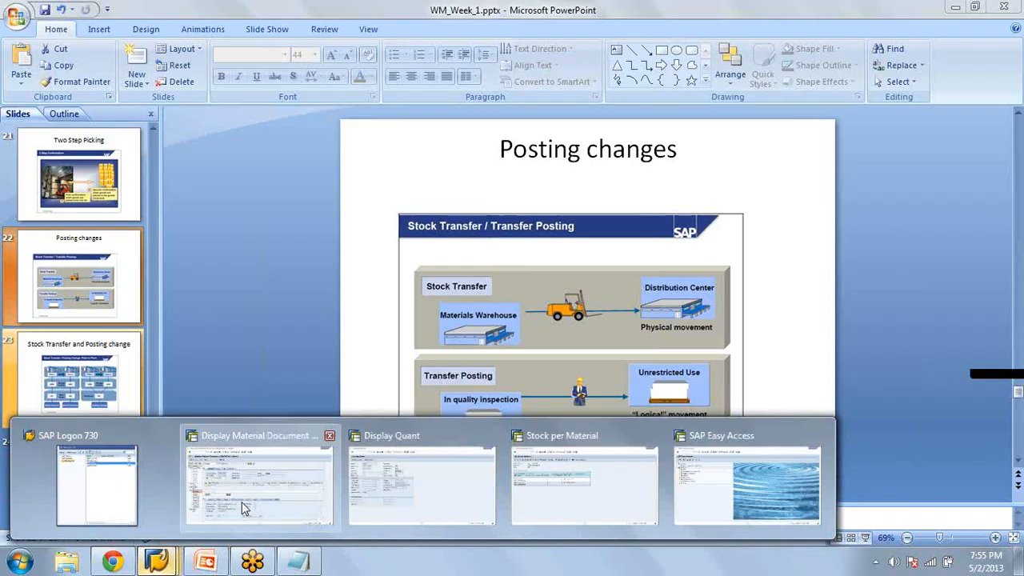
pyautogui.click(241, 501)
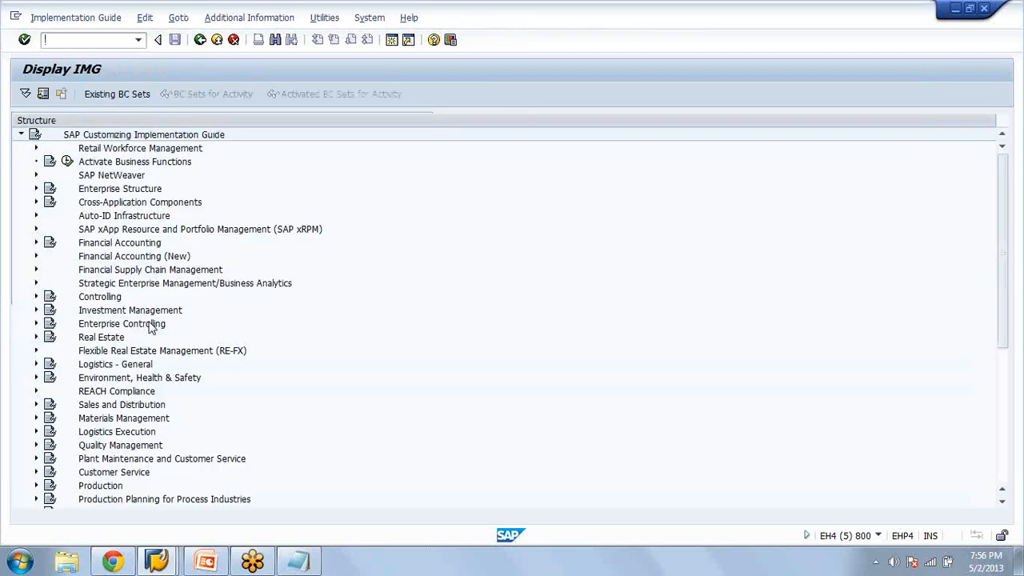
pyautogui.click(37, 364)
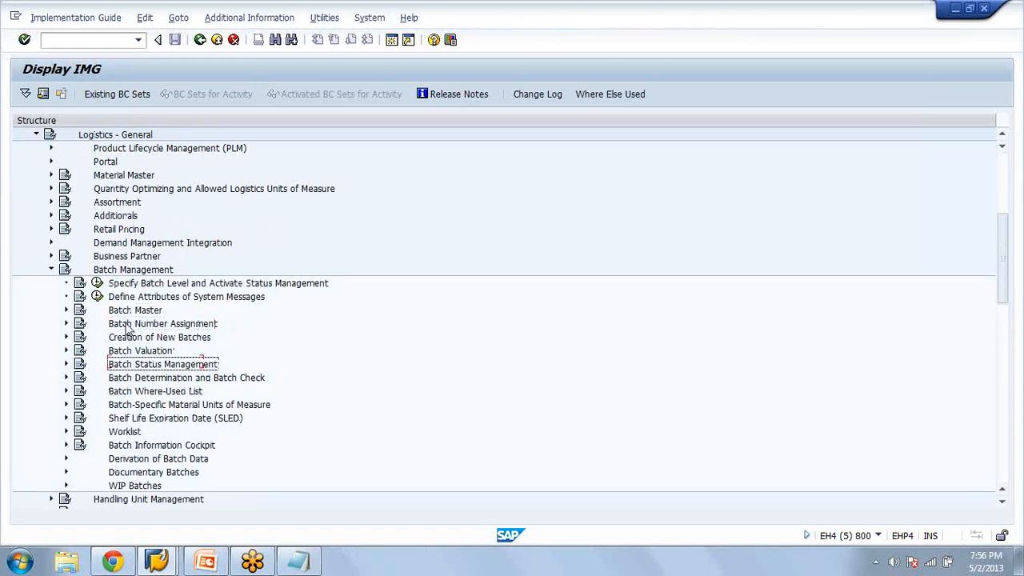
# Review the Batch Management nodes from Batch Status Management down to WIP Batches and expand WIP Batches
pyautogui.press('Down')
pyautogui.press('Down')
pyautogui.press('Down')
pyautogui.press('Down')
pyautogui.press('Down')
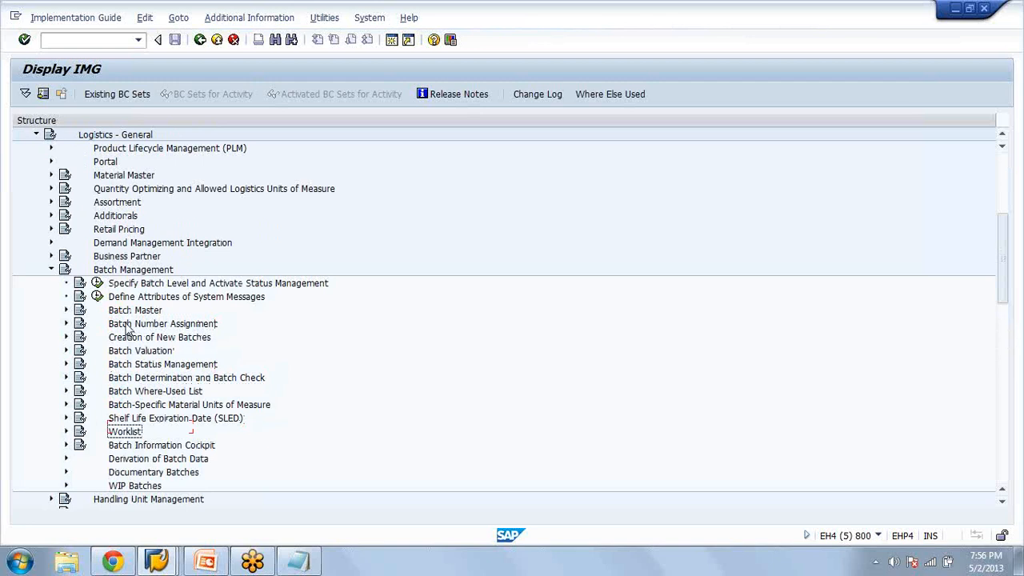
pyautogui.press('Down')
pyautogui.press('Down')
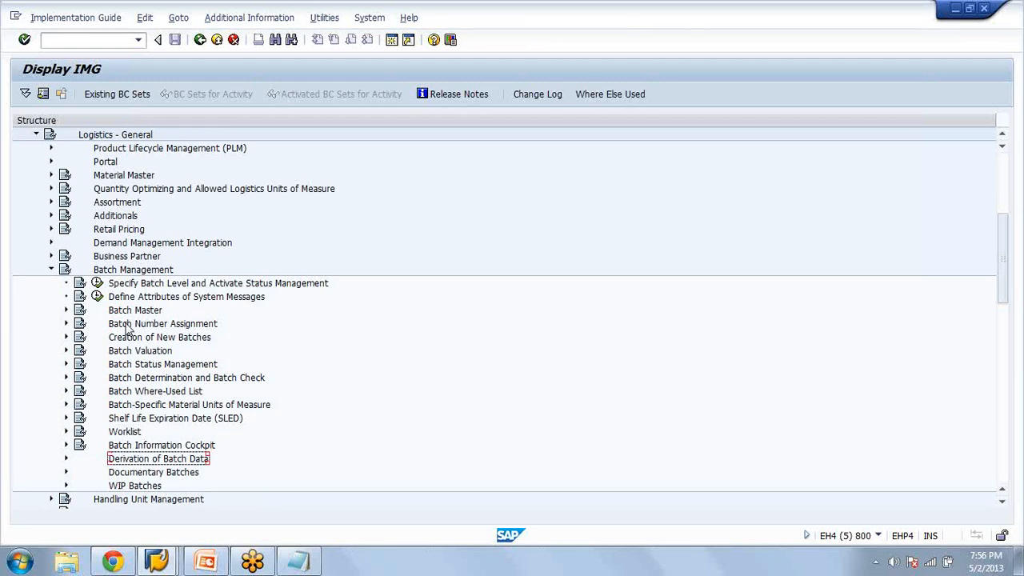
pyautogui.press('Down')
pyautogui.press('Down')
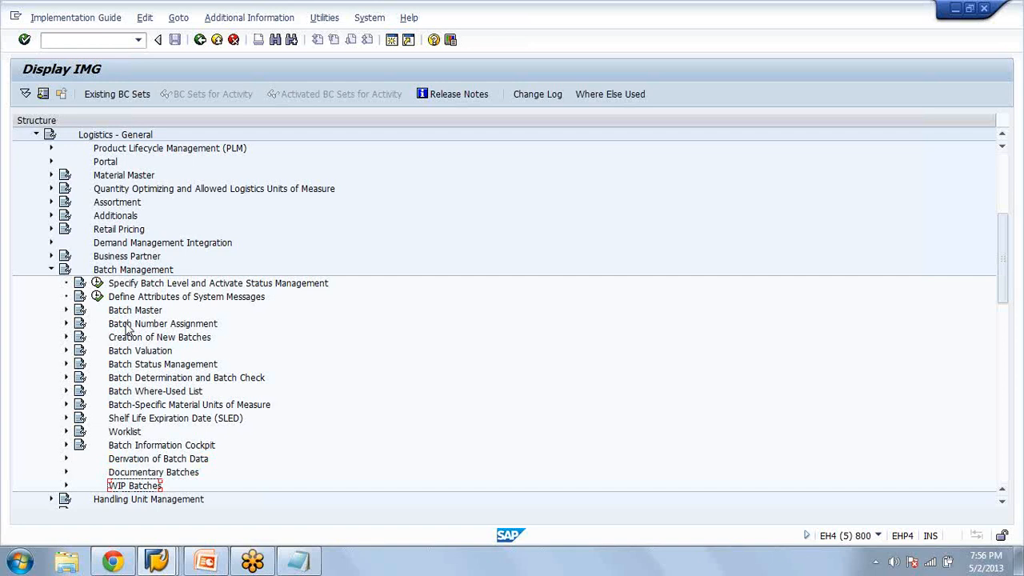
pyautogui.press('Right')
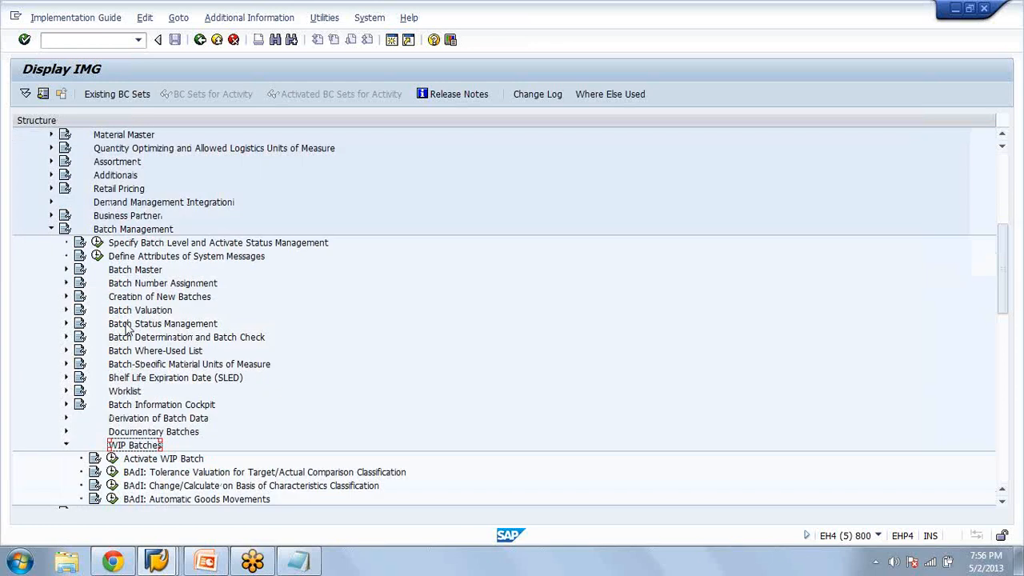
# Collapse WIP Batches and return to the parent Batch Management node in the IMG
pyautogui.press('Left')
pyautogui.press('Up')
pyautogui.press('Up')
pyautogui.press('Up')
pyautogui.press('Up')
pyautogui.press('Up')
pyautogui.press('Up')
pyautogui.press('Up')
pyautogui.press('Up')
pyautogui.press('Up')
pyautogui.press('Up')
pyautogui.press('Up')
pyautogui.press('Up')
pyautogui.press('Left')
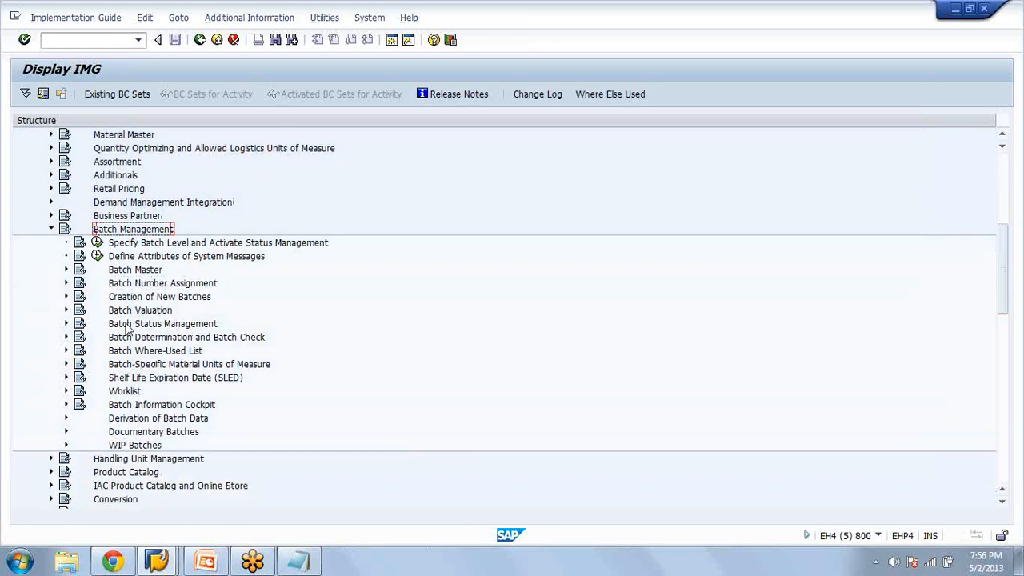
pyautogui.press('Left')
pyautogui.press('Right')
# Review the Batch Management nodes from Documentary Batches back up to the Batch Management heading
pyautogui.click(142, 433)
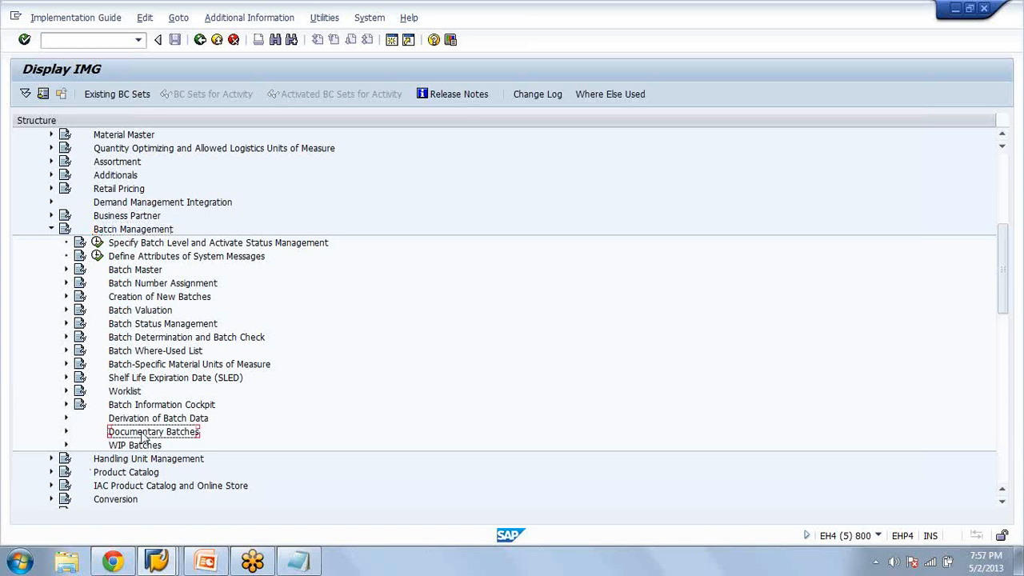
pyautogui.press('Up')
pyautogui.press('Up')
pyautogui.press('Up')
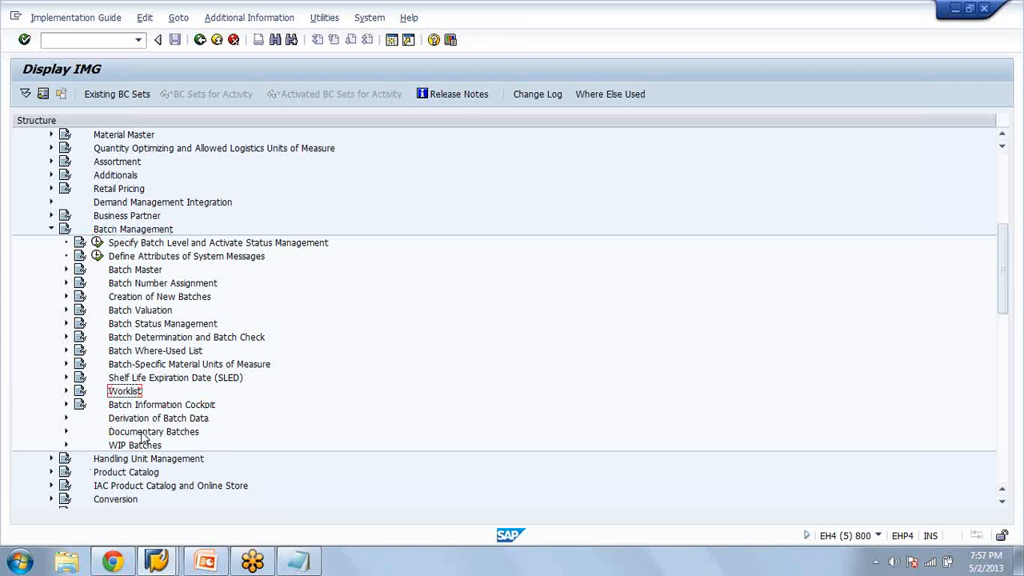
pyautogui.press('Up')
pyautogui.press('Up')
pyautogui.press('Up')
pyautogui.press('Up')
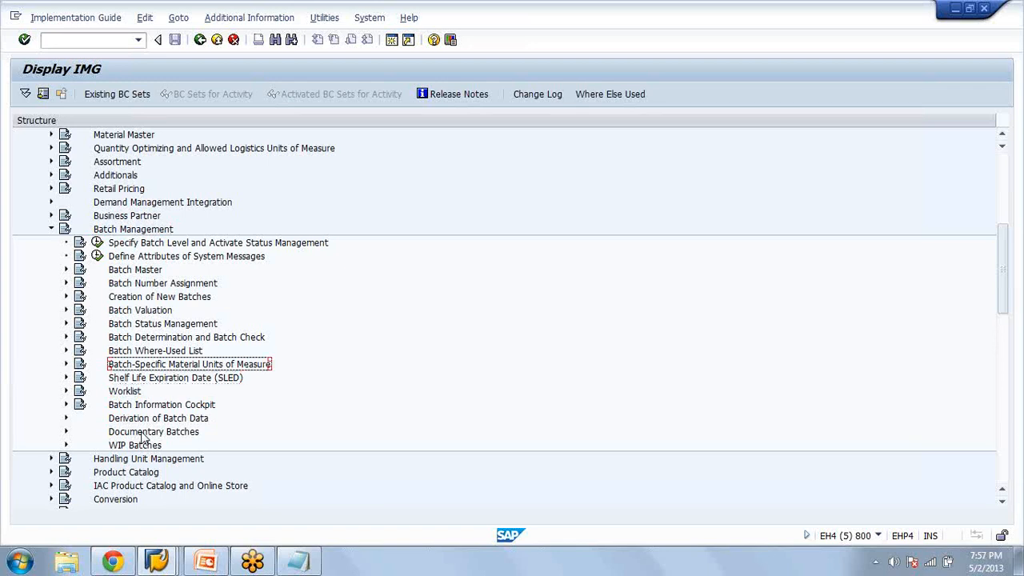
pyautogui.press('Up')
pyautogui.press('Up')
pyautogui.press('Up')
pyautogui.press('Up')
pyautogui.press('Up')
pyautogui.press('Up')
pyautogui.press('Up')
pyautogui.press('Up')
pyautogui.press('Up')
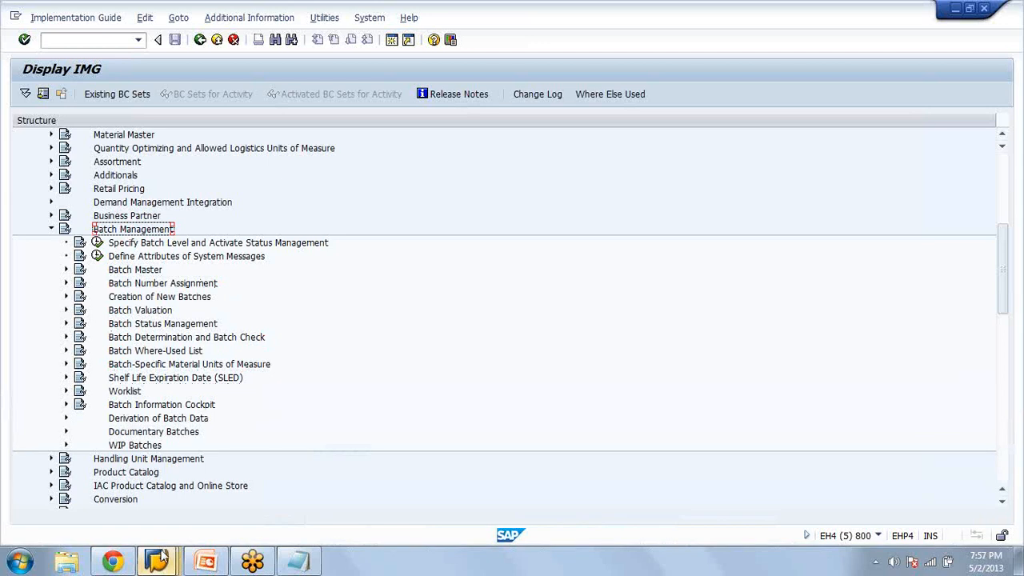
pyautogui.click(161, 555)
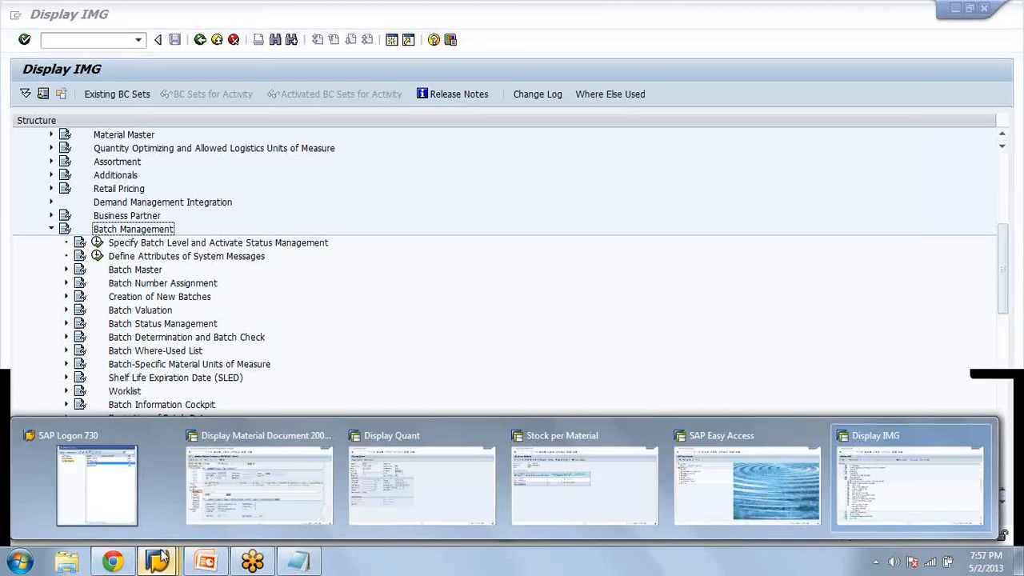
pyautogui.click(524, 317)
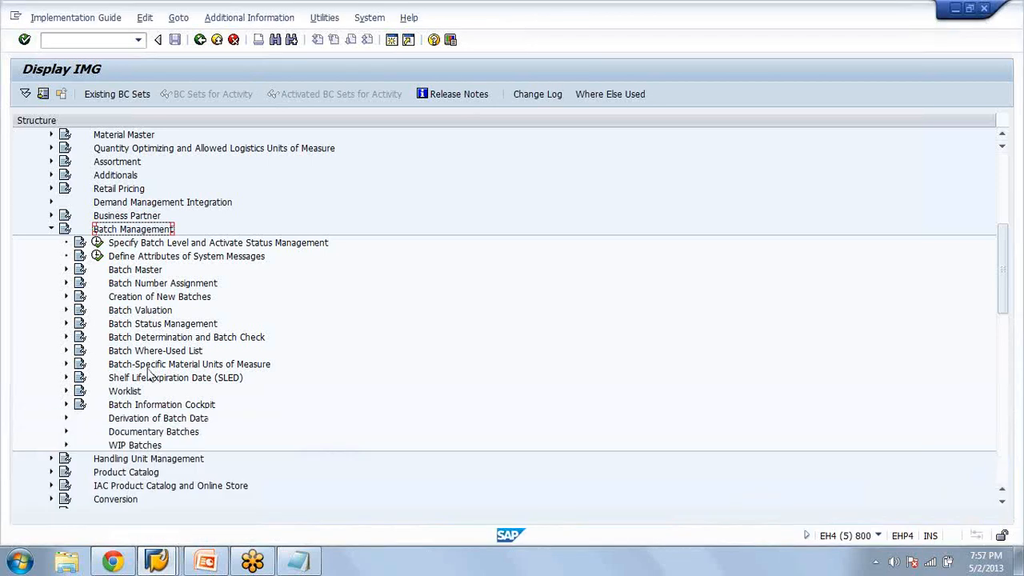
# Inspect the customizing activities under Shelf Life Expiration Date (SLED) and collapse the node again
pyautogui.click(146, 382)
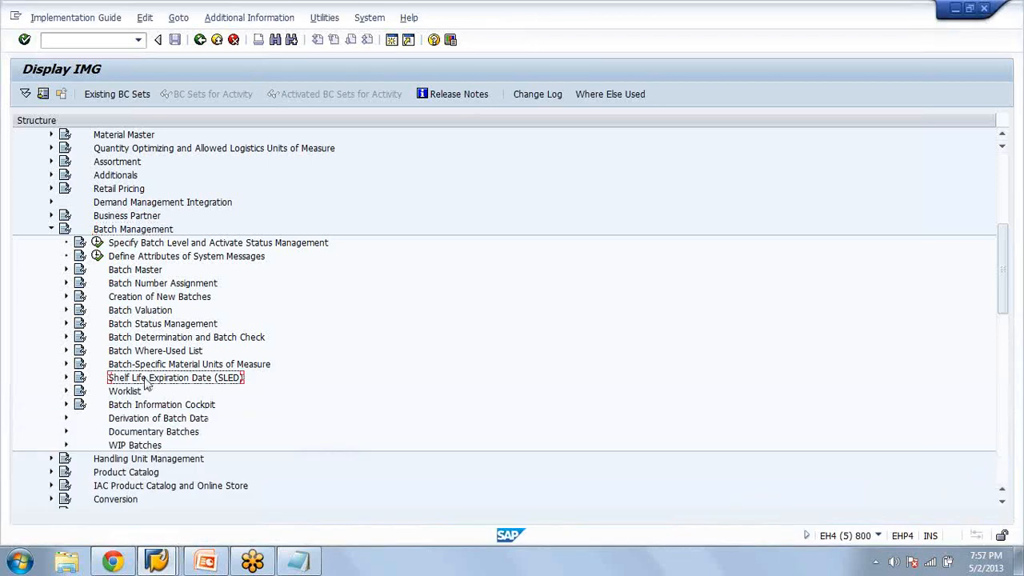
pyautogui.click(68, 378)
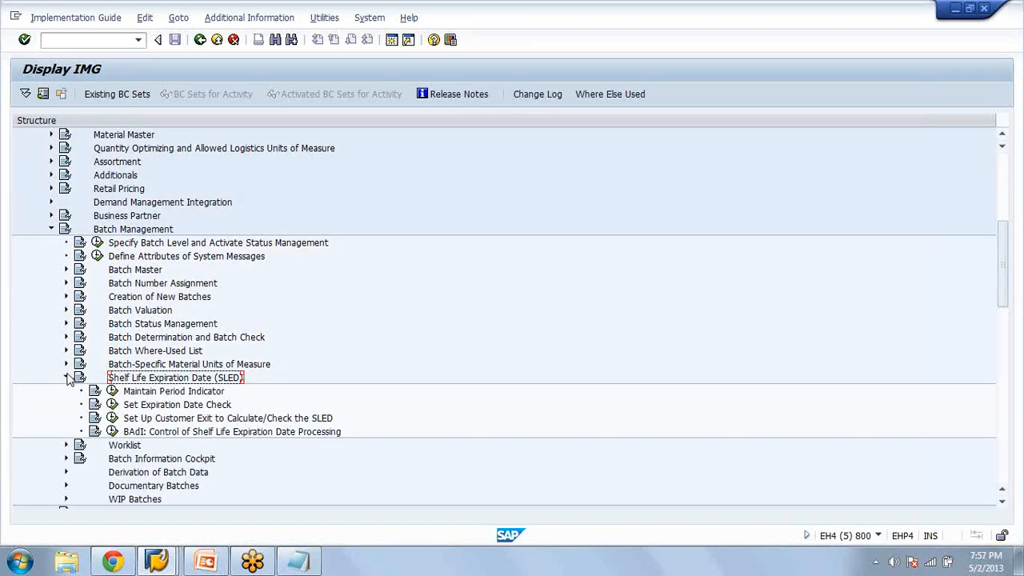
pyautogui.click(66, 378)
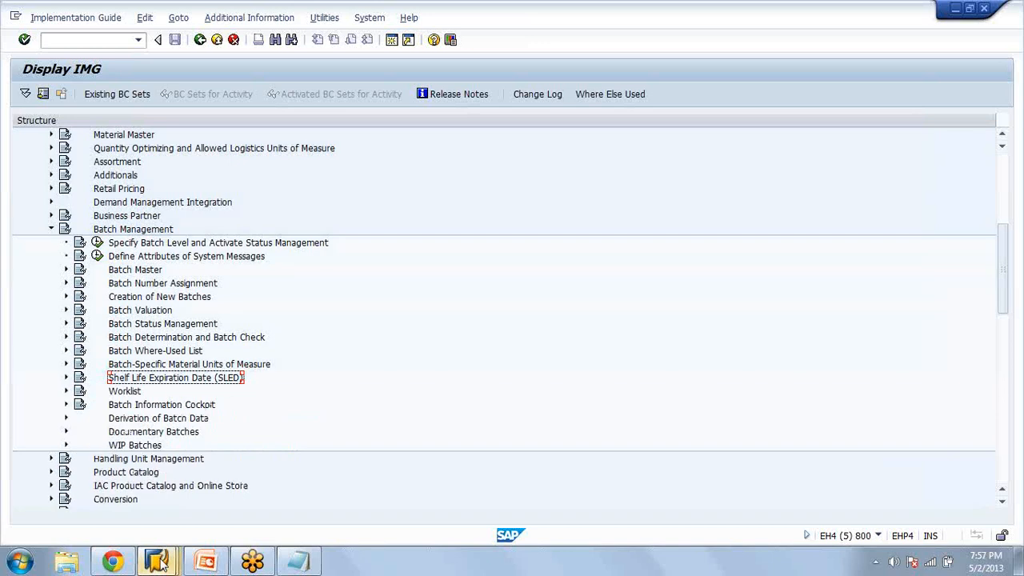
# Return to the Display Quant session and examine the quant's batch number
pyautogui.moveTo(157, 560)
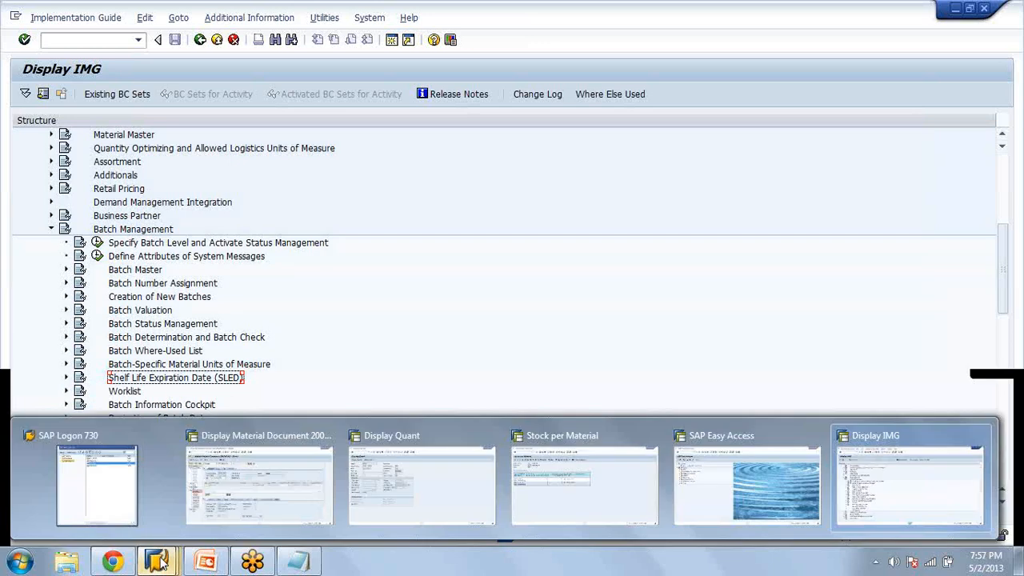
pyautogui.click(471, 504)
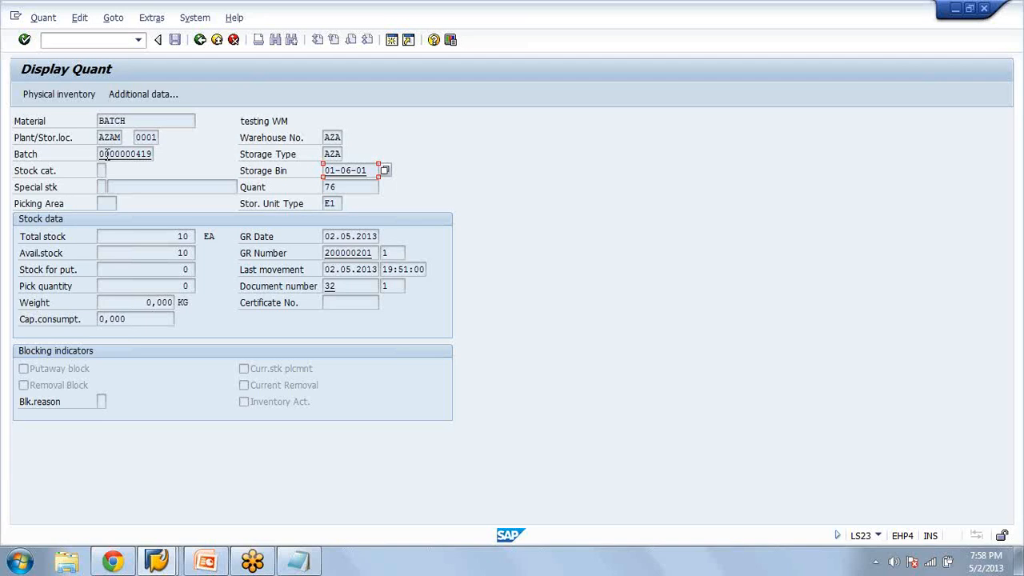
pyautogui.moveTo(100, 154); pyautogui.dragTo(158, 161)
pyautogui.click(150, 154)
pyautogui.moveTo(99, 154); pyautogui.dragTo(162, 167)
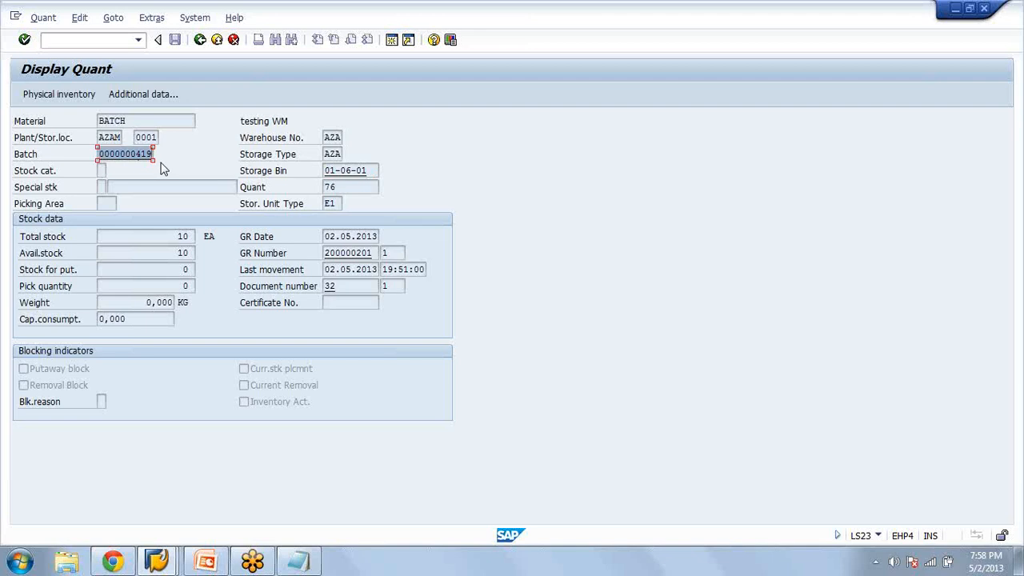
pyautogui.click(137, 154)
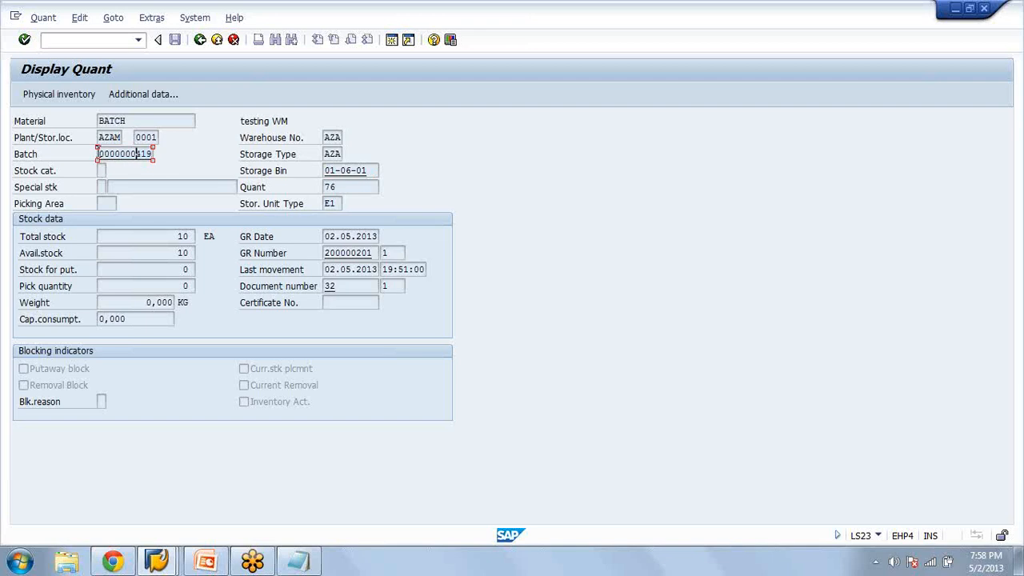
pyautogui.moveTo(97, 153); pyautogui.dragTo(157, 157)
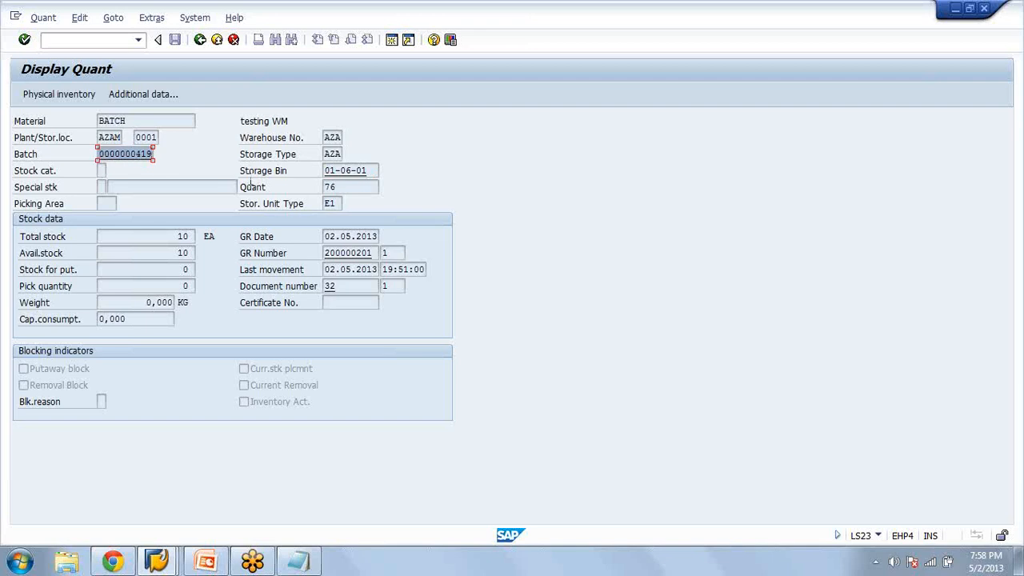
# Examine the storage bin and the quant number in the quant's data
pyautogui.click(369, 172)
pyautogui.moveTo(369, 172); pyautogui.dragTo(304, 173)
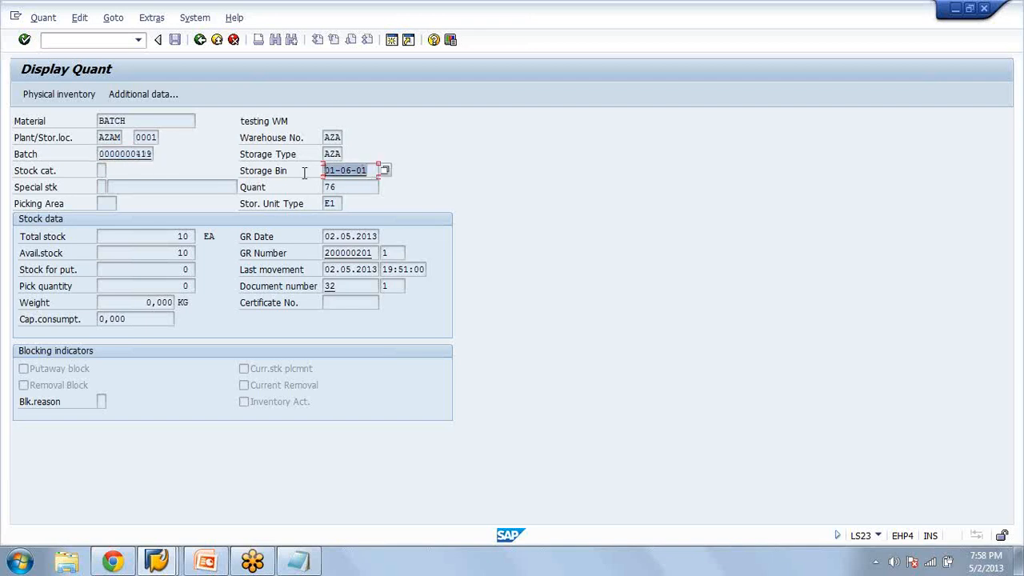
pyautogui.click(372, 170)
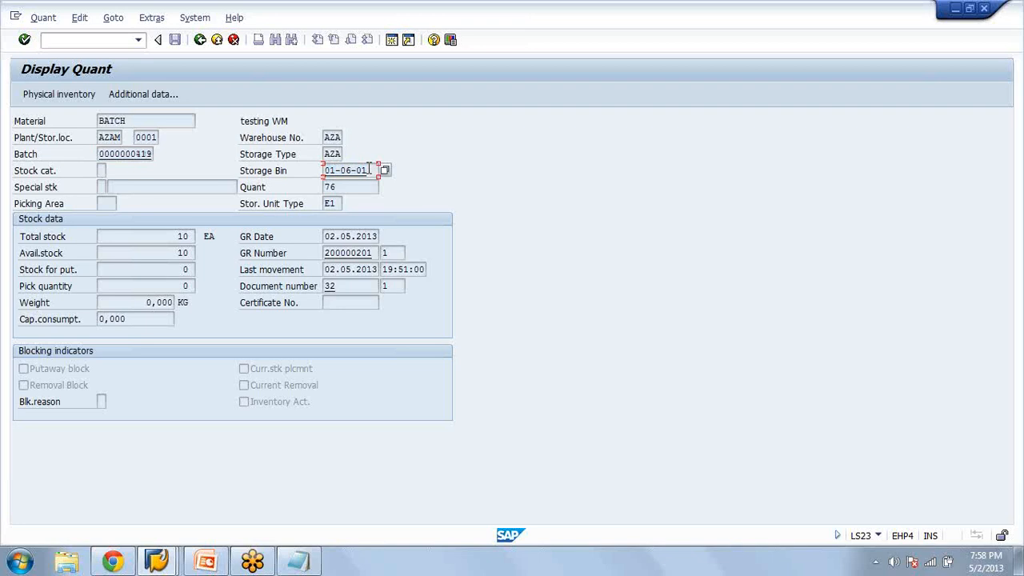
pyautogui.moveTo(370, 170); pyautogui.dragTo(291, 170)
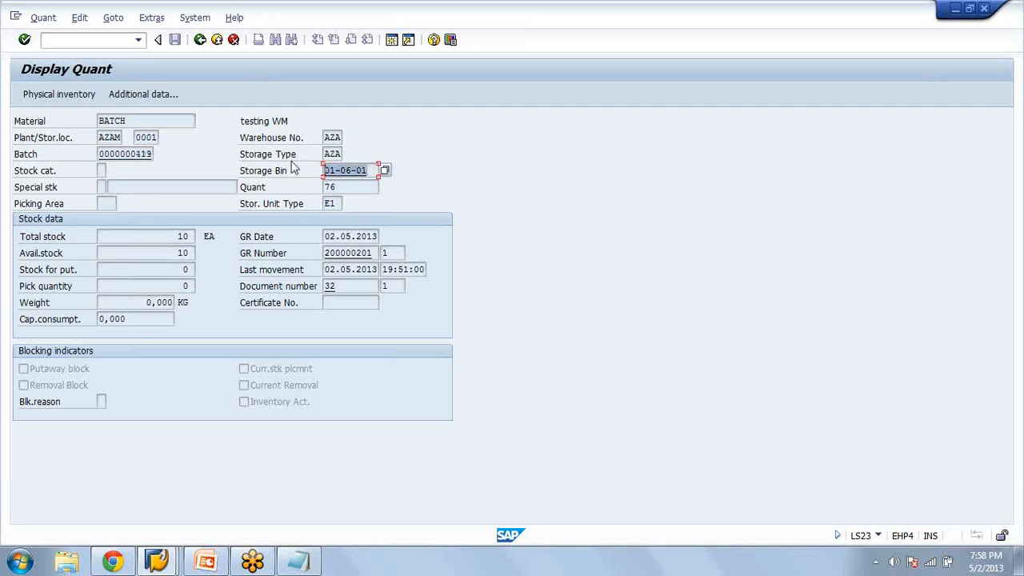
pyautogui.click(349, 189)
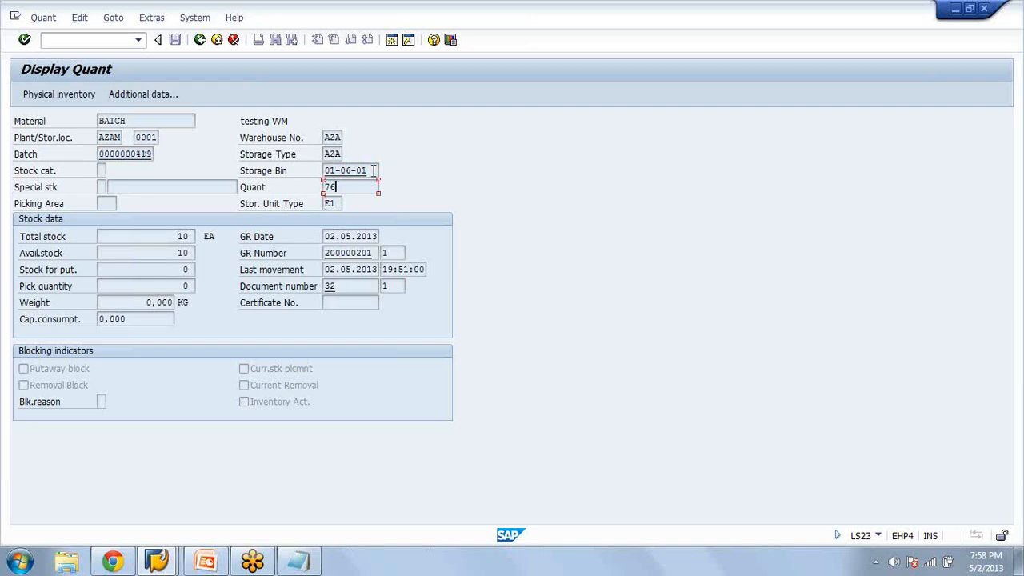
# Examine the quant's storage bin, storage type, warehouse number, batch and quant number in the header data
pyautogui.moveTo(373, 170); pyautogui.dragTo(284, 171)
pyautogui.click(335, 153)
pyautogui.click(334, 136)
pyautogui.click(339, 154)
pyautogui.click(341, 171)
pyautogui.doubleClick(345, 187)
pyautogui.moveTo(100, 152); pyautogui.dragTo(174, 158)
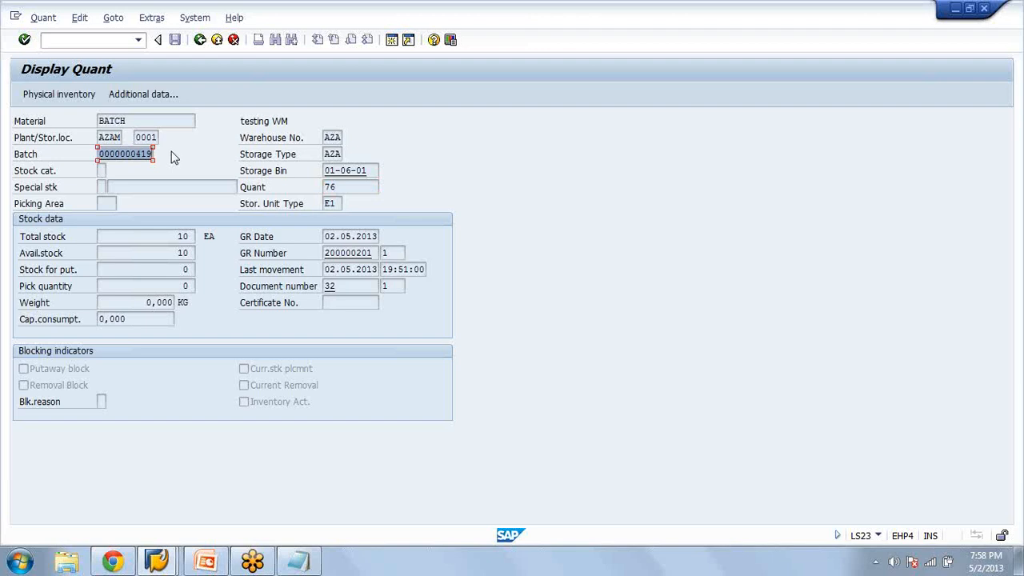
pyautogui.click(348, 189)
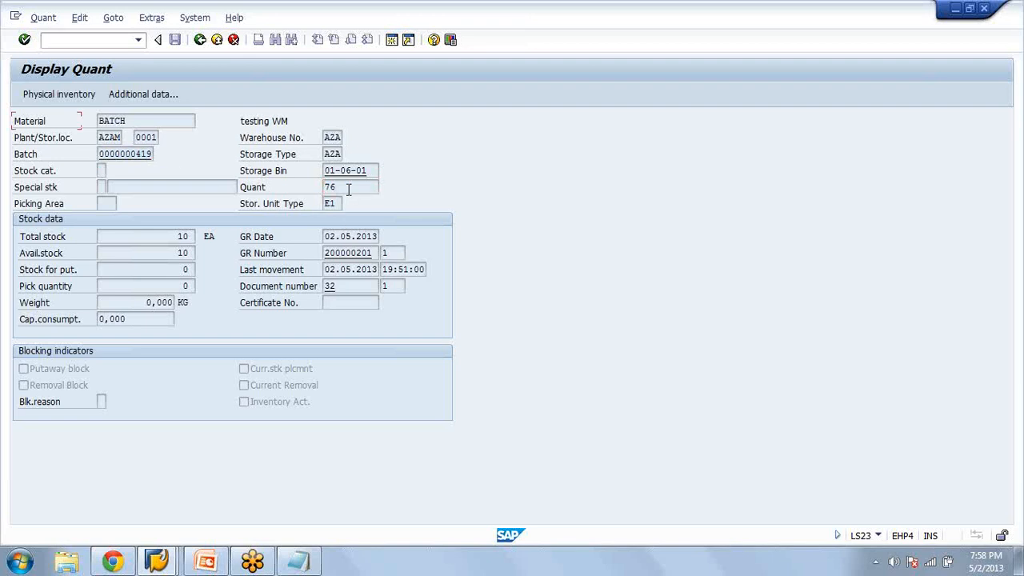
pyautogui.click(339, 187)
pyautogui.moveTo(340, 189); pyautogui.dragTo(307, 193)
pyautogui.click(348, 187)
# Examine the total stock, available stock and goods receipt date in the quant's stock data
pyautogui.click(191, 236)
pyautogui.click(177, 252)
pyautogui.click(181, 238)
pyautogui.moveTo(160, 232); pyautogui.dragTo(194, 234)
pyautogui.moveTo(325, 236); pyautogui.dragTo(376, 238)
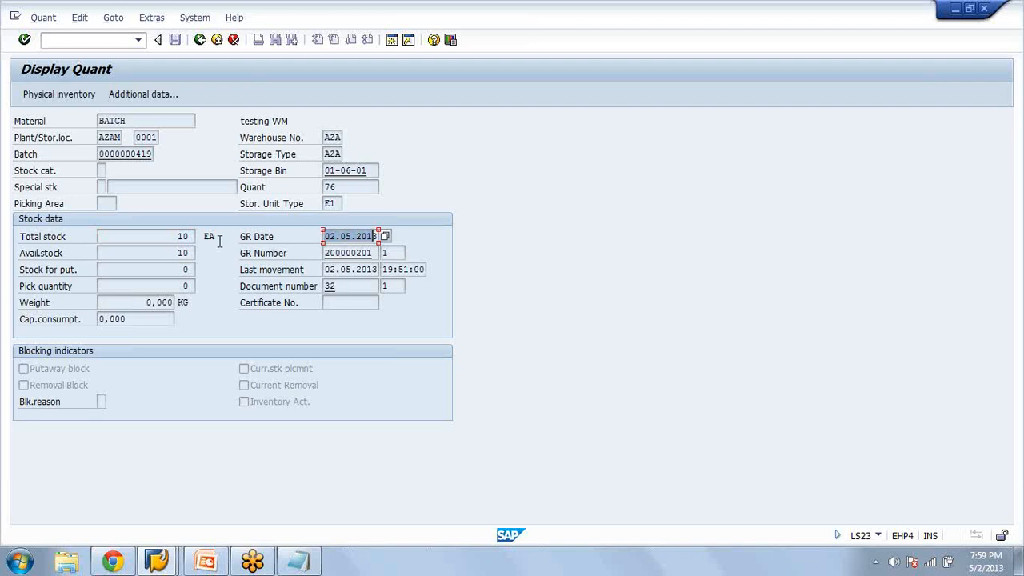
pyautogui.moveTo(170, 236); pyautogui.dragTo(189, 252)
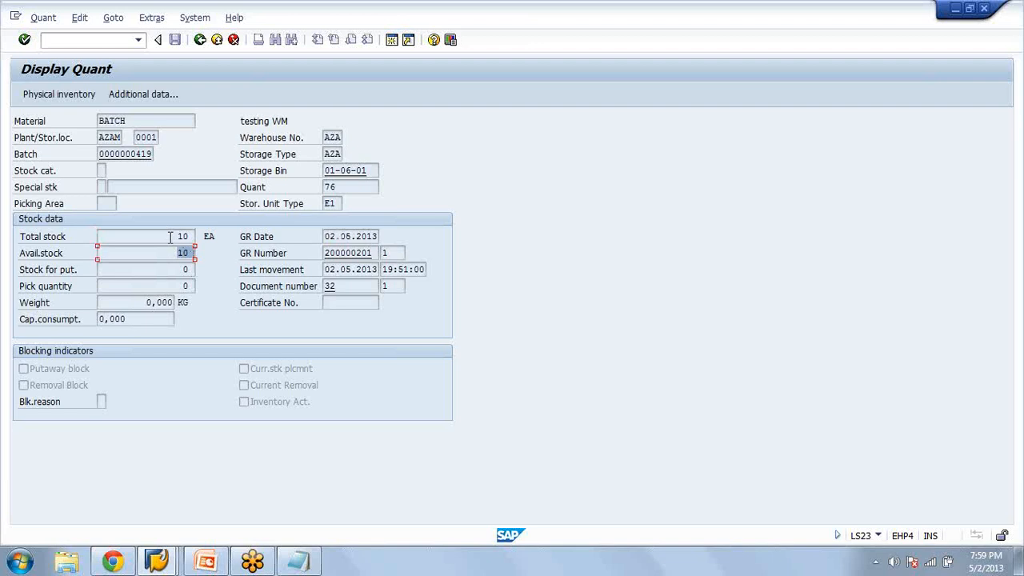
pyautogui.moveTo(177, 236); pyautogui.dragTo(192, 253)
# Compare the quant's total stock with its available stock and stock for putaway
pyautogui.moveTo(177, 236)
pyautogui.mouseDown()
pyautogui.moveTo(190, 236)
pyautogui.moveTo(192, 252)
pyautogui.moveTo(180, 236)
pyautogui.moveTo(191, 237)
pyautogui.moveTo(177, 253)
pyautogui.moveTo(190, 252)
pyautogui.moveTo(193, 237)
pyautogui.moveTo(179, 253)
pyautogui.moveTo(204, 254)
pyautogui.moveTo(191, 236)
pyautogui.mouseUp()
pyautogui.click(175, 237)
pyautogui.click(178, 237)
pyautogui.click(177, 236)
pyautogui.click(177, 236)
pyautogui.click(178, 236)
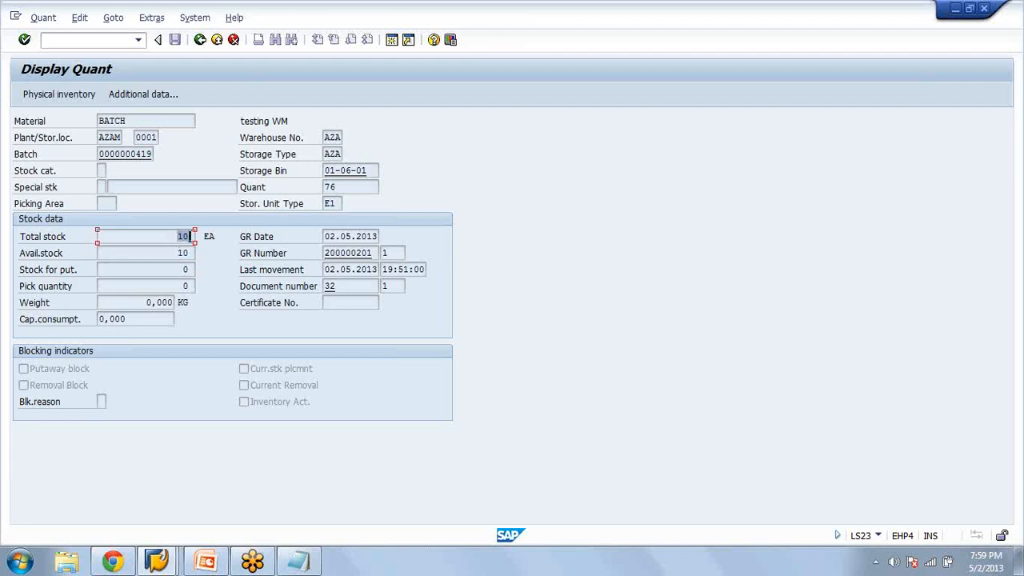
pyautogui.click(181, 253)
pyautogui.click(196, 268)
pyautogui.click(180, 254)
pyautogui.click(177, 237)
pyautogui.click(180, 253)
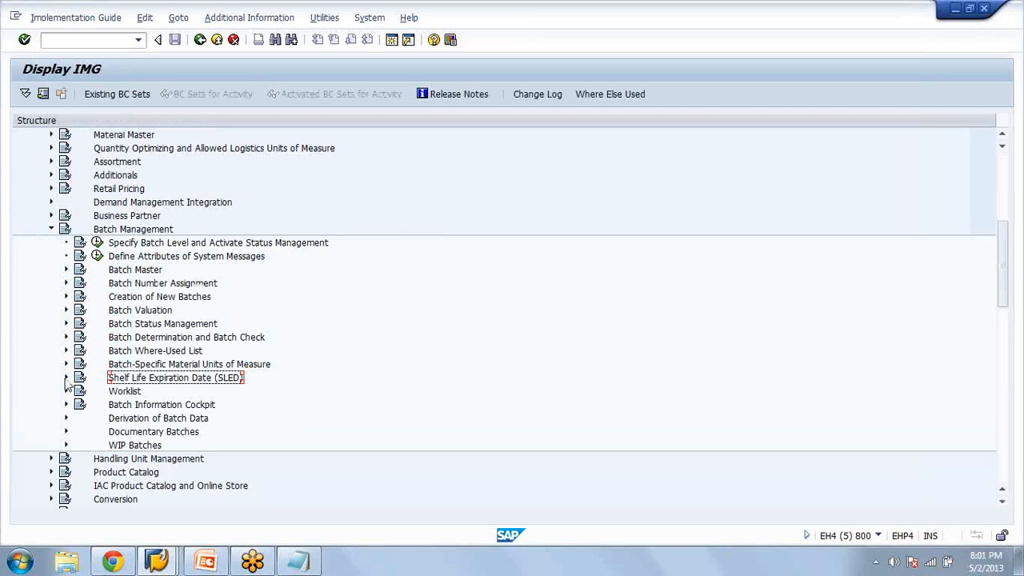
# In the Display IMG session, expand Shelf Life Expiration Date (SLED) and go through its customizing activities
pyautogui.click(66, 379)
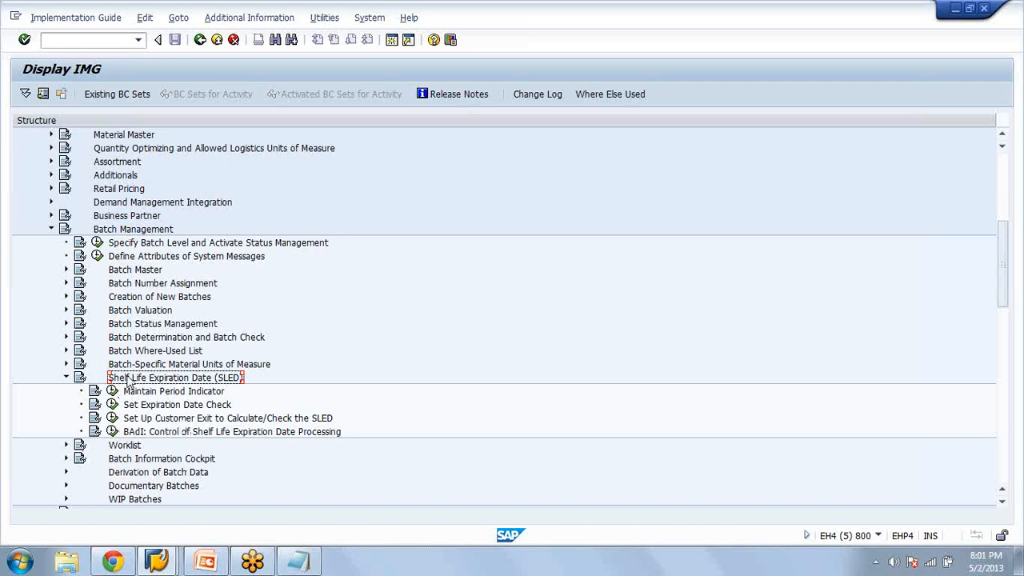
pyautogui.press('Down')
pyautogui.press('Down')
pyautogui.press('Down')
pyautogui.press('Down')
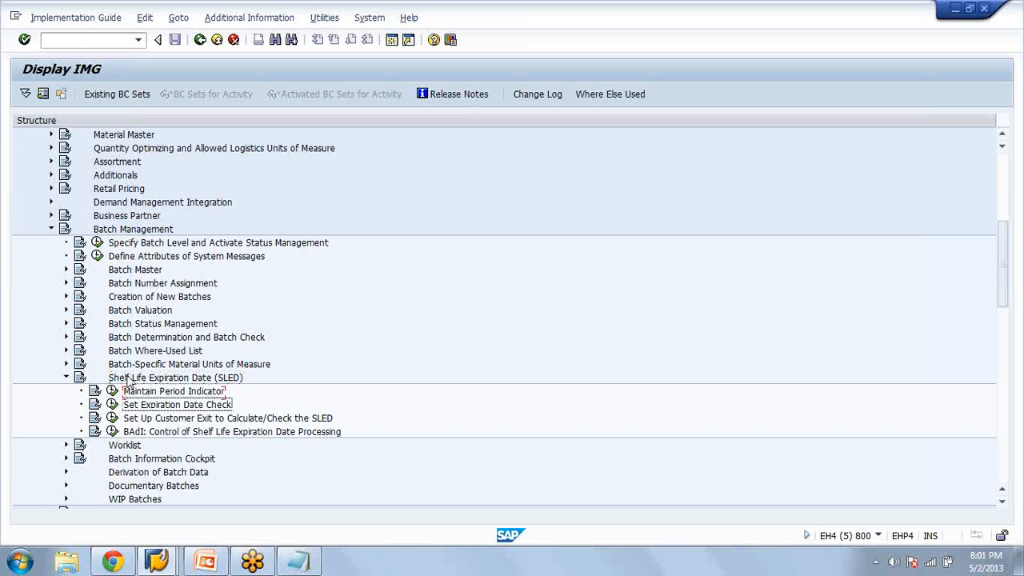
pyautogui.press('Down')
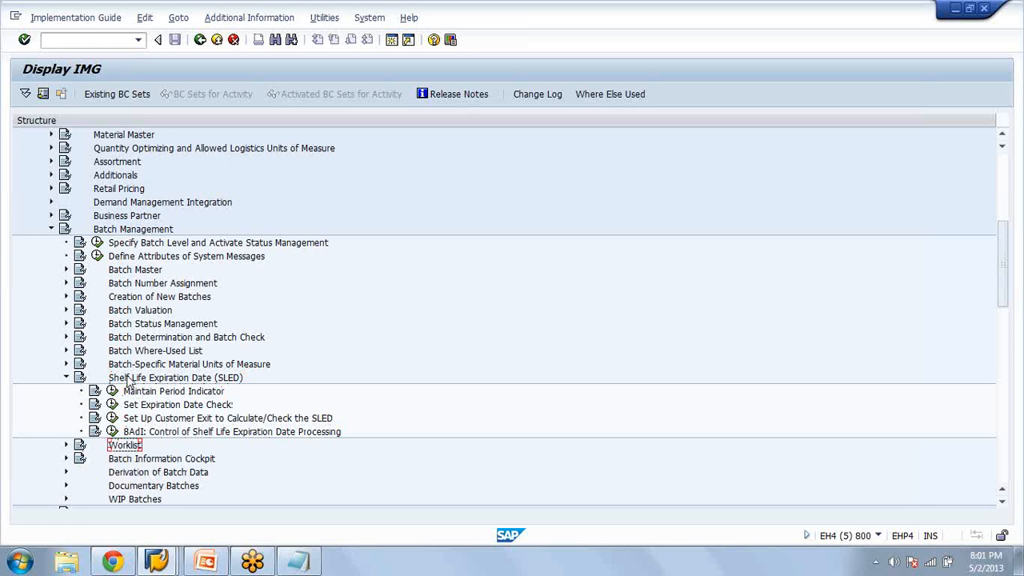
# Review the Batch Management nodes below Worklist and return to the Shelf Life Expiration Date (SLED) node
pyautogui.press('Down')
pyautogui.press('Down')
pyautogui.press('Down')
pyautogui.press('Down')
pyautogui.press('Down')
pyautogui.press('Down')
pyautogui.press('Down')
pyautogui.press('Down')
pyautogui.press('Up')
pyautogui.press('Up')
pyautogui.press('Up')
pyautogui.press('Up')
pyautogui.press('Up')
pyautogui.press('Up')
pyautogui.press('Up')
pyautogui.press('Up')
pyautogui.press('Up')
pyautogui.press('Up')
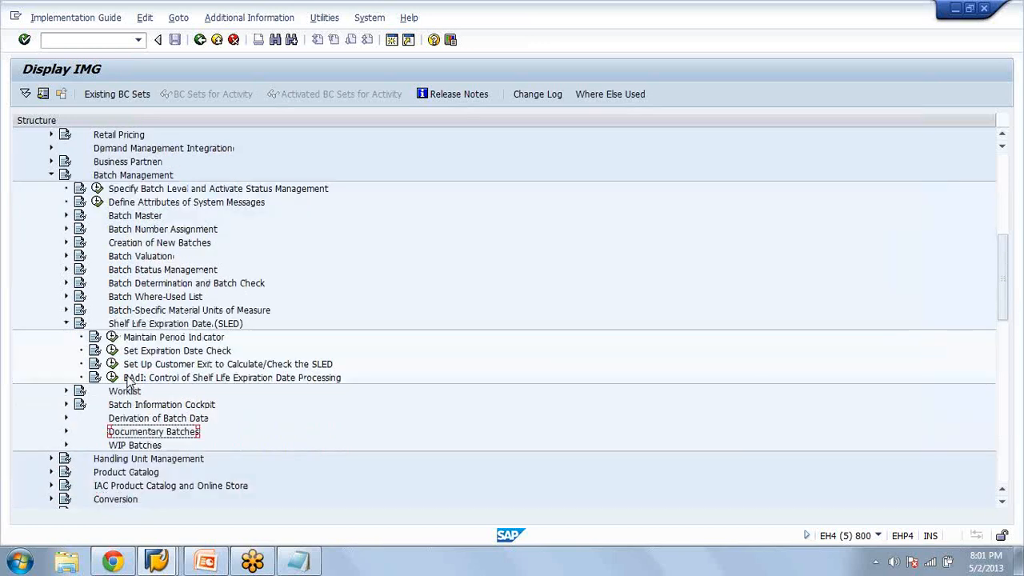
pyautogui.press('Up')
pyautogui.press('Up')
pyautogui.press('Up')
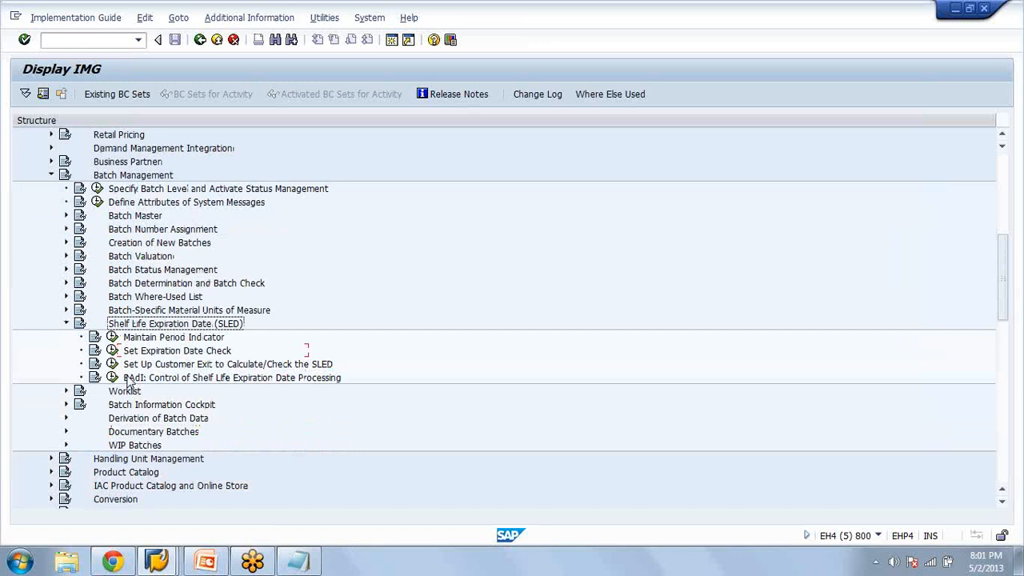
# Reopen the Shelf Life Expiration Date (SLED) node, go through its activities again and collapse it
pyautogui.press('Left')
pyautogui.press('Right')
pyautogui.press('Down')
pyautogui.press('Down')
pyautogui.press('Down')
pyautogui.press('Down')
pyautogui.press('Down')
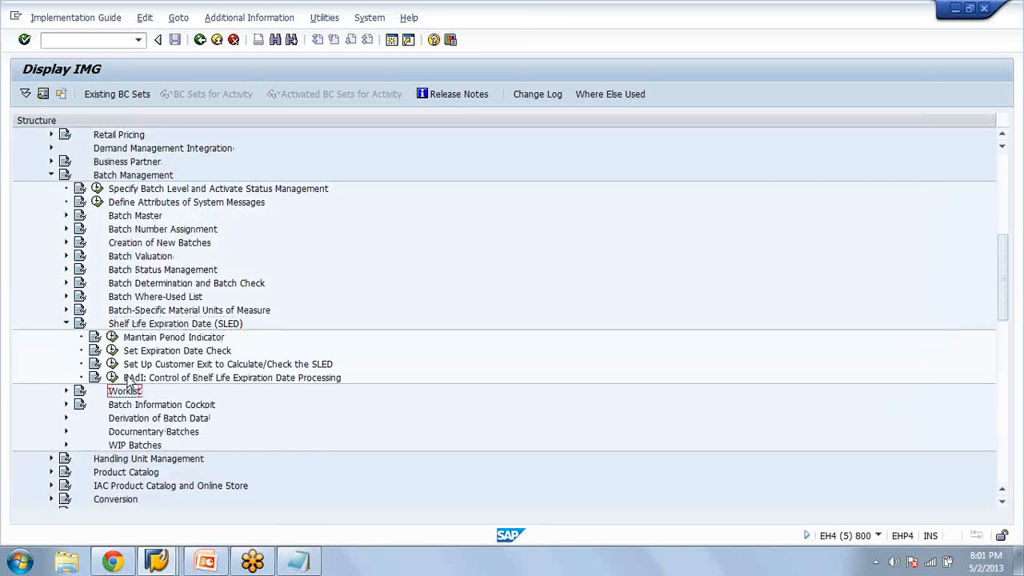
pyautogui.press('Up')
pyautogui.press('Up')
pyautogui.press('Up')
pyautogui.press('Up')
pyautogui.press('Up')
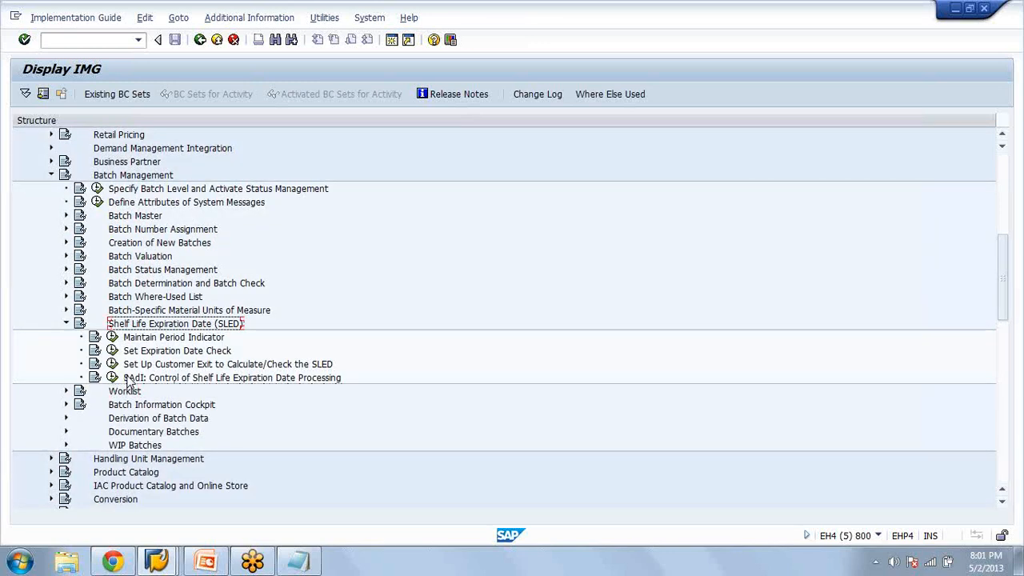
pyautogui.press('Left')
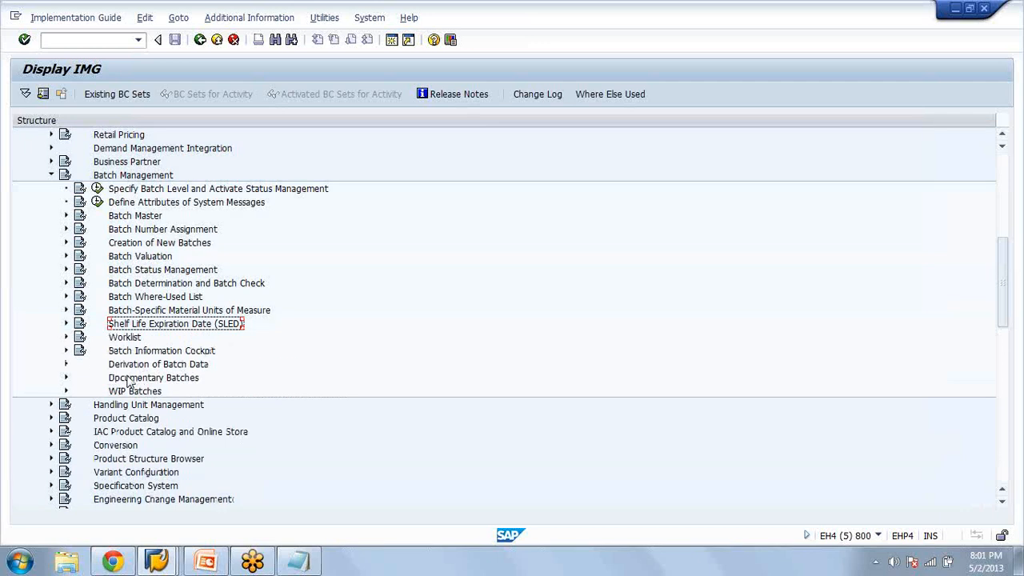
# Review the nodes from Shelf Life Expiration Date up to Batch Master, briefly expand Batch Master and return to the Batch Management heading
pyautogui.press('Up')
pyautogui.press('Up')
pyautogui.press('Up')
pyautogui.press('Up')
pyautogui.press('Up')
pyautogui.press('Up')
pyautogui.press('Up')
pyautogui.press('Up')
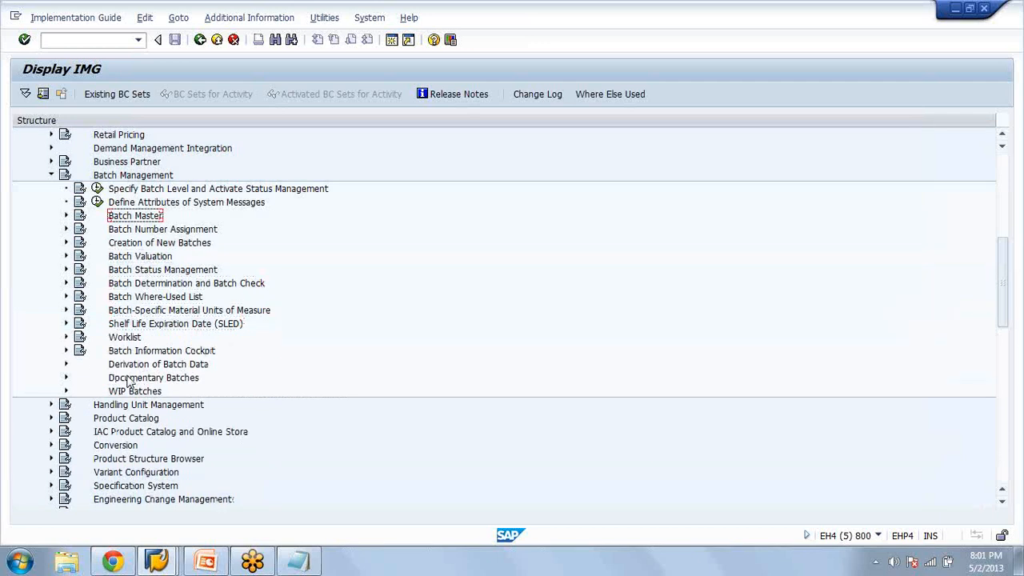
pyautogui.press('Right')
pyautogui.press('Left')
pyautogui.press('Left')
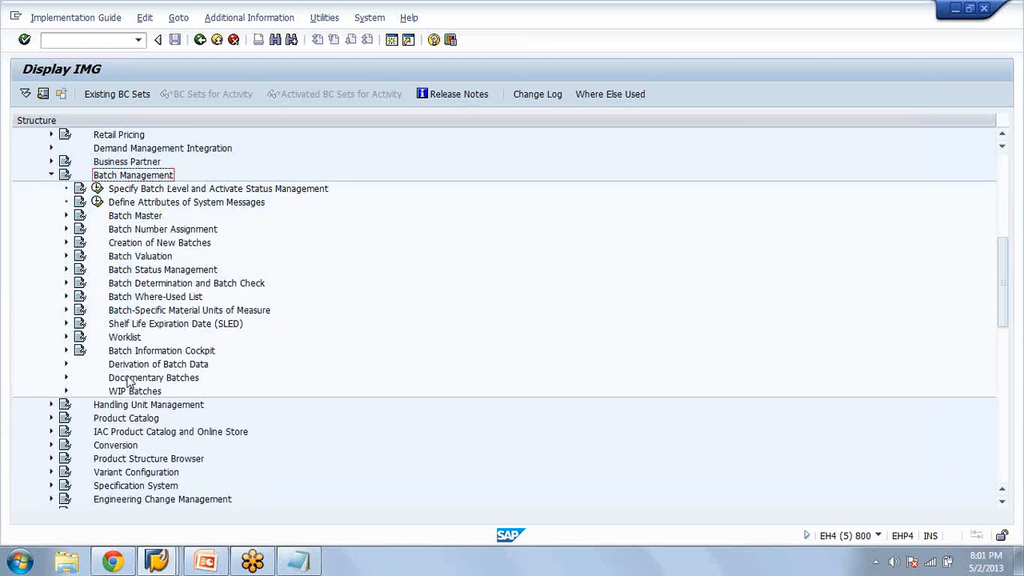
# Collapse Batch Management and browse the neighbouring Logistics - General nodes to reach Handling Unit Management
pyautogui.press('Left')
pyautogui.press('Down')
pyautogui.press('Down')
pyautogui.press('Down')
pyautogui.press('Down')
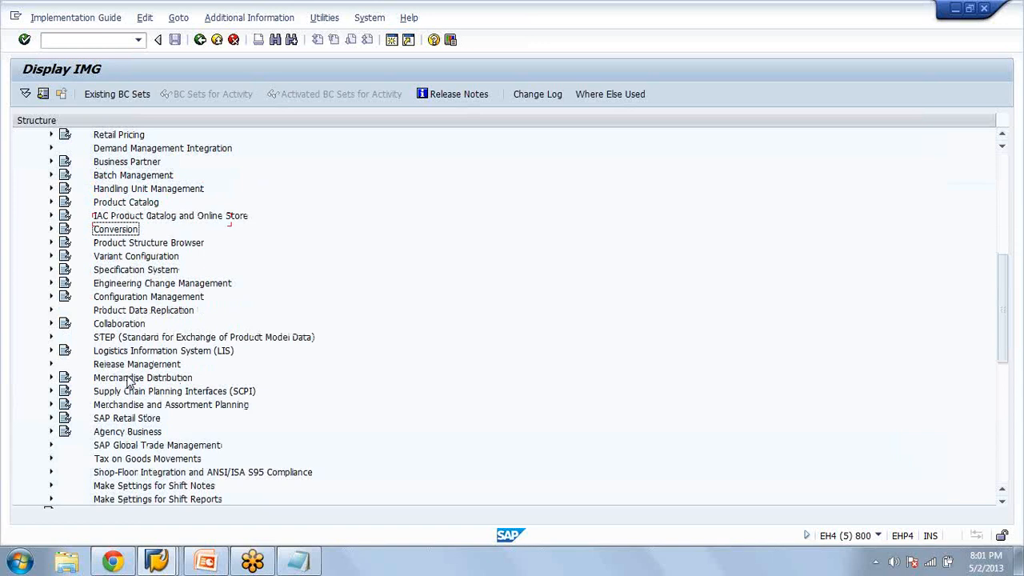
pyautogui.press('Down')
pyautogui.press('Down')
pyautogui.press('Up')
pyautogui.press('Up')
pyautogui.press('Up')
pyautogui.press('Up')
pyautogui.press('Up')
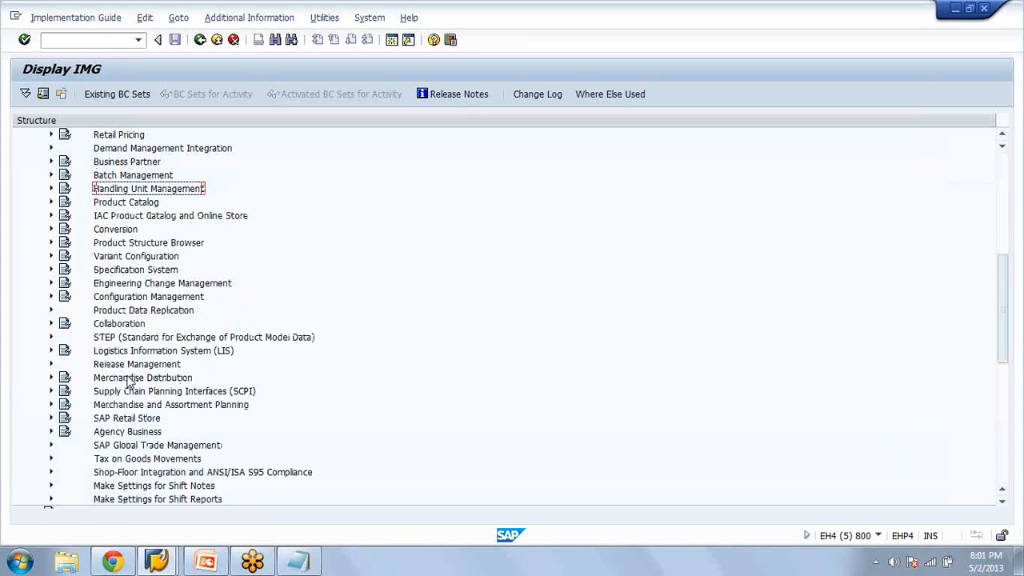
# Expand Handling Unit Management and review its nodes from Basics to Output
pyautogui.press('Right')
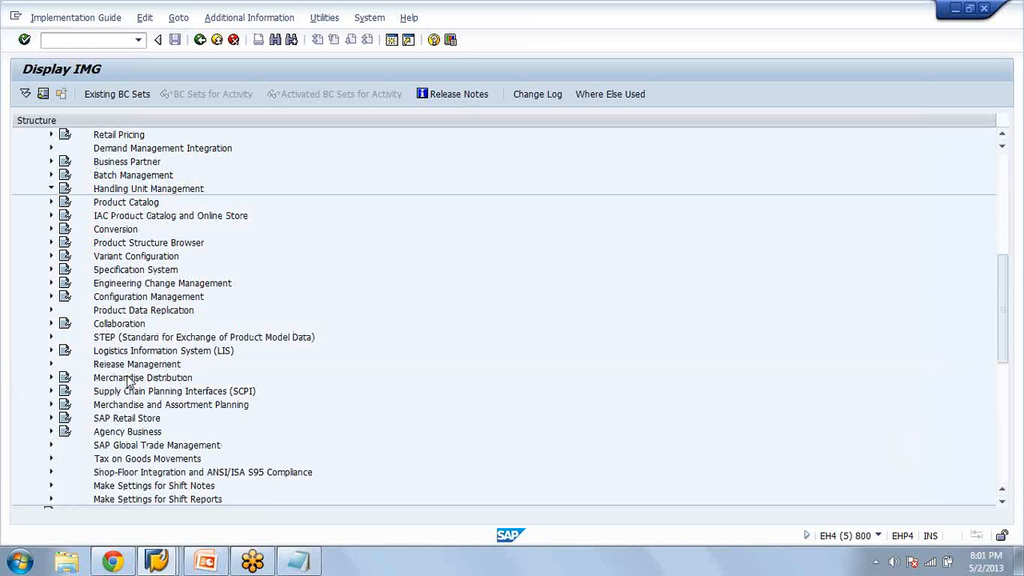
pyautogui.press('Down')
pyautogui.press('Down')
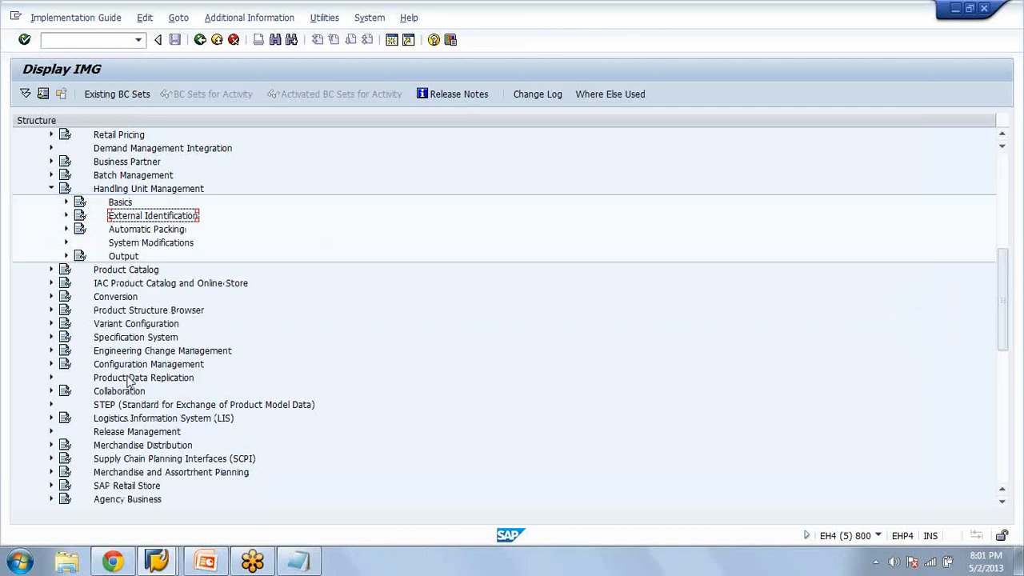
pyautogui.press('Down')
pyautogui.press('Down')
pyautogui.press('Down')
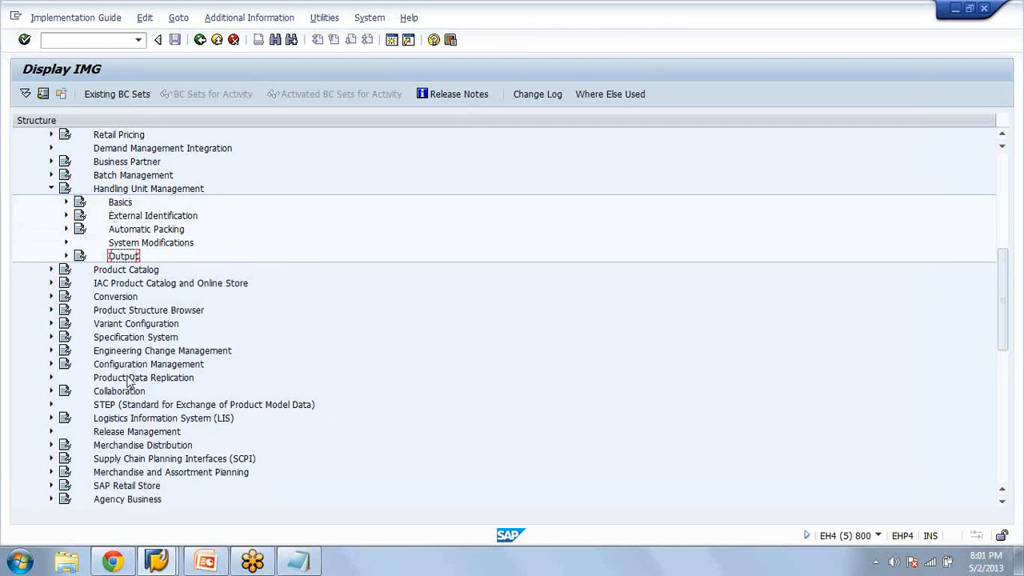
# Expand Basics under Handling Unit Management and review its customizing activities down to Serial Numbers
pyautogui.press('Left')
pyautogui.press('Down')
pyautogui.press('Right')
pyautogui.press('Down')
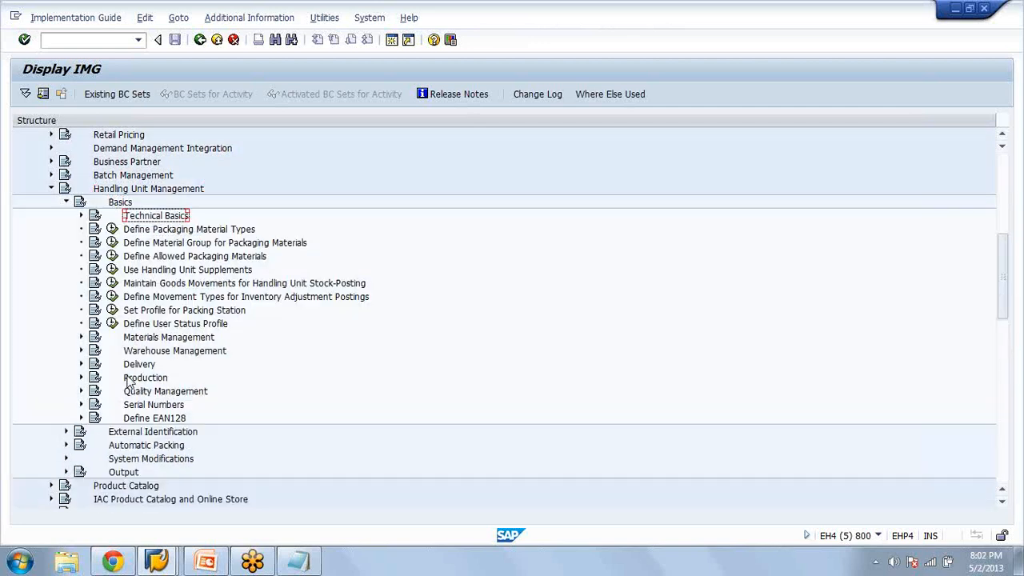
pyautogui.press('Down')
pyautogui.press('Down')
pyautogui.press('Down')
pyautogui.press('Down')
pyautogui.press('Down')
pyautogui.press('Down')
pyautogui.press('Down')
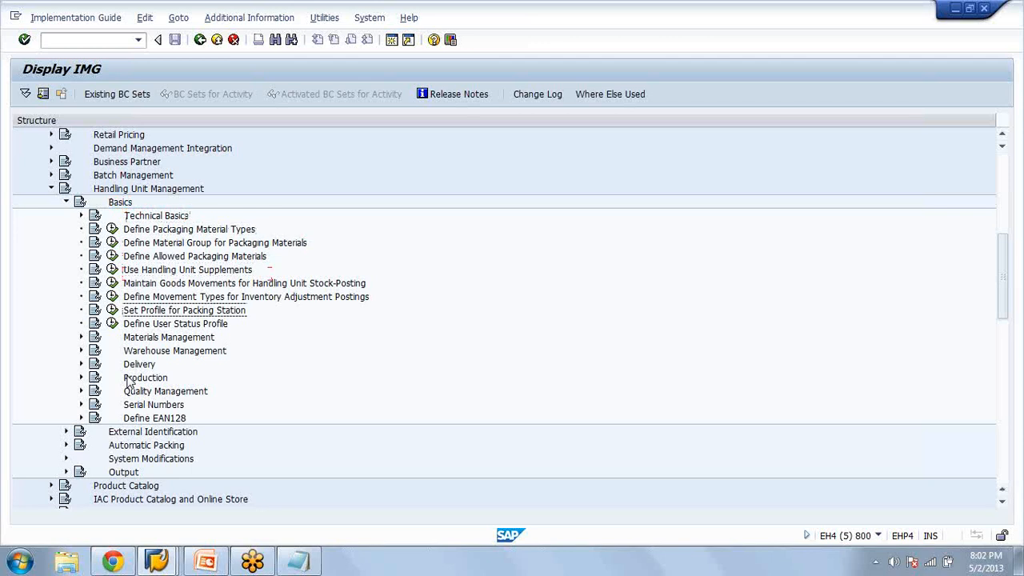
pyautogui.press('Down')
pyautogui.press('Down')
pyautogui.press('Down')
pyautogui.press('Down')
pyautogui.press('Down')
pyautogui.press('Down')
pyautogui.press('Down')
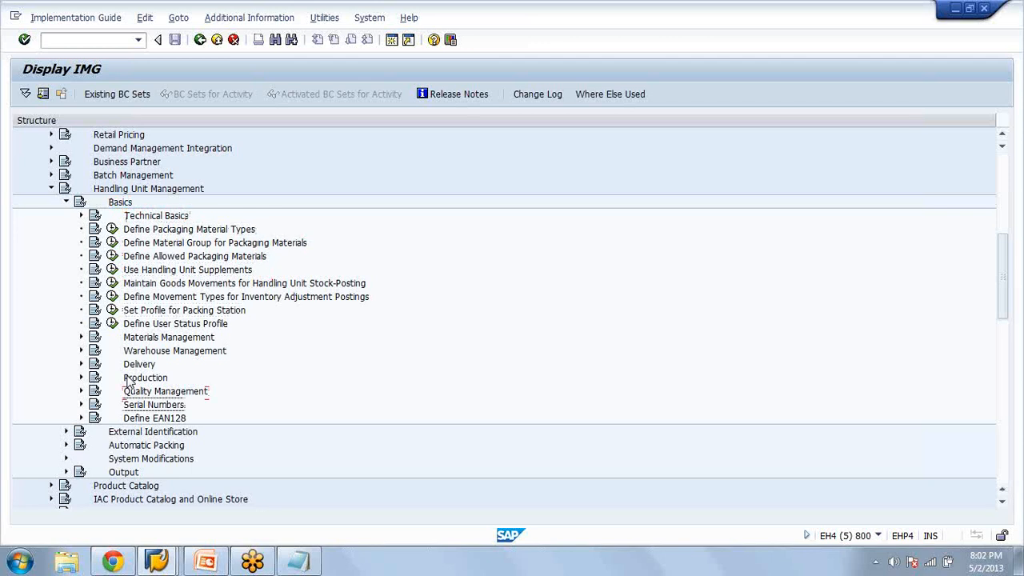
# Open Define Serial Number Profiles under Serial Numbers to view the profile list, then return to the IMG
pyautogui.press('Right')
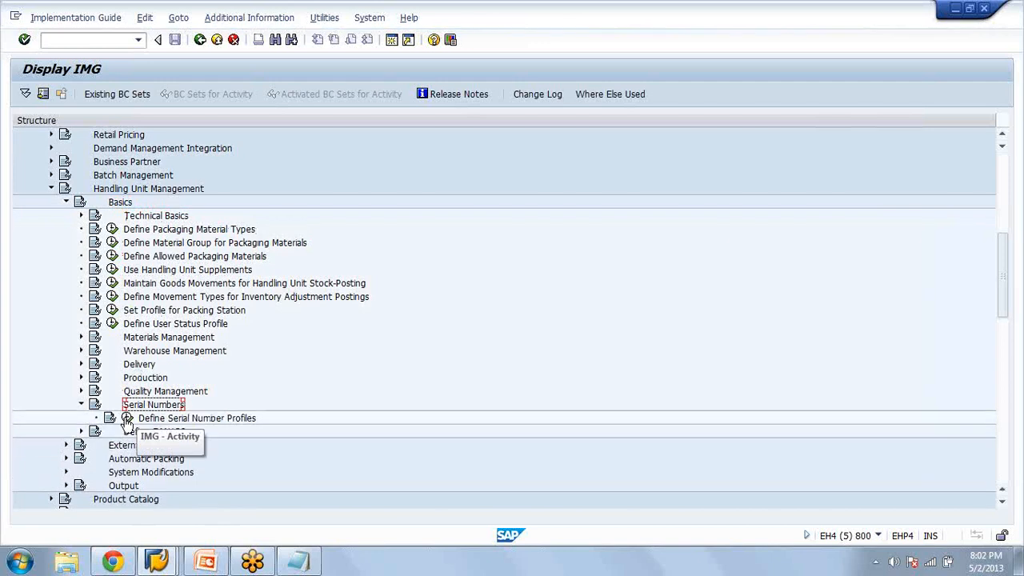
pyautogui.click(127, 418)
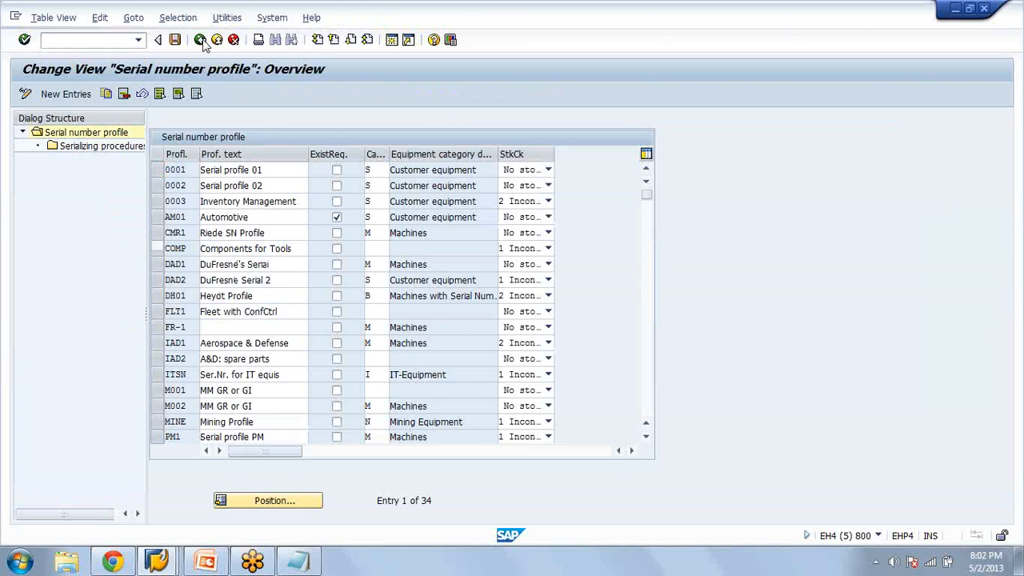
pyautogui.click(200, 39)
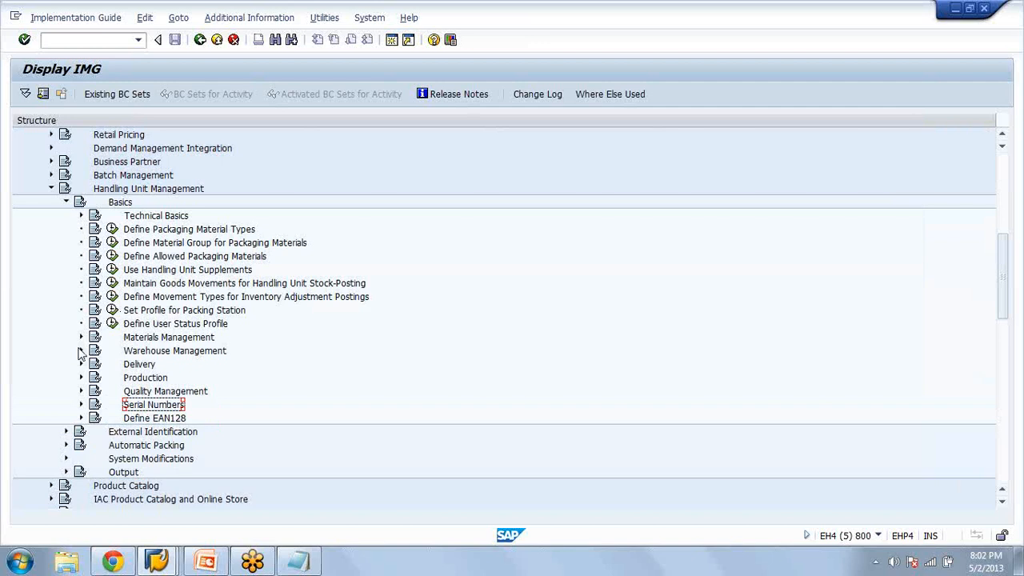
# Check the Warehouse Management node under Basics, and collapse the Handling Unit Management branch
pyautogui.press('Up')
pyautogui.press('Up')
pyautogui.press('Up')
pyautogui.press('Up')
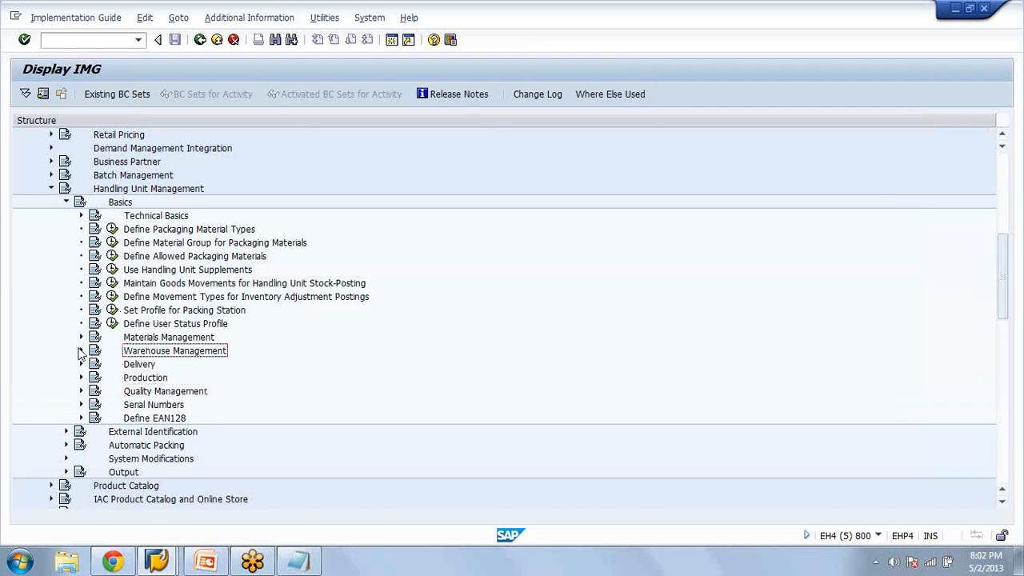
pyautogui.click(81, 352)
pyautogui.press('Left')
pyautogui.press('Up')
pyautogui.press('Left')
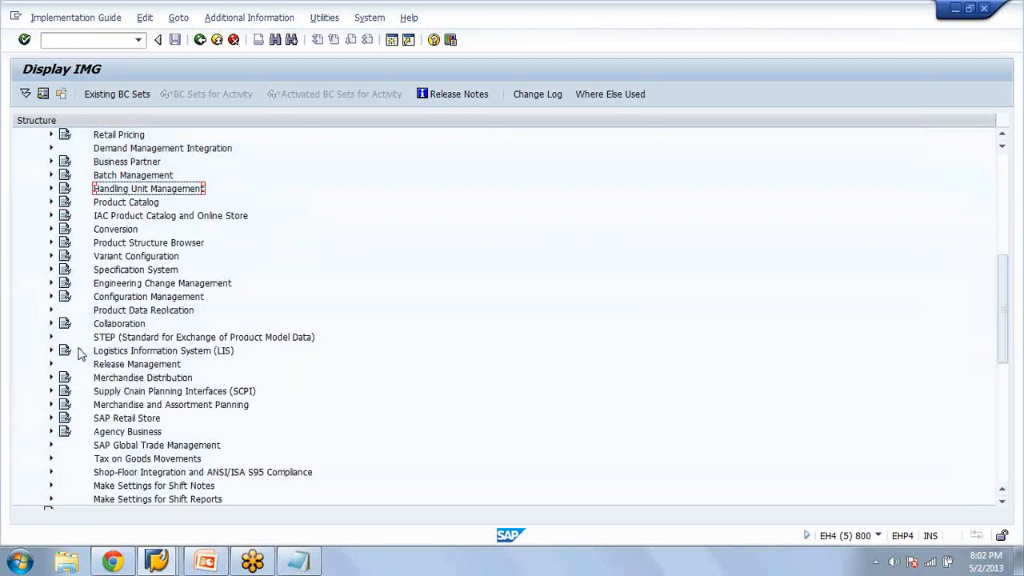
# Expand Batch Management again and open its Shelf Life Expiration Date (SLED) node to view the activities
pyautogui.press('Up')
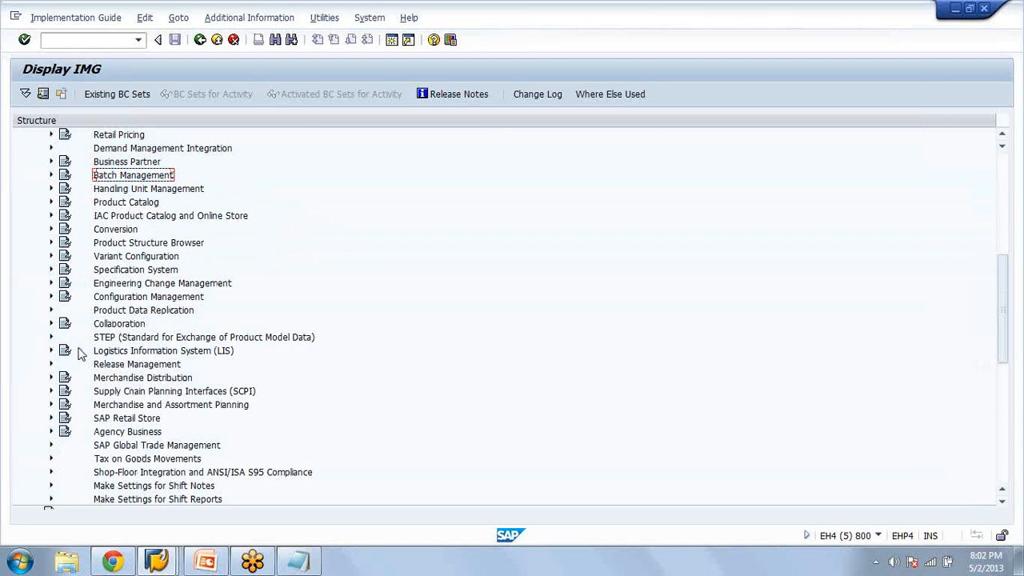
pyautogui.press('Right')
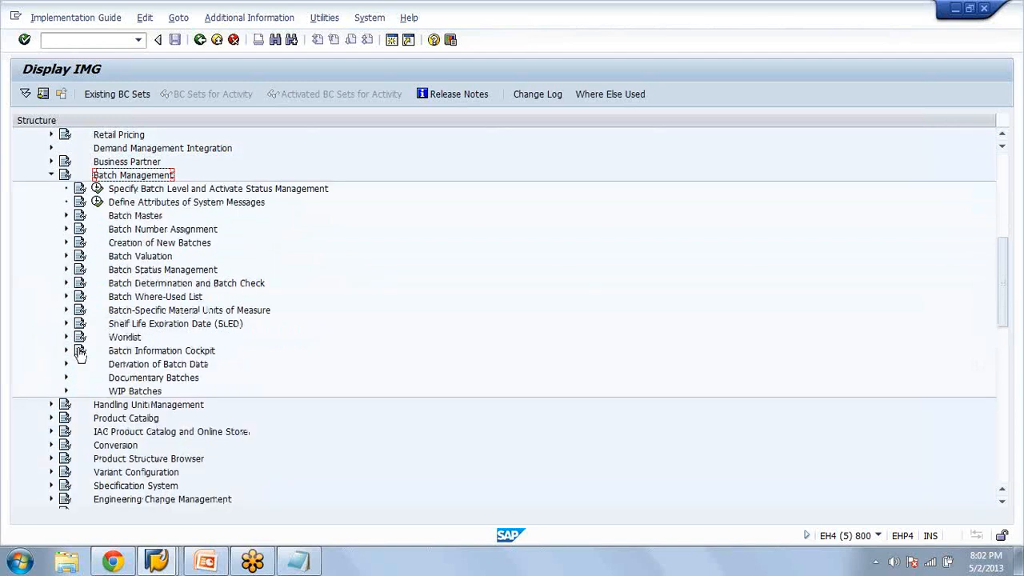
pyautogui.press('Down')
pyautogui.press('Down')
pyautogui.press('Down')
pyautogui.press('Down')
pyautogui.press('Down')
pyautogui.press('Down')
pyautogui.press('Down')
pyautogui.press('Down')
pyautogui.press('Down')
pyautogui.press('Down')
pyautogui.press('Down')
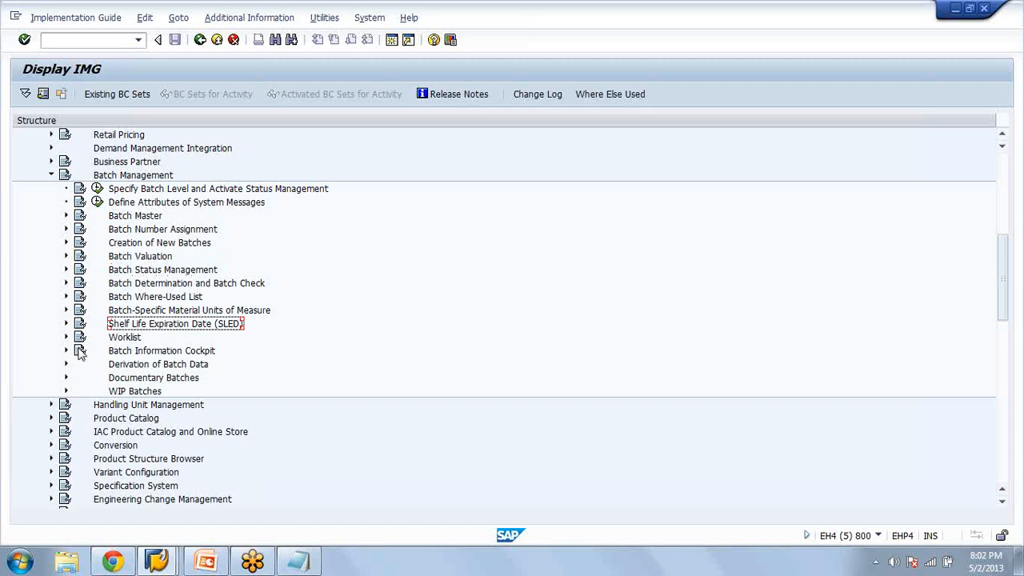
pyautogui.press('Right')
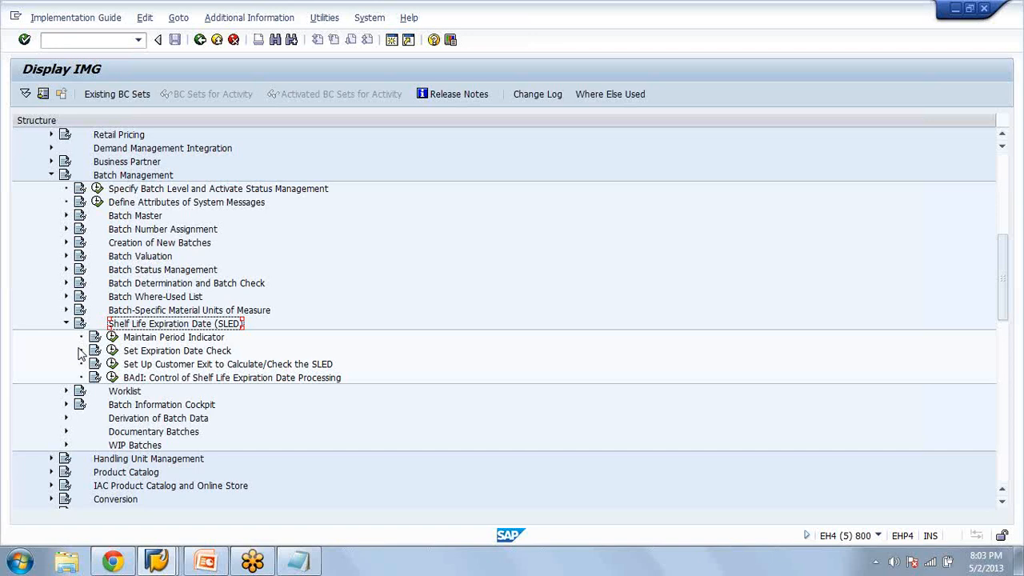
# Collapse the Shelf Life Expiration Date (SLED) node and the whole Batch Management branch
pyautogui.press('Left')
pyautogui.press('Left')
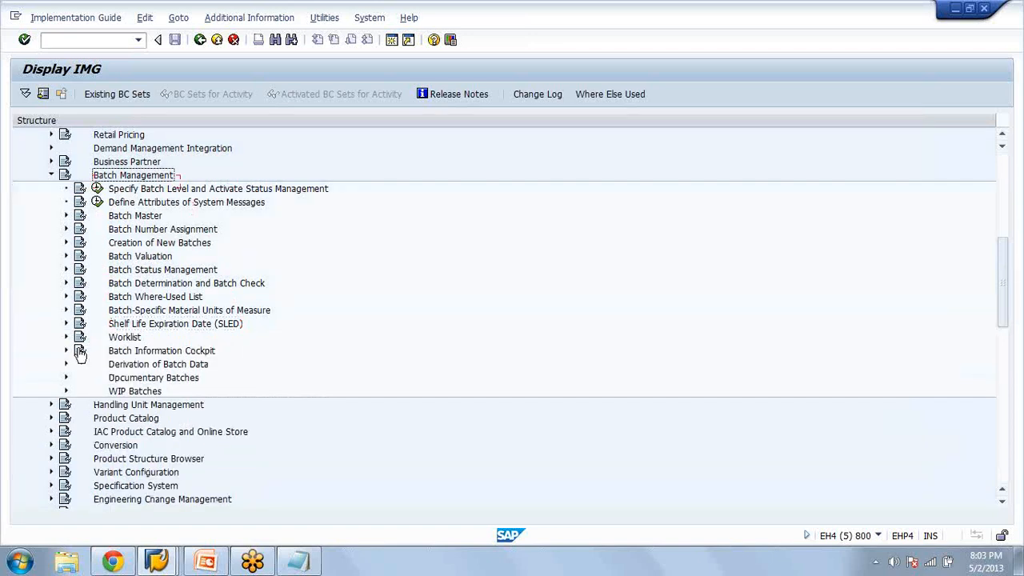
pyautogui.press('Left')
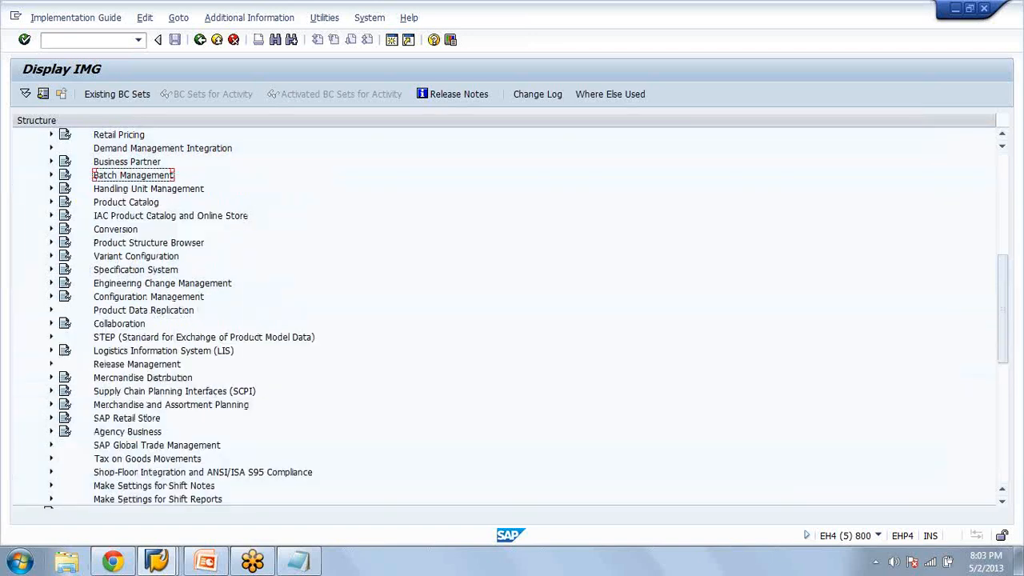
pyautogui.click(163, 566)
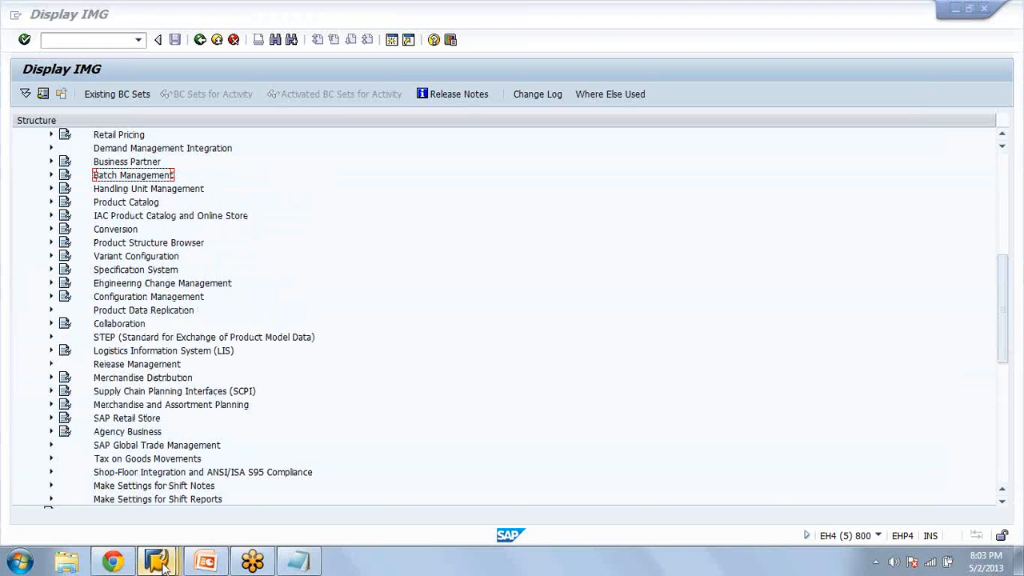
pyautogui.click(159, 563)
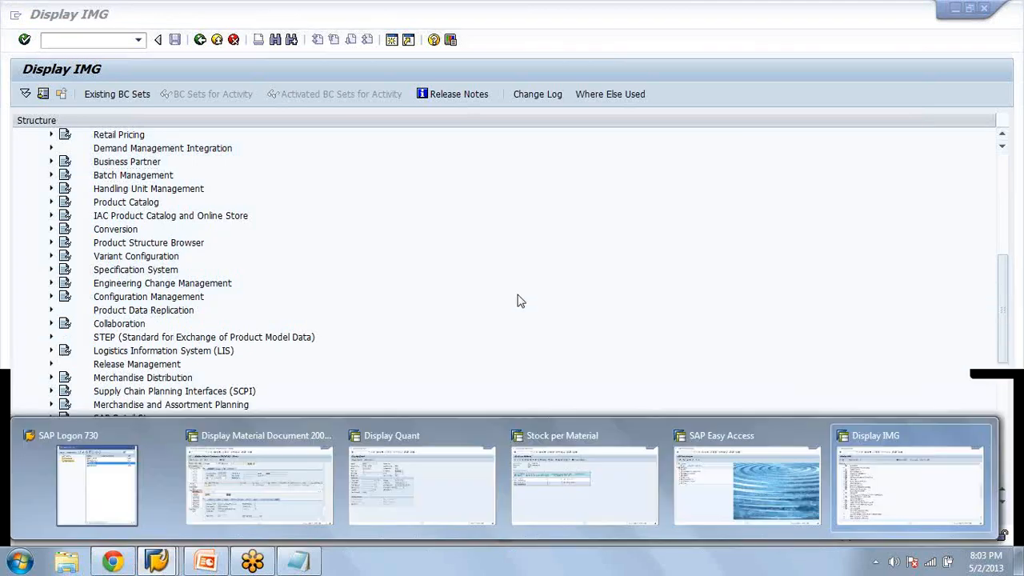
pyautogui.click(392, 209)
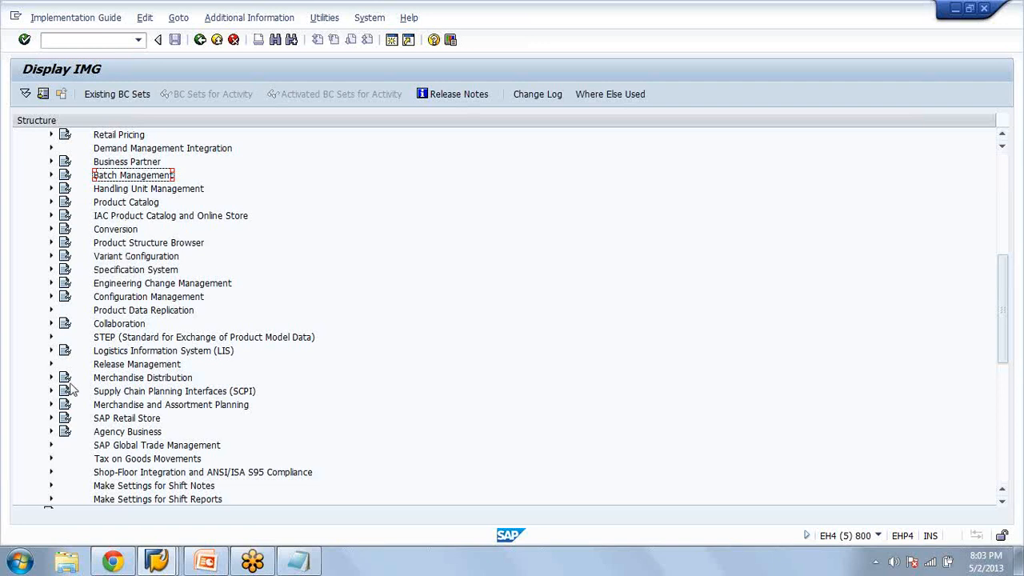
pyautogui.click(131, 379)
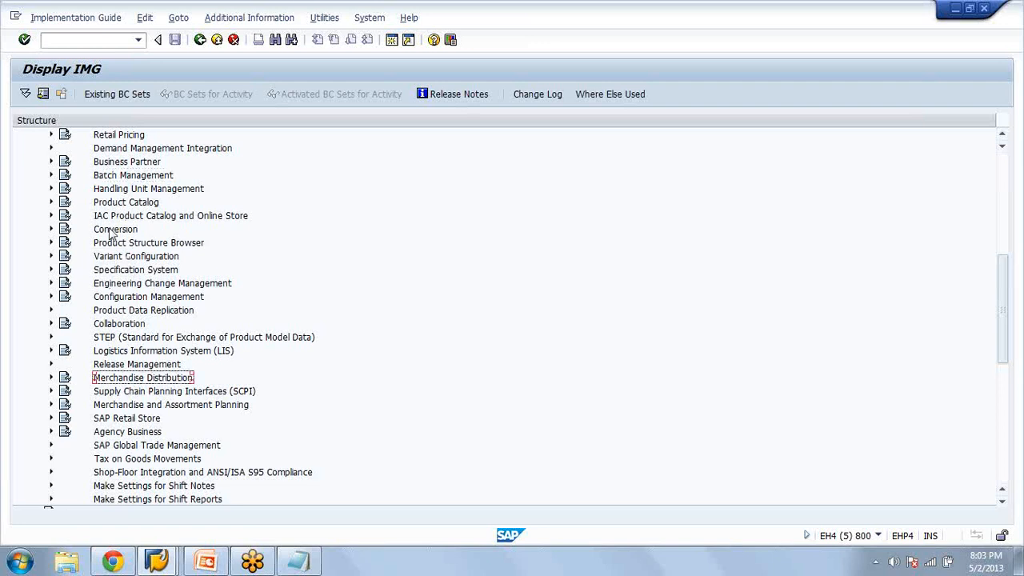
# Move up from the Conversion node to its parent and collapse the Logistics - General branch of the IMG
pyautogui.click(112, 230)
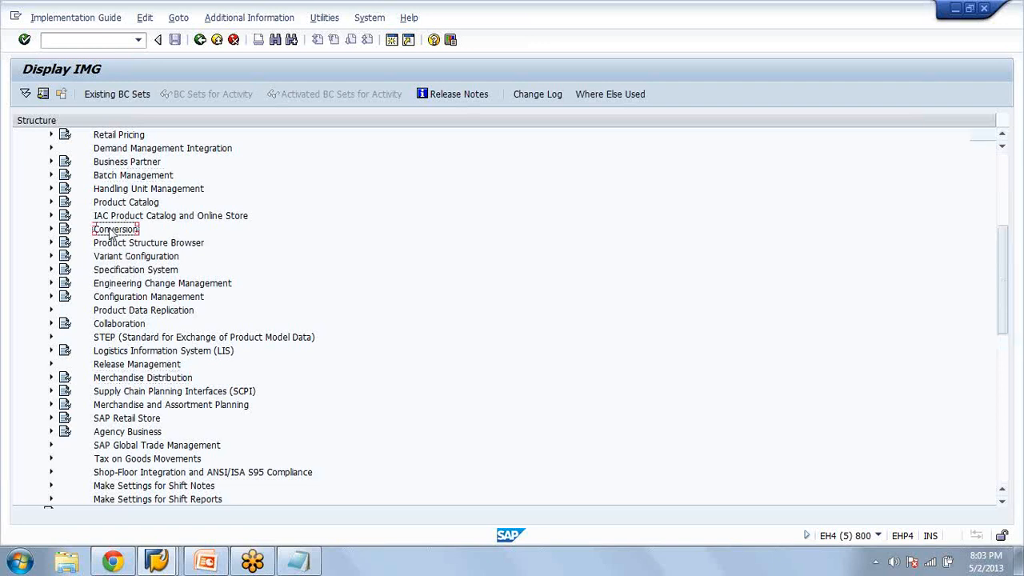
pyautogui.press('Left')
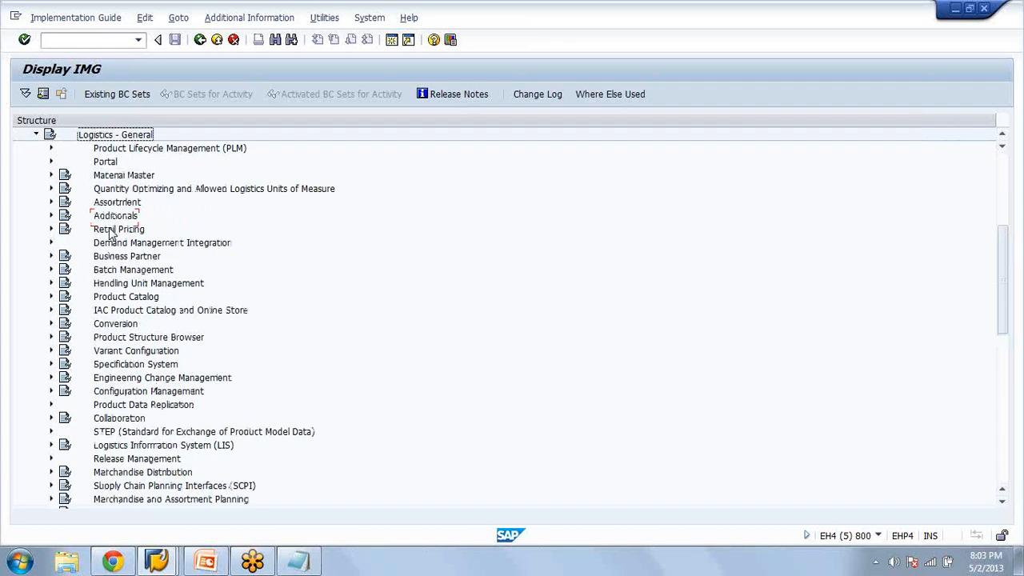
pyautogui.press('Left')
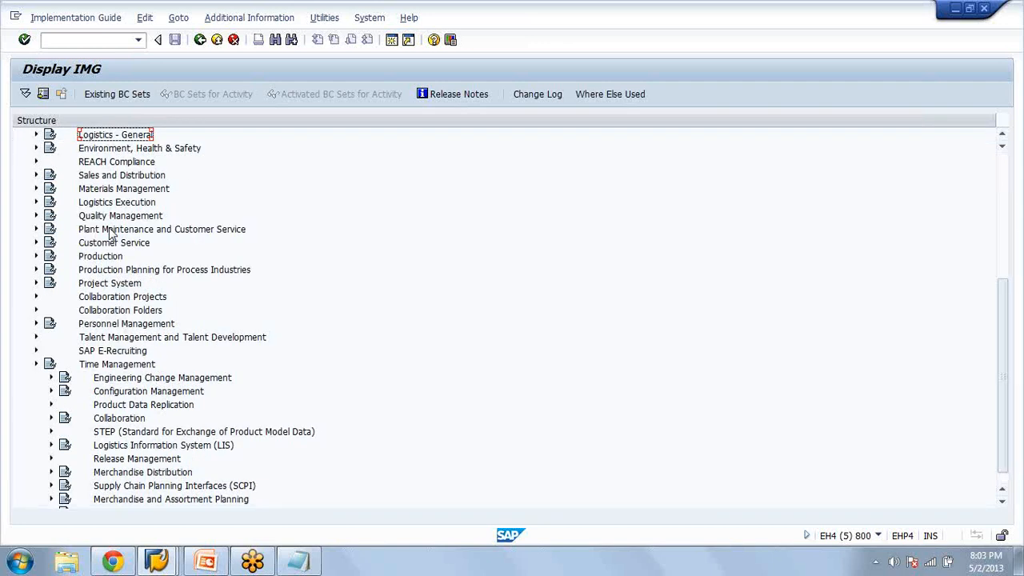
# Expand the Logistics Execution branch in the IMG and select its Warehouse Management node
pyautogui.press('Down')
pyautogui.press('Down')
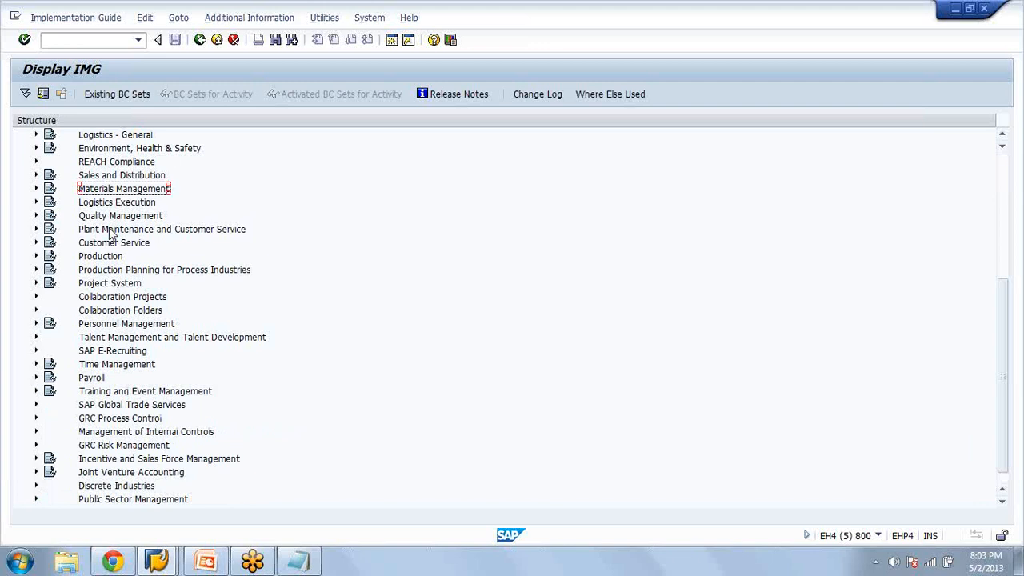
pyautogui.press('Down')
pyautogui.press('Right')
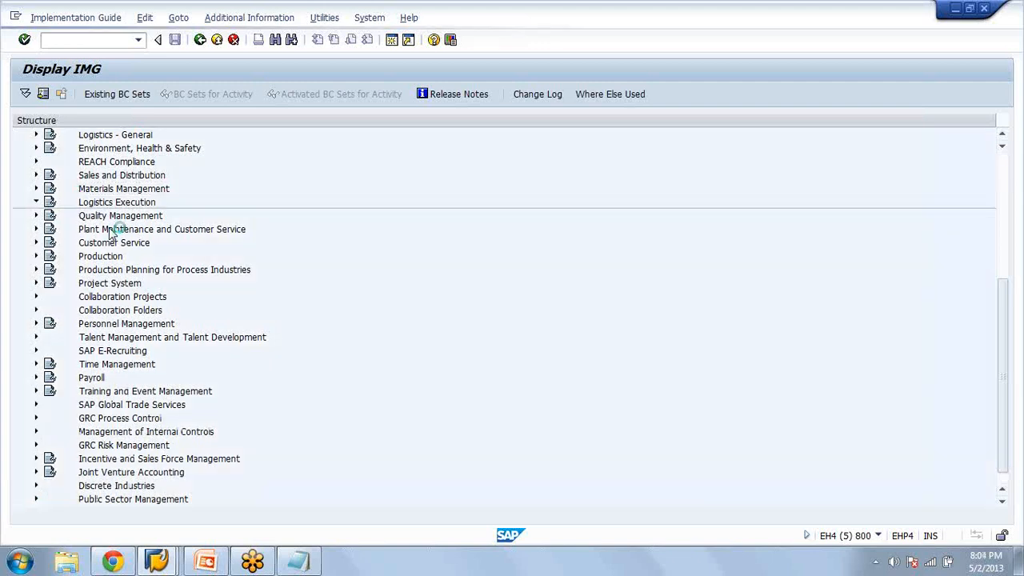
pyautogui.press('Down')
pyautogui.press('Down')
pyautogui.press('Down')
pyautogui.press('Down')
pyautogui.press('Down')
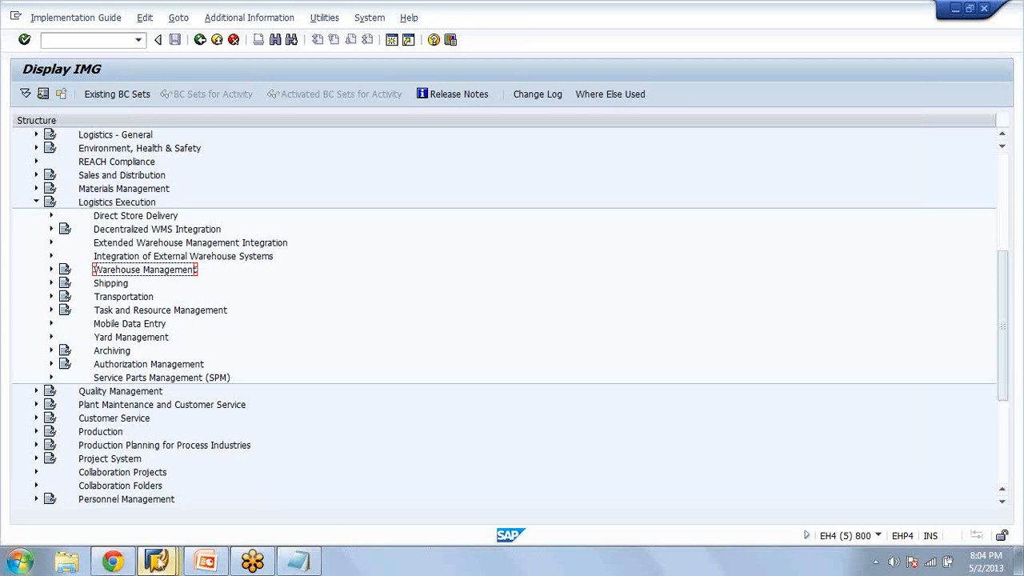
# Switch to the WM_Week_1.pptx presentation in PowerPoint and go back through the slides to Material Data
pyautogui.click(211, 563)
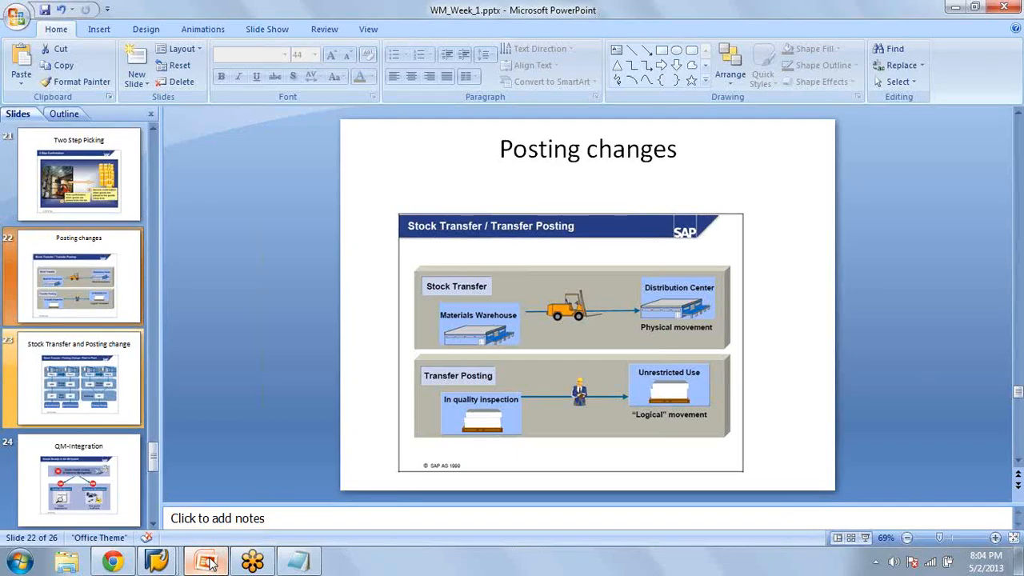
pyautogui.scroll(4, 99, 305)
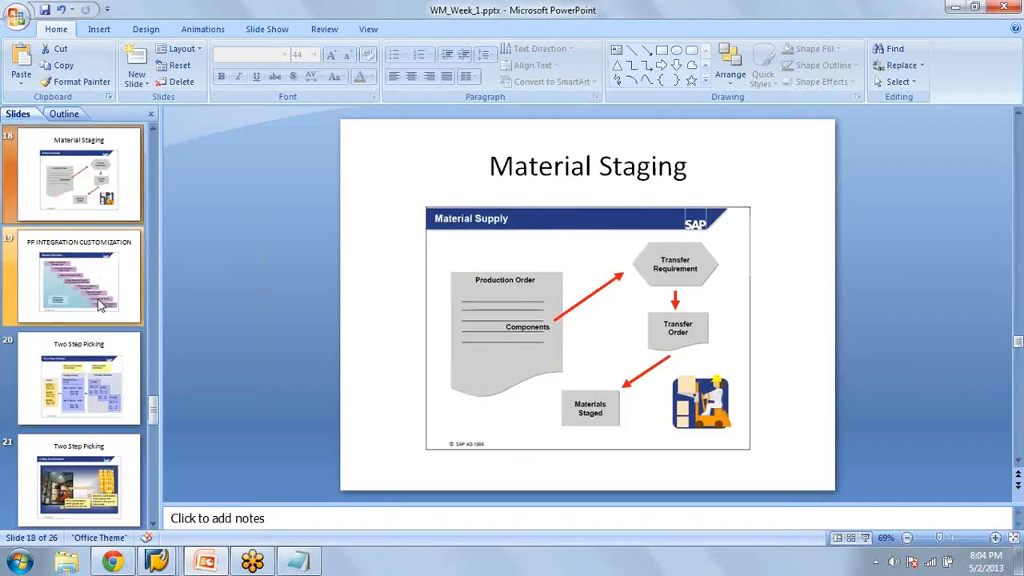
pyautogui.scroll(3, 99, 306)
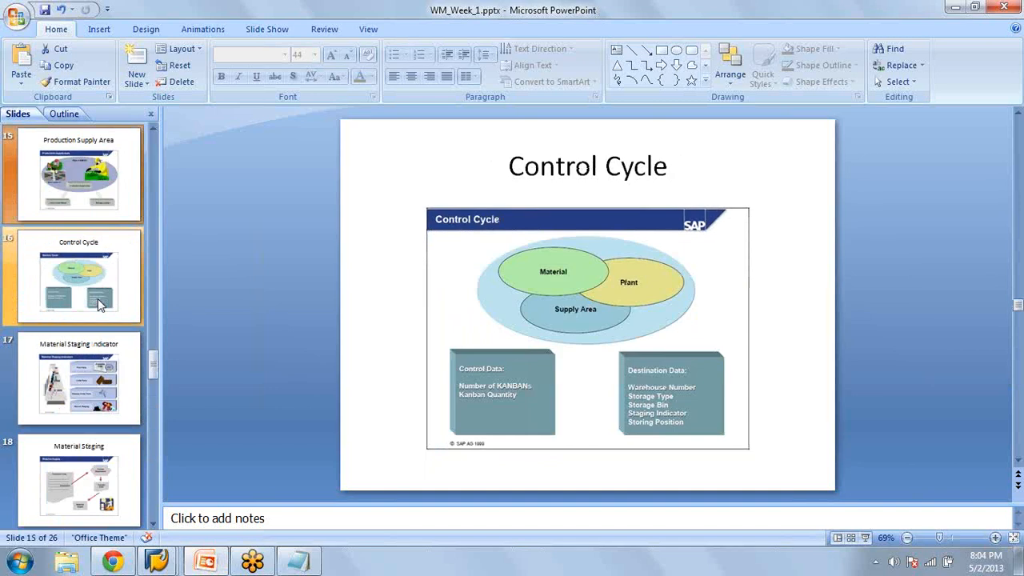
pyautogui.scroll(6, 99, 305)
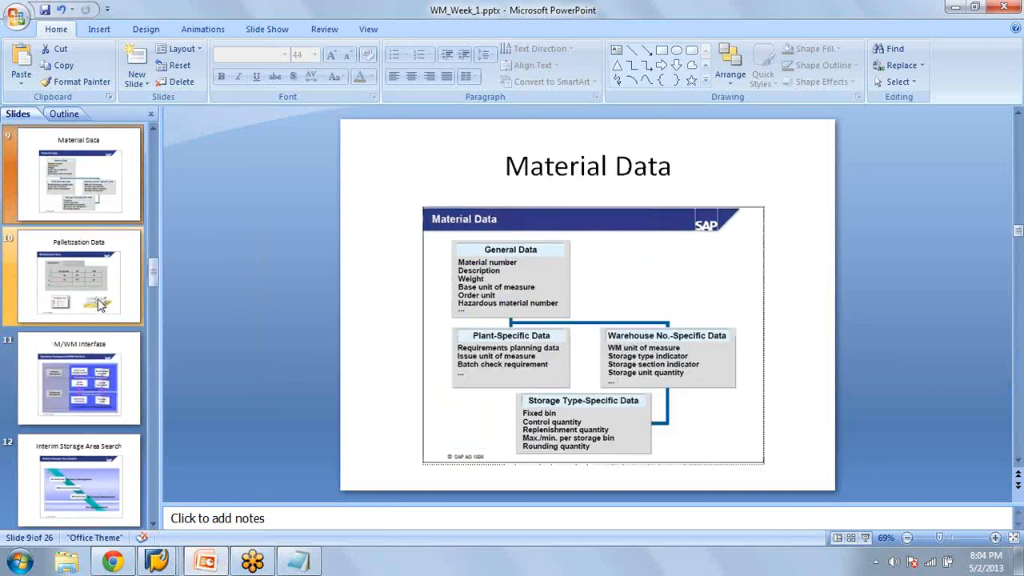
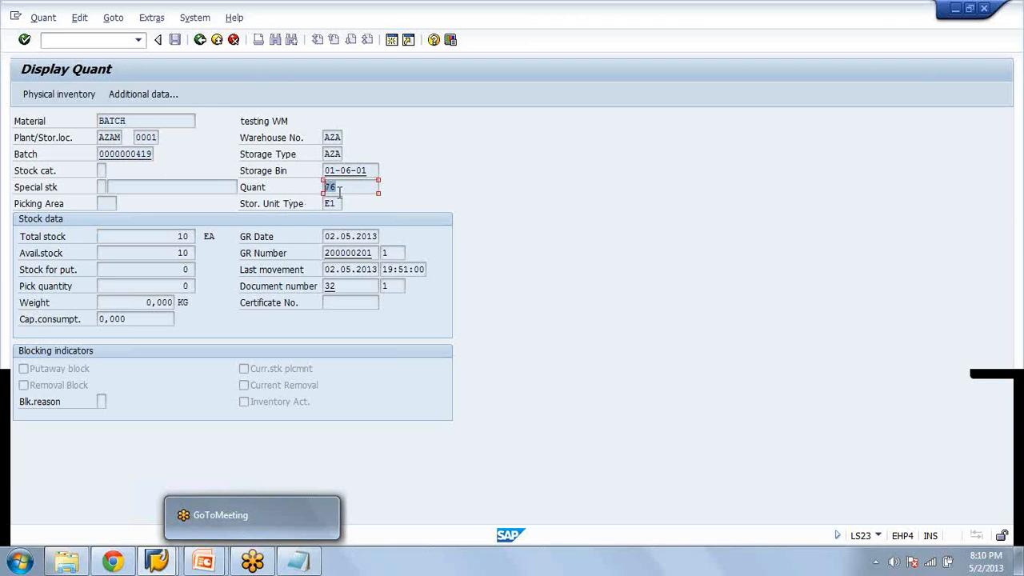
# Check the total stock, quant number and goods receipt date in the quant data of material BATCH
pyautogui.doubleClick(183, 236)
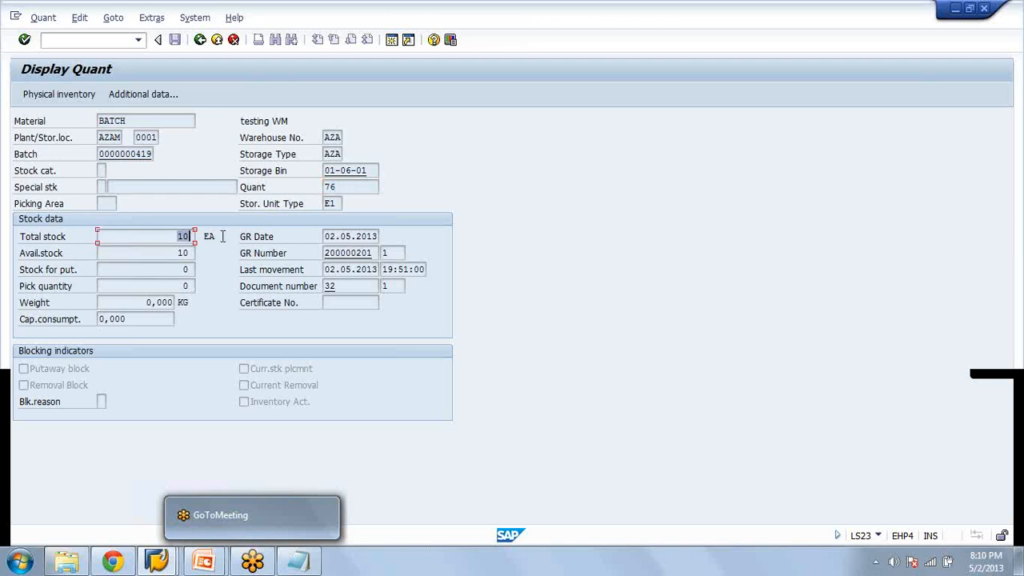
pyautogui.doubleClick(329, 187)
pyautogui.moveTo(327, 236); pyautogui.dragTo(368, 235)
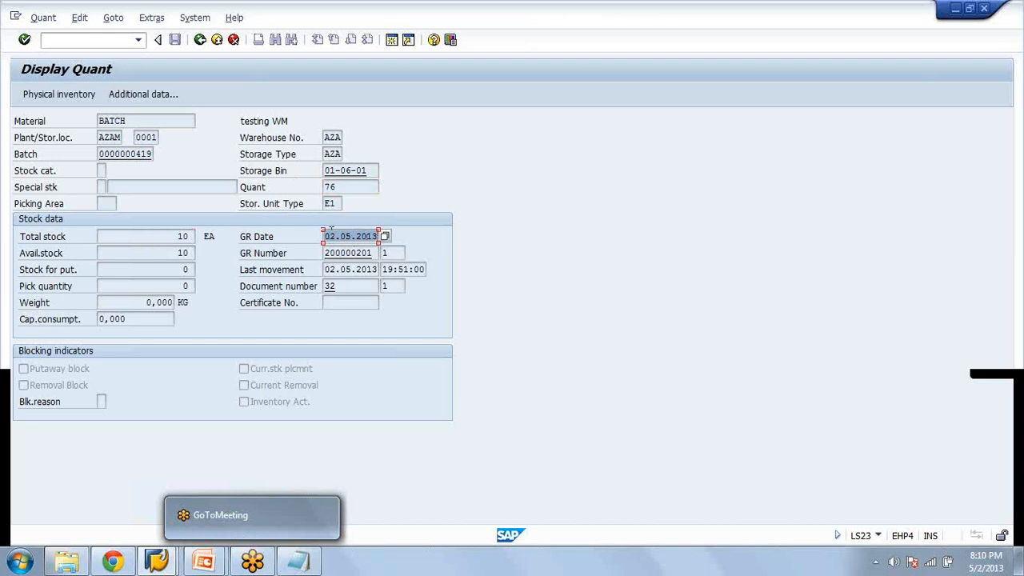
pyautogui.click(330, 232)
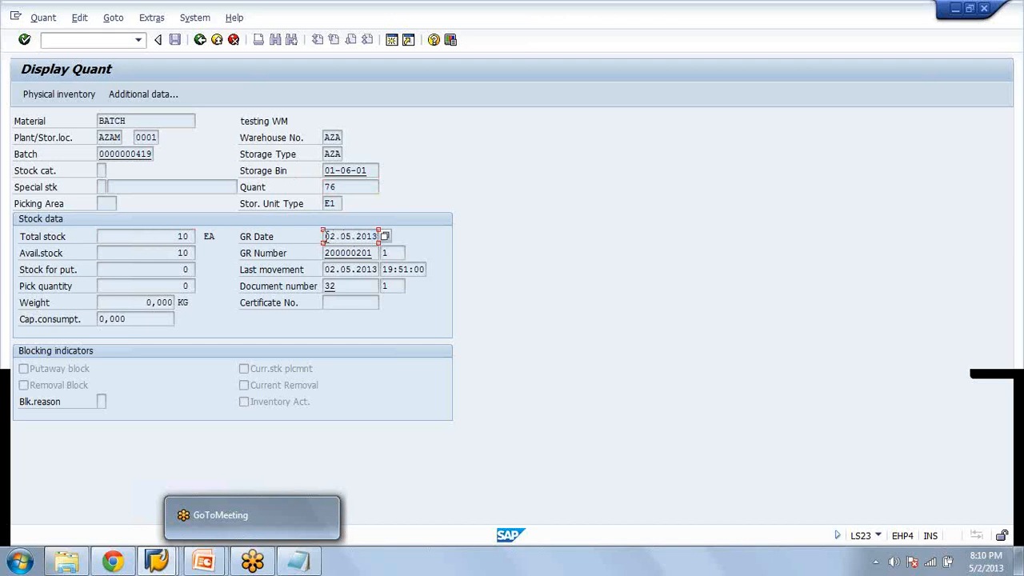
pyautogui.moveTo(327, 236); pyautogui.dragTo(373, 237)
pyautogui.click(363, 237)
pyautogui.moveTo(325, 237); pyautogui.dragTo(379, 237)
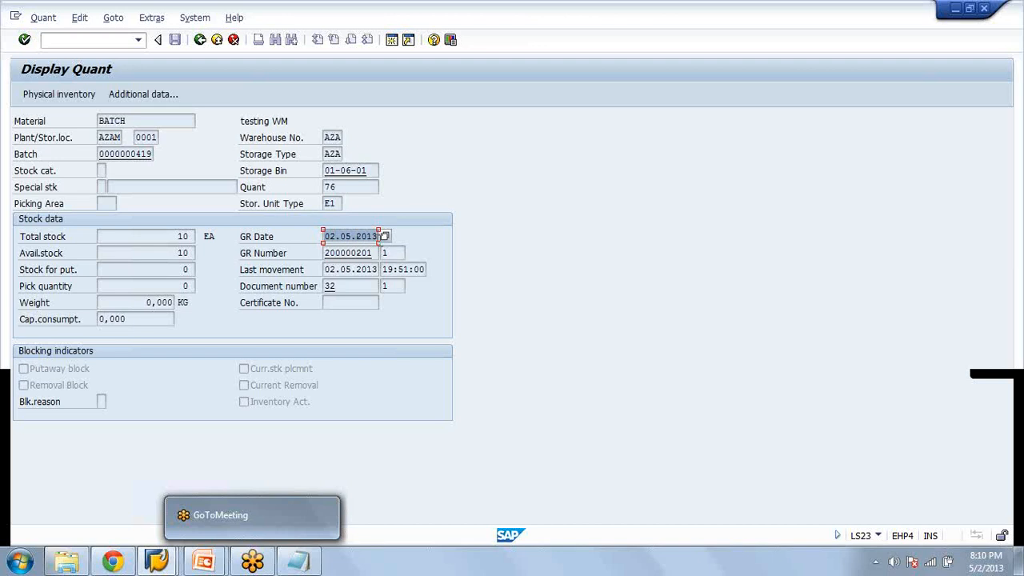
# Examine the GR Number together with the GR Date in the quant's stock data
pyautogui.click(351, 253)
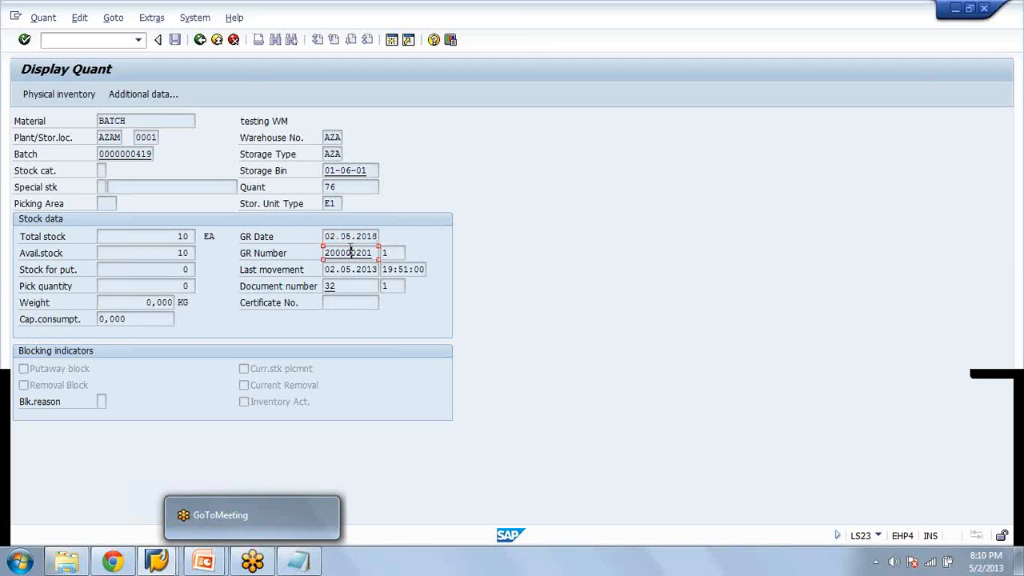
pyautogui.moveTo(325, 236); pyautogui.dragTo(384, 257)
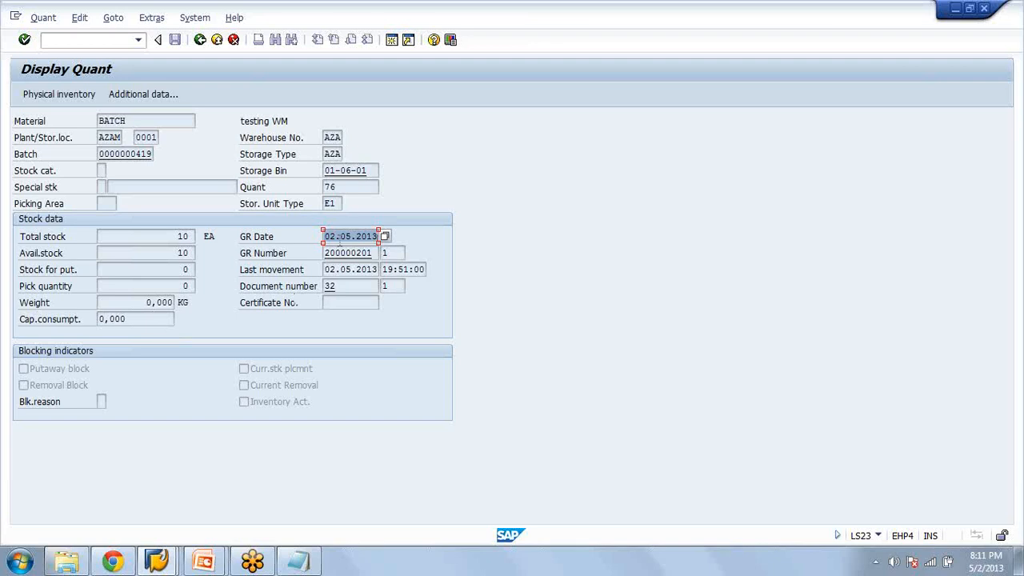
pyautogui.click(346, 253)
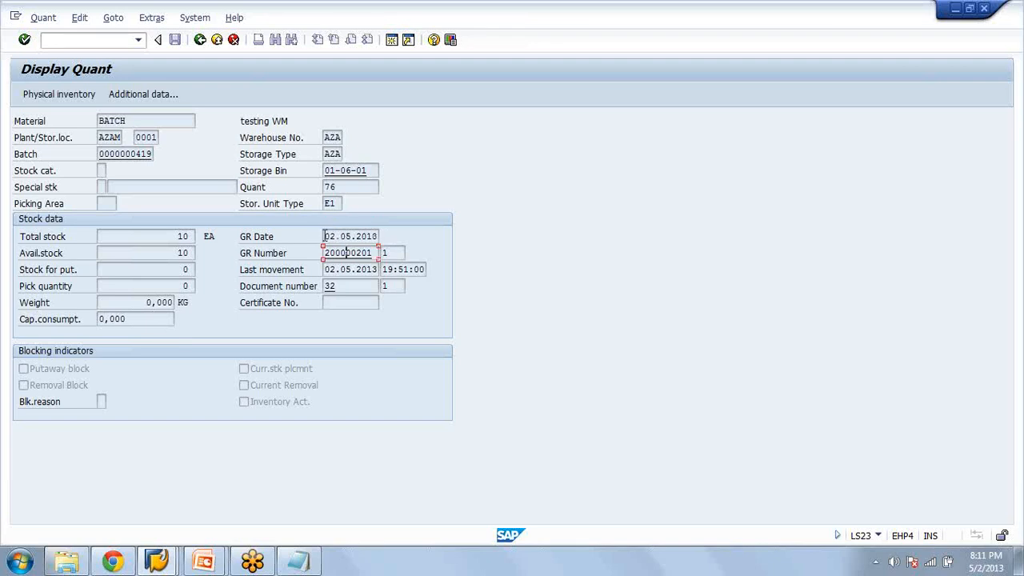
pyautogui.moveTo(325, 236); pyautogui.dragTo(417, 236)
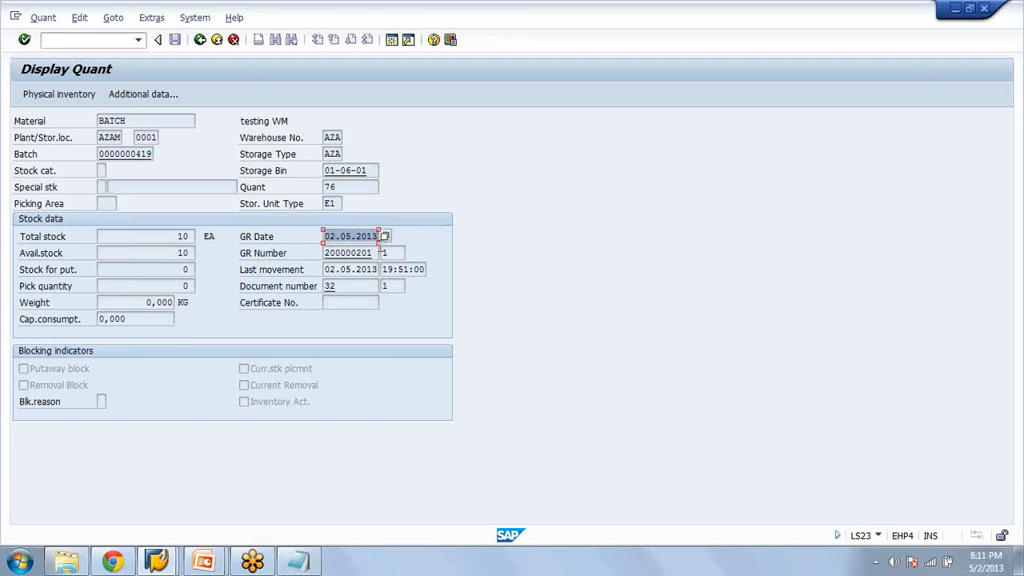
pyautogui.click(375, 252)
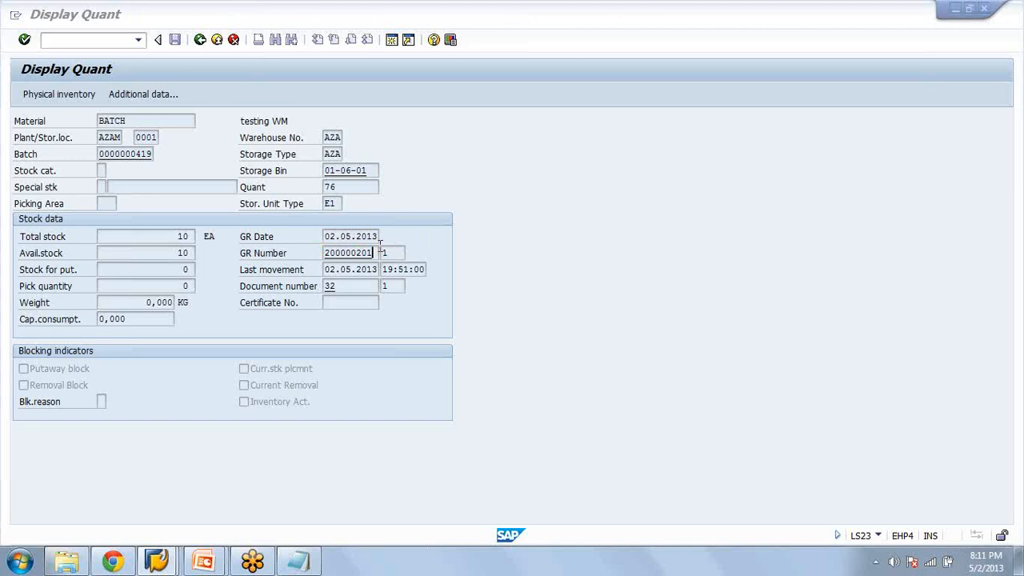
# Switch to the AZA storage type definition, check Mixed storage, and view the possible entries for Addn to stock without changing it
pyautogui.hotkey('alt', 'Tab')
pyautogui.moveTo(157, 561)
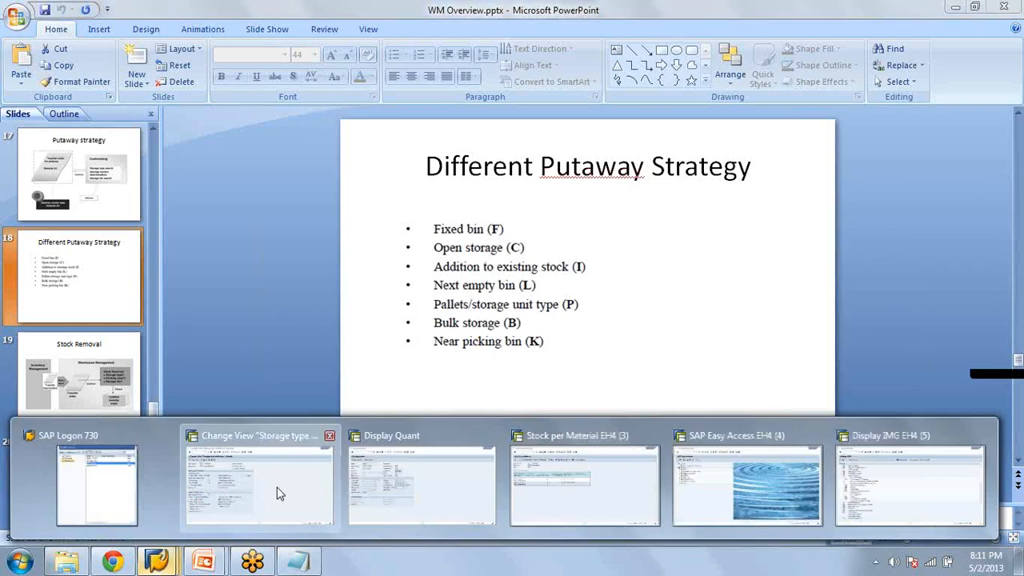
pyautogui.click(279, 493)
pyautogui.click(164, 236)
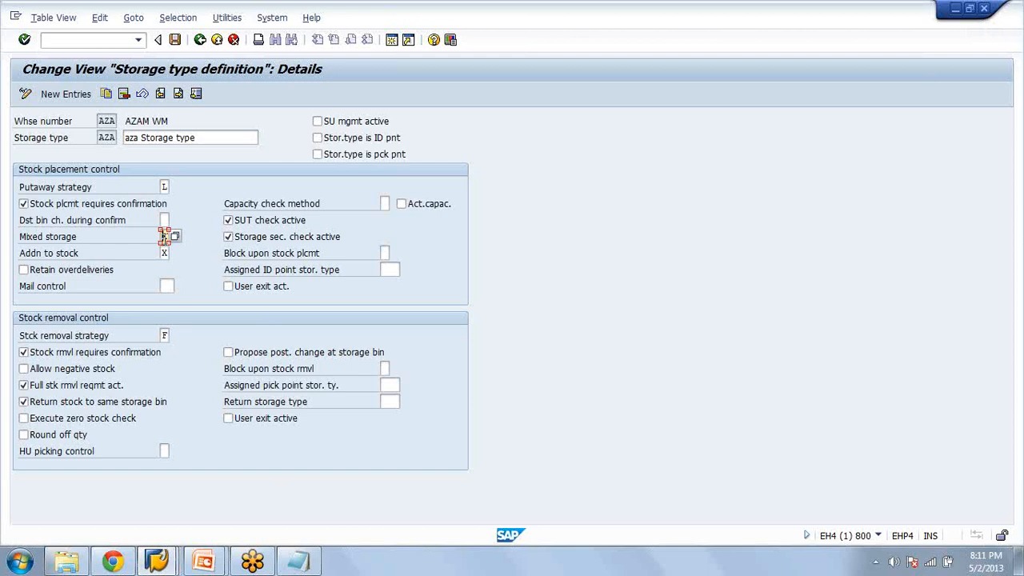
pyautogui.click(164, 252)
pyautogui.press('F4')
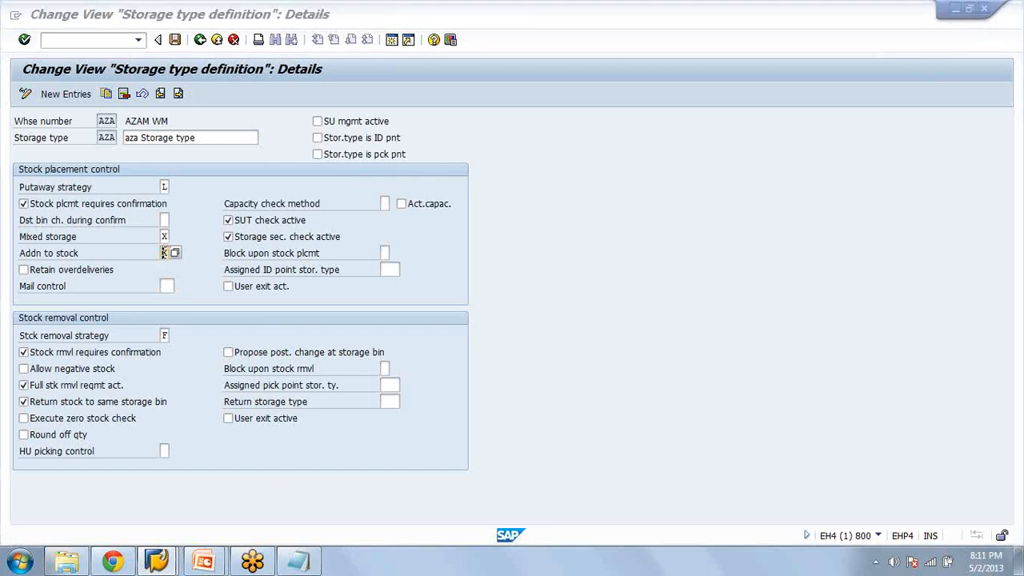
pyautogui.hotkey('alt', 'Tab')
pyautogui.hotkey('alt', 'Tab')
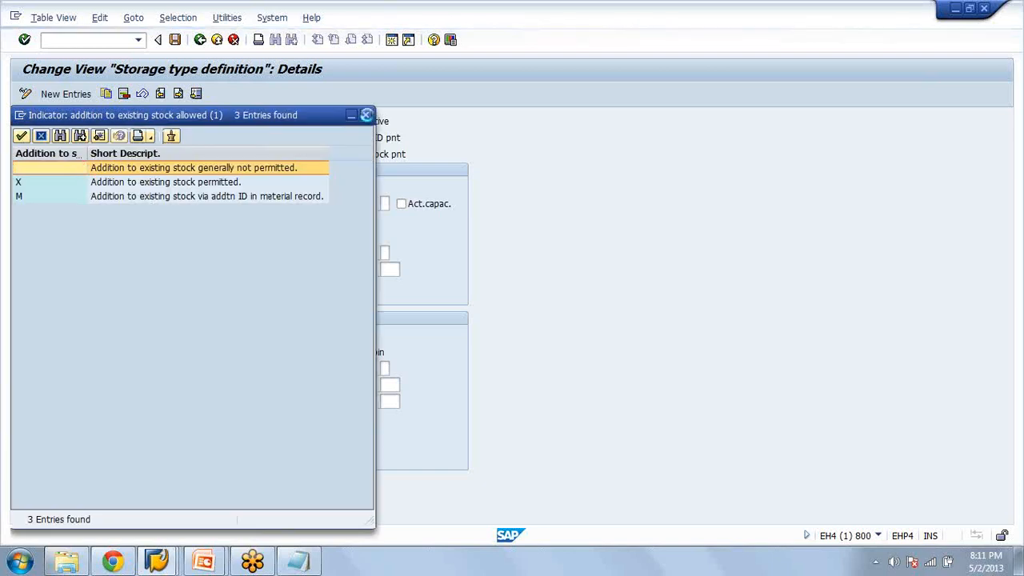
pyautogui.click(365, 115)
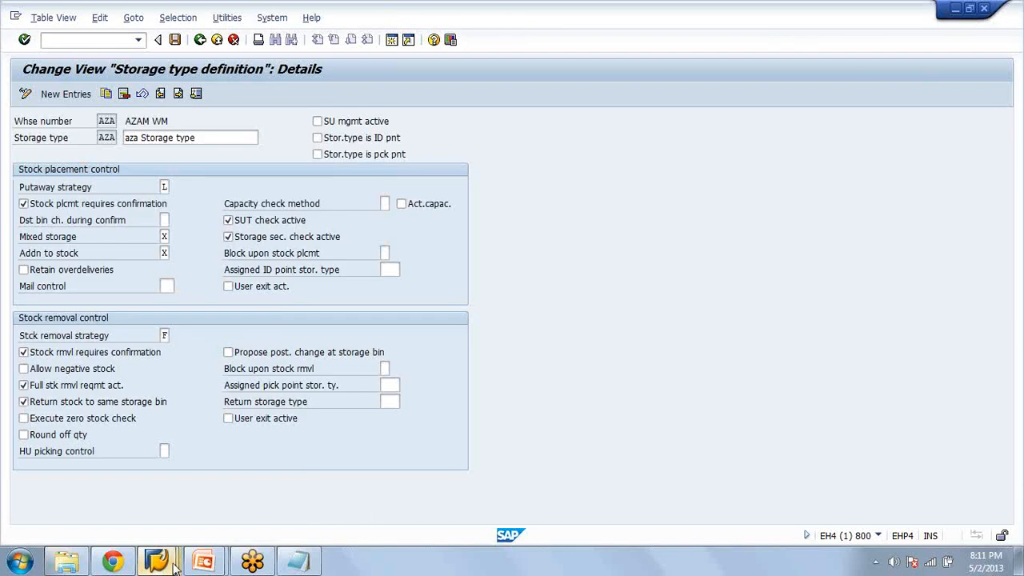
# Return to the Display Quant session and re-examine the year and full value of the GR Date
pyautogui.hotkey('alt', 'Tab')
pyautogui.moveTo(175, 565)
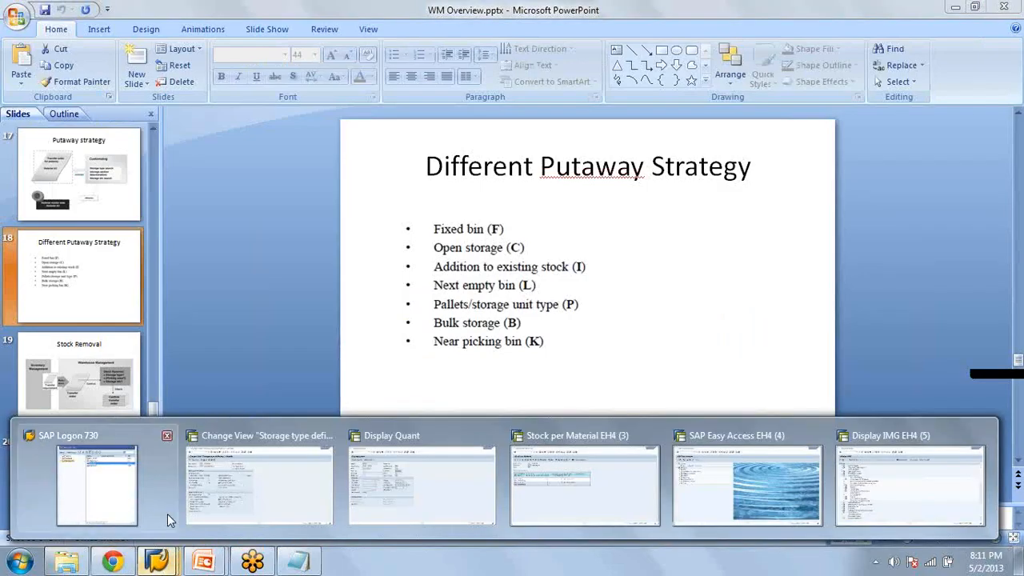
pyautogui.click(400, 484)
pyautogui.moveTo(356, 236); pyautogui.dragTo(377, 235)
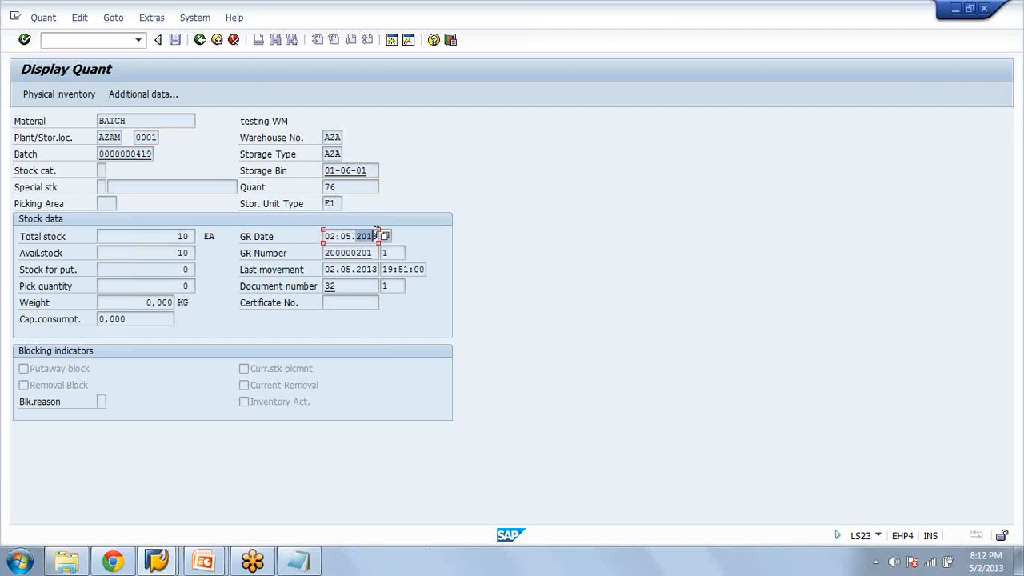
pyautogui.click(362, 233)
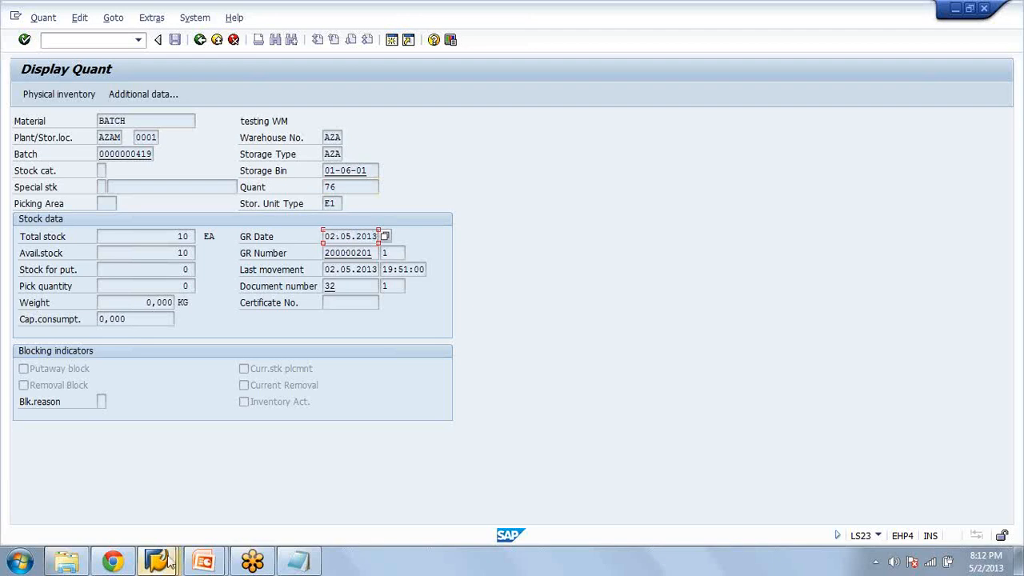
pyautogui.moveTo(168, 560)
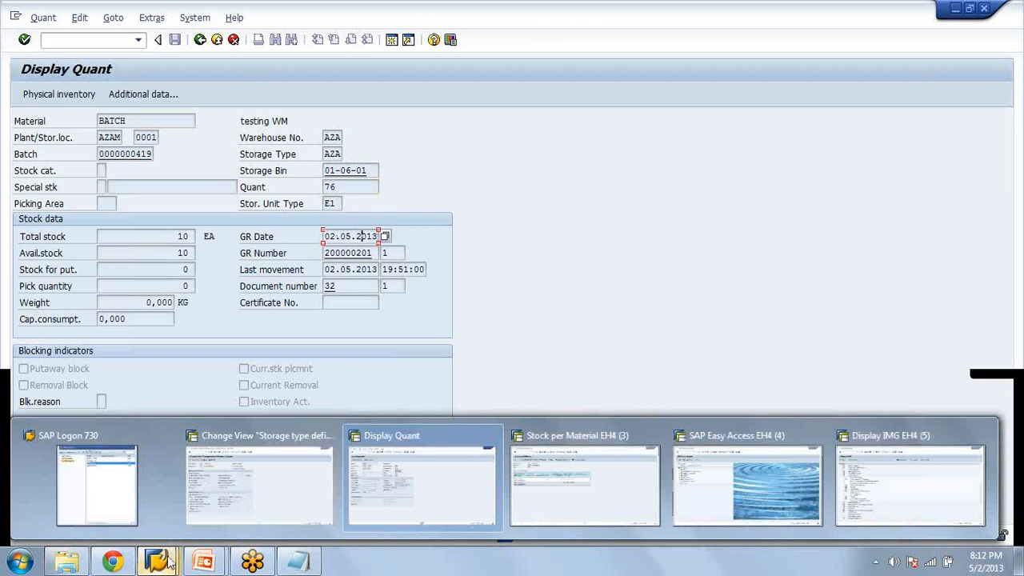
pyautogui.click(168, 560)
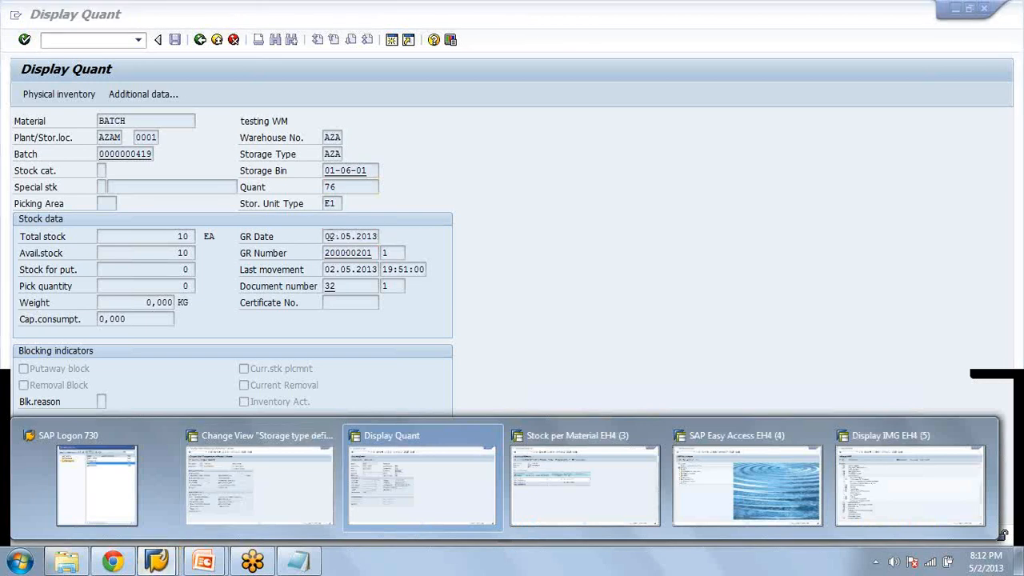
pyautogui.click(422, 480)
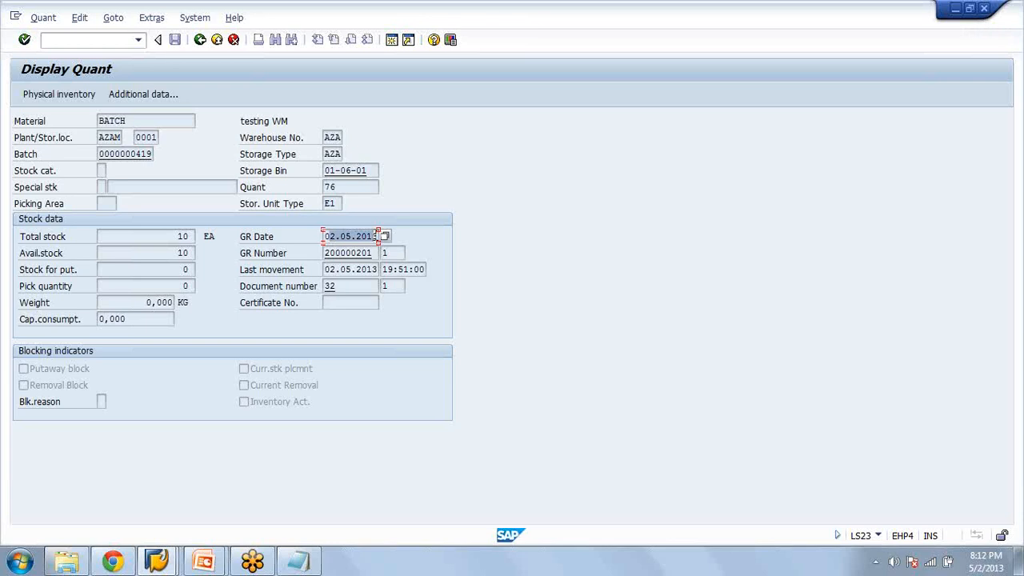
# Examine the Material and Batch values identifying the displayed quant
pyautogui.click(136, 120)
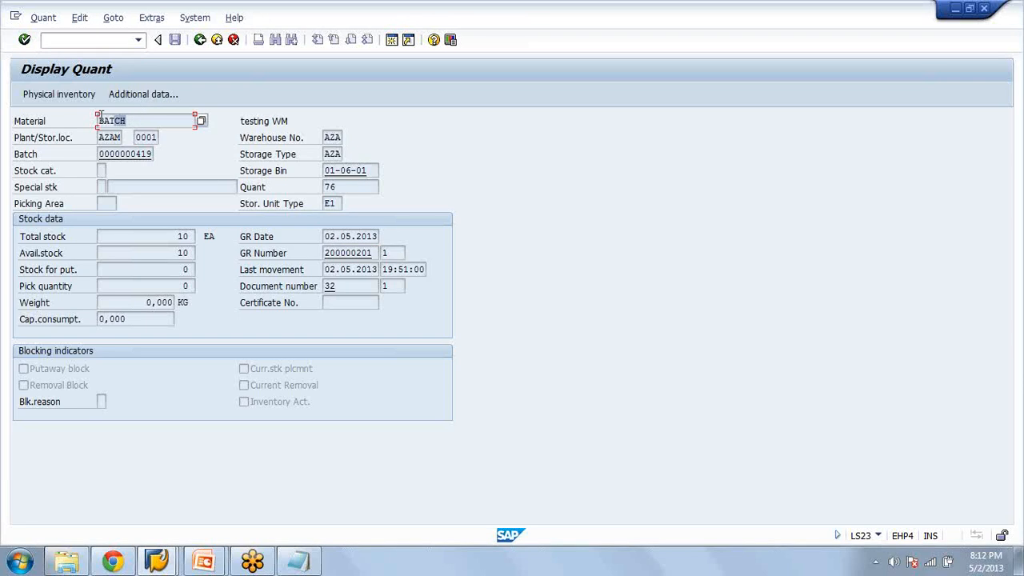
pyautogui.moveTo(125, 120); pyautogui.dragTo(93, 121)
pyautogui.moveTo(102, 151); pyautogui.dragTo(156, 155)
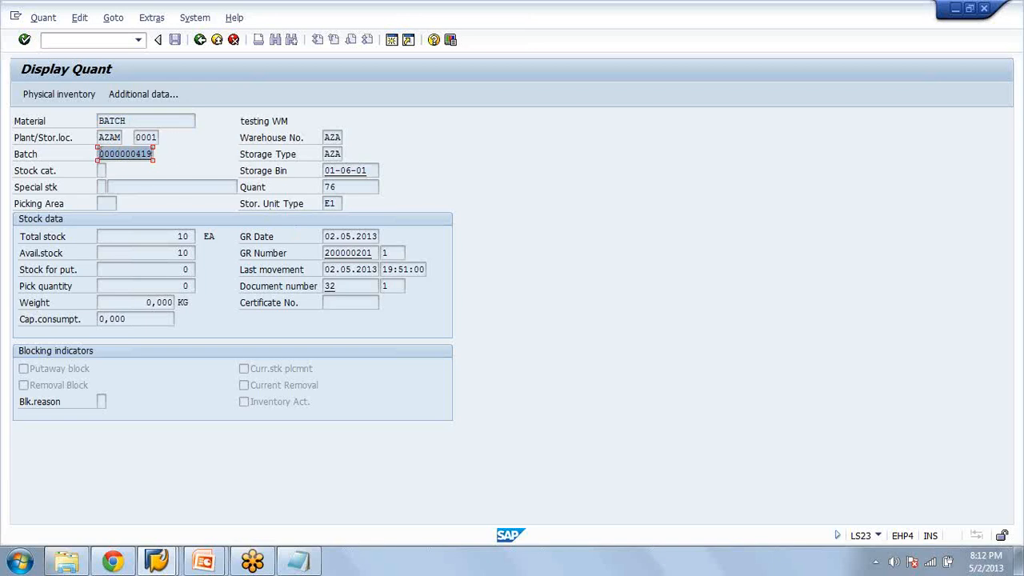
pyautogui.click(104, 151)
# Compare the GR Date with the GR Number in the quant's stock data
pyautogui.moveTo(324, 236); pyautogui.dragTo(387, 238)
pyautogui.click(376, 270)
pyautogui.click(361, 257)
pyautogui.click(359, 255)
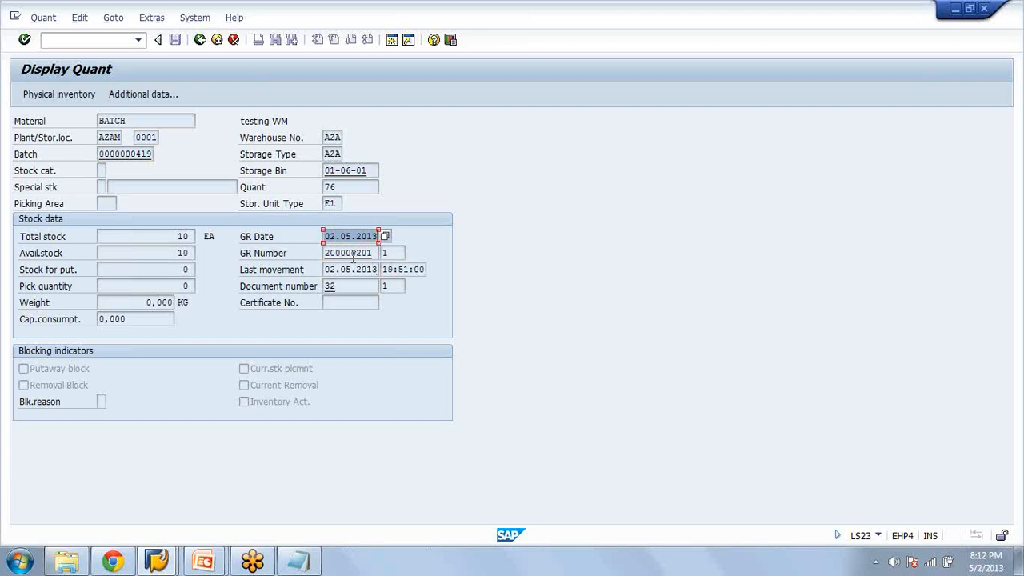
pyautogui.click(352, 254)
pyautogui.moveTo(324, 236); pyautogui.dragTo(388, 238)
pyautogui.click(369, 252)
pyautogui.moveTo(325, 236); pyautogui.dragTo(398, 236)
pyautogui.click(369, 253)
pyautogui.click(370, 253)
pyautogui.moveTo(329, 236); pyautogui.dragTo(372, 252)
pyautogui.click(370, 253)
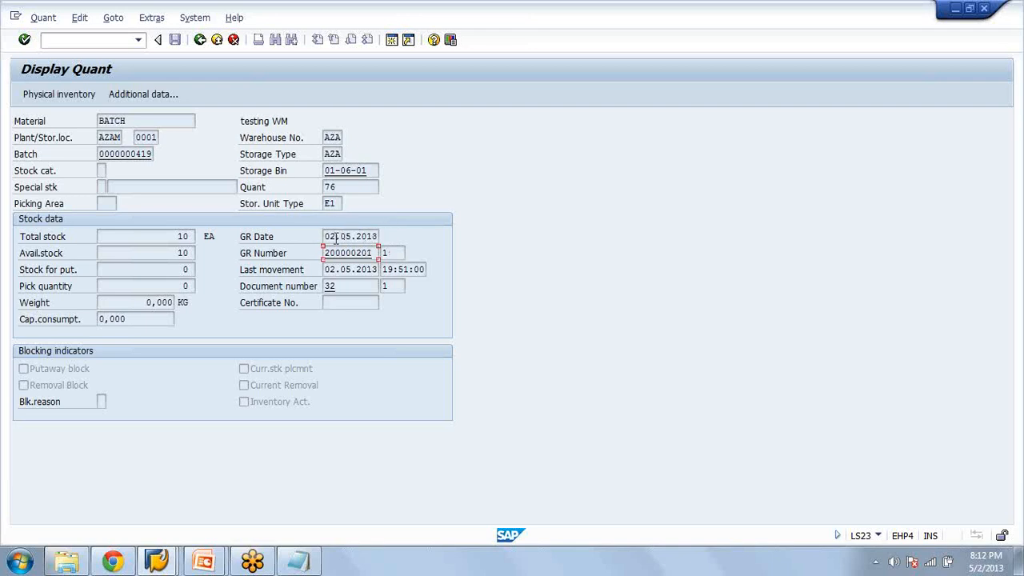
# Return to the AZA storage type definition and review the possible entries for addition to existing stock without changing the setting
pyautogui.click(158, 560)
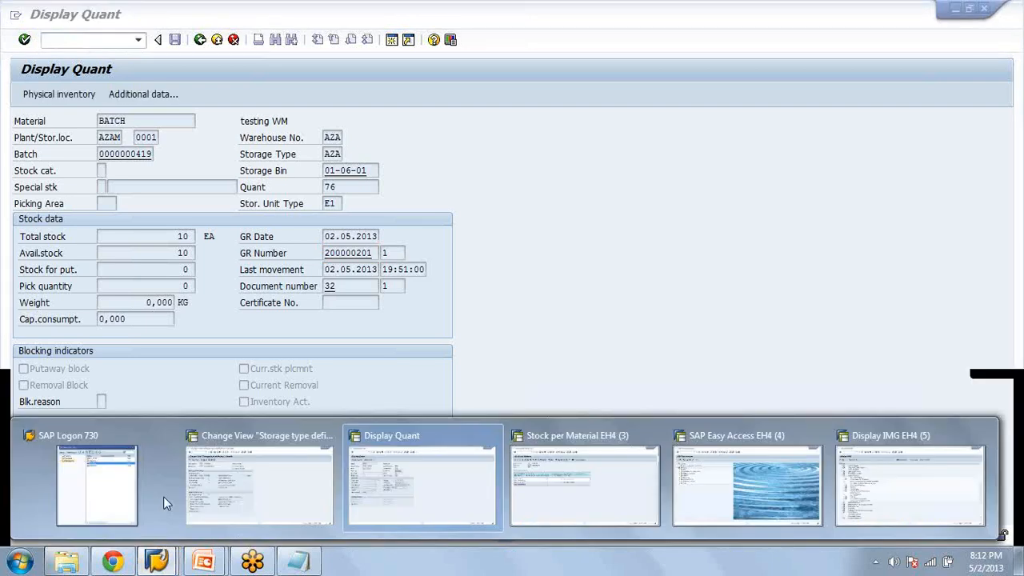
pyautogui.click(277, 508)
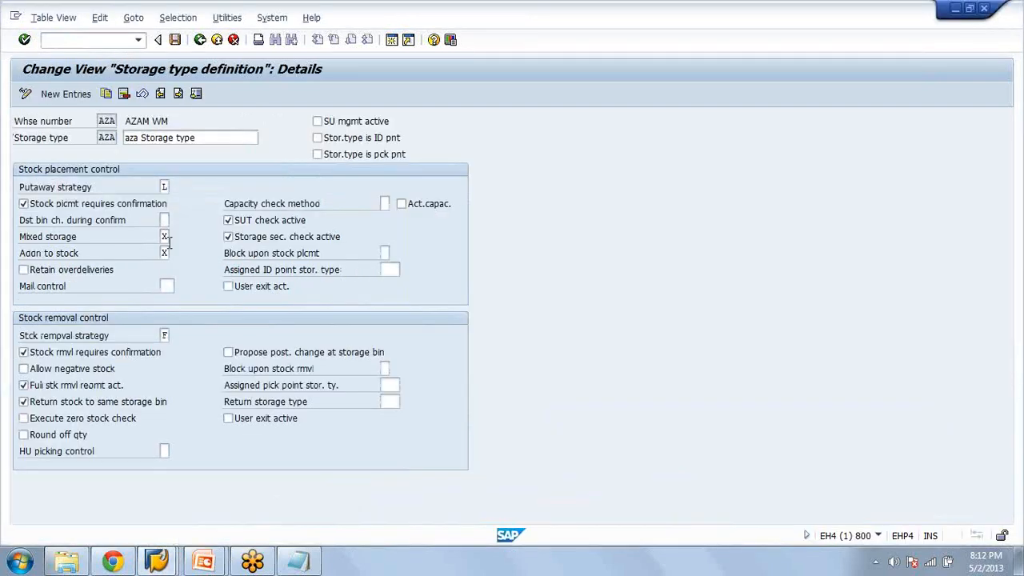
pyautogui.click(167, 238)
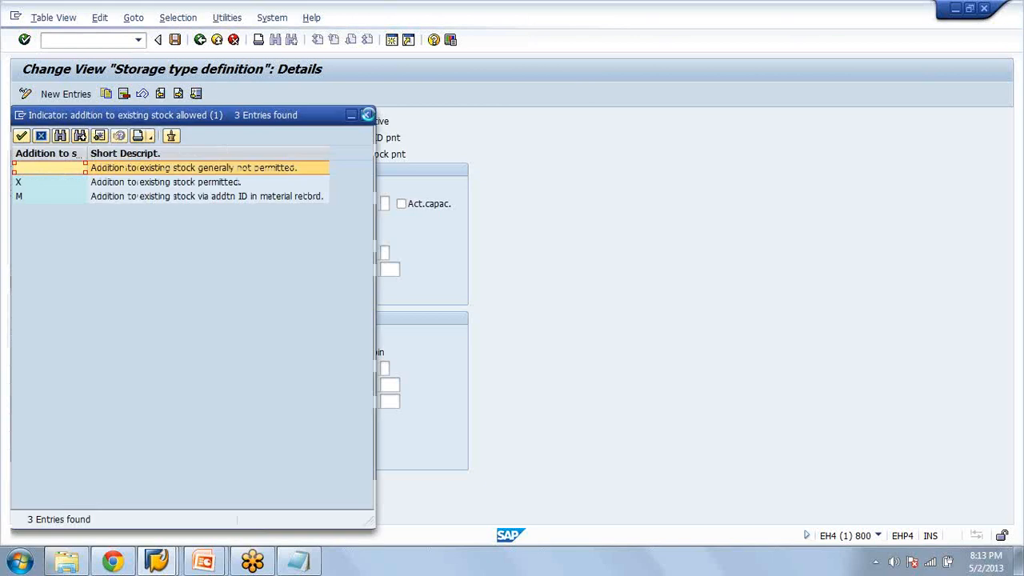
pyautogui.click(368, 114)
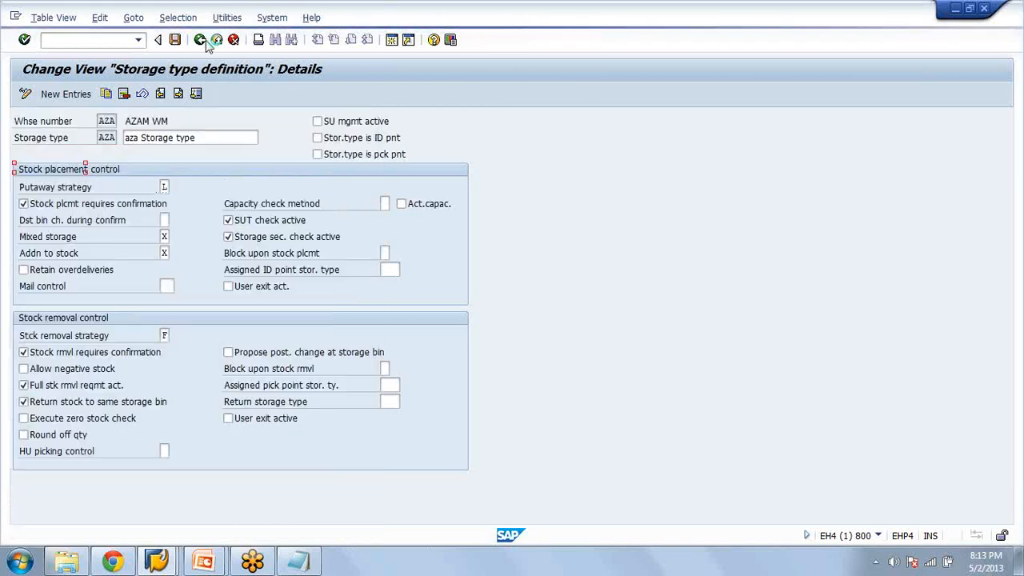
# Set the putaway strategy of storage type AZA to I (Addition to existing stock) and try to save the definition
pyautogui.click(165, 187)
pyautogui.click(176, 187)
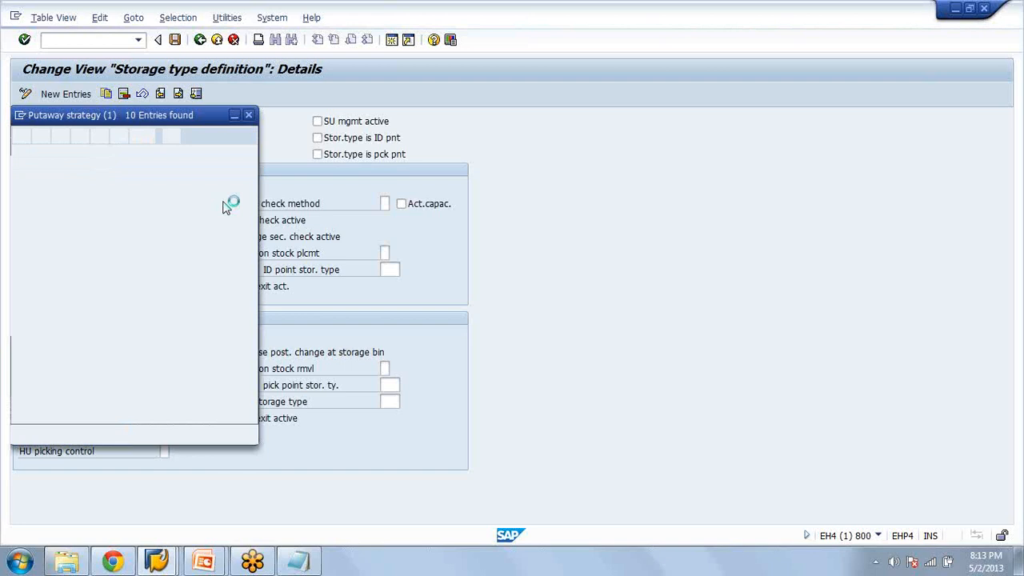
pyautogui.click(173, 225)
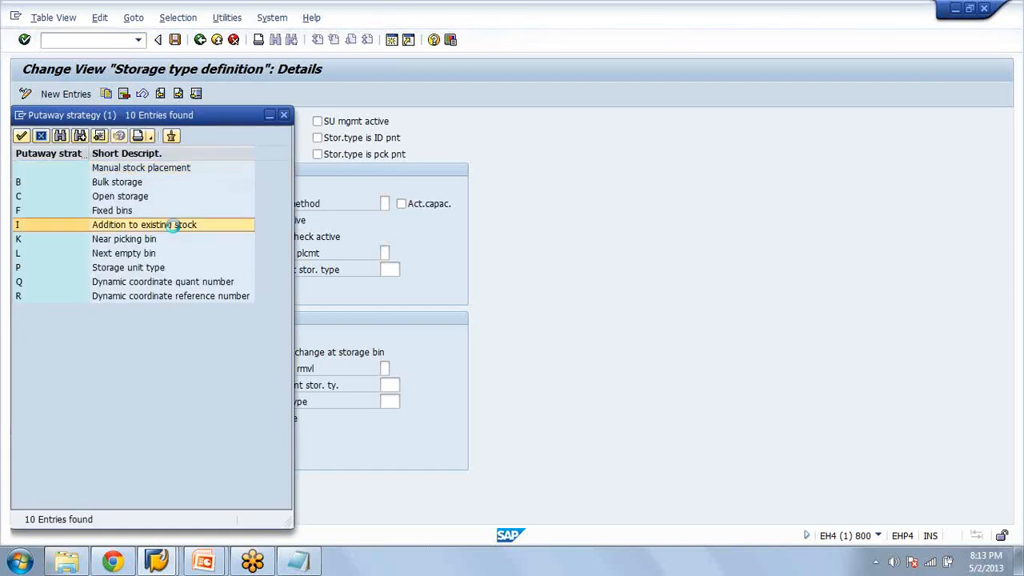
pyautogui.doubleClick(173, 226)
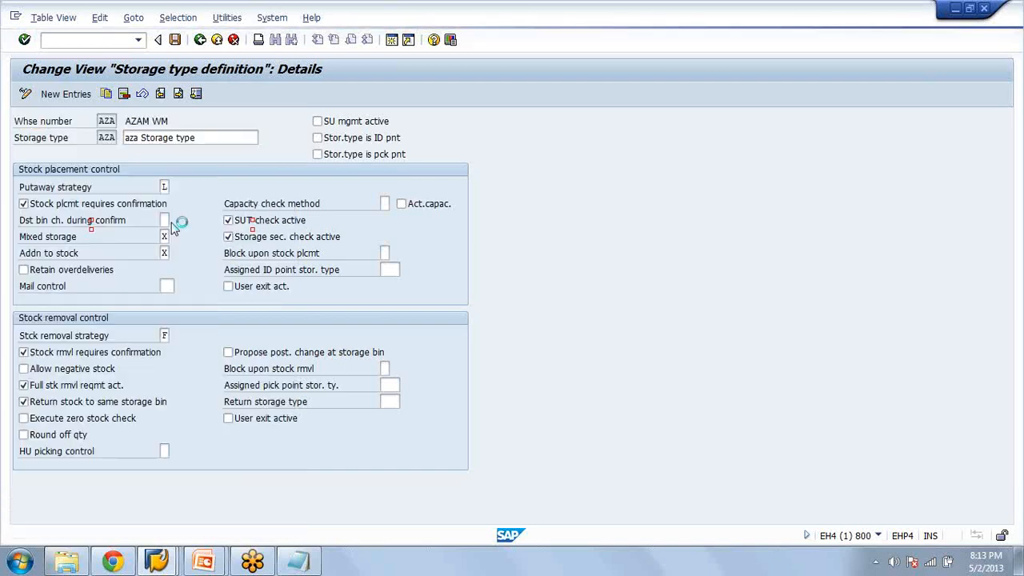
pyautogui.click(178, 46)
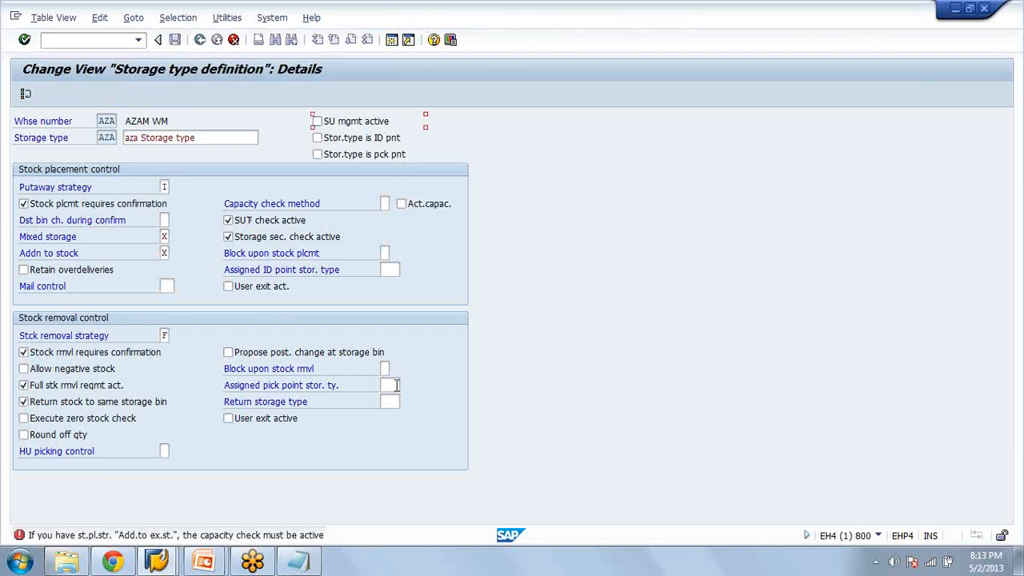
# Set the capacity check method to 1 (Check according to maximum weight) and save storage type AZA under the proposed customizing request
pyautogui.click(385, 203)
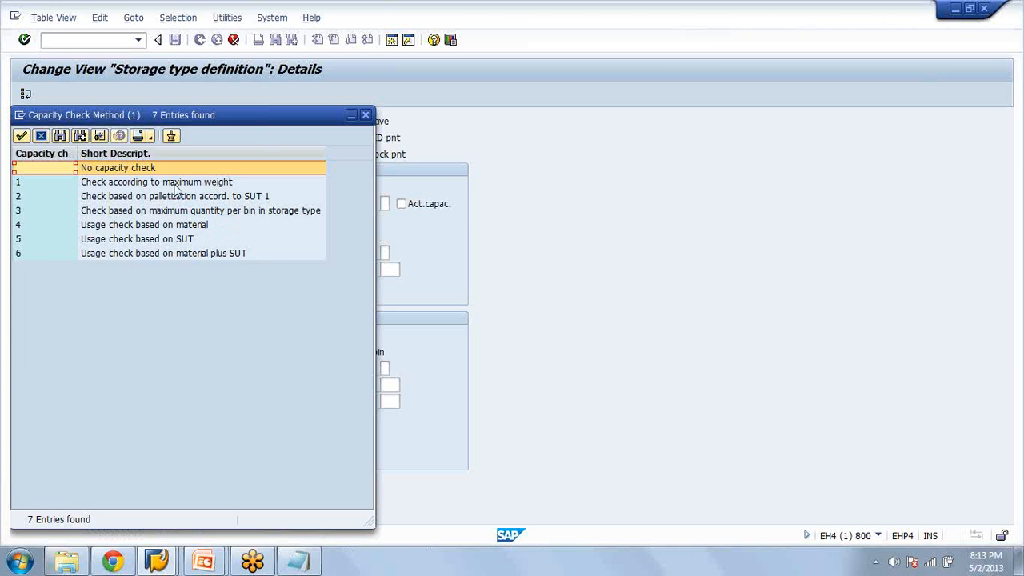
pyautogui.click(173, 183)
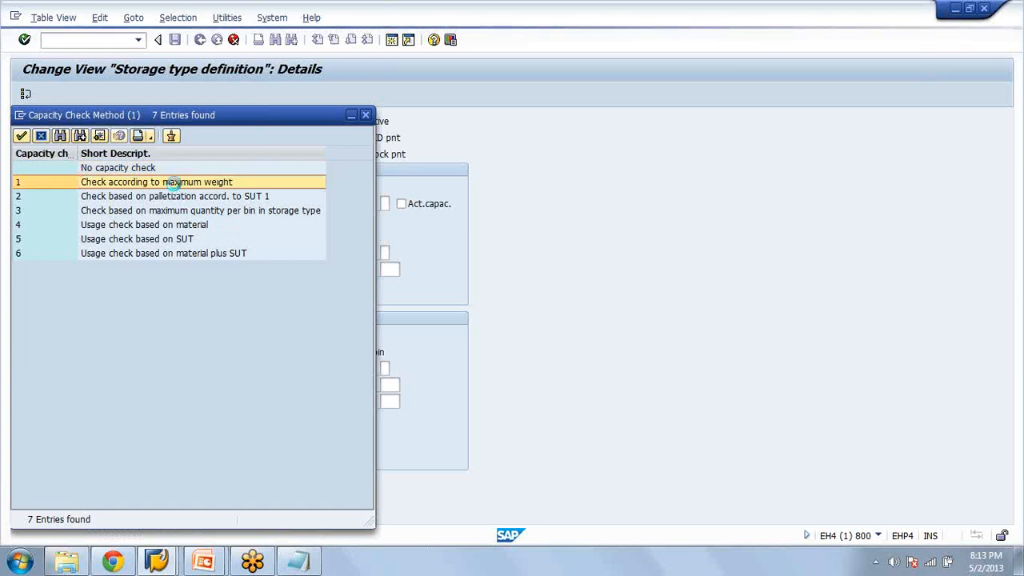
pyautogui.doubleClick(172, 182)
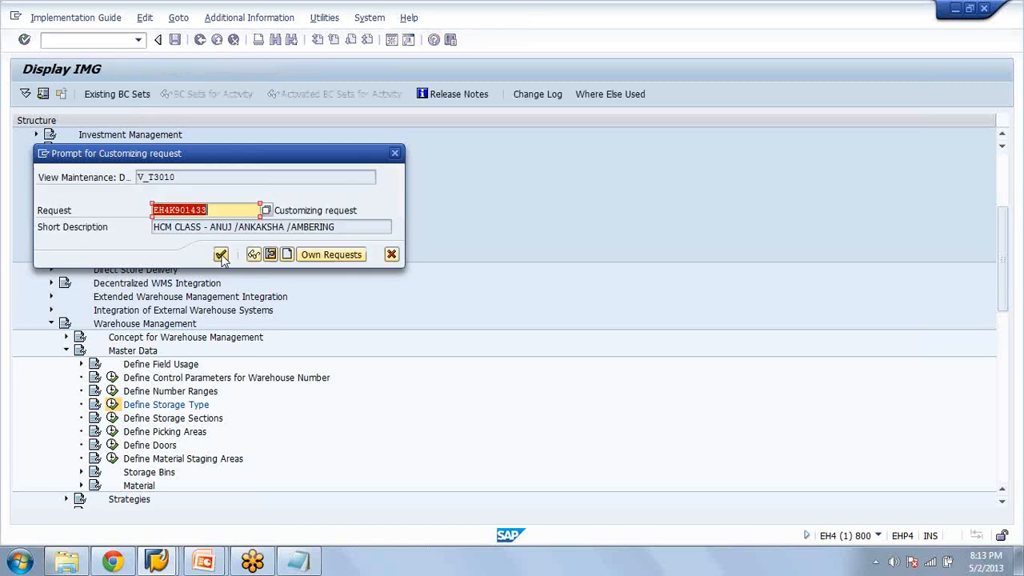
pyautogui.click(223, 255)
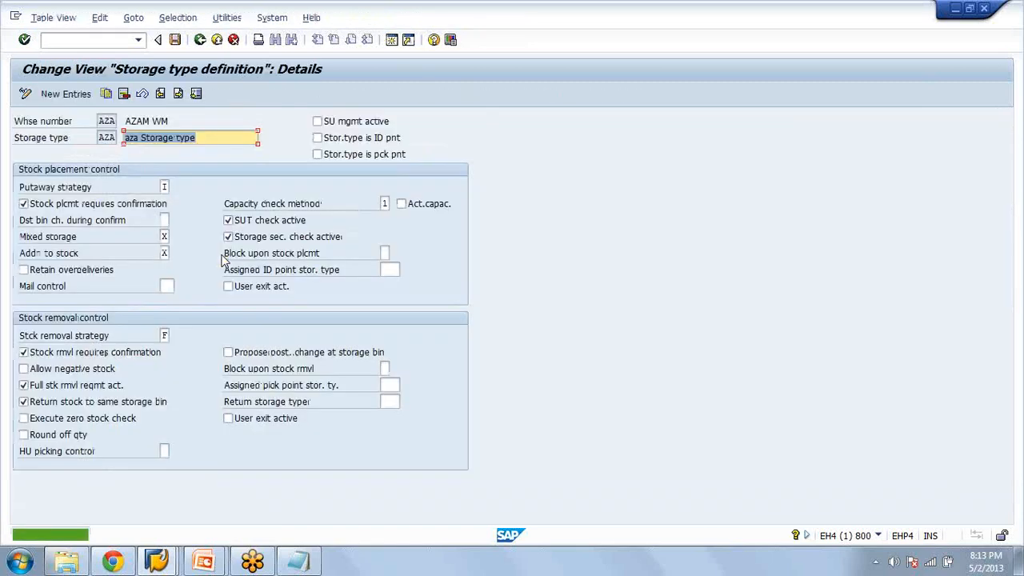
# Recheck the Putaway strategy and Addn to stock settings of storage type AZA, and return to the Display IMG structure
pyautogui.click(165, 187)
pyautogui.click(164, 253)
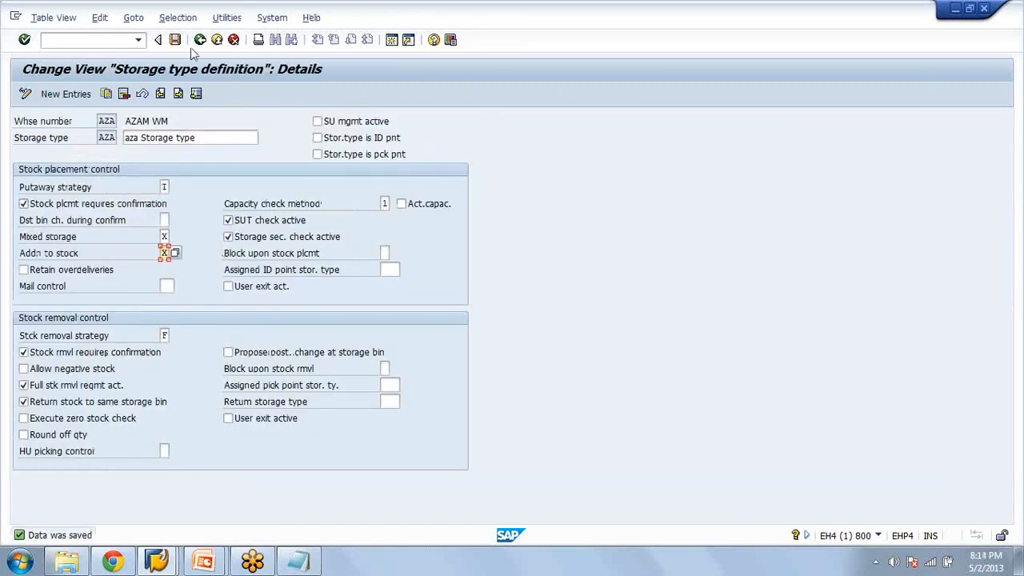
pyautogui.click(197, 46)
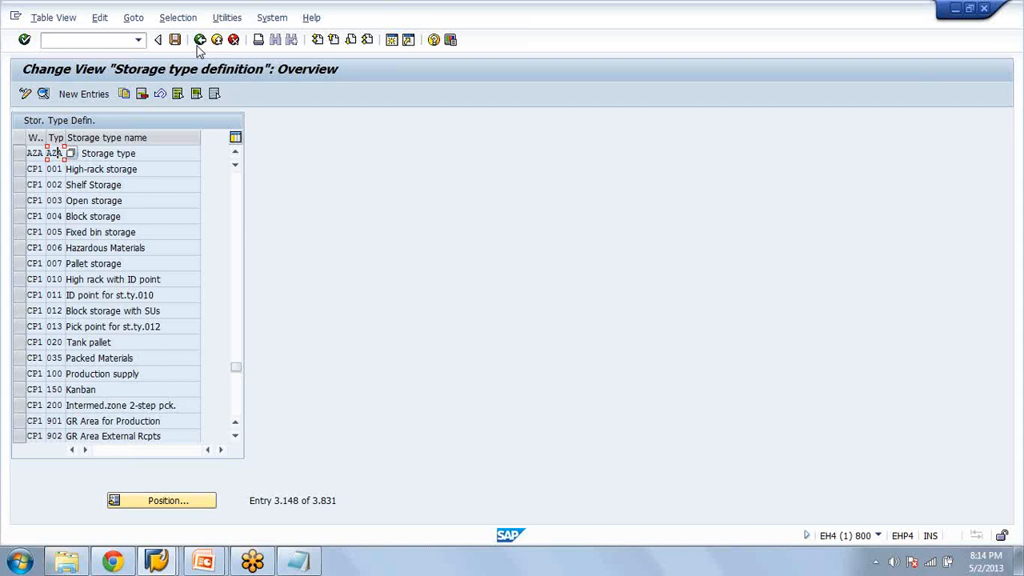
pyautogui.click(199, 44)
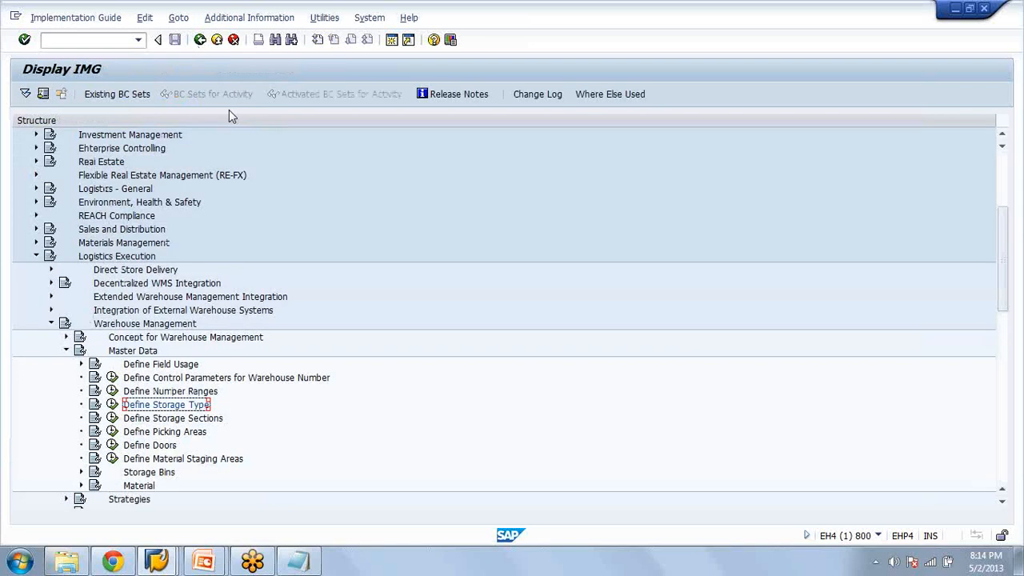
# Start a standard purchase order for vendor azam, purchasing organization AZAM and group 000, with 10 EA of BATCH at 10,00 for azam plant, storage location 0001
pyautogui.click(157, 561)
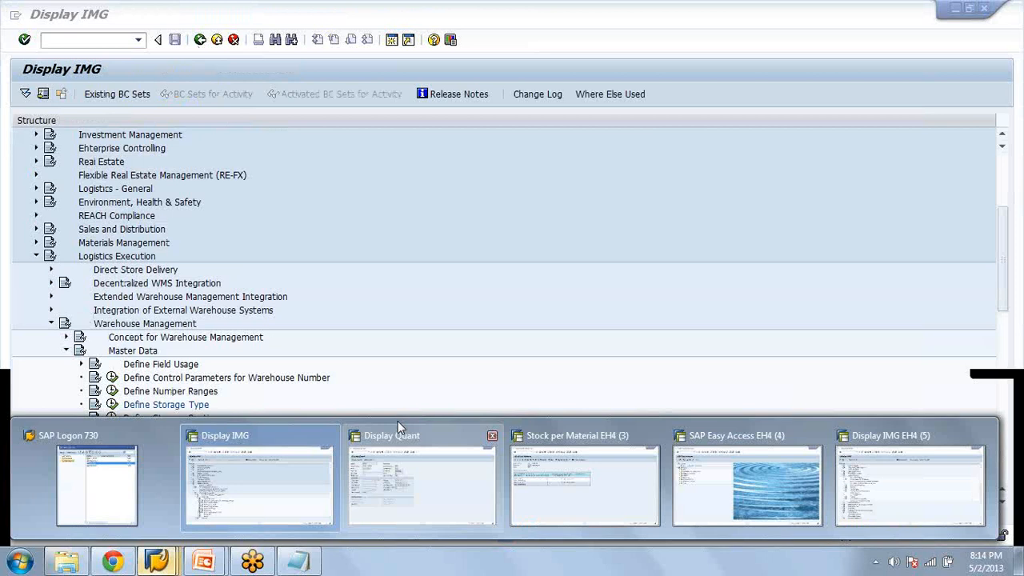
pyautogui.click(747, 484)
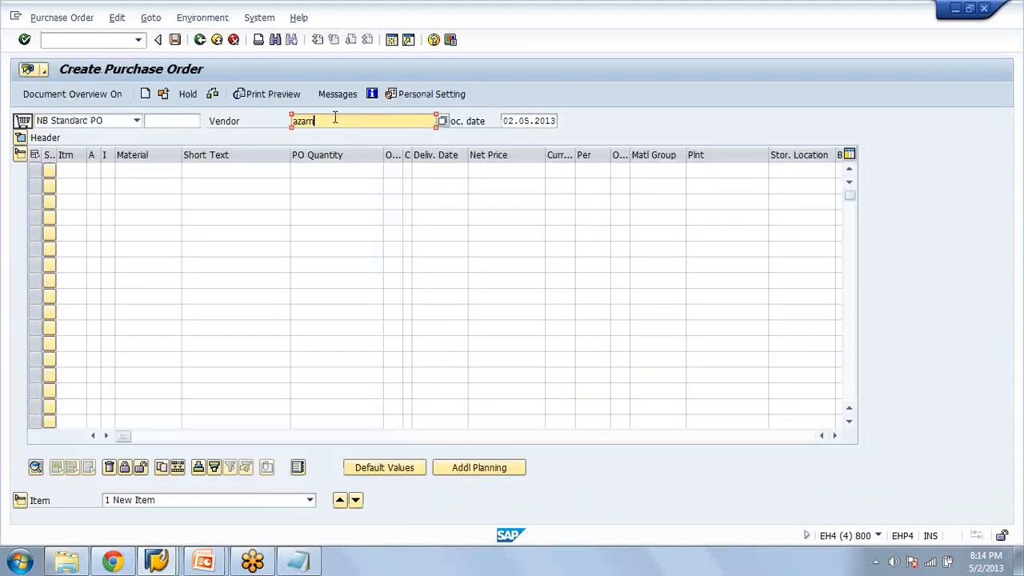
pyautogui.press('Return')
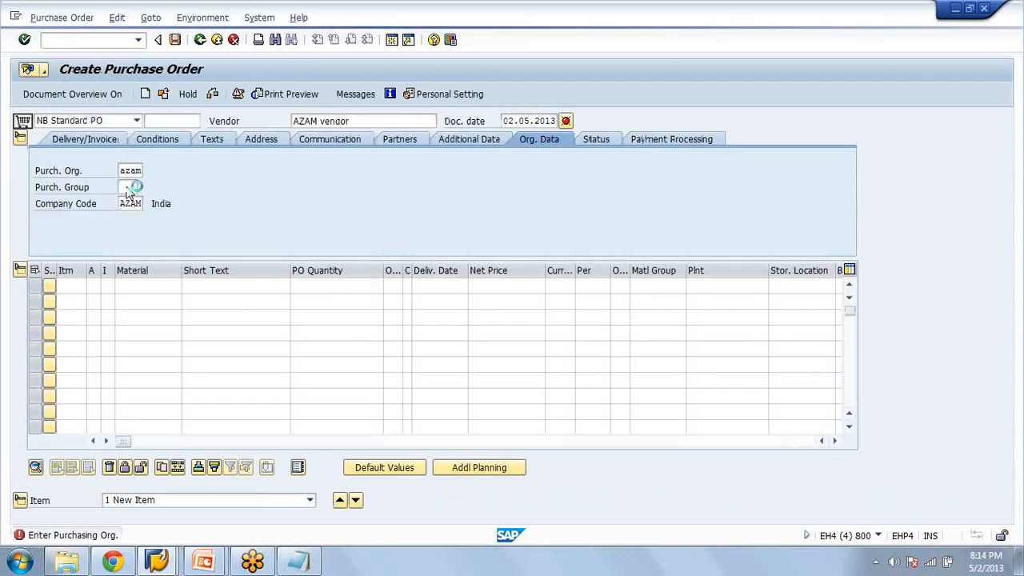
pyautogui.click(139, 282)
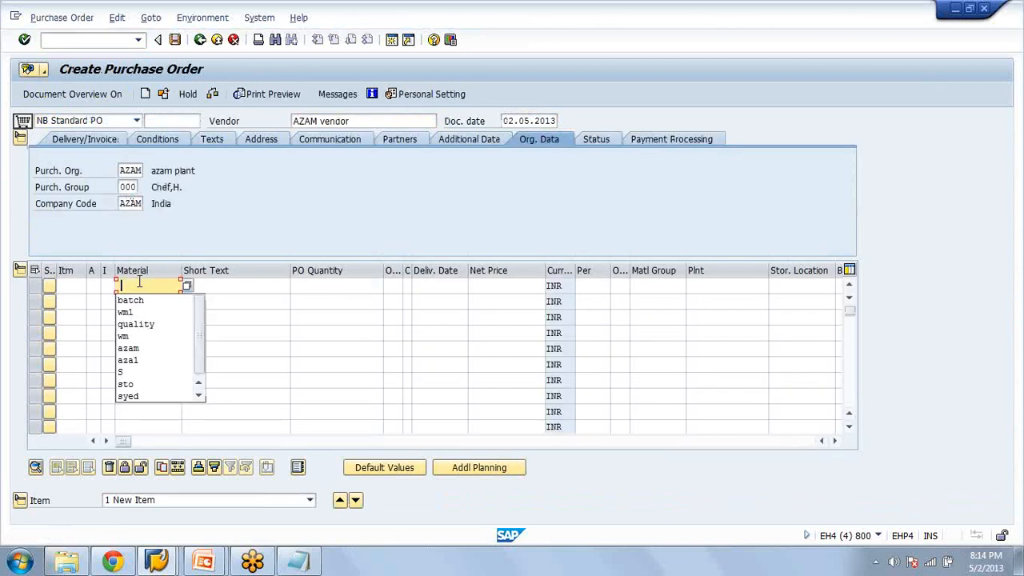
pyautogui.click(131, 300)
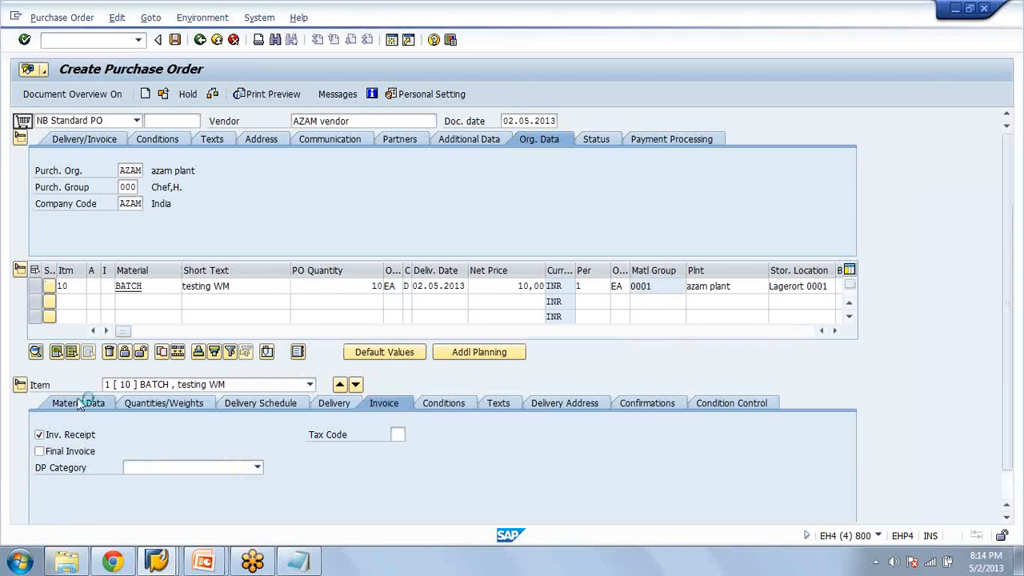
pyautogui.click(80, 403)
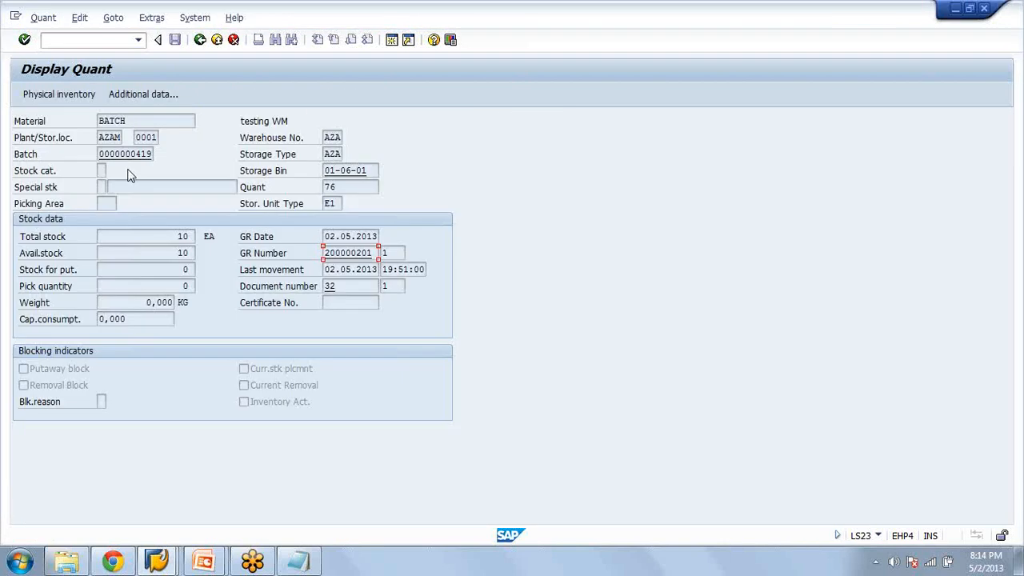
pyautogui.click(150, 154)
pyautogui.hotkey('alt', 'Tab')
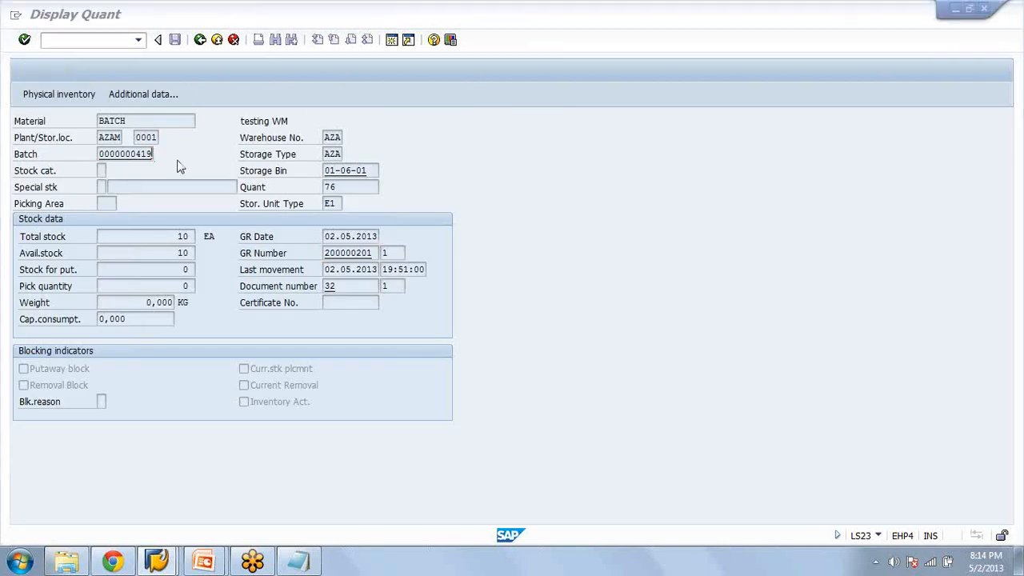
pyautogui.hotkey('ctrl', 'v')
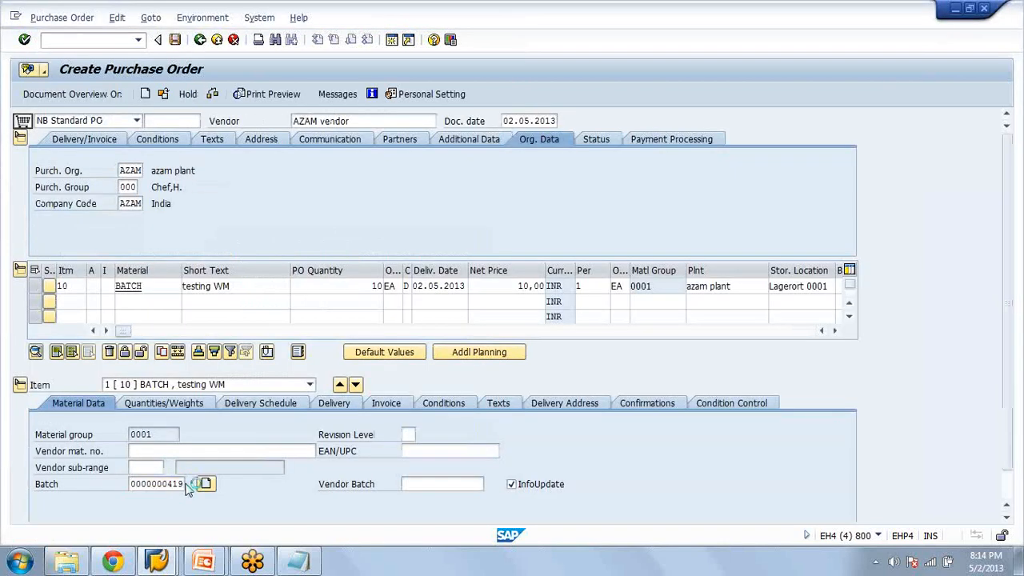
pyautogui.doubleClick(186, 484)
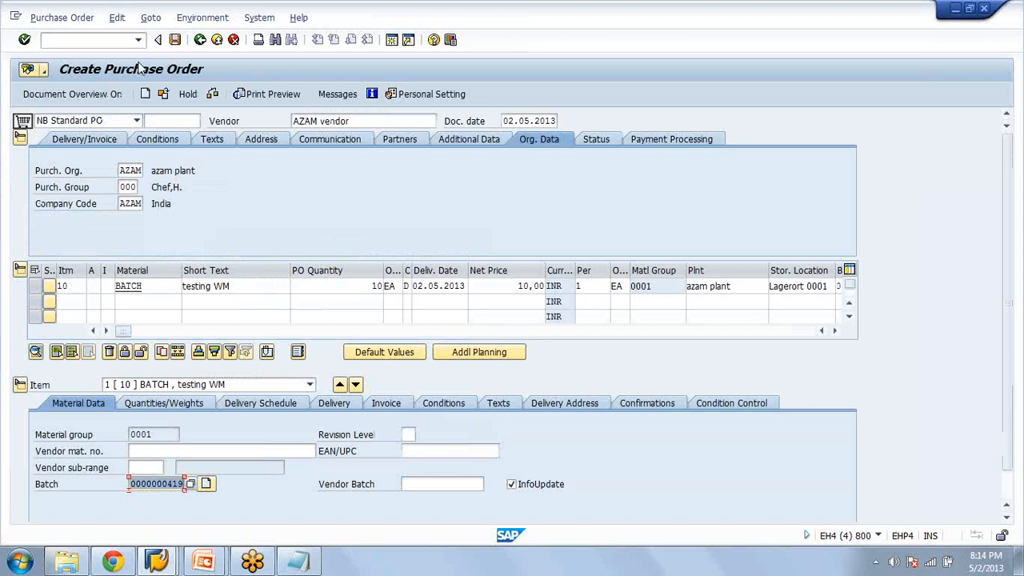
# Save the purchase order for material BATCH and open the MIGO goods movement transaction
pyautogui.press('Return')
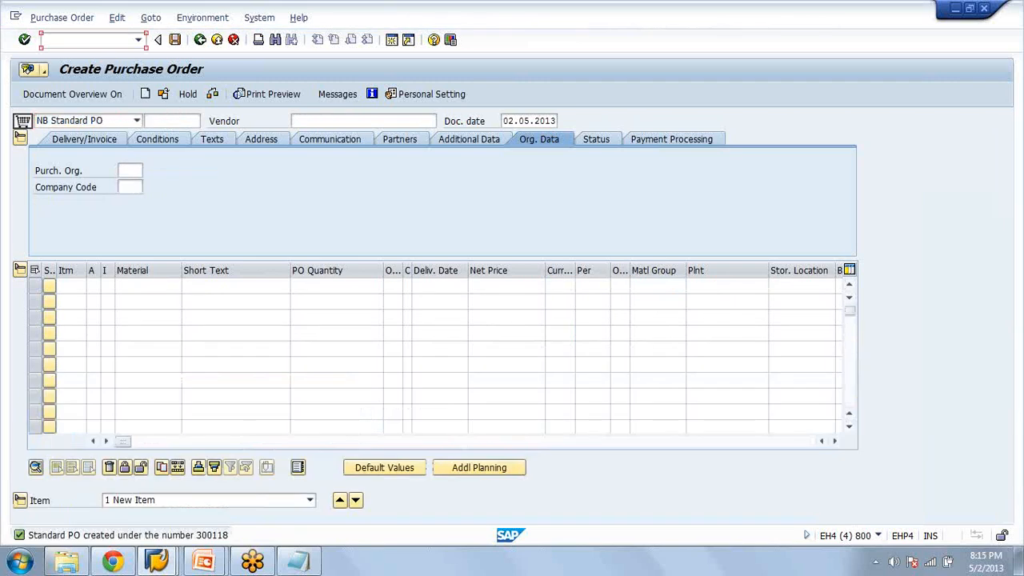
pyautogui.click(56, 40)
pyautogui.write('/nmigo')
pyautogui.press('Return')
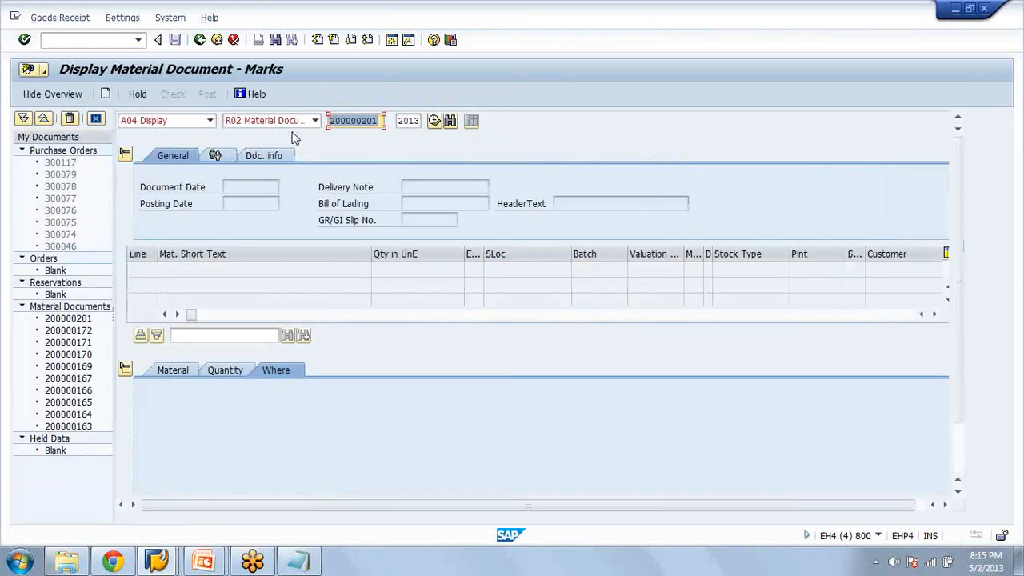
# Choose Goods Receipt against Purchase Order and load the newly saved purchase order by its number
pyautogui.click(209, 121)
pyautogui.click(167, 135)
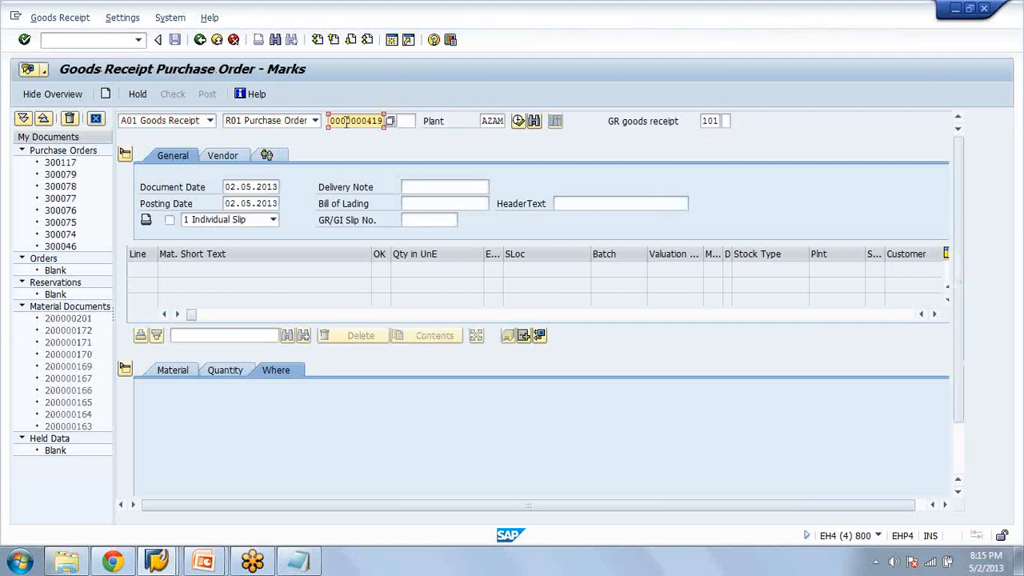
pyautogui.press('BackSpace')
pyautogui.write('300118')
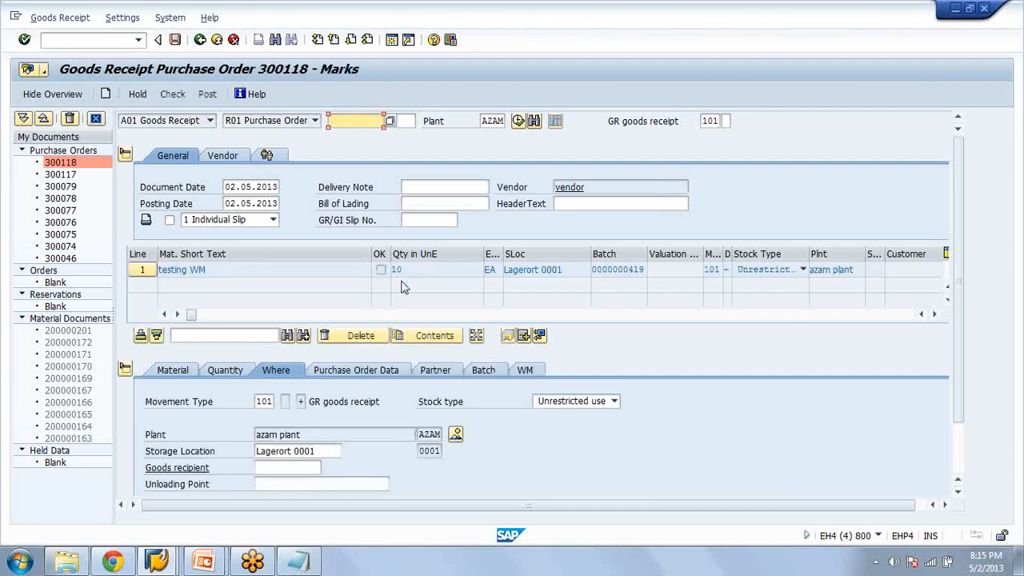
# Review the item's batch data, mark the item as OK and post the goods receipt
pyautogui.click(484, 370)
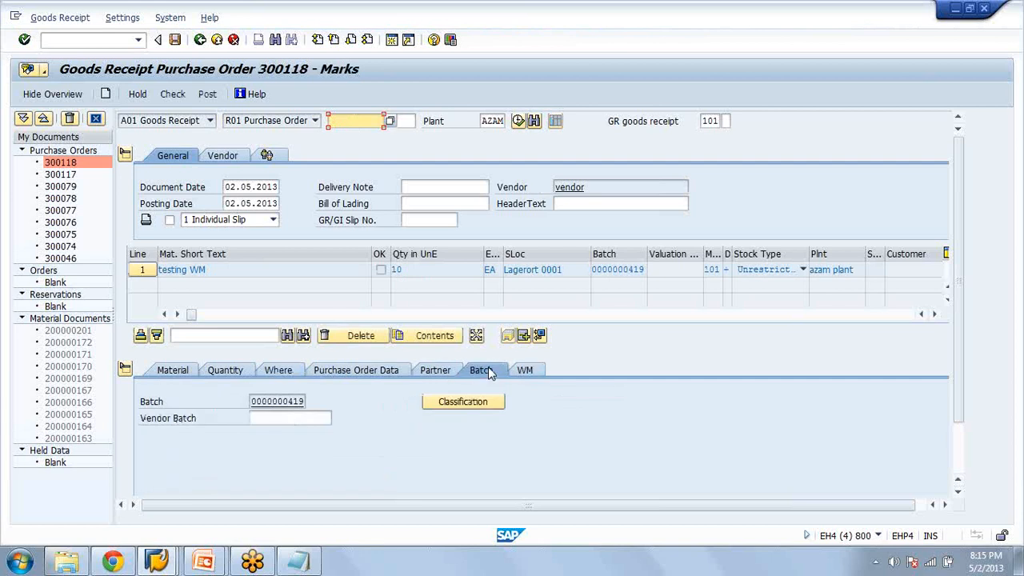
pyautogui.click(276, 370)
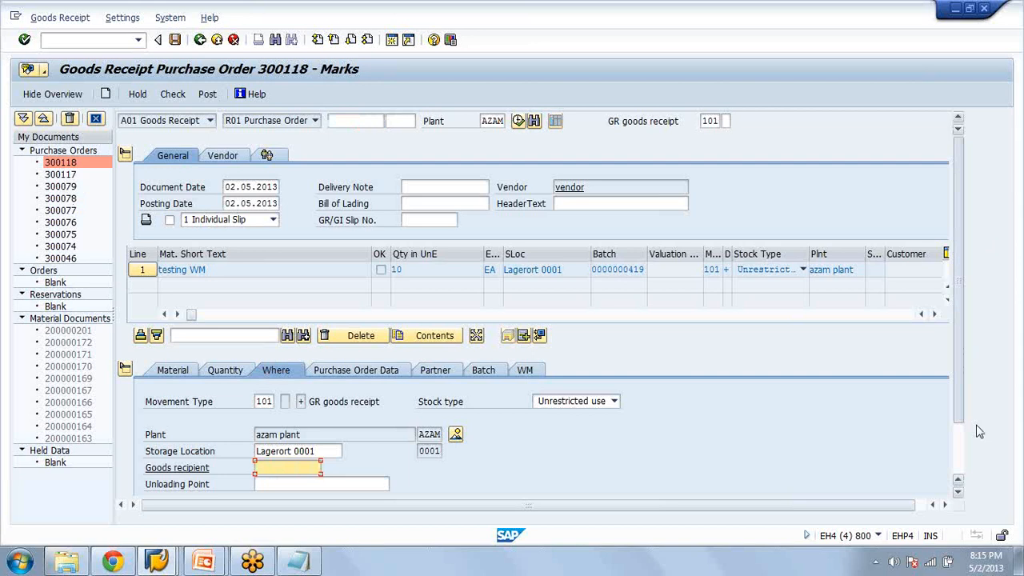
pyautogui.scroll(-2, 979, 431)
pyautogui.click(176, 484)
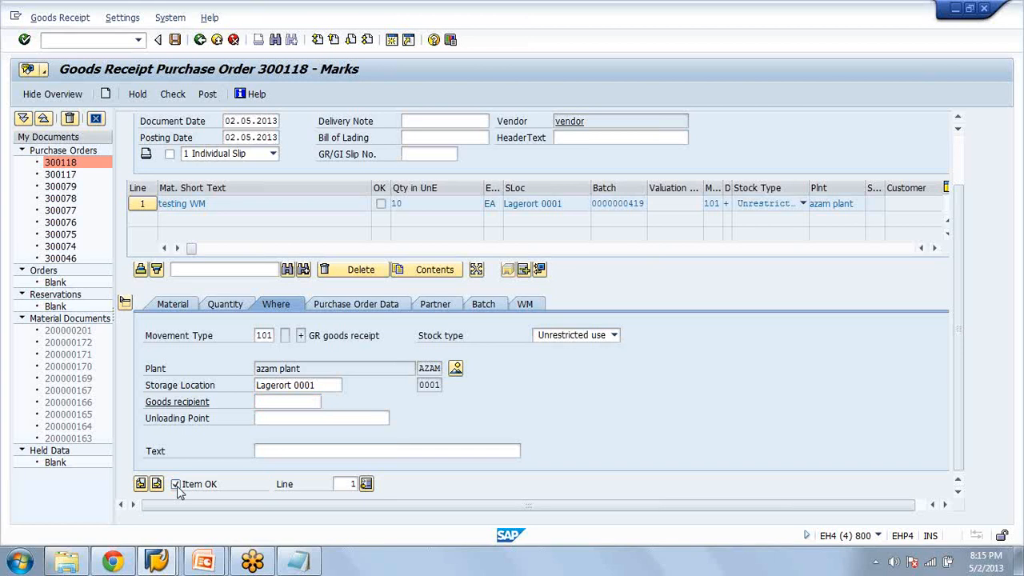
pyautogui.click(172, 94)
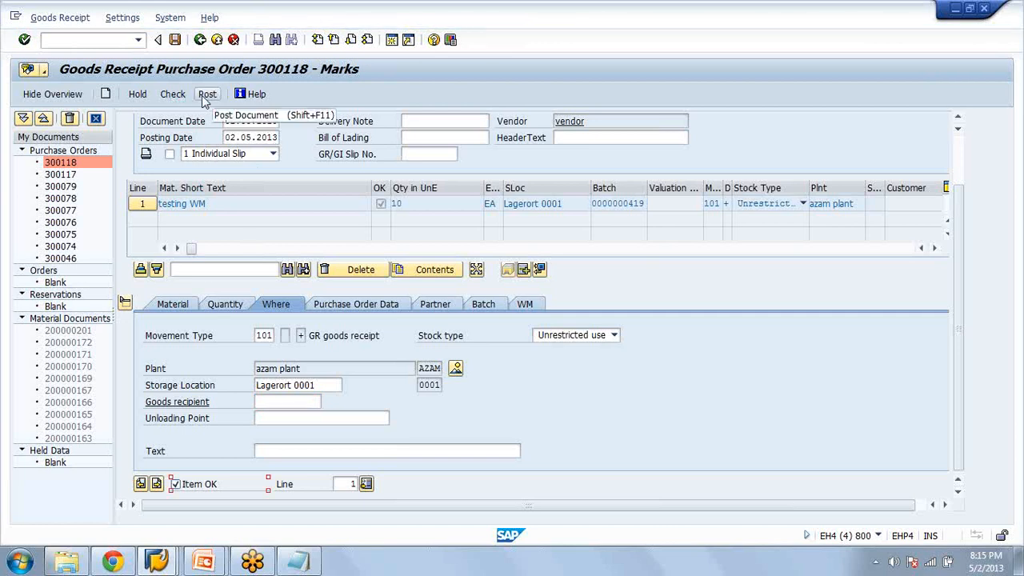
pyautogui.click(204, 95)
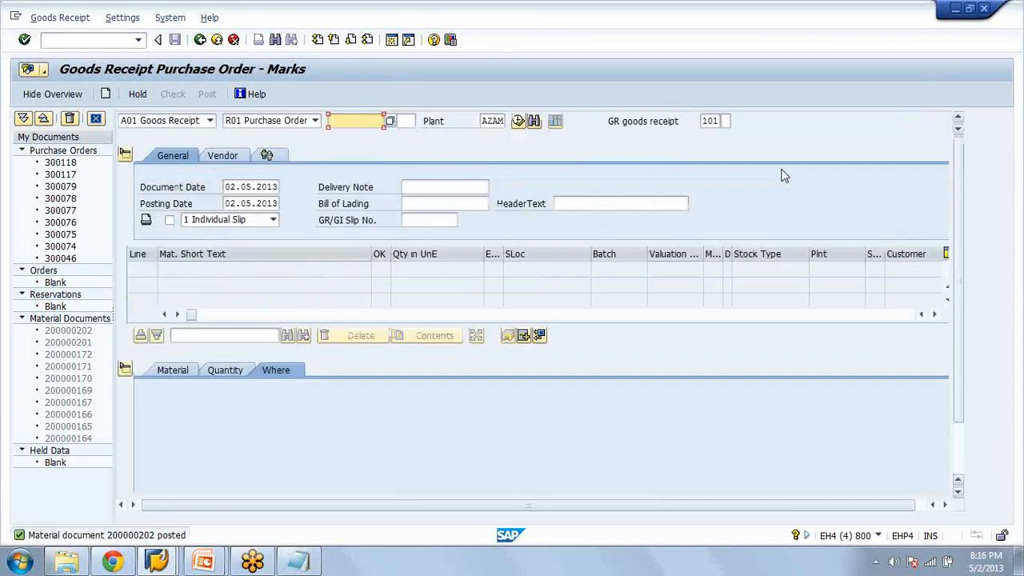
# Display the newly posted material document and show the warehouse management data of its item
pyautogui.click(209, 120)
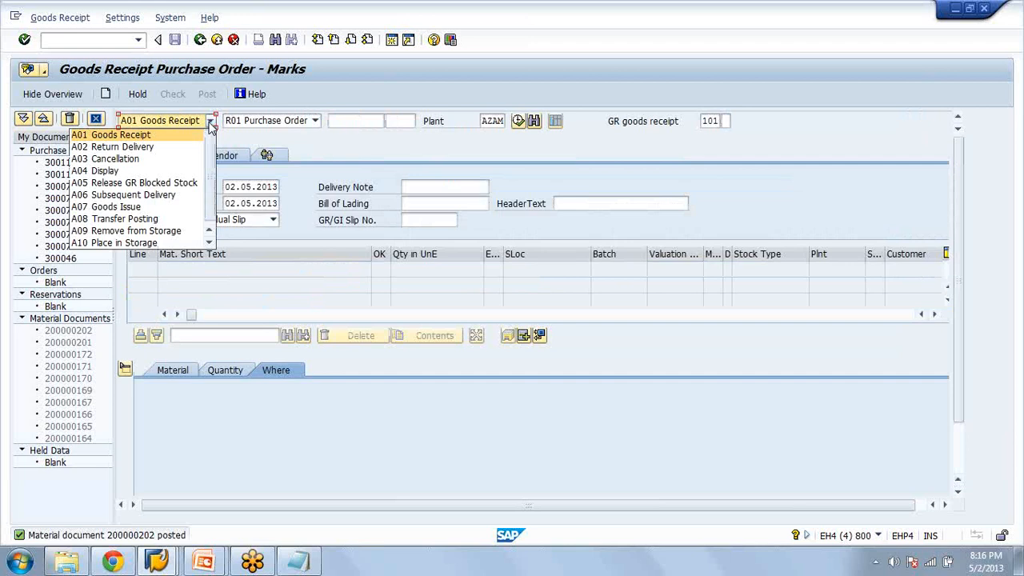
pyautogui.click(104, 170)
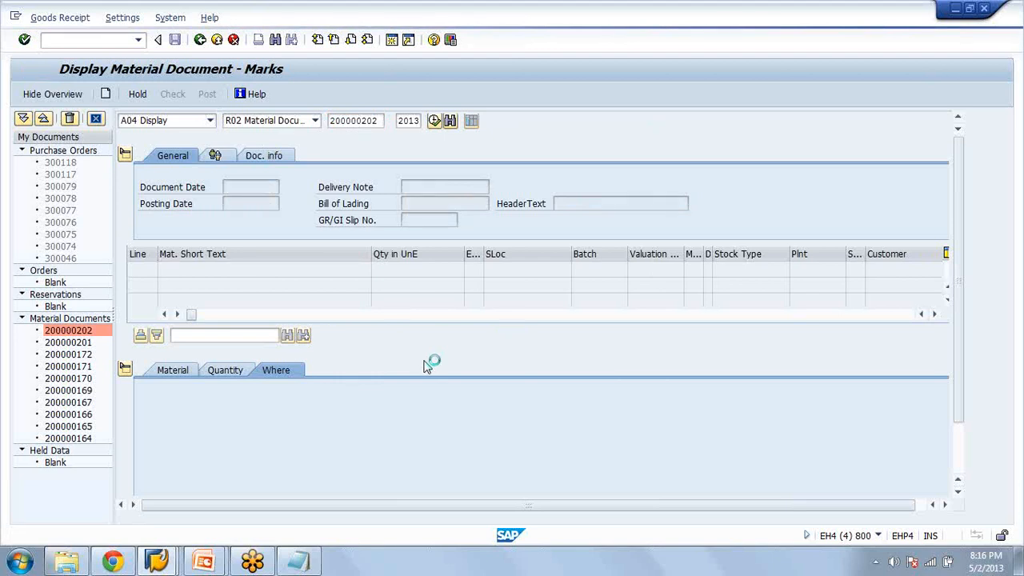
pyautogui.click(634, 370)
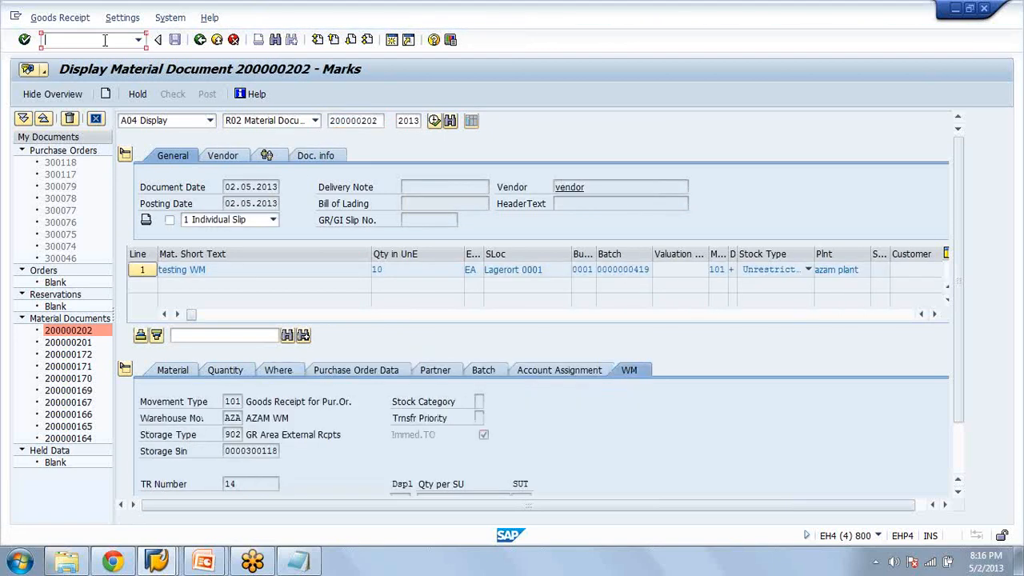
# Display transfer requirement 14 in warehouse AZA and open the details of its BATCH item
pyautogui.write('/nlb0')
pyautogui.write('1')
pyautogui.press('Return')
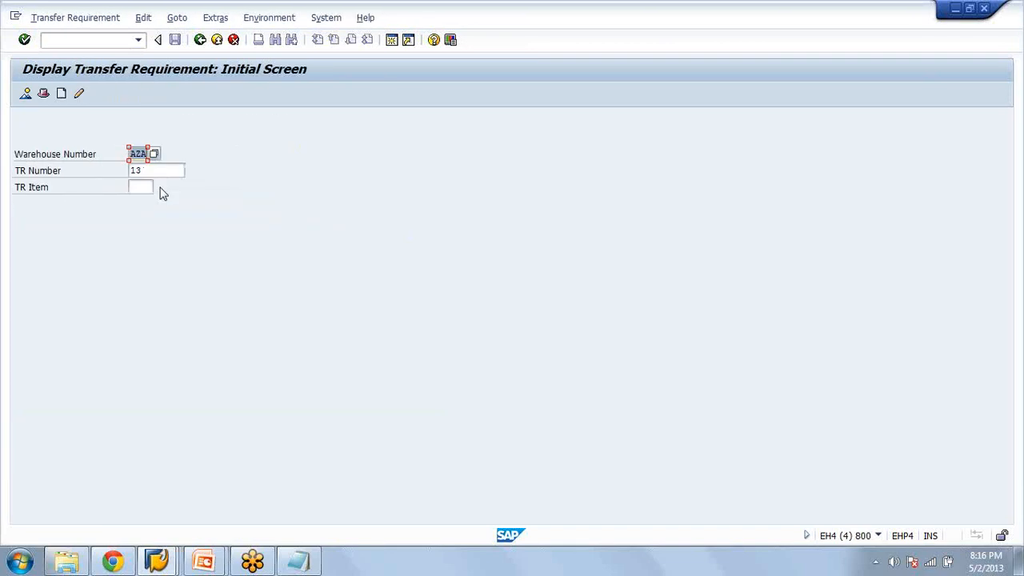
pyautogui.click(157, 171)
pyautogui.press('BackSpace')
pyautogui.write('4')
pyautogui.press('Return')
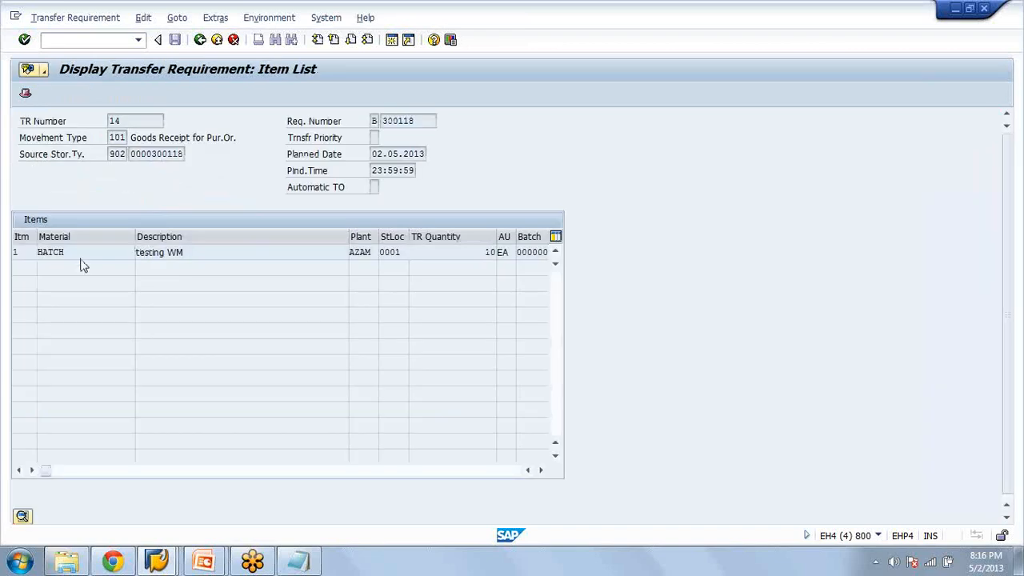
pyautogui.doubleClick(81, 258)
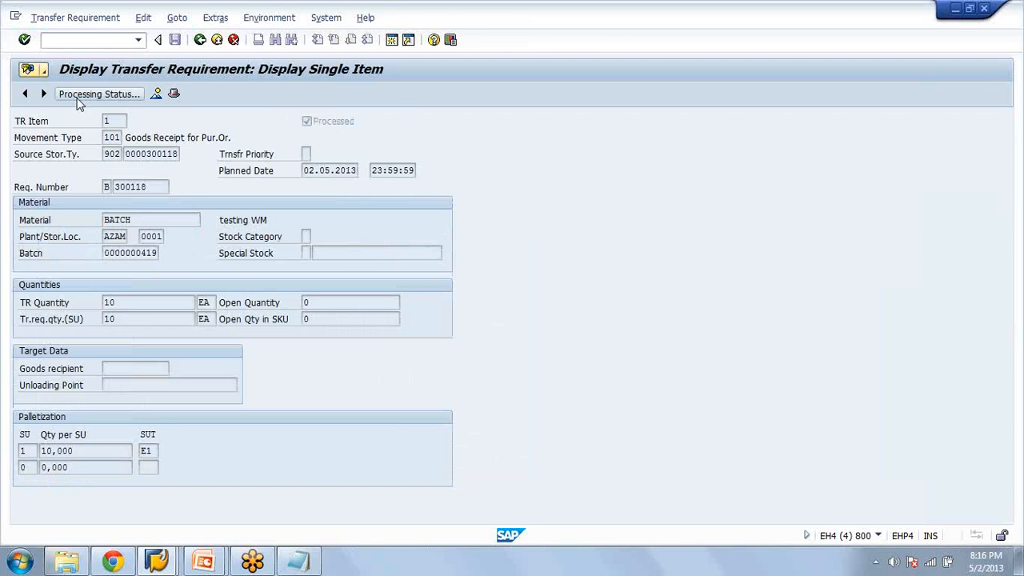
# Open the transfer order confirmation transaction and load the new transfer order by its number for warehouse AZA
pyautogui.click(79, 100)
pyautogui.write('/nlt06')
pyautogui.press('BackSpace')
pyautogui.press('BackSpace')
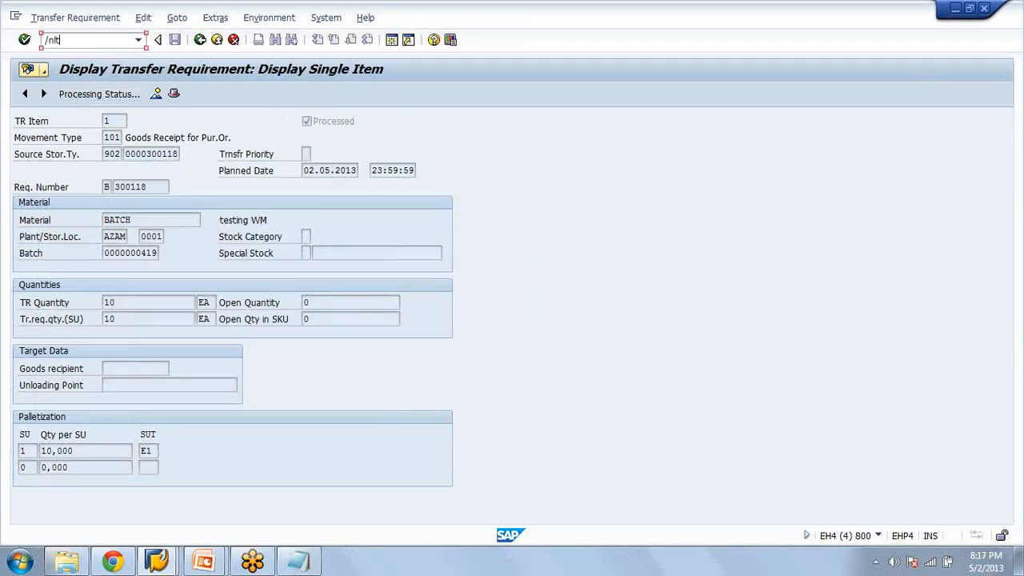
pyautogui.press('Return')
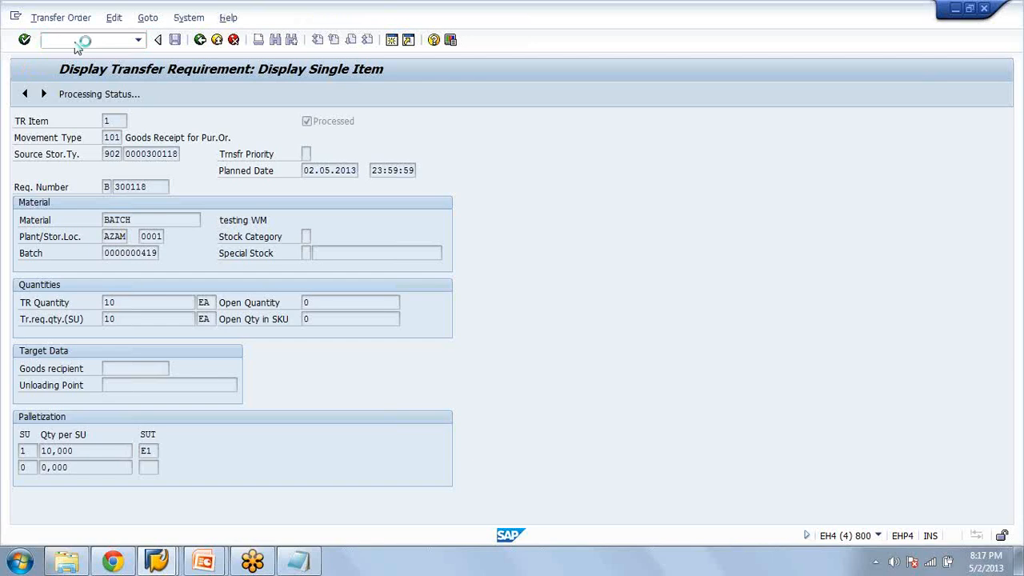
pyautogui.moveTo(130, 121); pyautogui.dragTo(191, 121)
pyautogui.write('33')
pyautogui.press('Return')
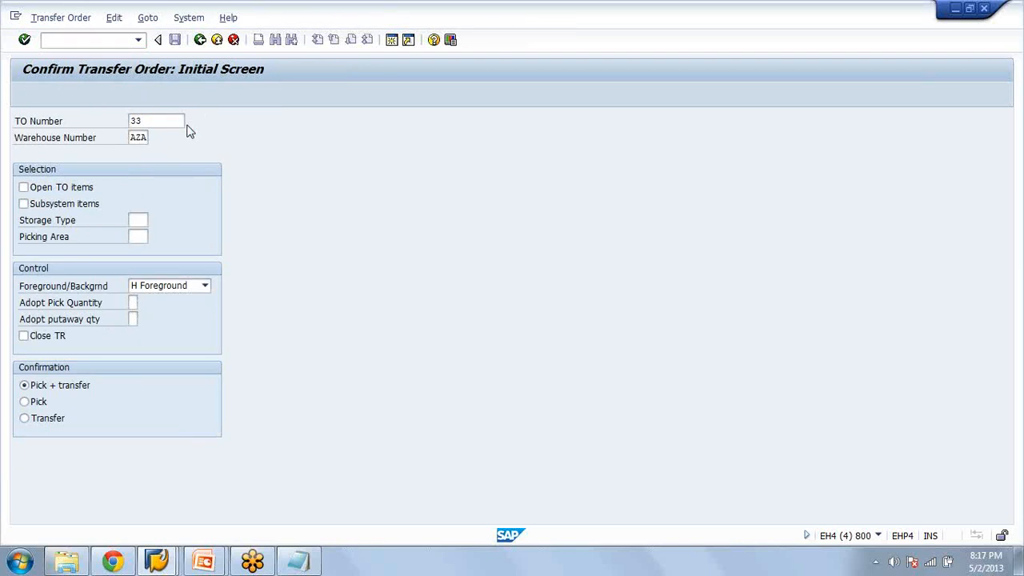
pyautogui.press('Return')
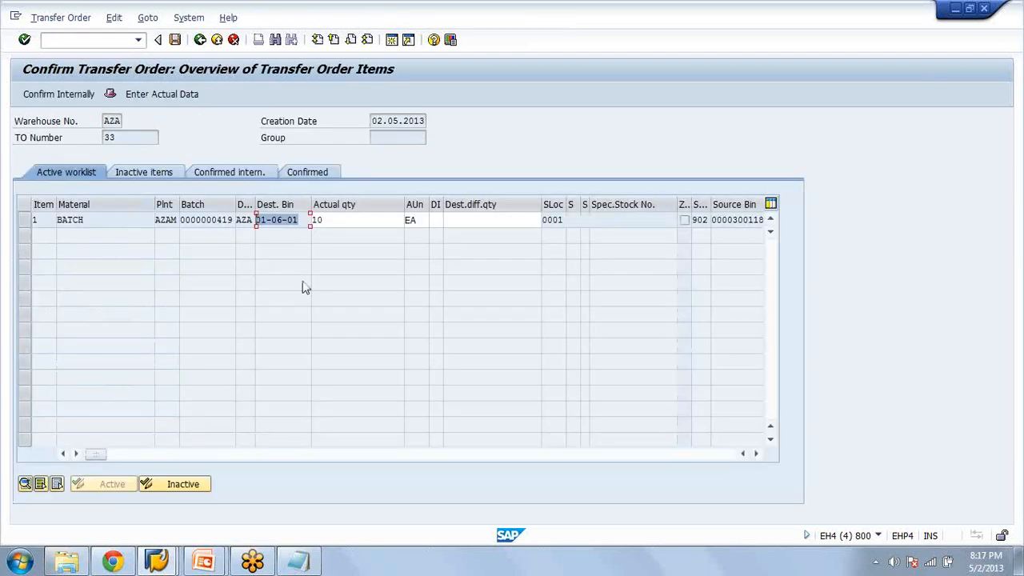
# Compare the transfer order's destination bin with the storage bin of the existing quant in the other session
pyautogui.hotkey('alt', 'Tab')
pyautogui.moveTo(373, 171); pyautogui.dragTo(314, 169)
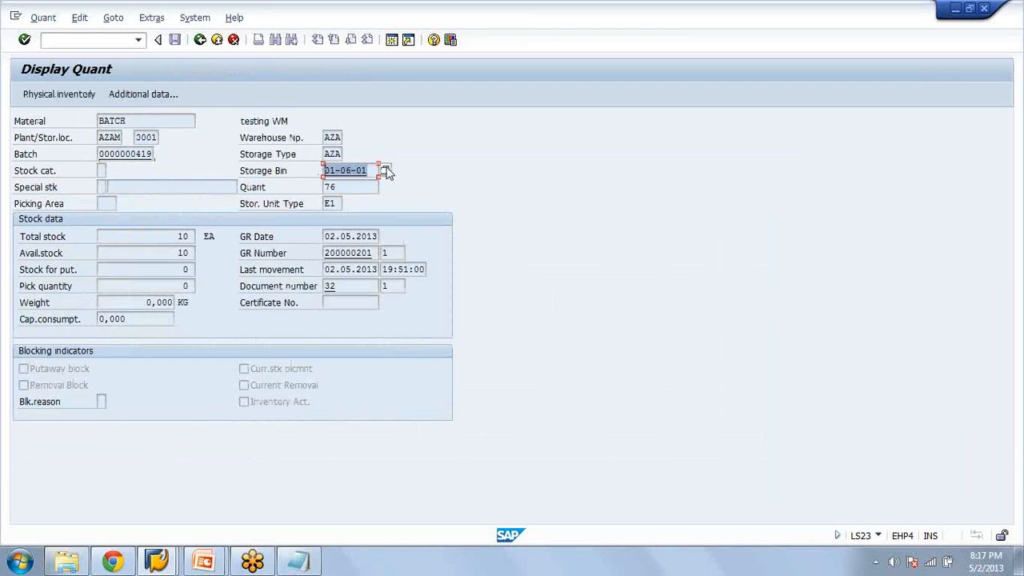
pyautogui.hotkey('alt', 'Tab')
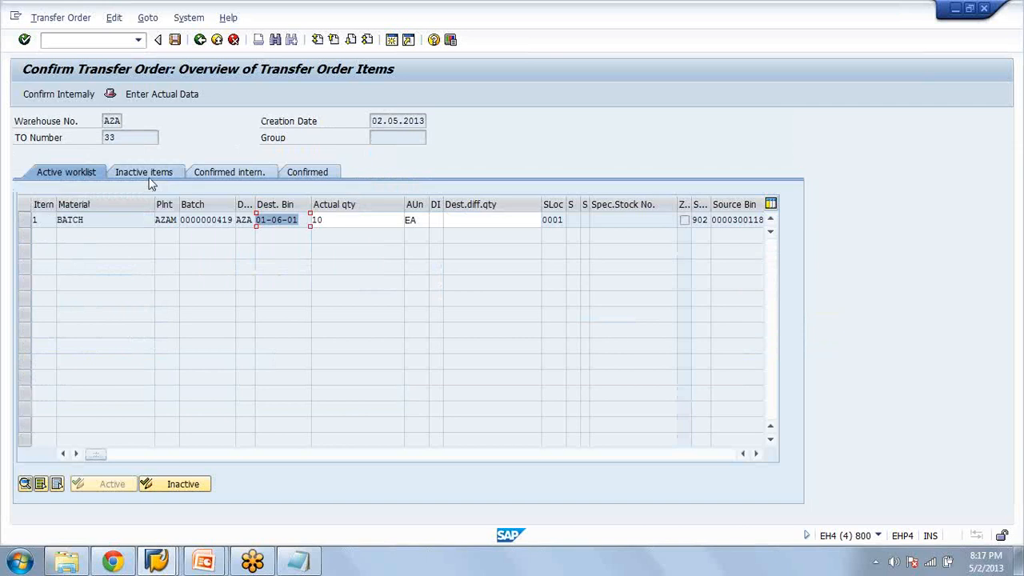
# Check the transfer order's inactive and internally confirmed items, and save its confirmation
pyautogui.click(149, 177)
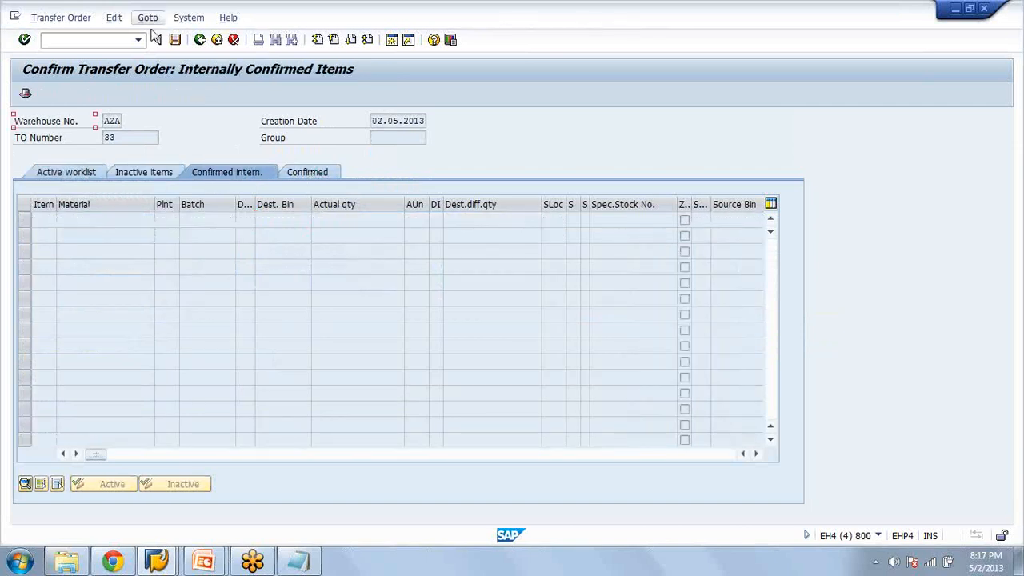
pyautogui.click(174, 40)
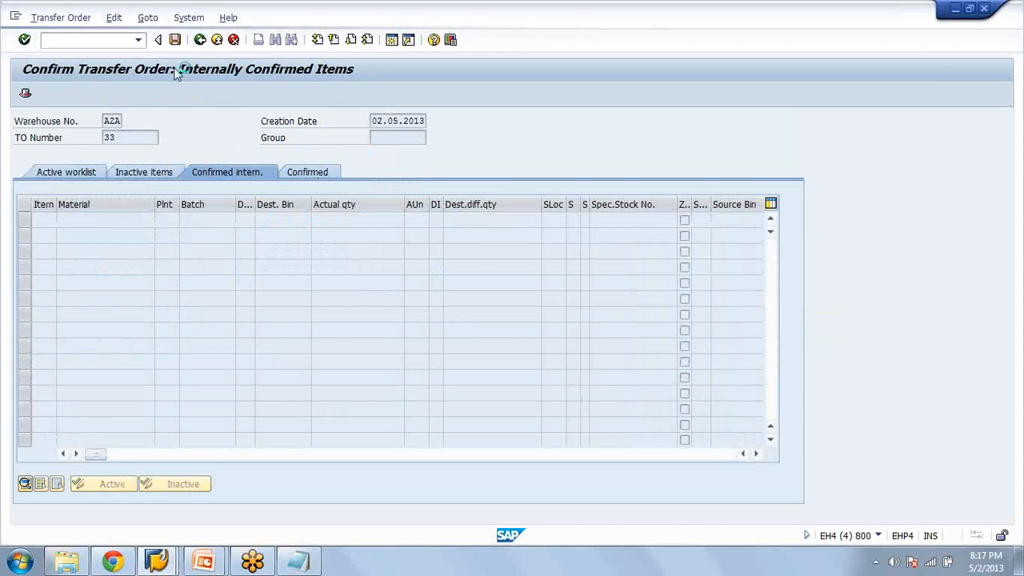
pyautogui.click(209, 278)
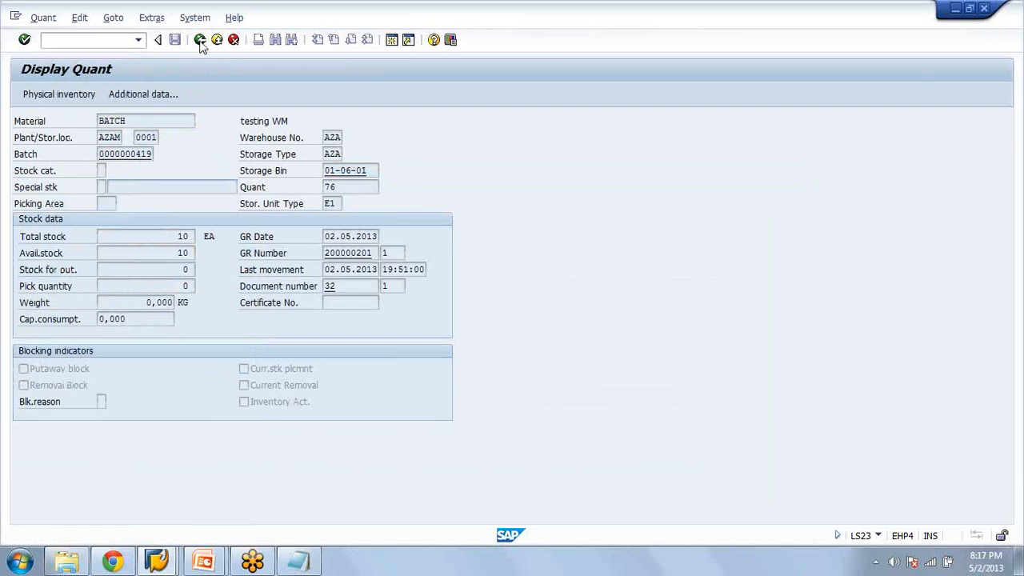
pyautogui.click(200, 40)
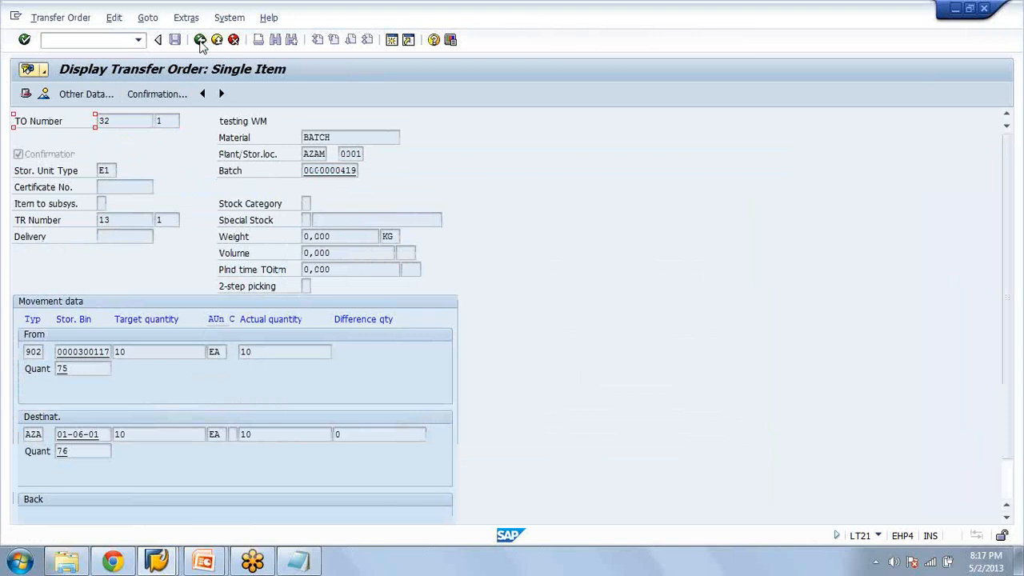
pyautogui.click(201, 43)
pyautogui.click(200, 44)
pyautogui.click(101, 40)
pyautogui.write('/nlx23')
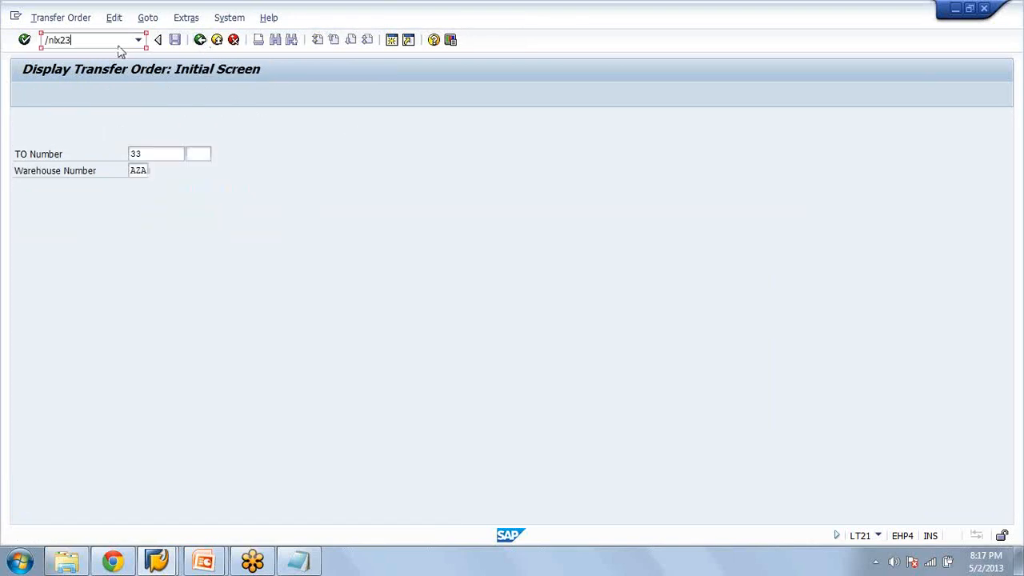
pyautogui.press('Return')
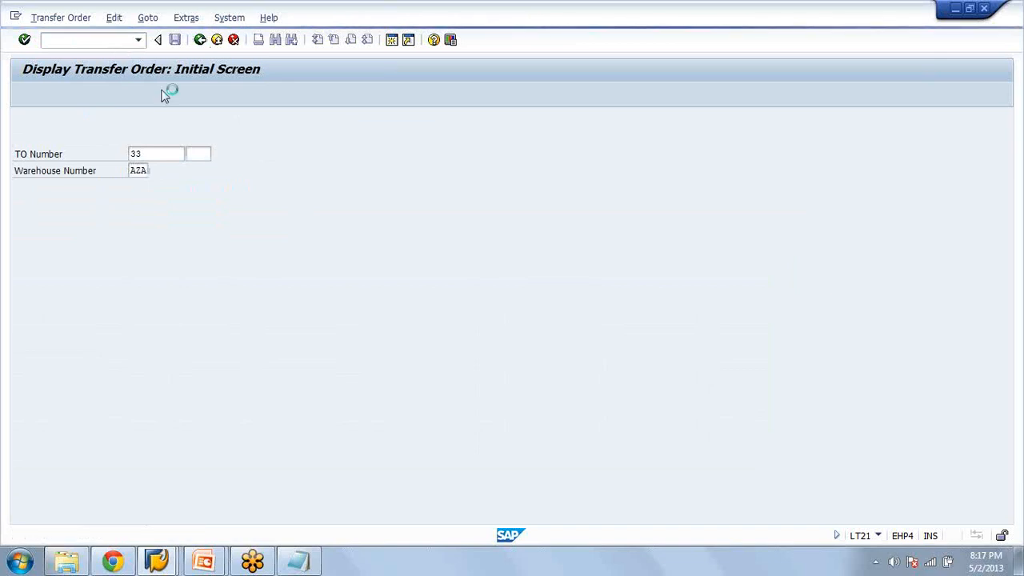
# Open transaction LS26 and display the quant of material BATCH in storage bin 01-06-01
pyautogui.click(76, 36)
pyautogui.write('/nls2')
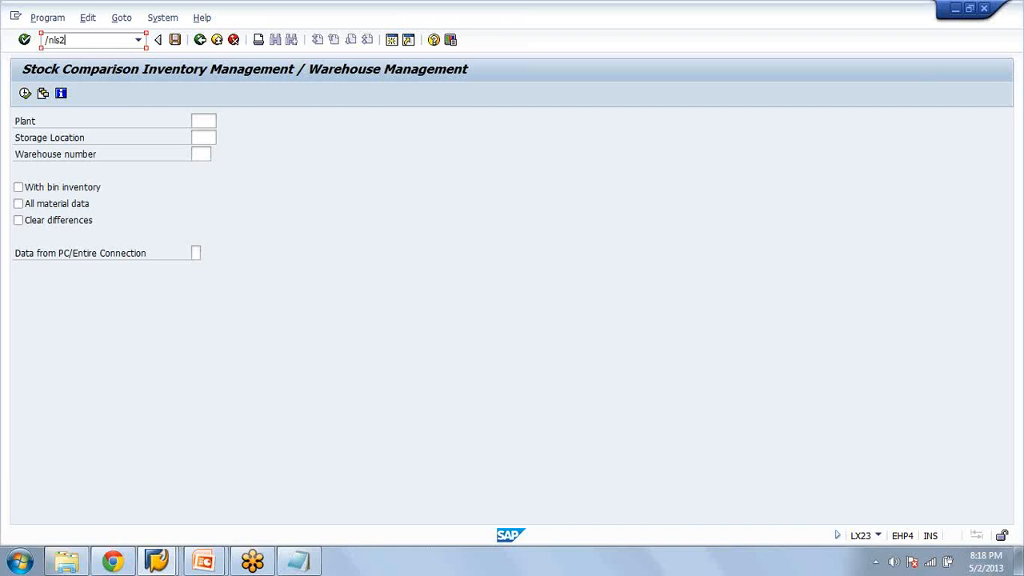
pyautogui.write('6')
pyautogui.press('Return')
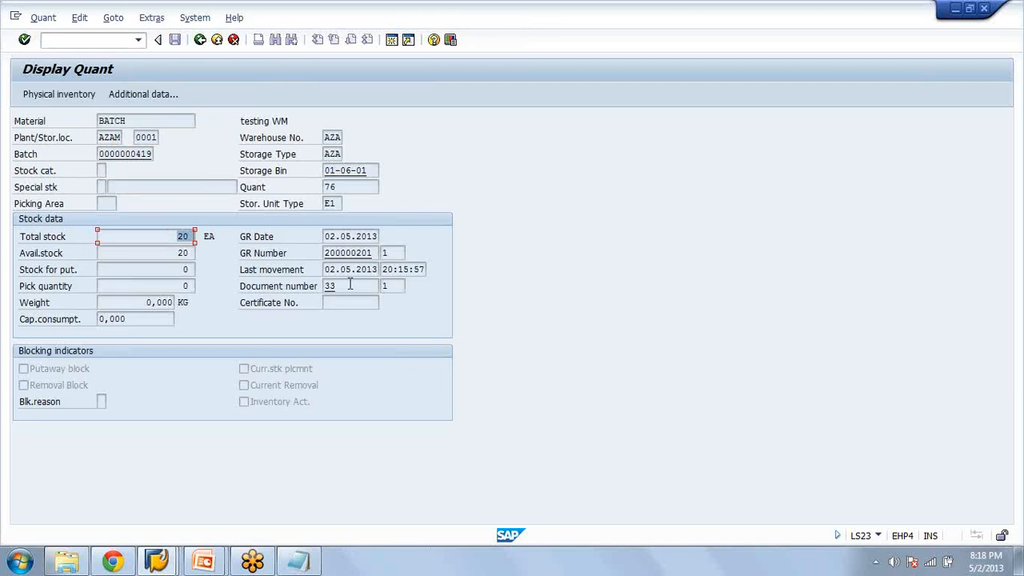
# Examine the quant's last movement date and time and its goods receipt date
pyautogui.click(158, 564)
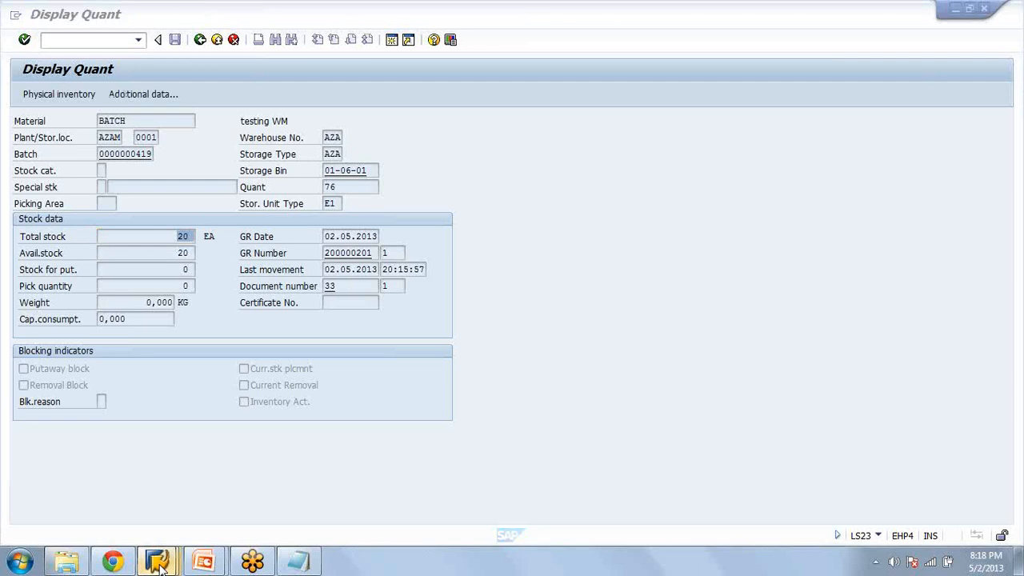
pyautogui.click(157, 563)
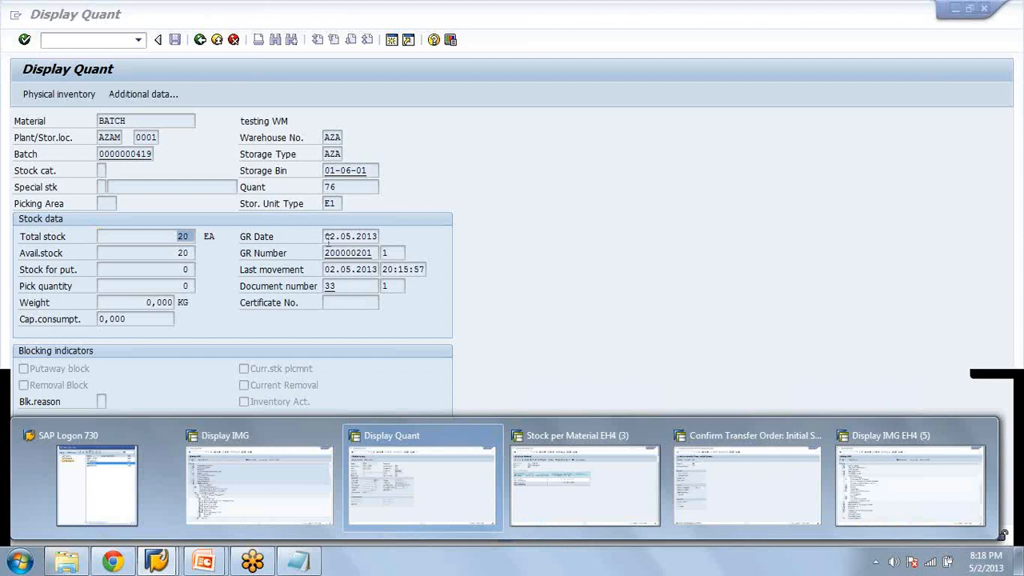
pyautogui.click(328, 240)
pyautogui.moveTo(382, 271); pyautogui.dragTo(431, 271)
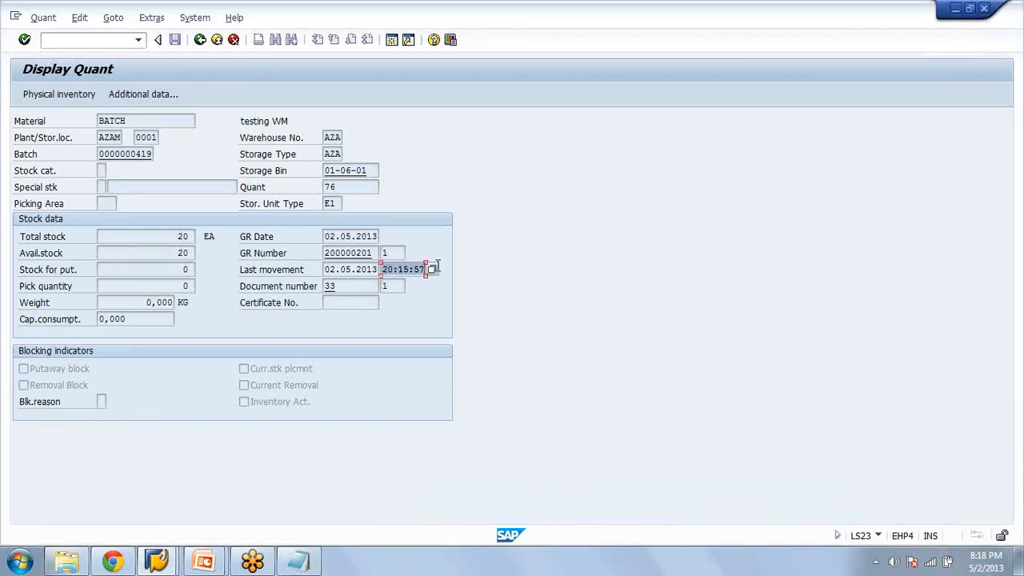
pyautogui.click(400, 272)
pyautogui.moveTo(324, 270); pyautogui.dragTo(388, 270)
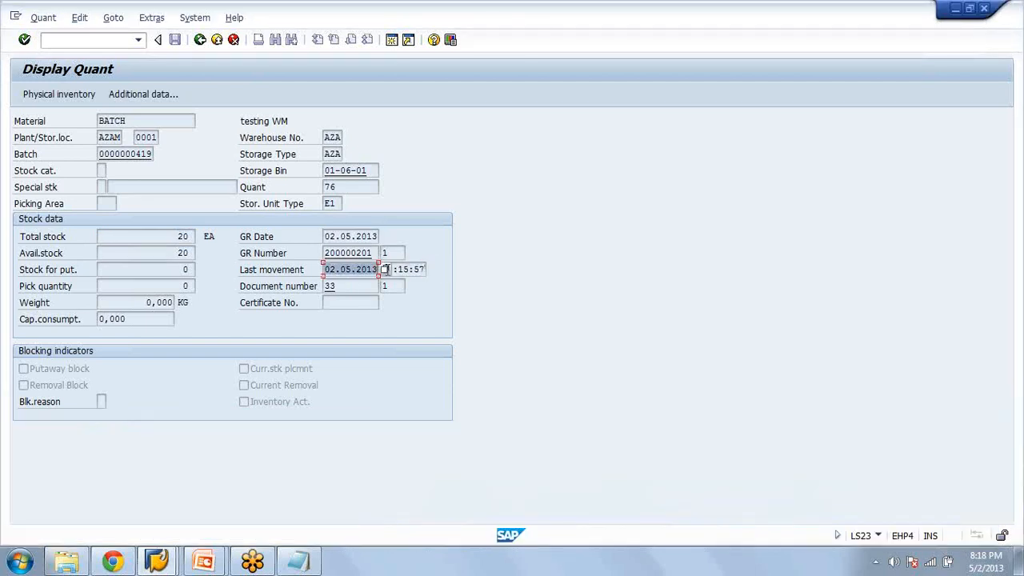
pyautogui.click(396, 270)
pyautogui.moveTo(326, 237); pyautogui.dragTo(407, 238)
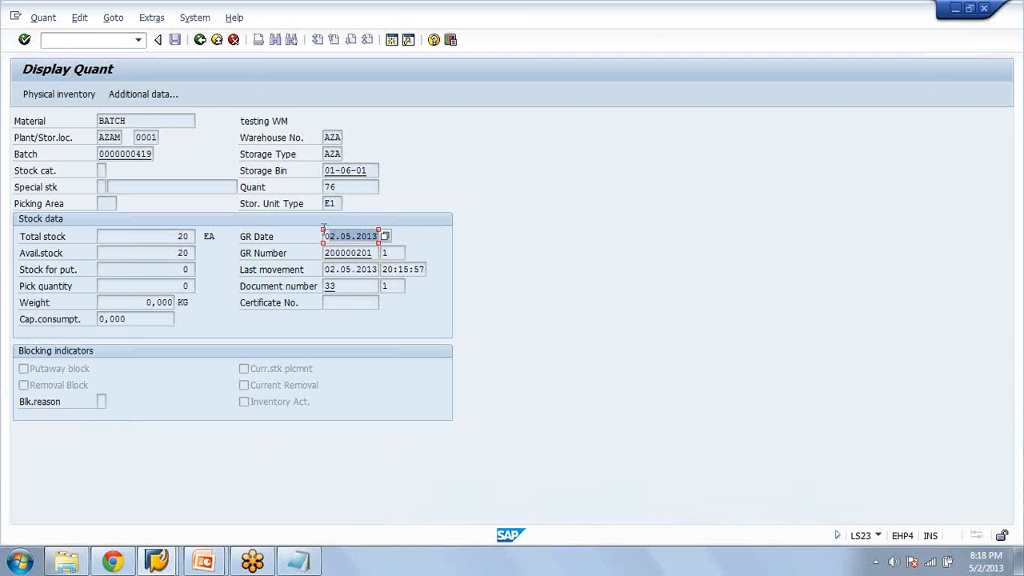
pyautogui.click(324, 237)
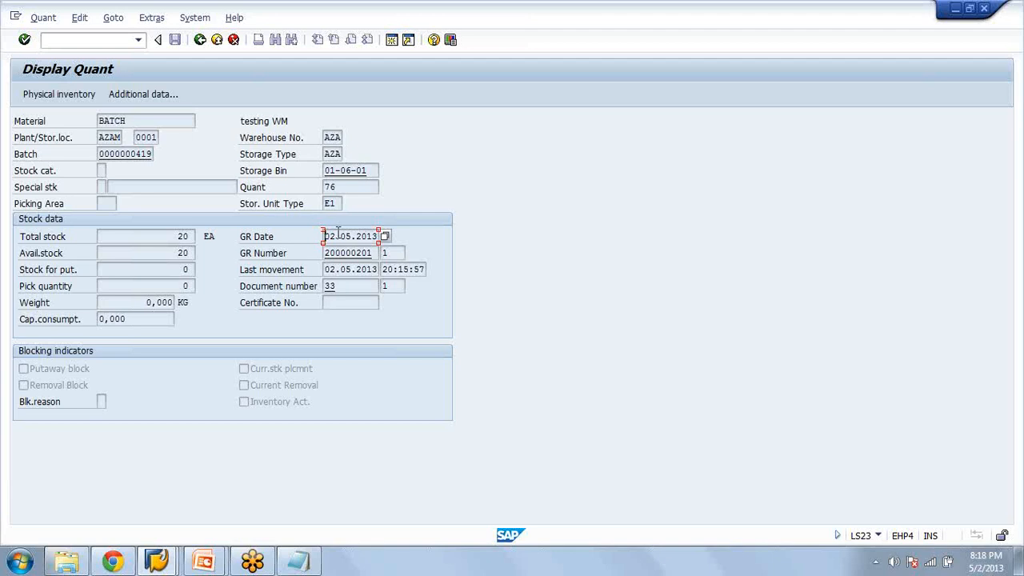
# Recheck the goods receipt date of the quant in storage bin 01-06-01
pyautogui.moveTo(325, 237); pyautogui.dragTo(377, 237)
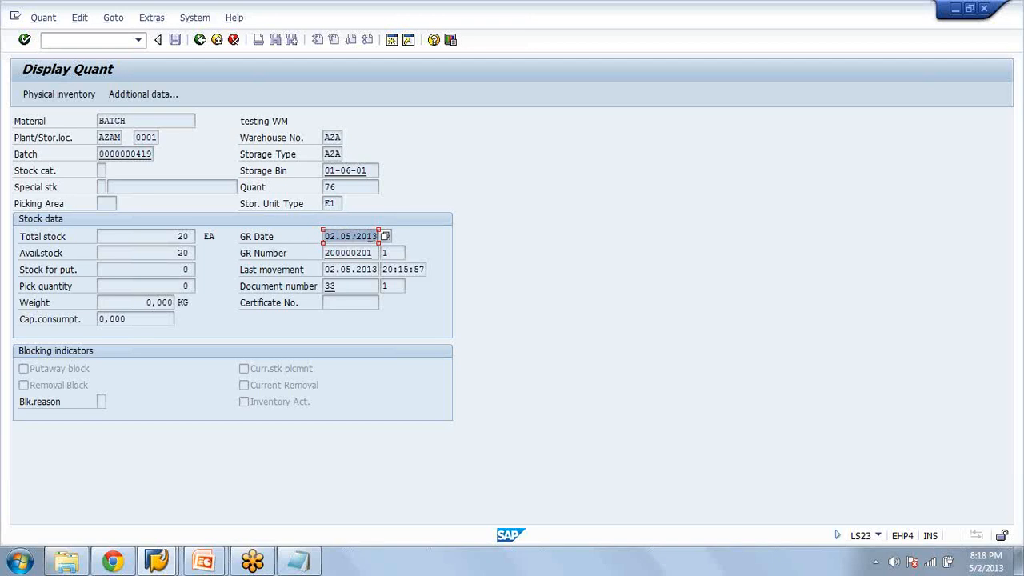
pyautogui.click(370, 236)
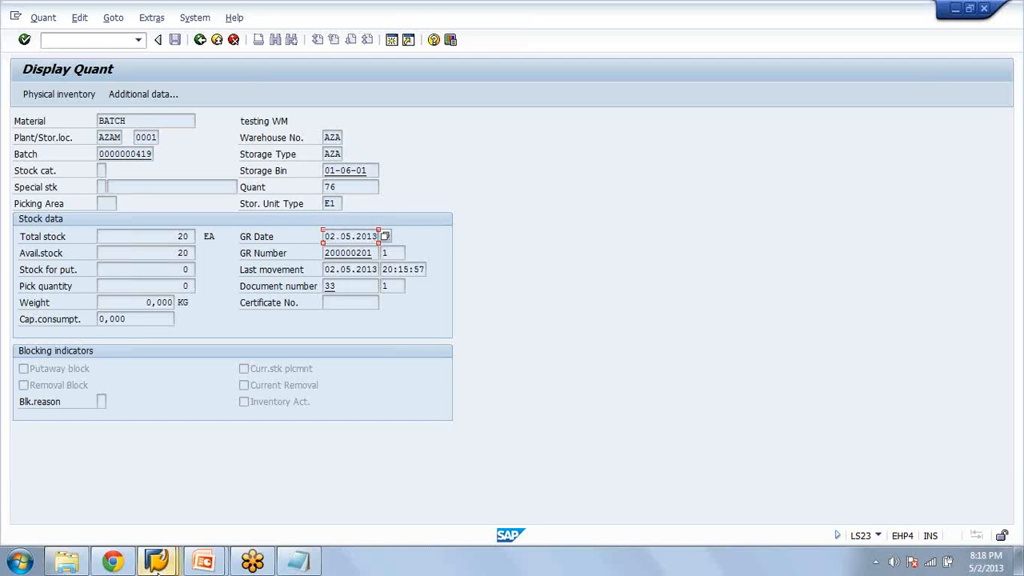
pyautogui.moveTo(157, 564)
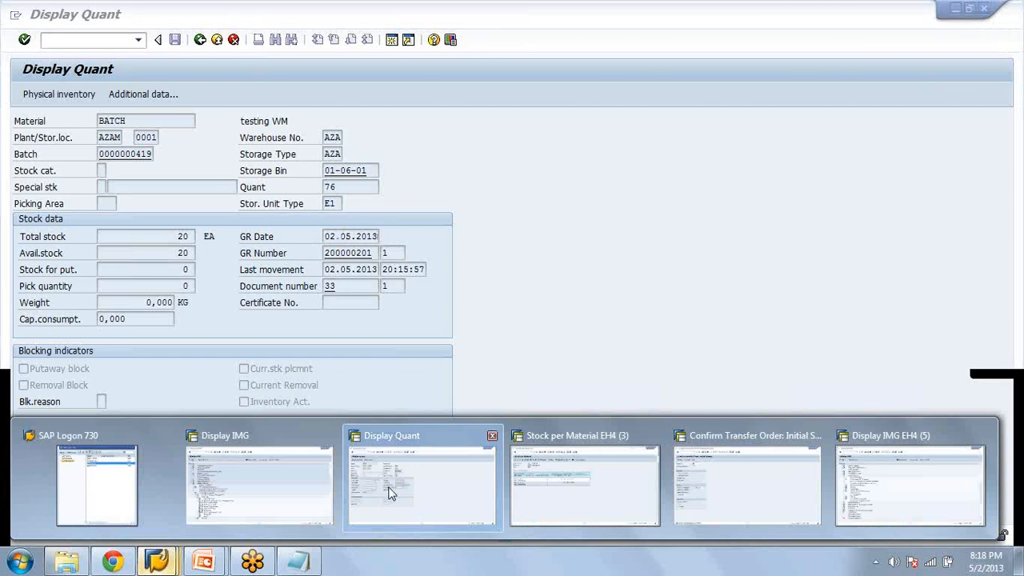
pyautogui.click(330, 235)
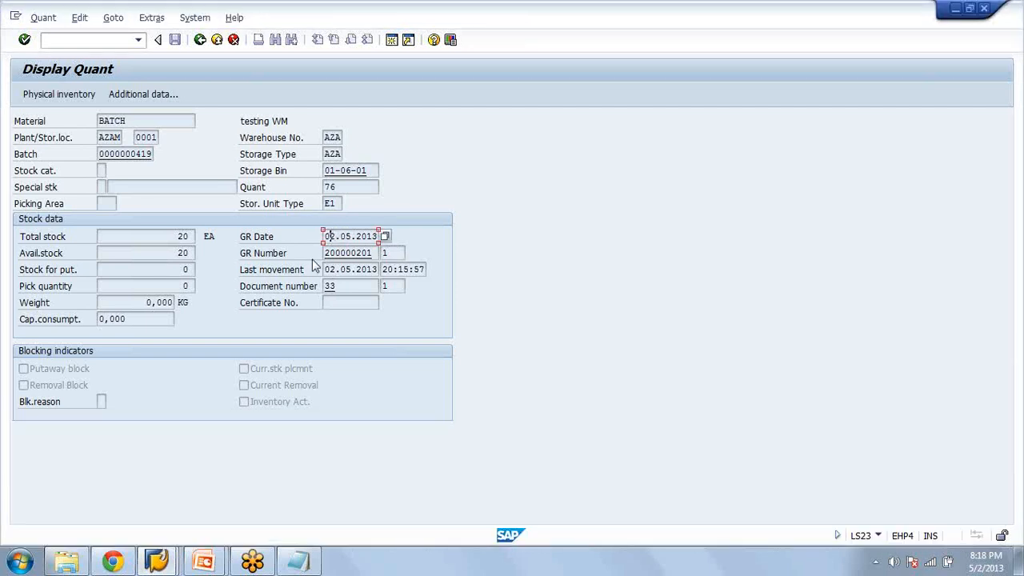
pyautogui.click(362, 236)
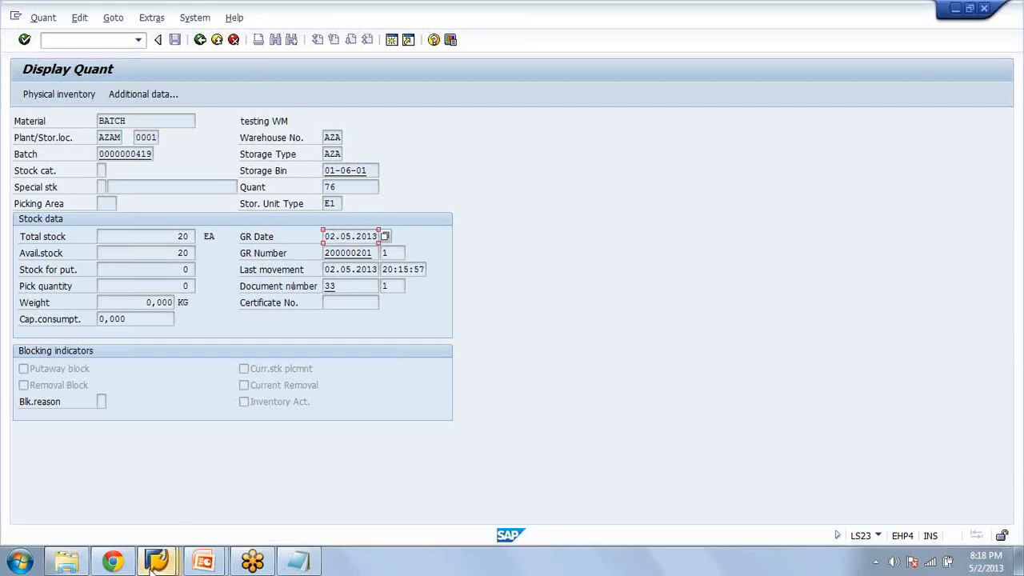
# Switch to PowerPoint and review the Different Putaway Strategy slide in WM Overview.pptx
pyautogui.click(251, 560)
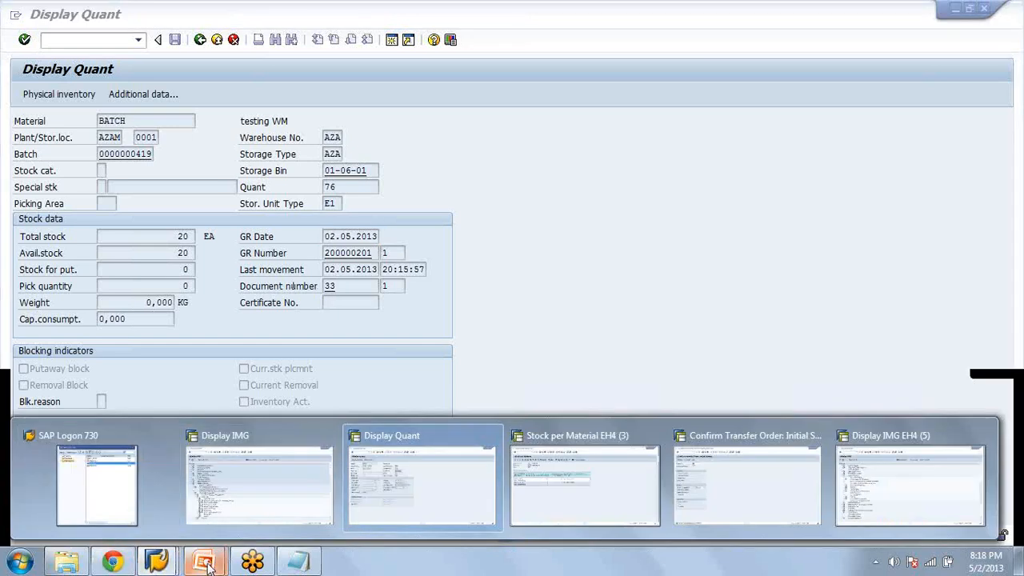
pyautogui.moveTo(206, 564)
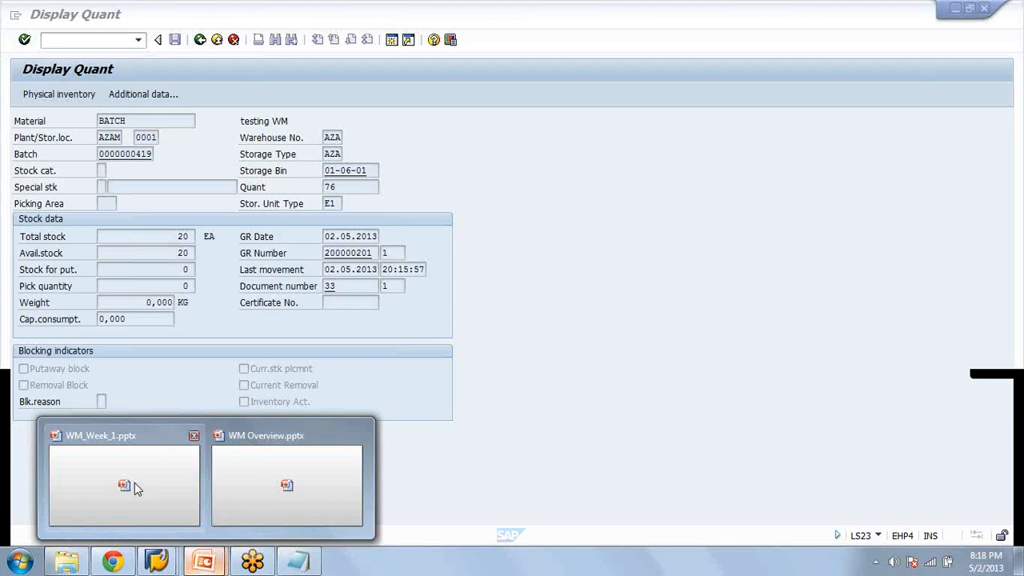
pyautogui.click(134, 483)
# Switch to the SAP Display IMG session and open the Define Storage Type details of High-rack storage in warehouse 001
pyautogui.click(157, 558)
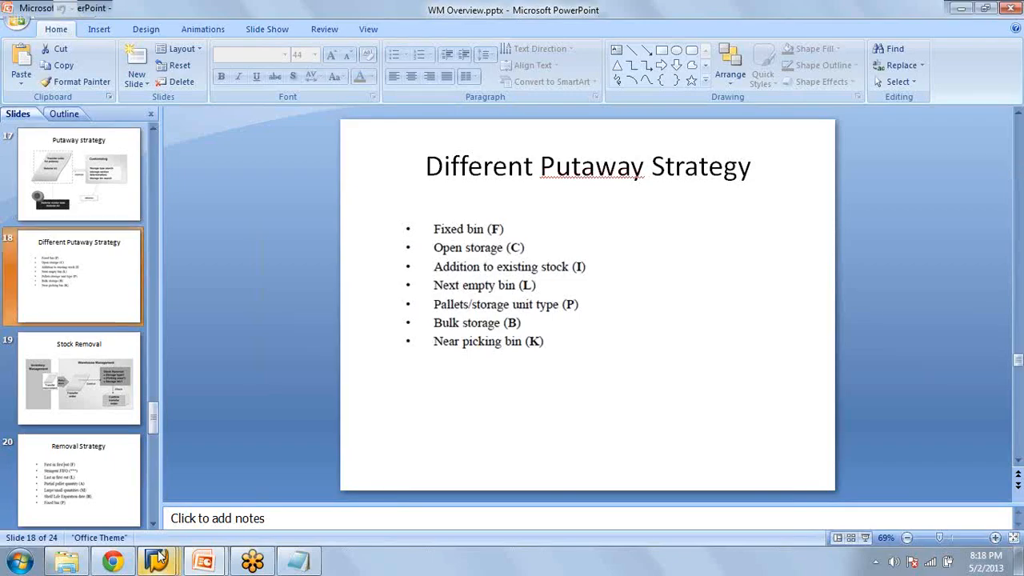
pyautogui.click(157, 558)
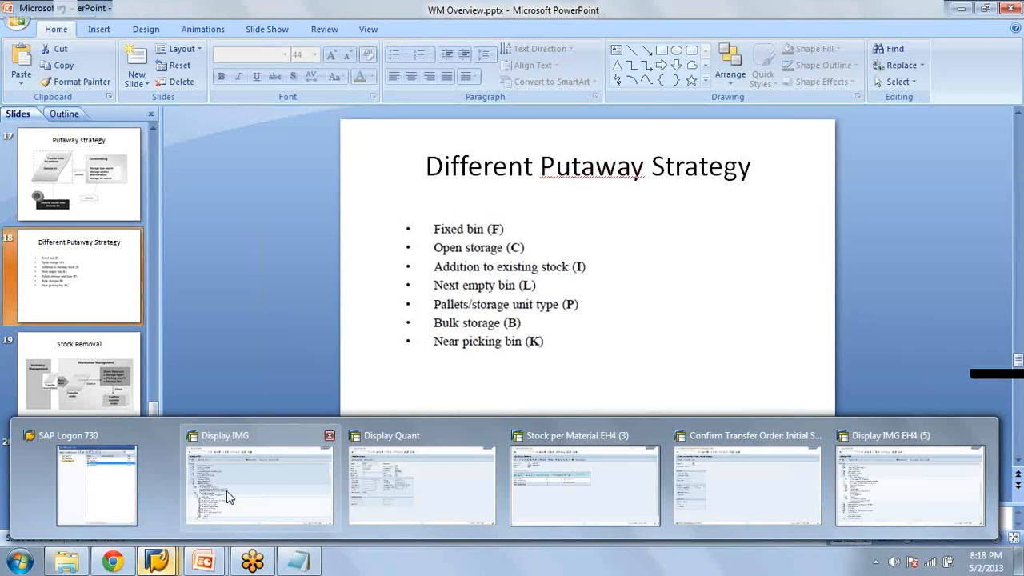
pyautogui.click(227, 493)
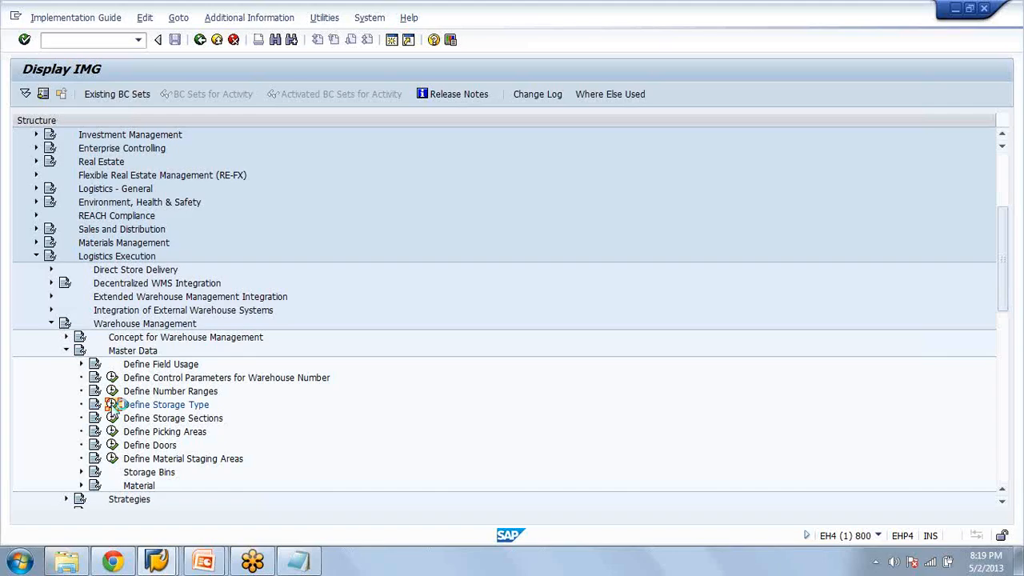
pyautogui.click(113, 404)
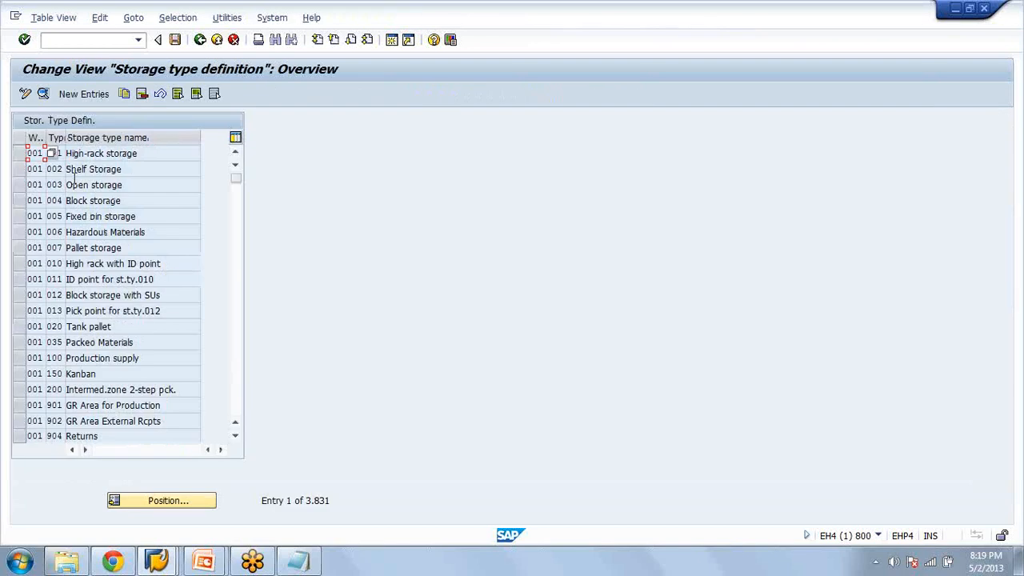
pyautogui.doubleClick(76, 154)
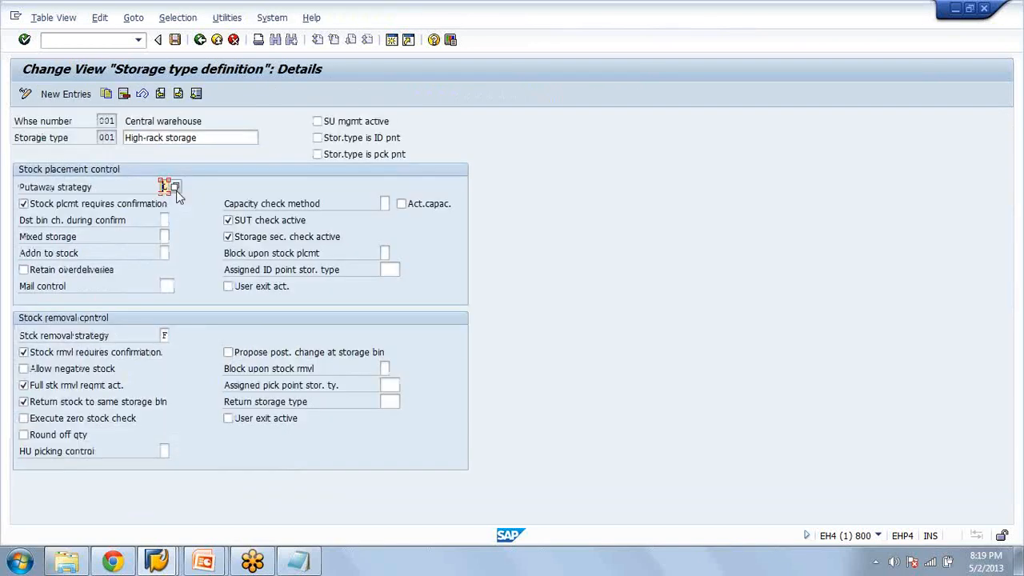
# Look up the Next empty bin entry among the possible putaway strategies, close the list, and return to the storage type overview
pyautogui.click(174, 187)
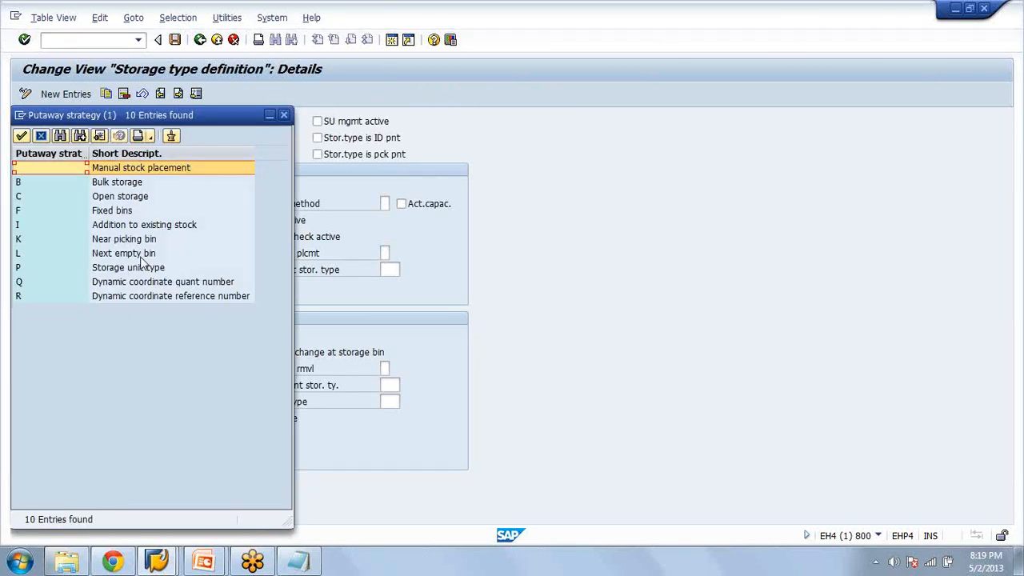
pyautogui.click(140, 254)
pyautogui.click(283, 119)
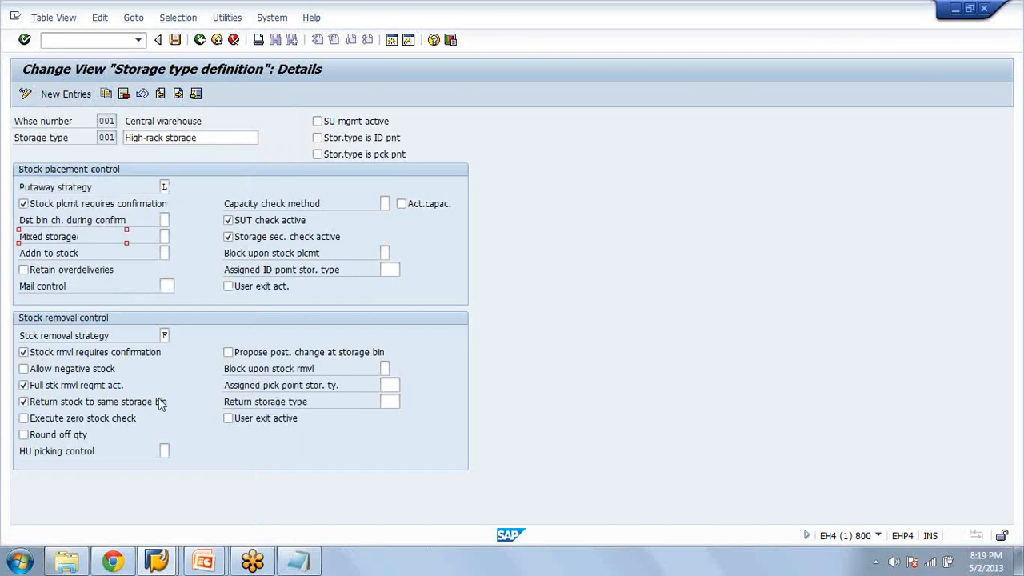
pyautogui.click(199, 42)
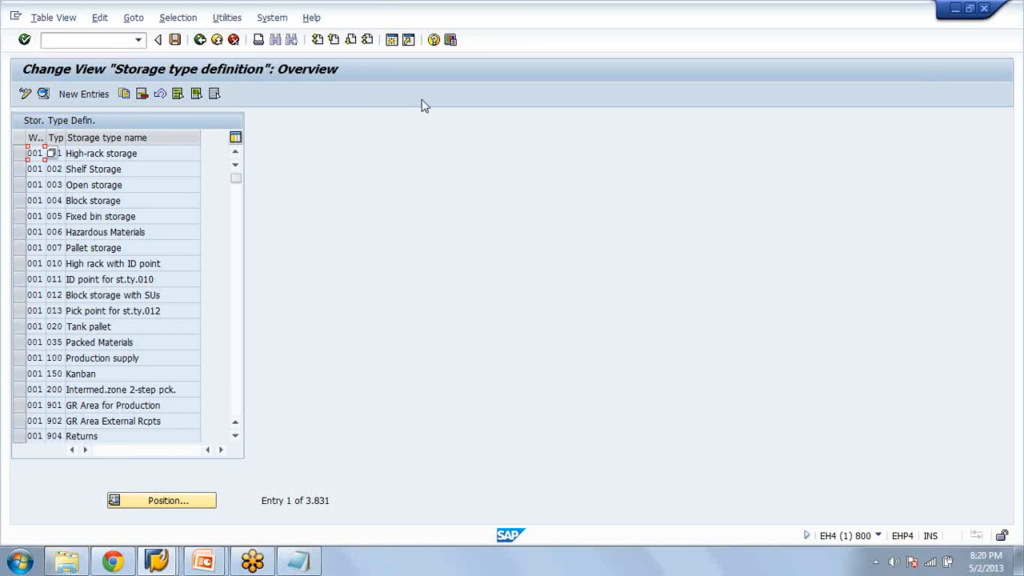
# In the Stock per Material session, display the stock of material WM1 in warehouse AZA, plant AZAM
pyautogui.click(157, 562)
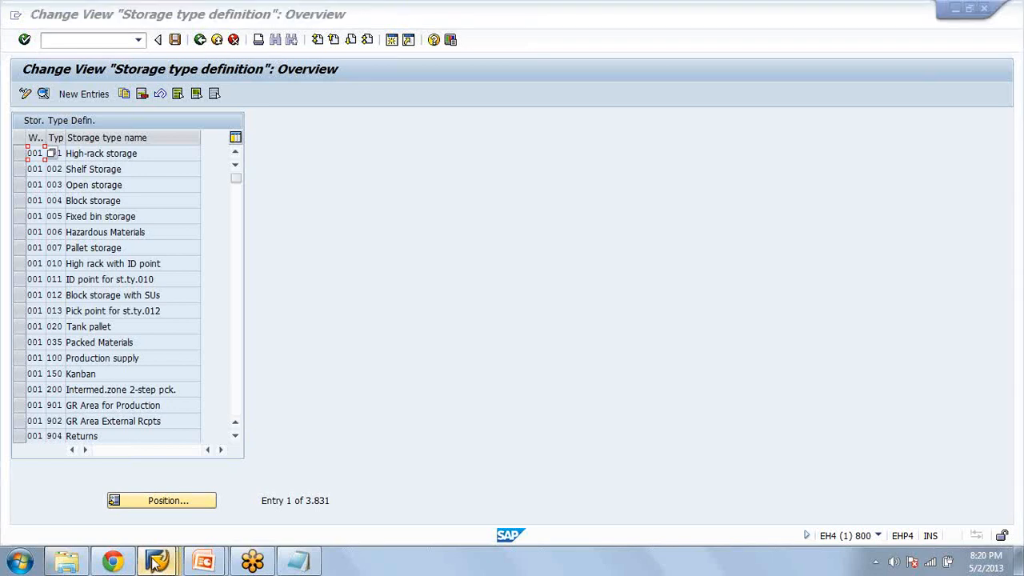
pyautogui.moveTo(157, 562)
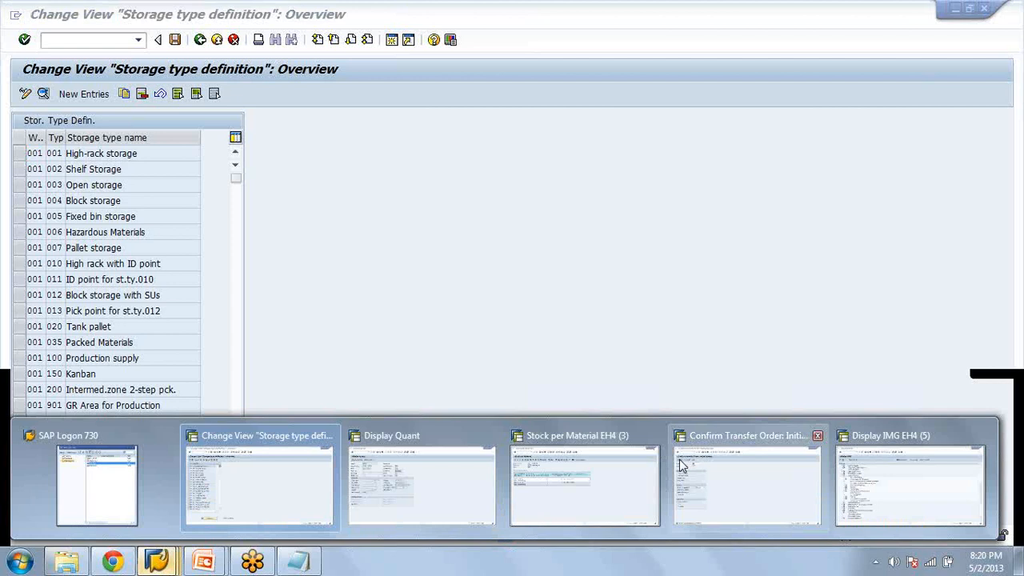
pyautogui.click(638, 473)
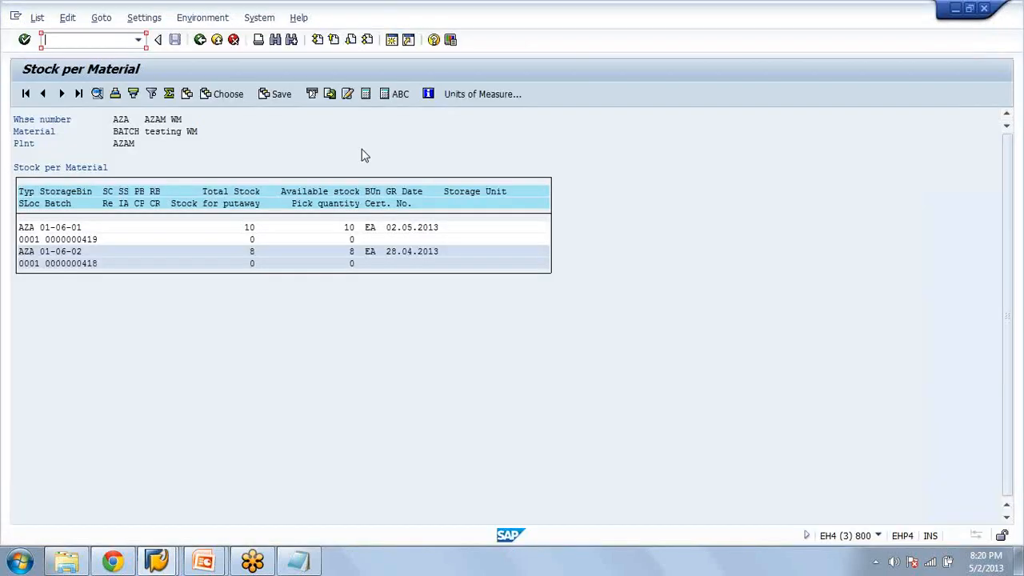
pyautogui.press('F3')
pyautogui.click(254, 173)
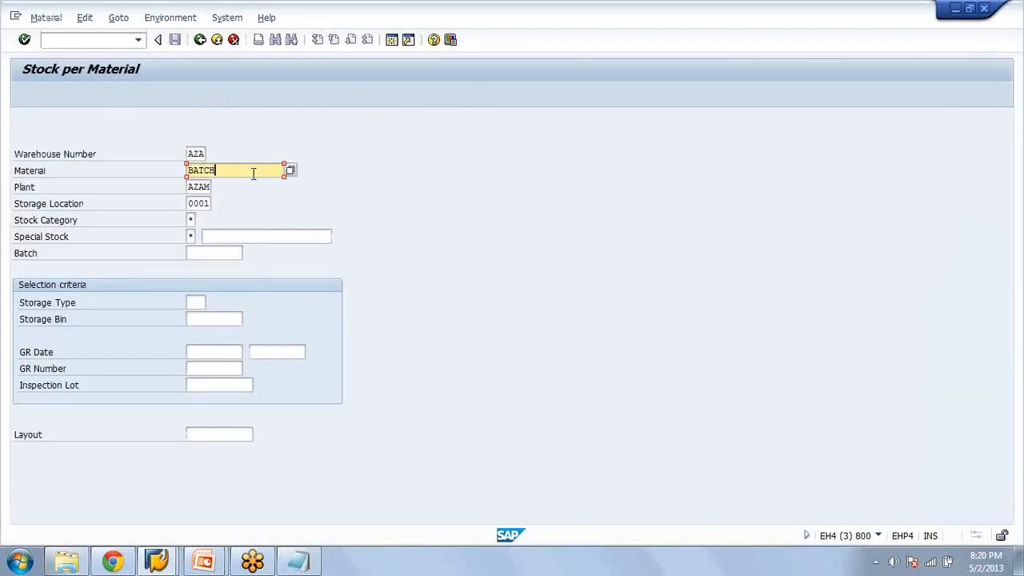
pyautogui.press('BackSpace')
pyautogui.press('BackSpace')
pyautogui.press('BackSpace')
pyautogui.press('BackSpace')
pyautogui.press('BackSpace')
pyautogui.press('F4')
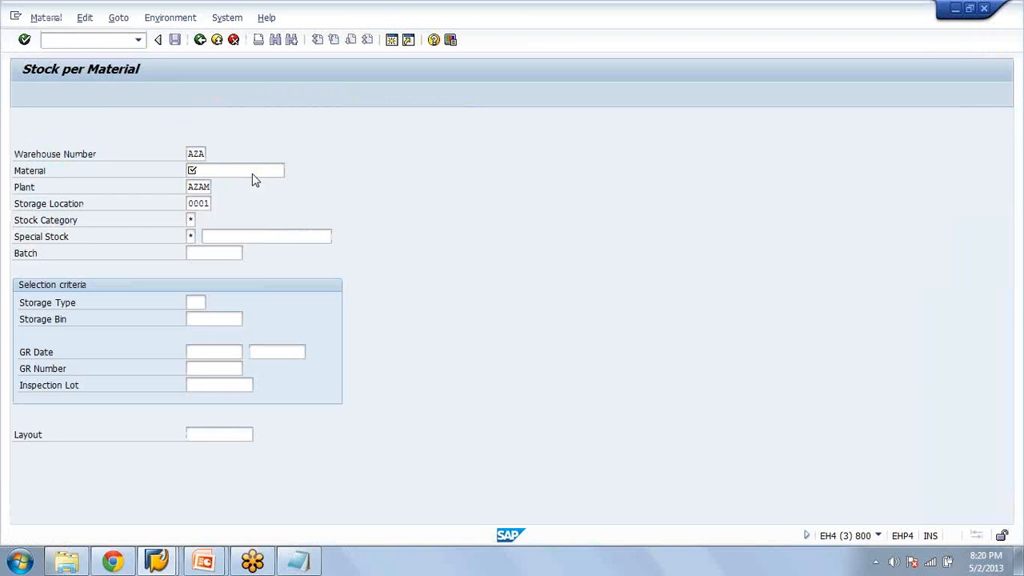
pyautogui.write('wm1')
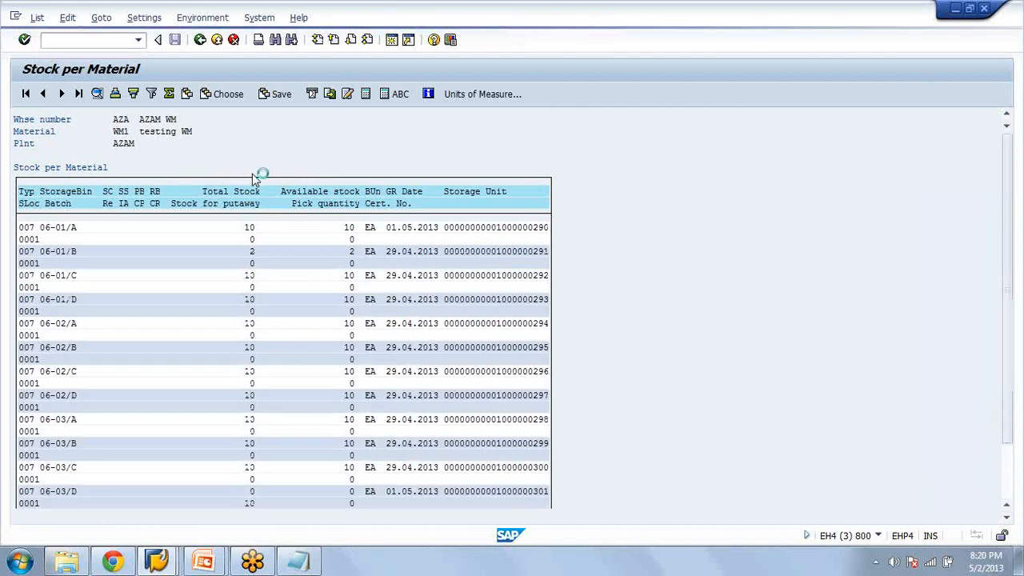
# Return to the Display Quant session and review the quant of material BATCH
pyautogui.click(165, 554)
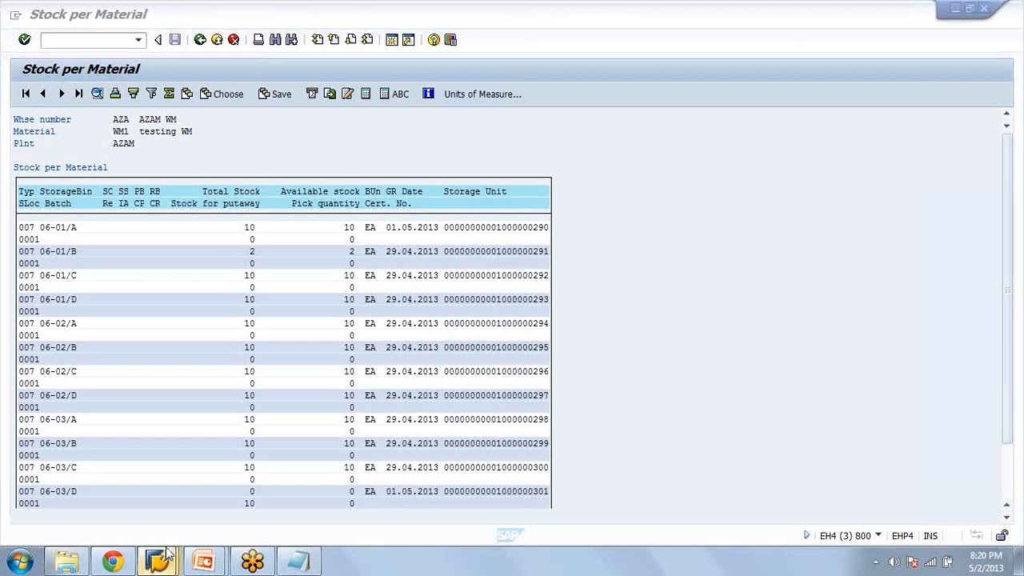
pyautogui.click(167, 552)
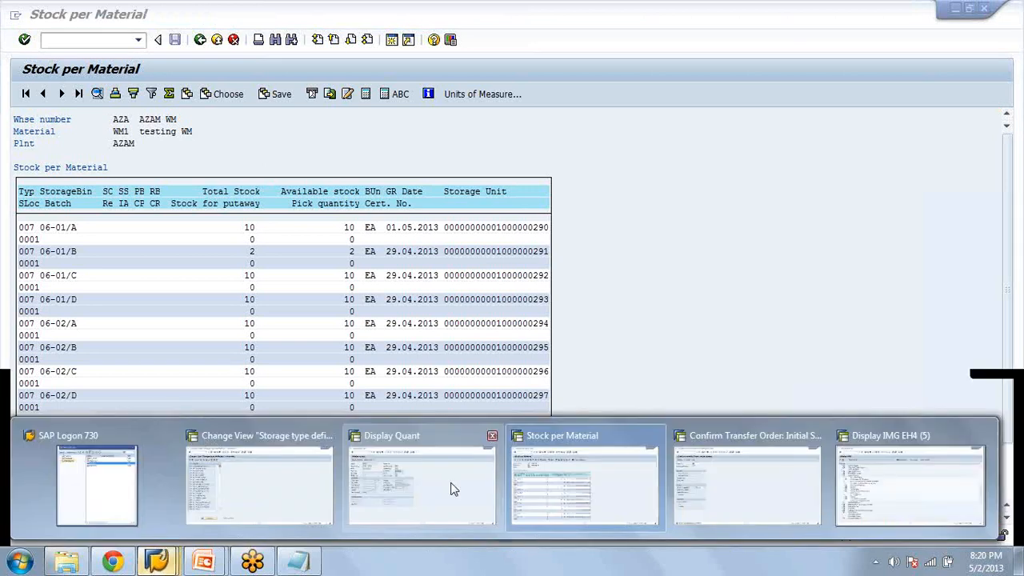
pyautogui.click(392, 491)
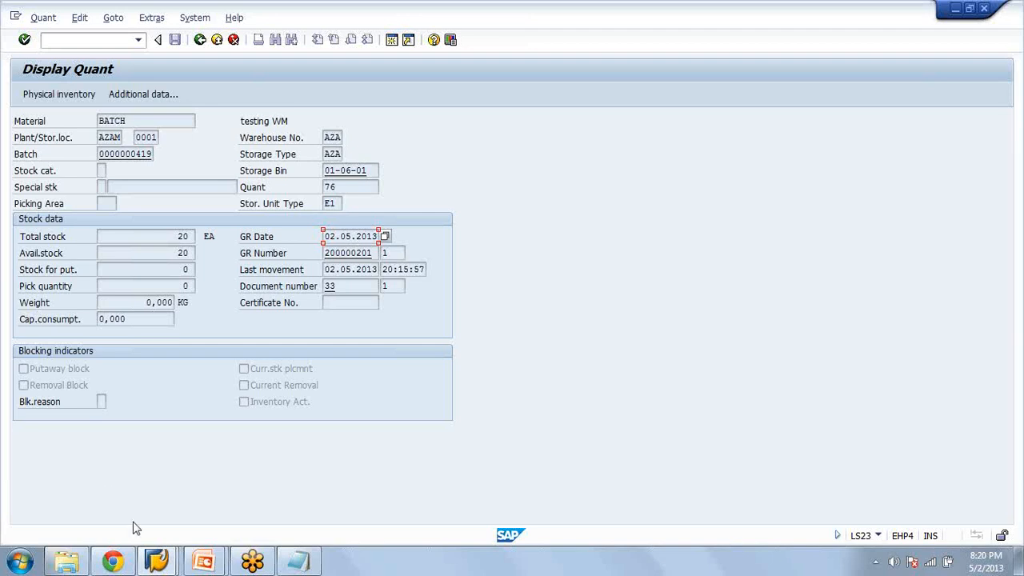
# Reopen the High-rack storage details in the storage type session and examine the mixed storage and addition to stock settings
pyautogui.click(159, 562)
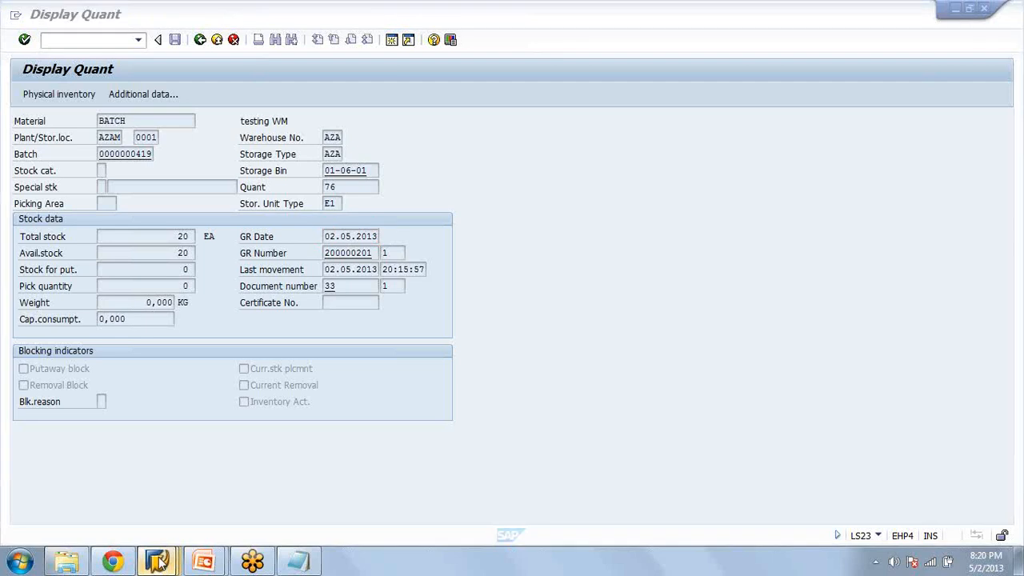
pyautogui.click(158, 563)
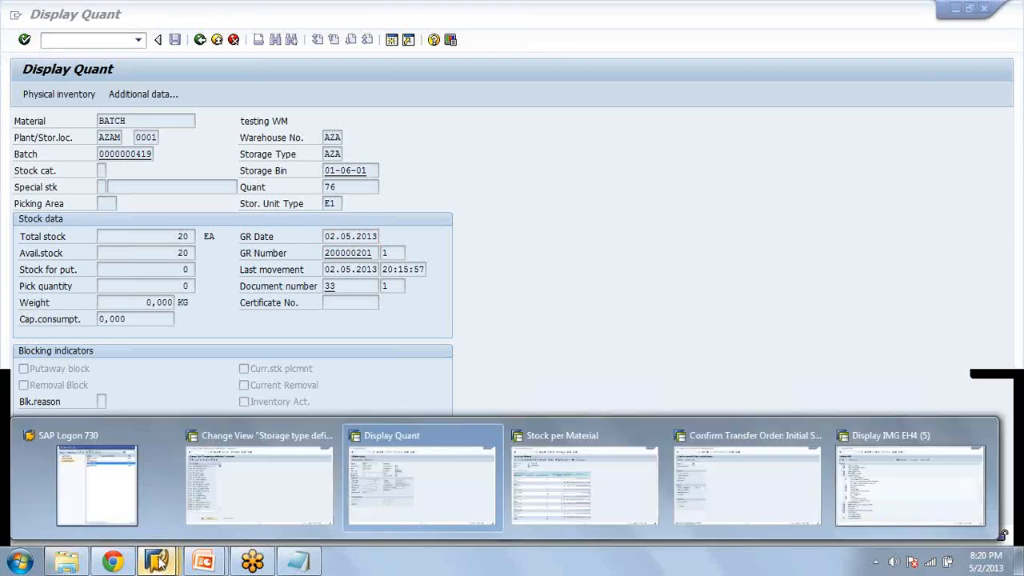
pyautogui.click(295, 502)
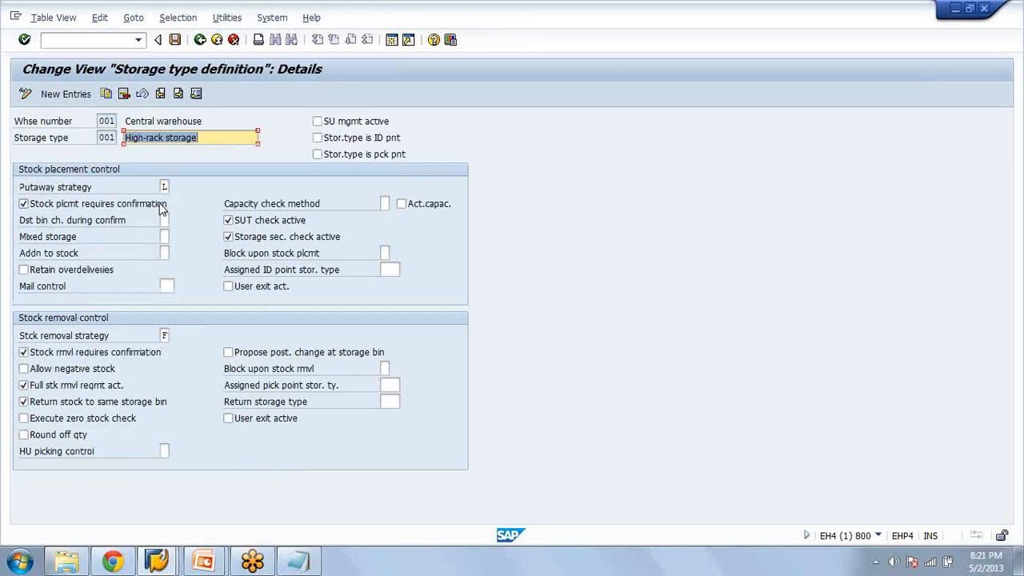
pyautogui.click(162, 233)
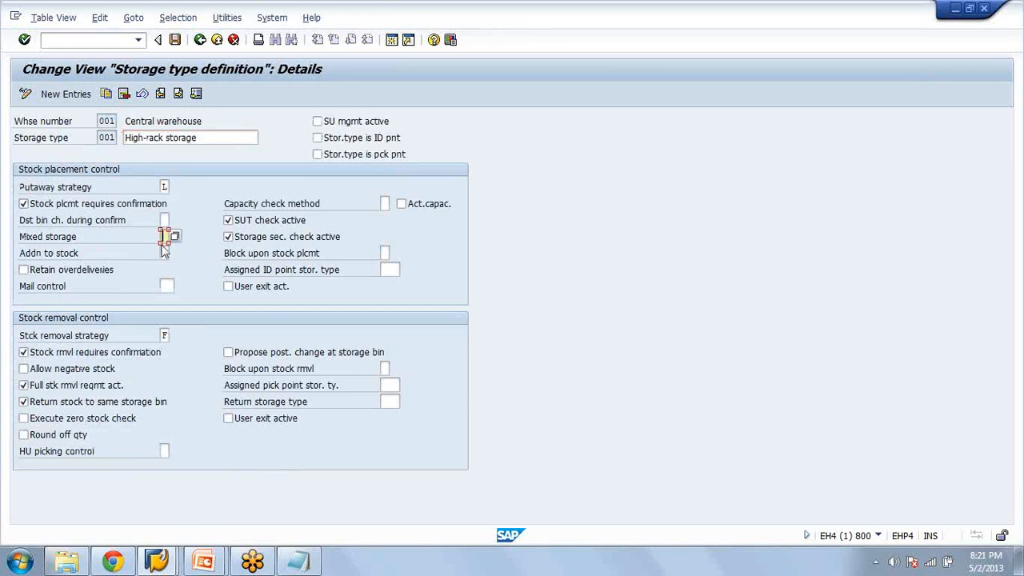
pyautogui.click(164, 253)
# Review the putaway strategies available for High-rack storage, including Next empty bin, and close the list without choosing another strategy
pyautogui.click(164, 187)
pyautogui.click(176, 189)
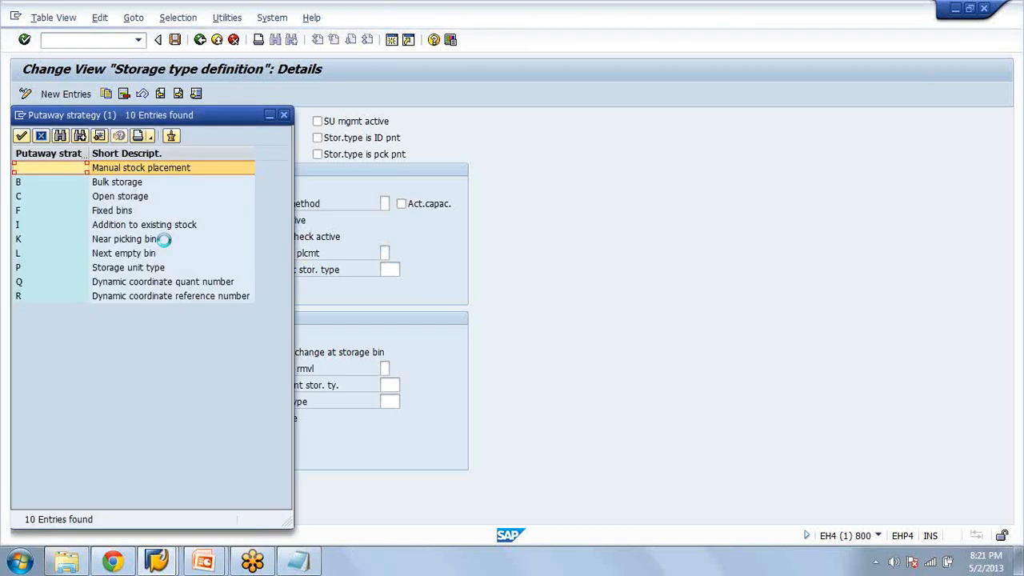
pyautogui.click(128, 253)
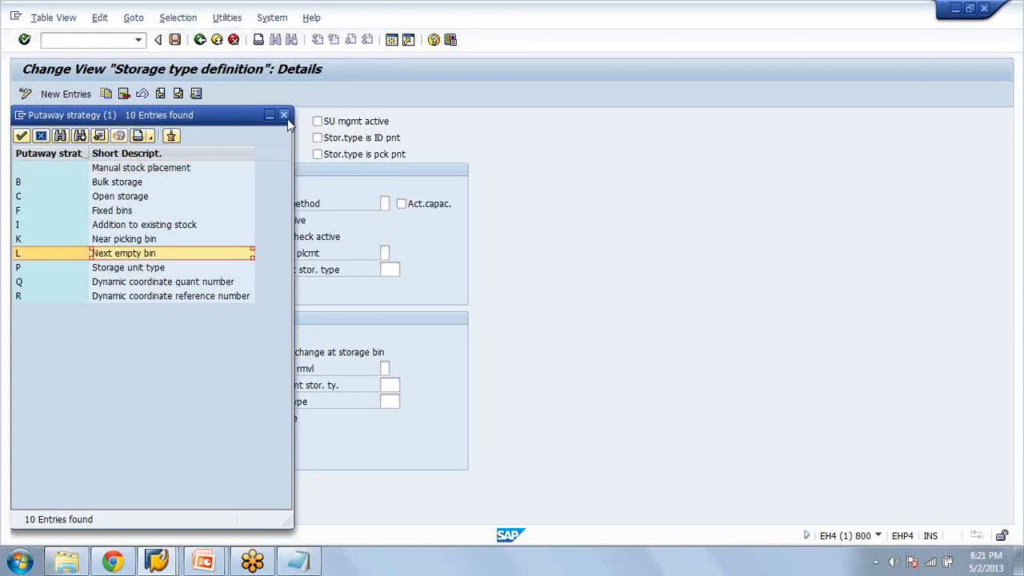
pyautogui.click(284, 116)
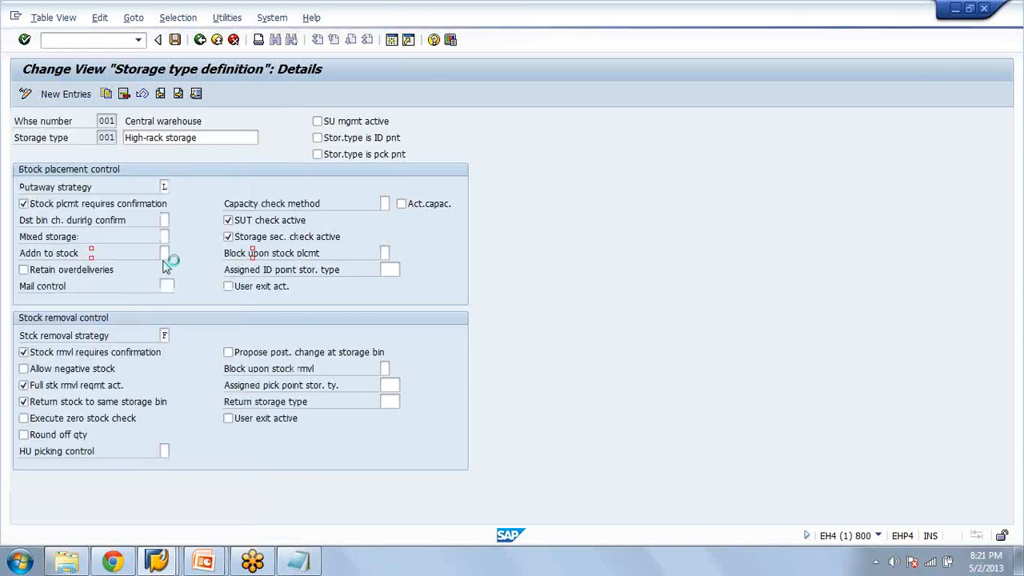
pyautogui.click(172, 185)
pyautogui.click(176, 186)
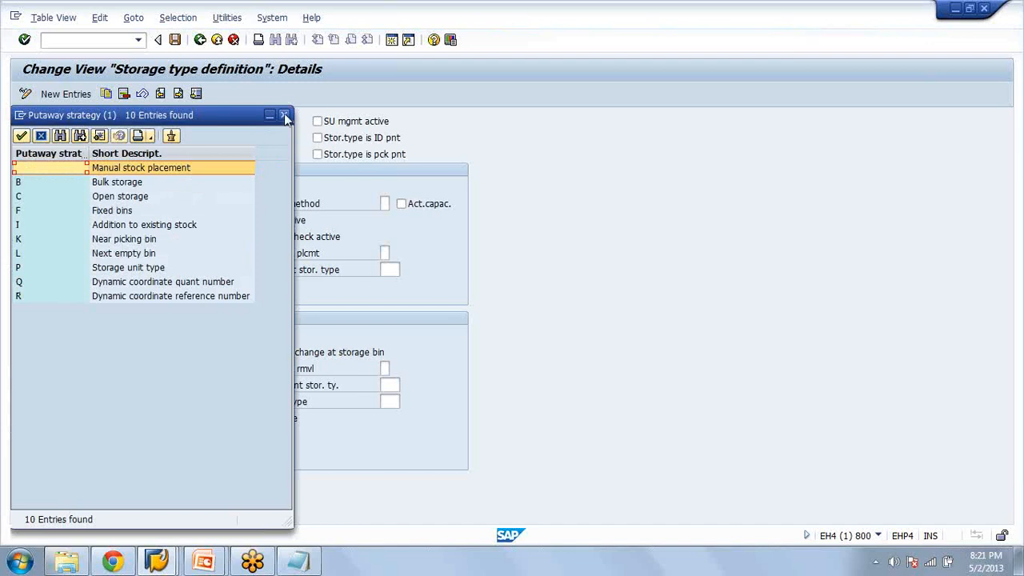
pyautogui.click(285, 117)
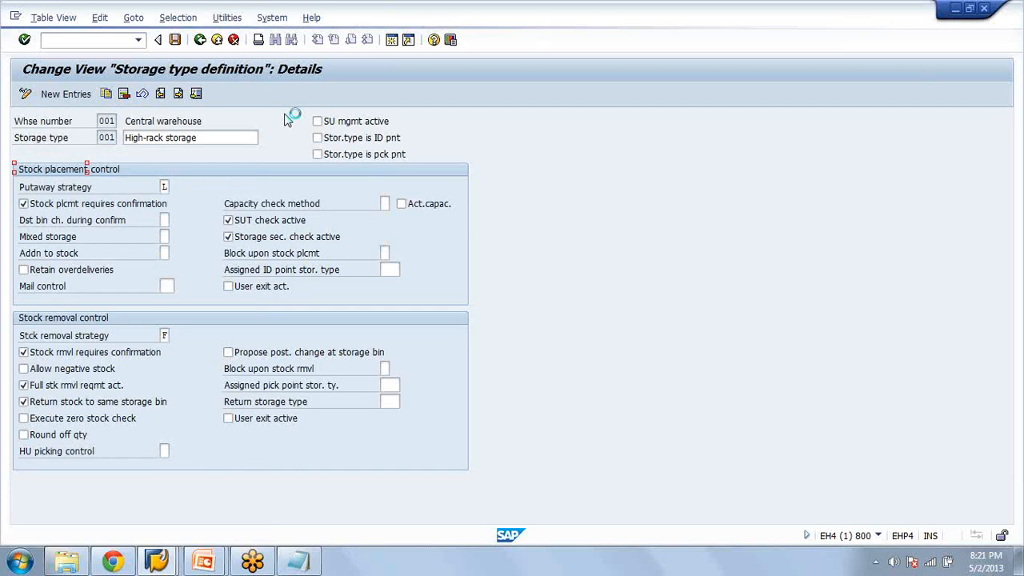
# Check the stock removal strategy of High-rack storage and switch back to the Display Quant session
pyautogui.click(165, 335)
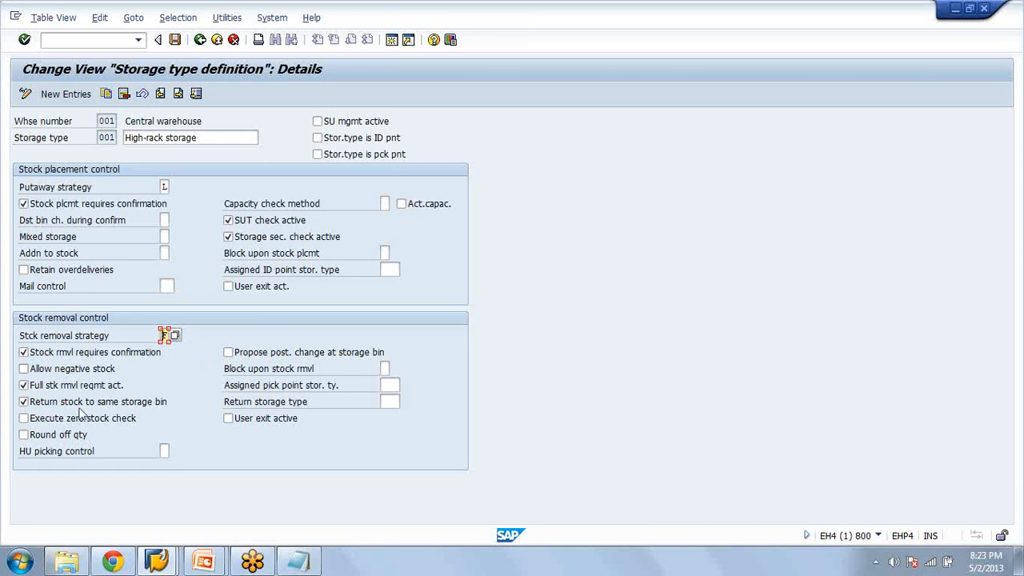
pyautogui.click(172, 566)
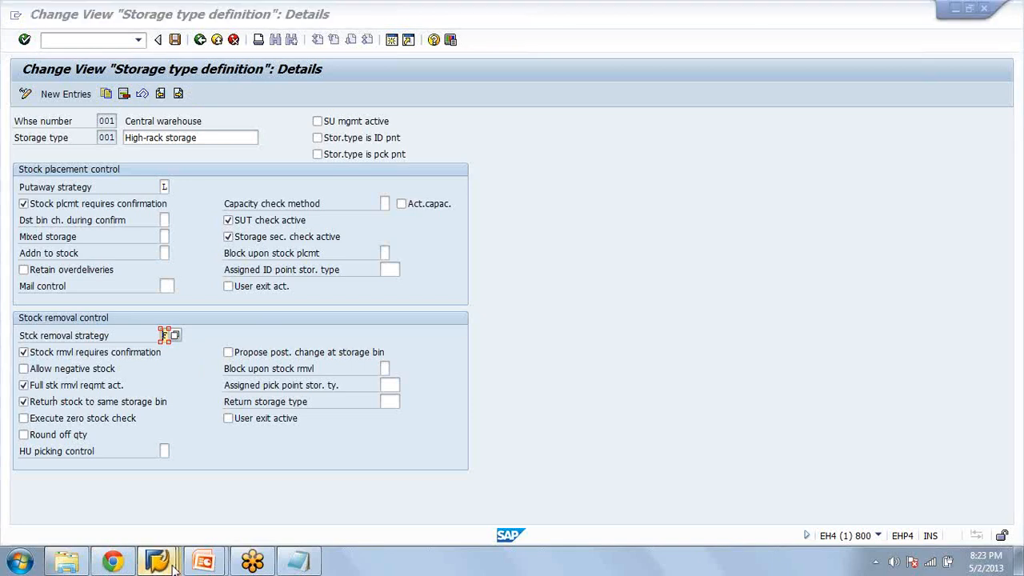
pyautogui.moveTo(173, 567)
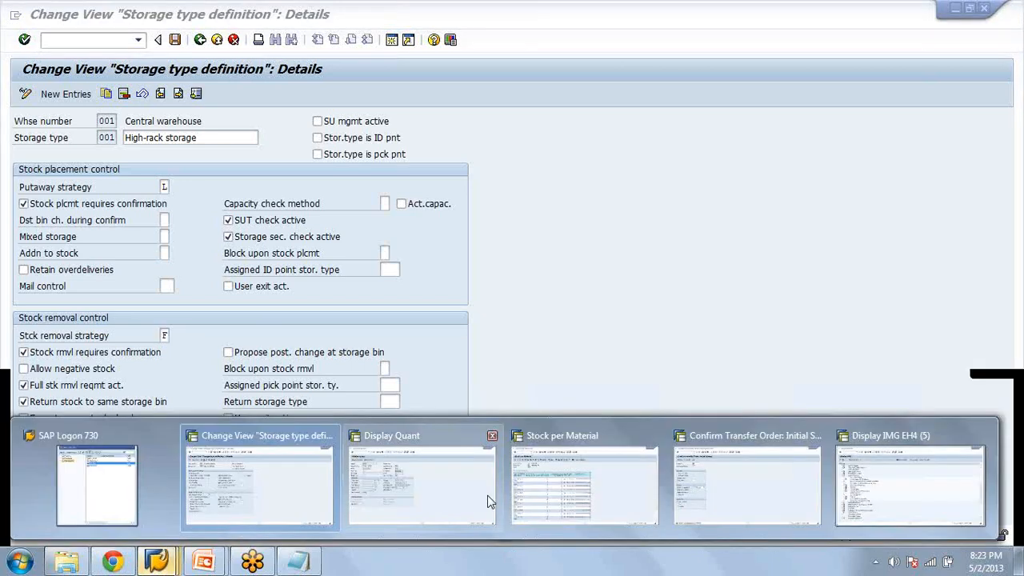
pyautogui.click(293, 484)
pyautogui.click(176, 562)
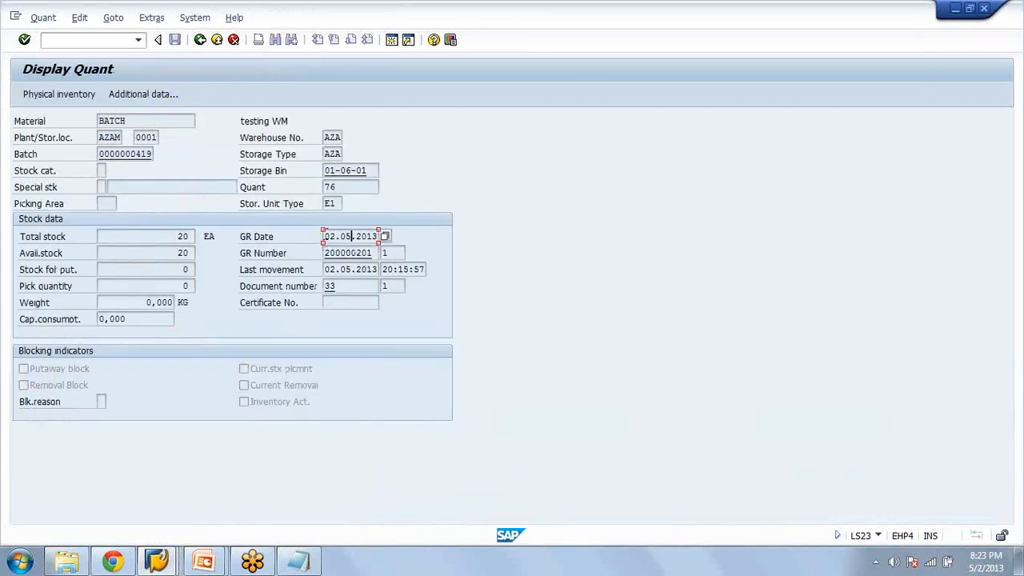
# Examine the goods receipt date and goods receipt number of the quant of material BATCH
pyautogui.moveTo(326, 236); pyautogui.dragTo(356, 236)
pyautogui.click(373, 253)
pyautogui.click(373, 253)
pyautogui.click(373, 253)
pyautogui.click(360, 250)
pyautogui.click(371, 252)
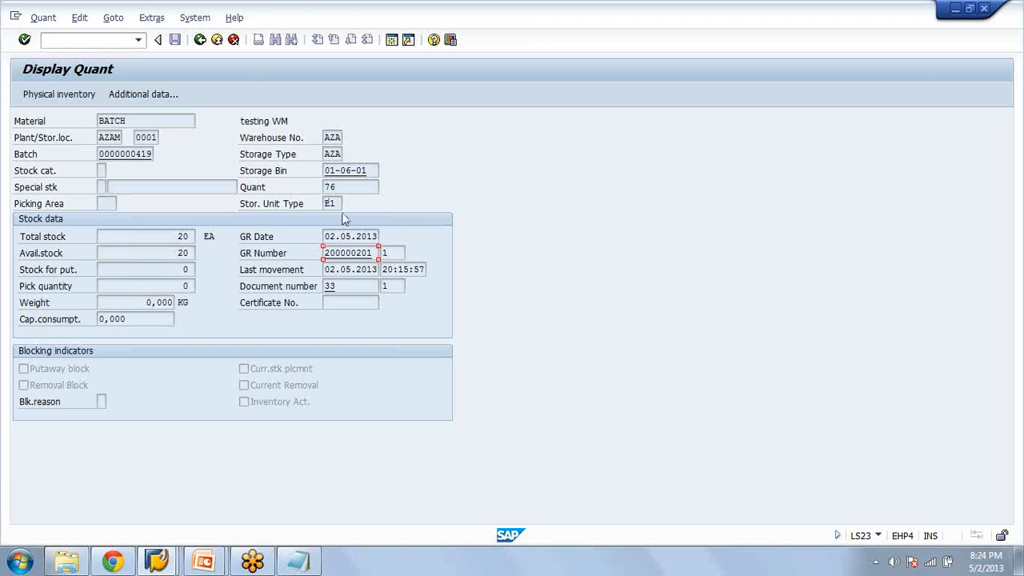
pyautogui.moveTo(326, 237); pyautogui.dragTo(377, 238)
pyautogui.click(374, 251)
pyautogui.moveTo(324, 236); pyautogui.dragTo(376, 237)
pyautogui.click(372, 252)
pyautogui.click(375, 253)
pyautogui.click(158, 562)
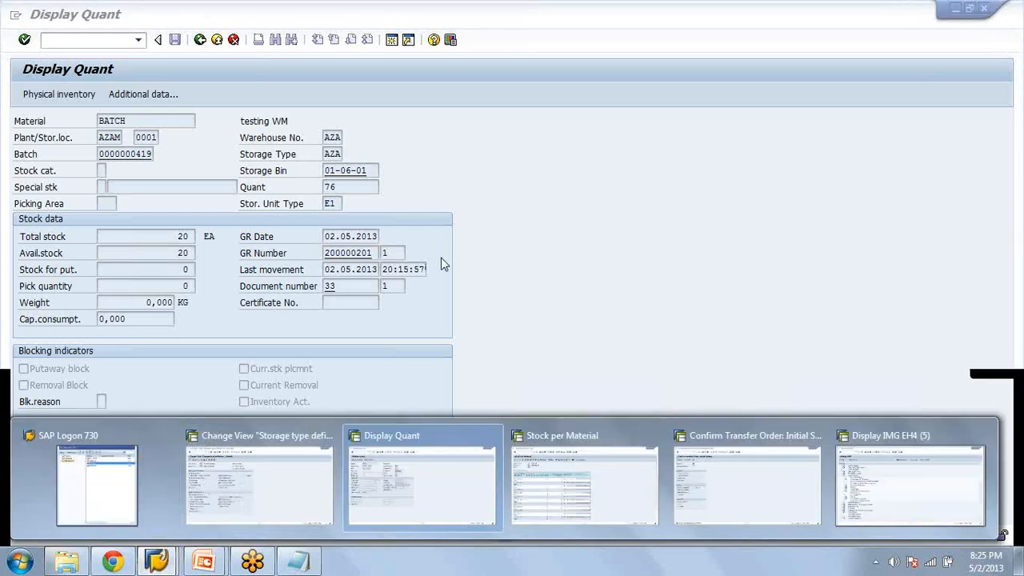
pyautogui.click(444, 262)
# Consult the Different Putaway Strategy slide of WM Overview.pptx in PowerPoint, and review the addition to existing stock options for High-rack storage in SAP
pyautogui.click(216, 560)
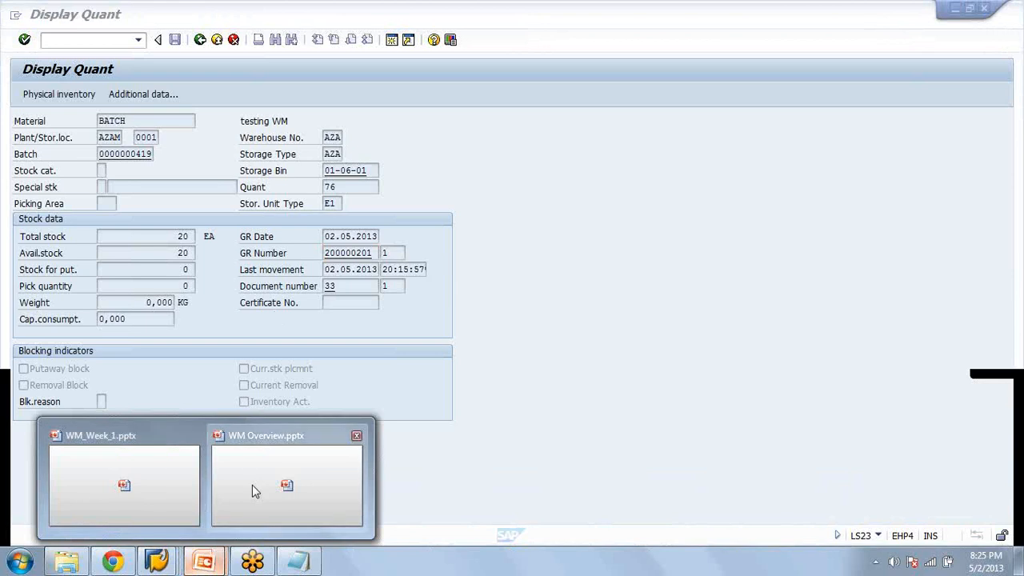
pyautogui.click(251, 485)
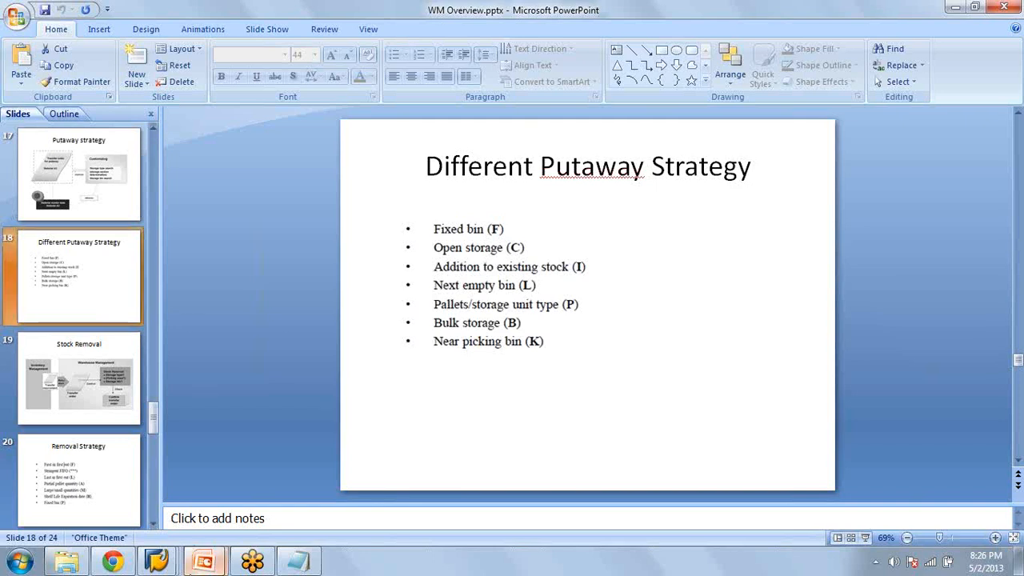
pyautogui.moveTo(296, 560)
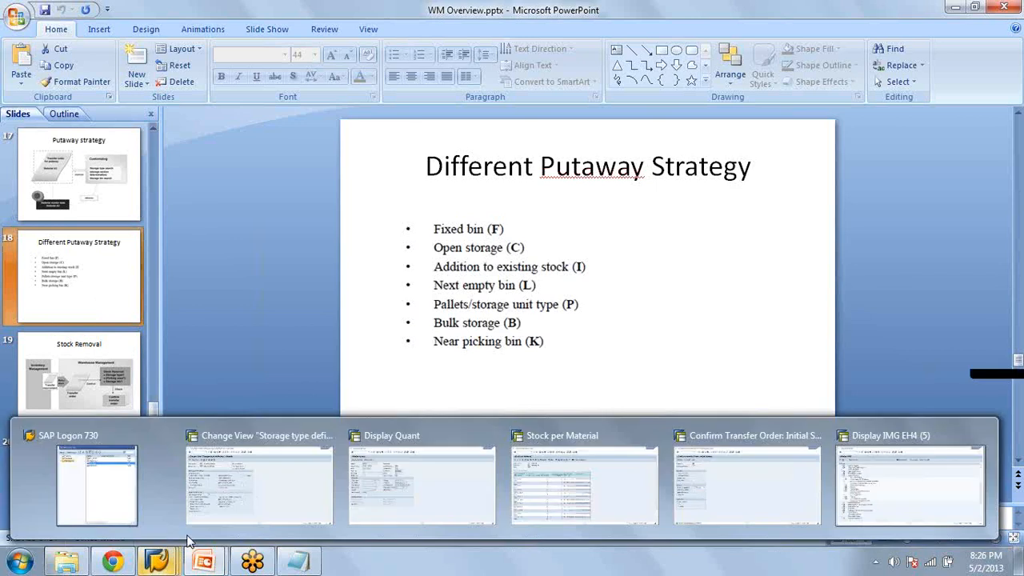
pyautogui.click(298, 470)
pyautogui.click(174, 255)
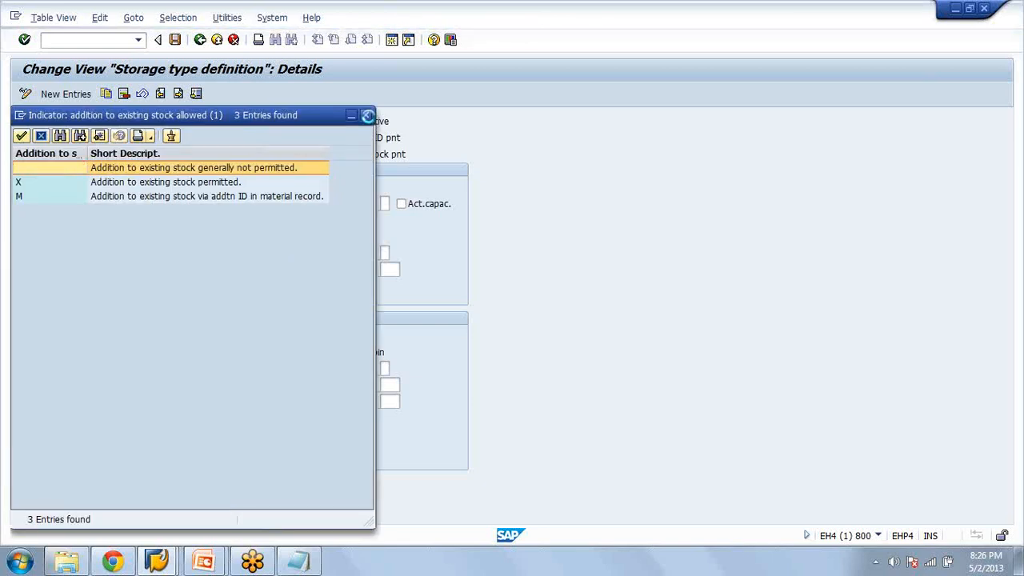
pyautogui.click(367, 116)
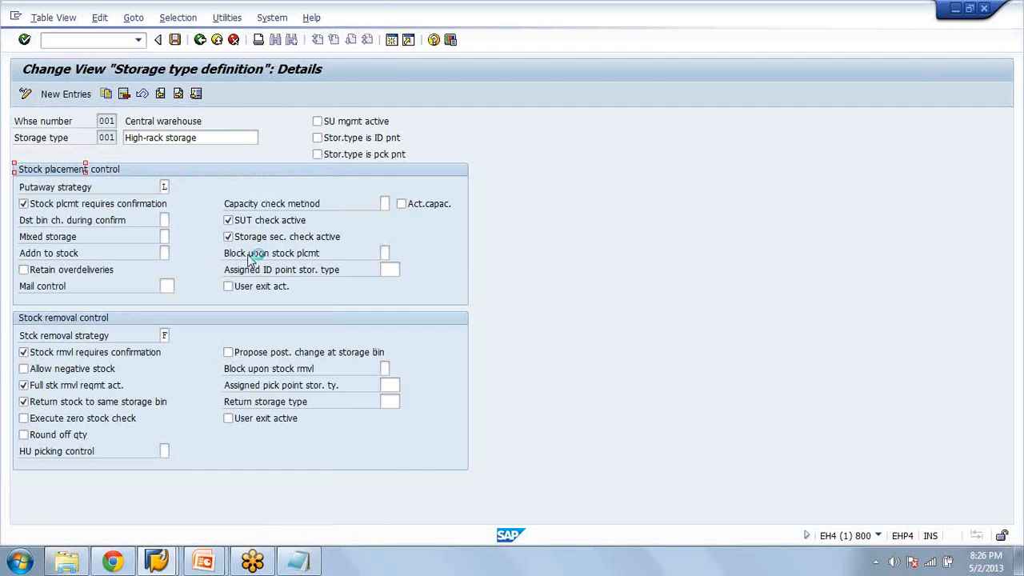
pyautogui.click(160, 252)
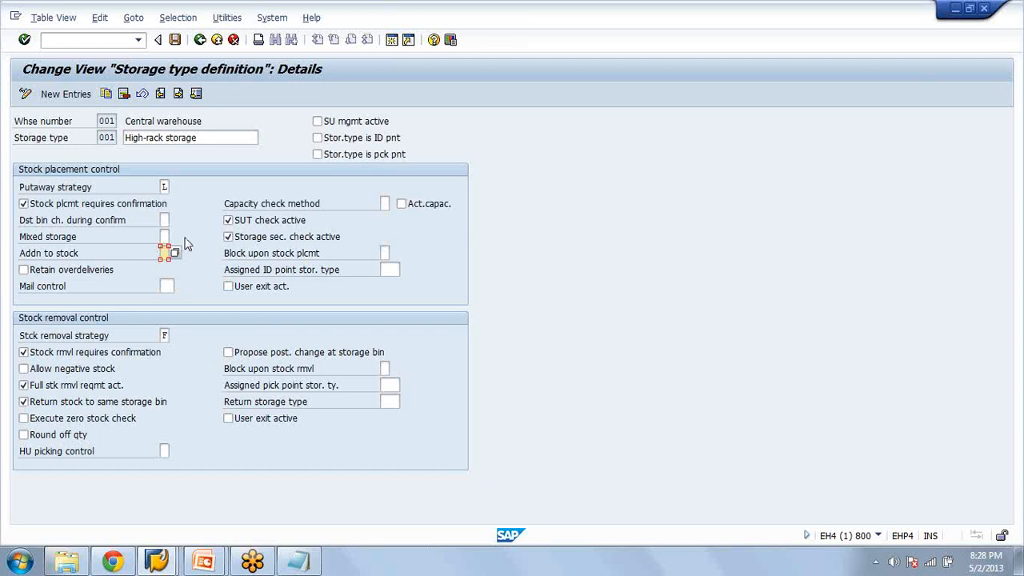
# Examine the mixed storage and addition to stock fields in the stock placement control of High-rack storage
pyautogui.click(168, 560)
pyautogui.click(164, 236)
pyautogui.click(164, 253)
pyautogui.click(165, 236)
pyautogui.press('Up')
pyautogui.click(163, 237)
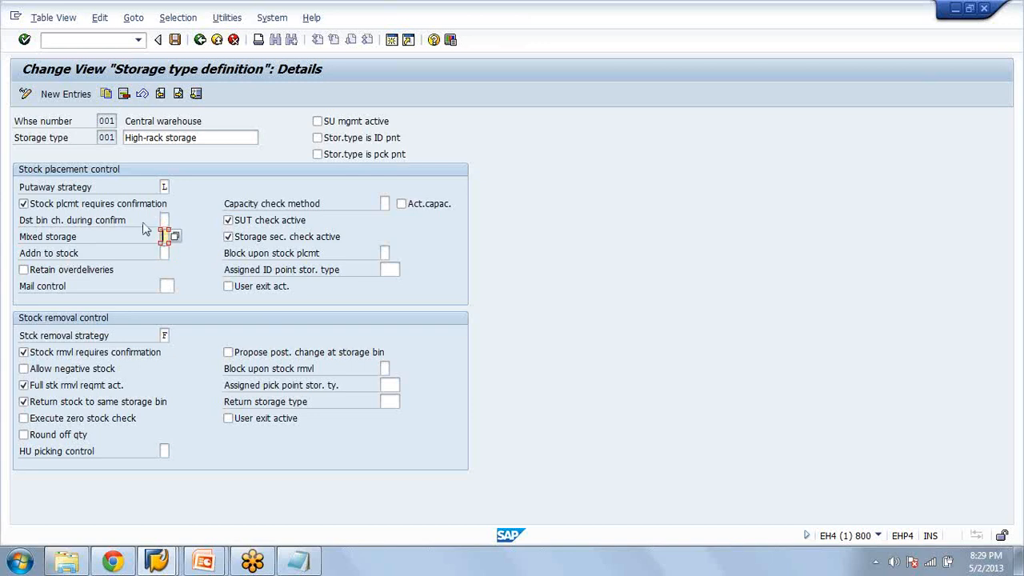
pyautogui.click(173, 239)
pyautogui.click(245, 255)
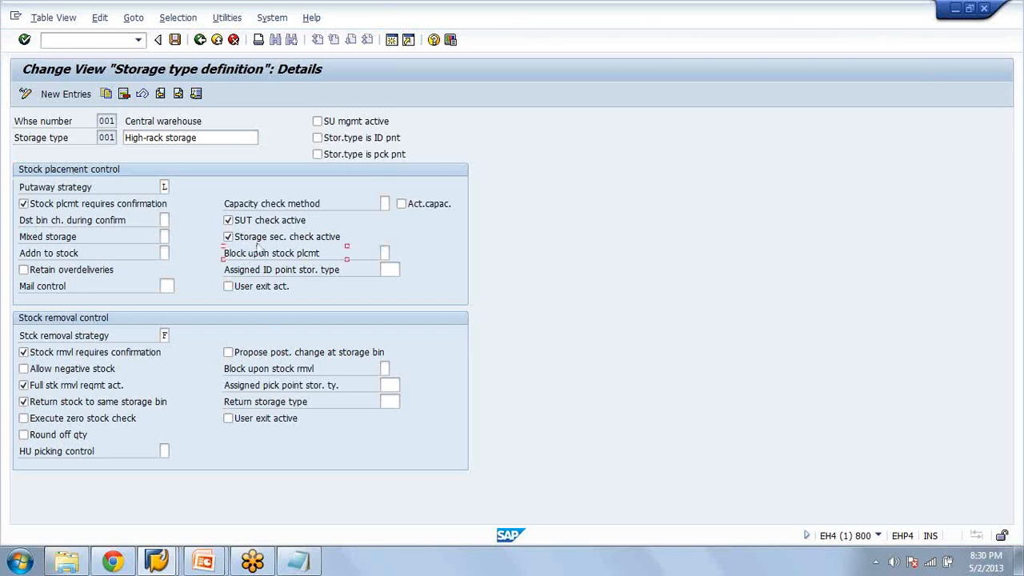
pyautogui.click(1007, 172)
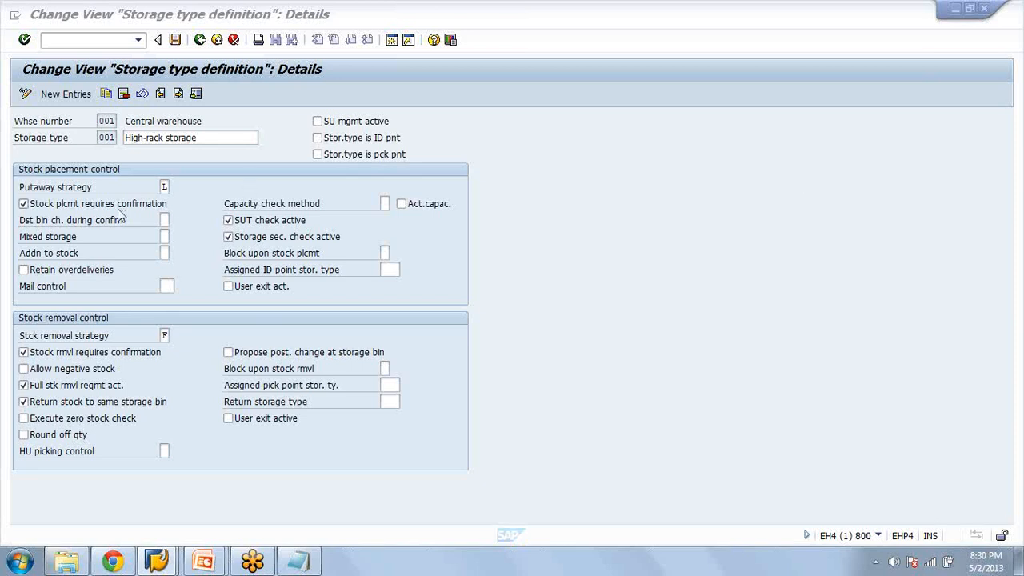
pyautogui.click(78, 240)
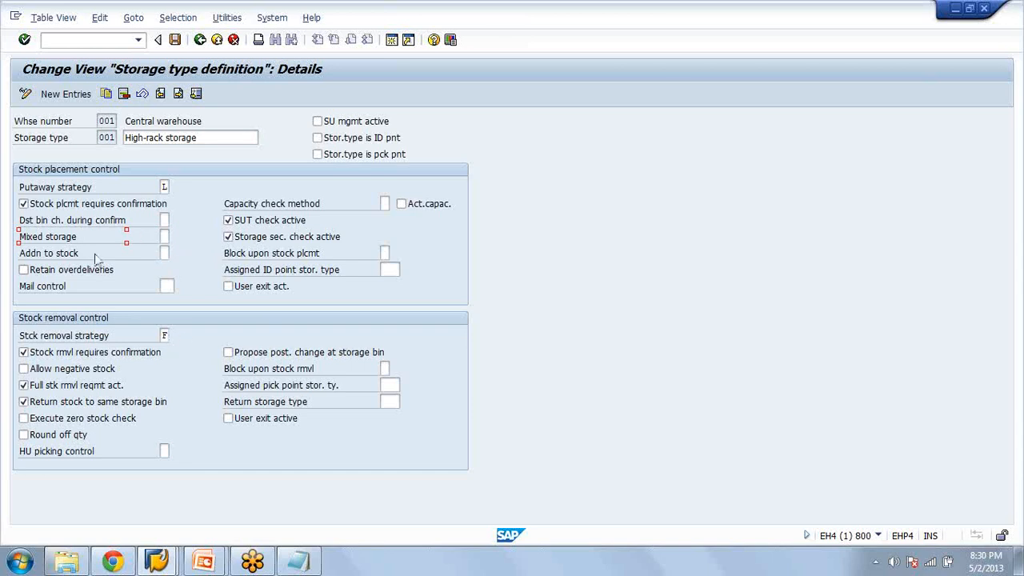
# Look at the stock removal strategy field of High-rack storage and compare it with the goods receipt date in the Display Quant session
pyautogui.click(164, 336)
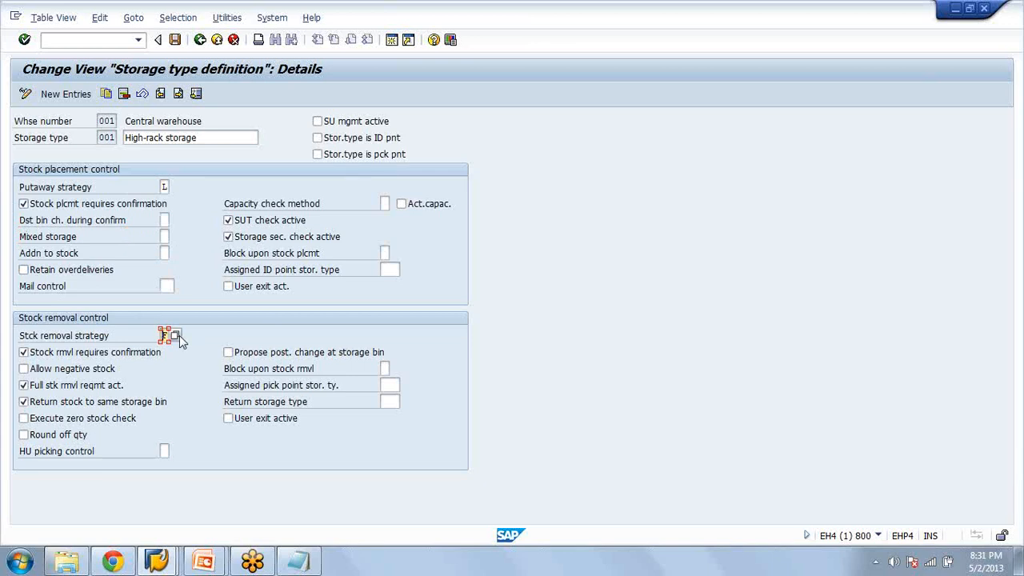
pyautogui.click(158, 564)
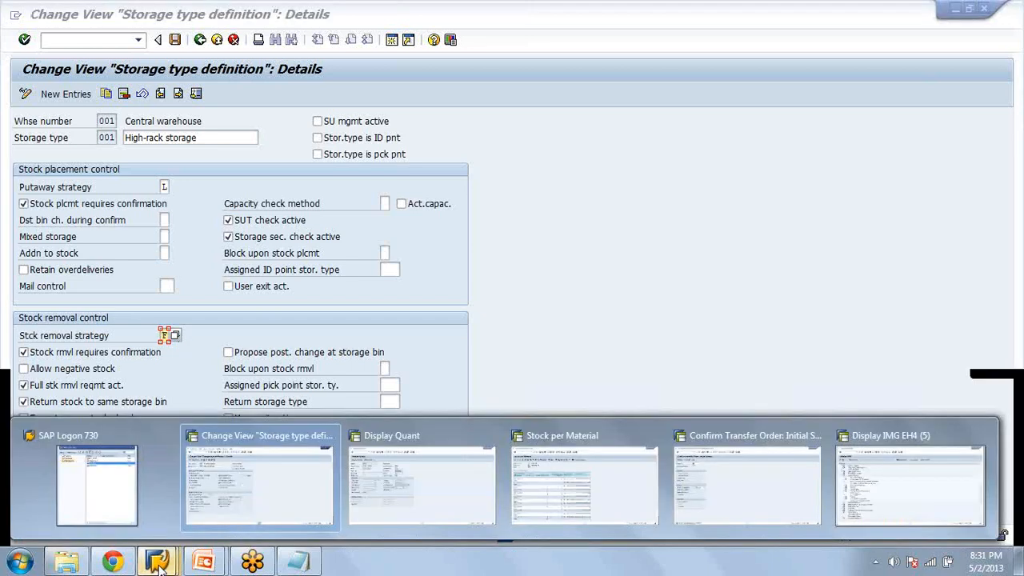
pyautogui.click(452, 445)
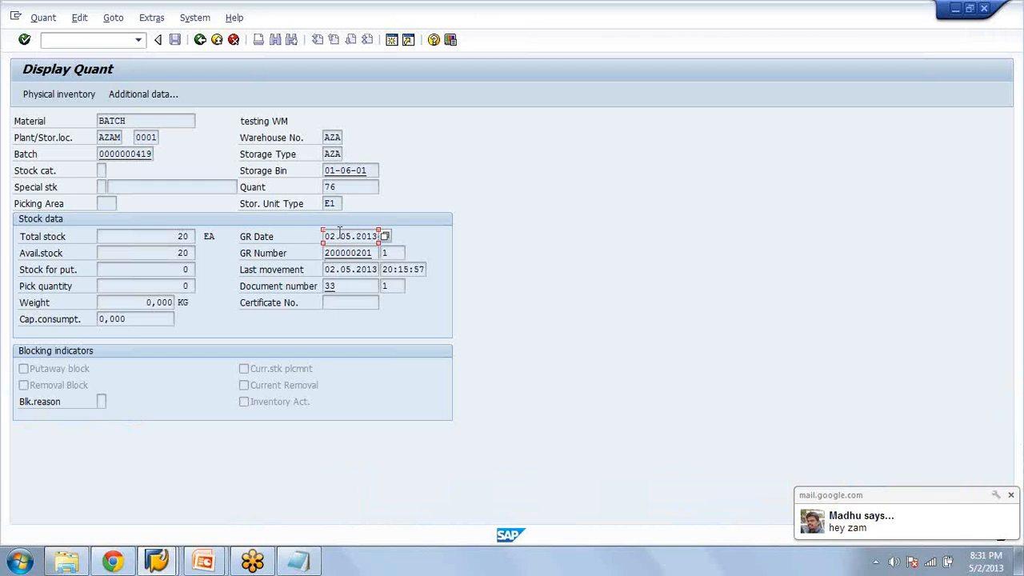
pyautogui.click(350, 237)
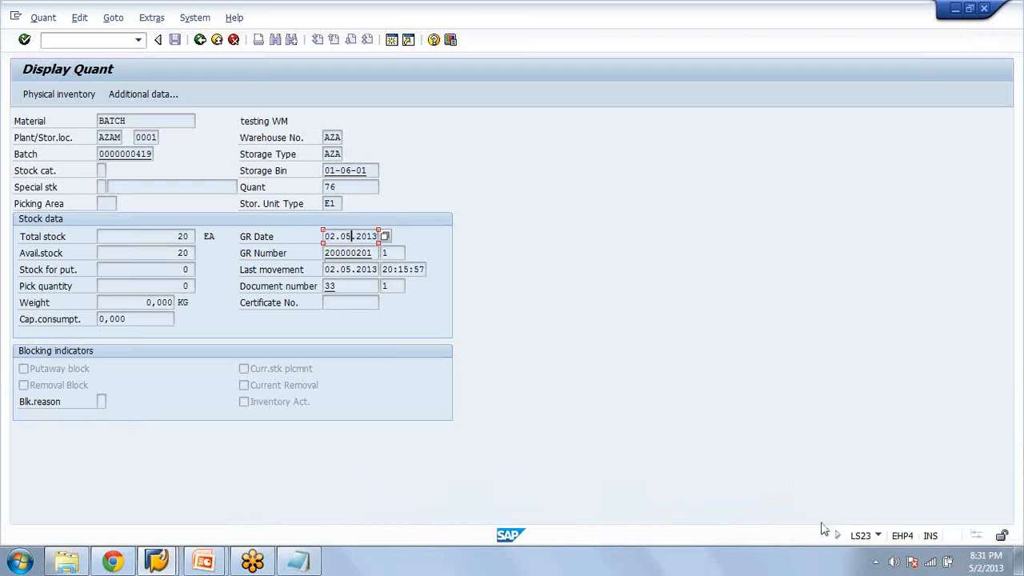
# Switch to Gmail in Chrome, reply to the chat contact with "i m in meeting" and "will ping u later", and close the chat
pyautogui.hotkey('alt', 'Tab')
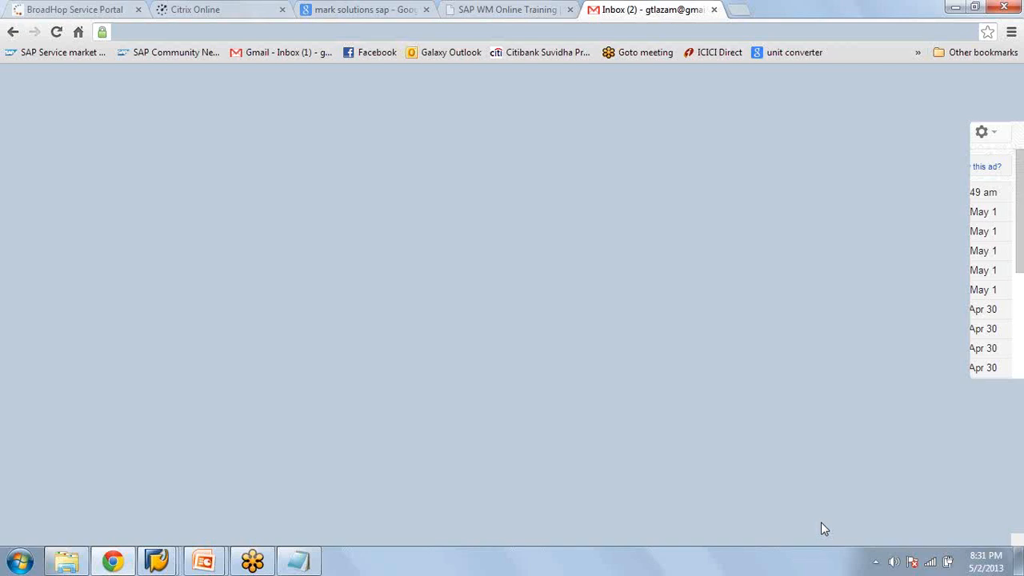
pyautogui.click(873, 521)
pyautogui.write('hi anna.... i m in meeting')
pyautogui.press('Return')
pyautogui.write('will ping u ')
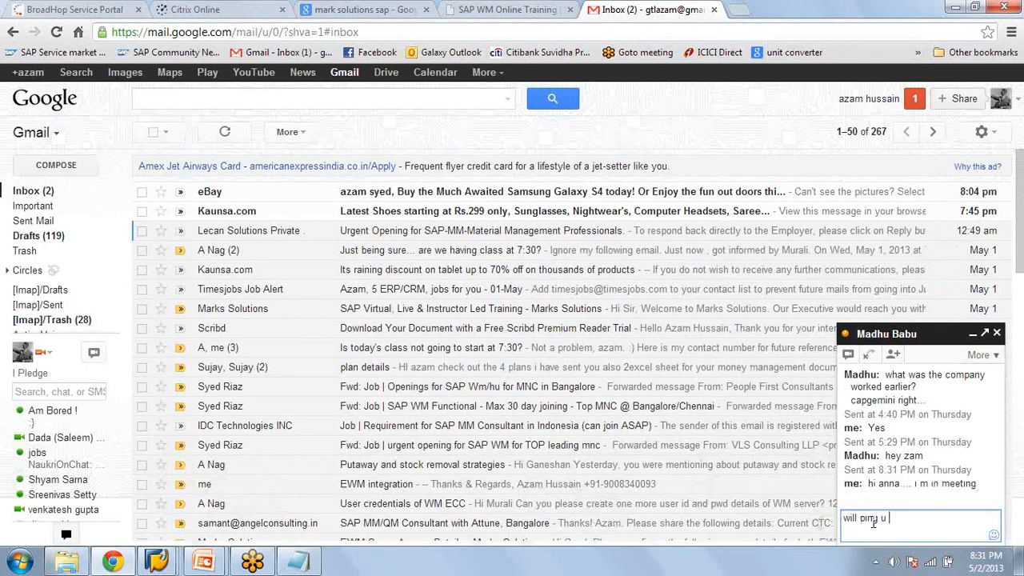
pyautogui.write('later')
pyautogui.press('Return')
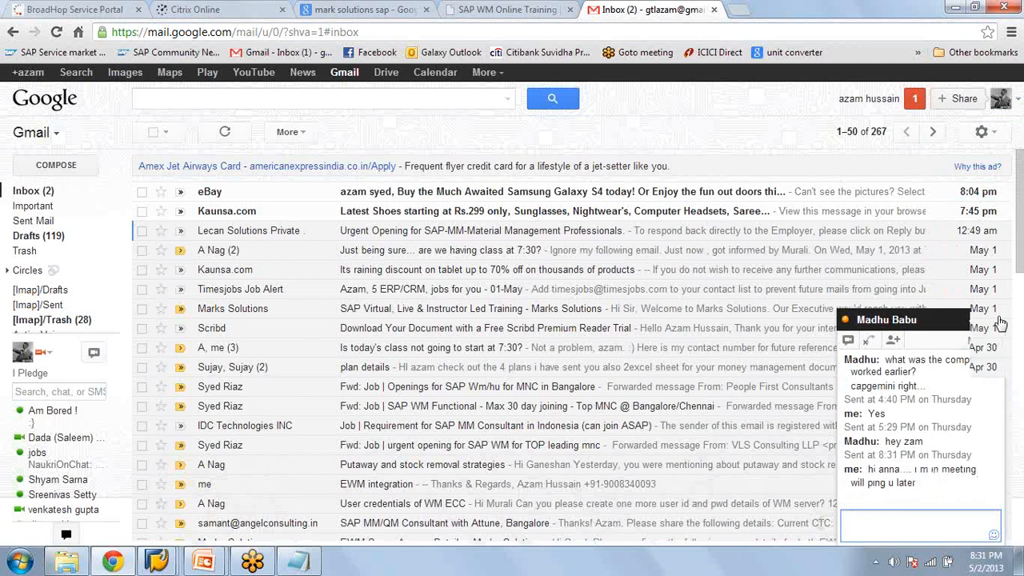
pyautogui.click(1000, 322)
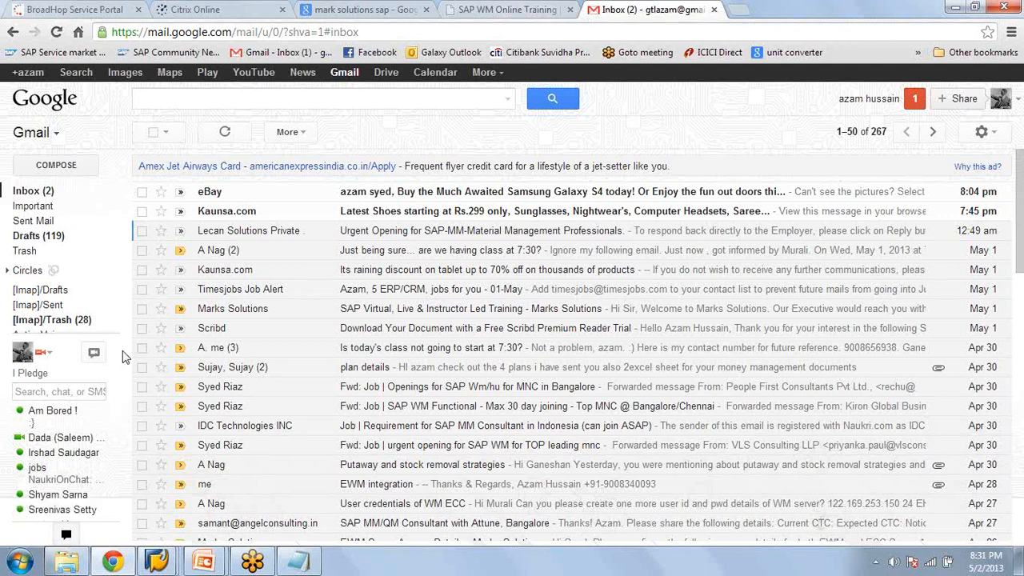
pyautogui.click(997, 318)
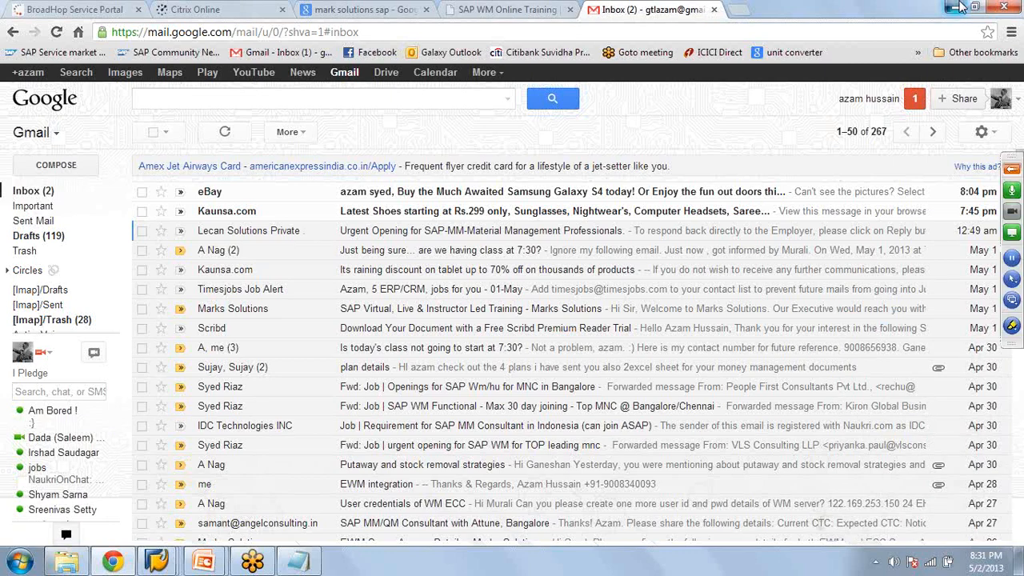
pyautogui.click(959, 8)
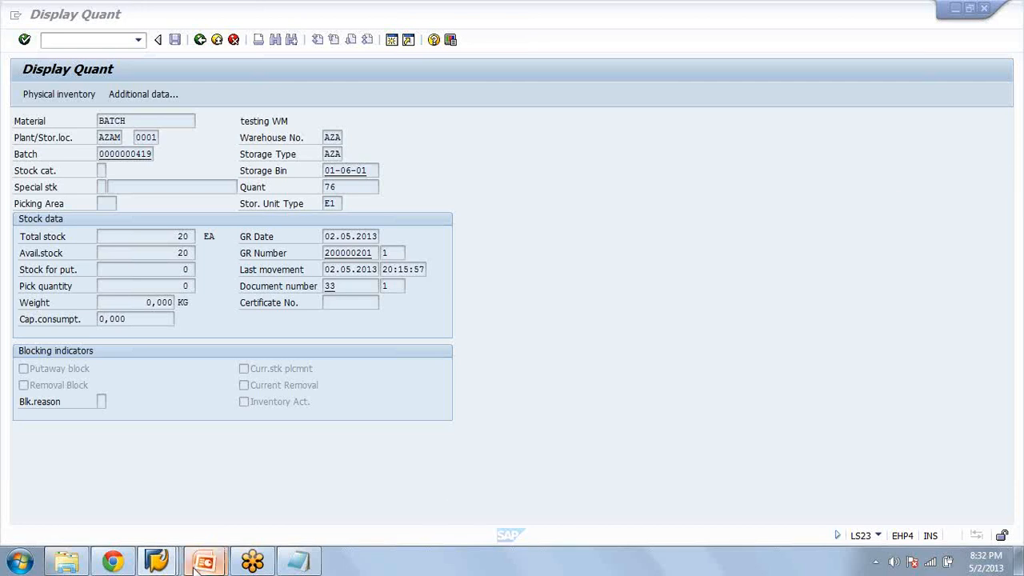
# Review the Different Putaway Strategy, Stock Removal and Removal Strategy slides of WM Overview.pptx in PowerPoint
pyautogui.moveTo(194, 565)
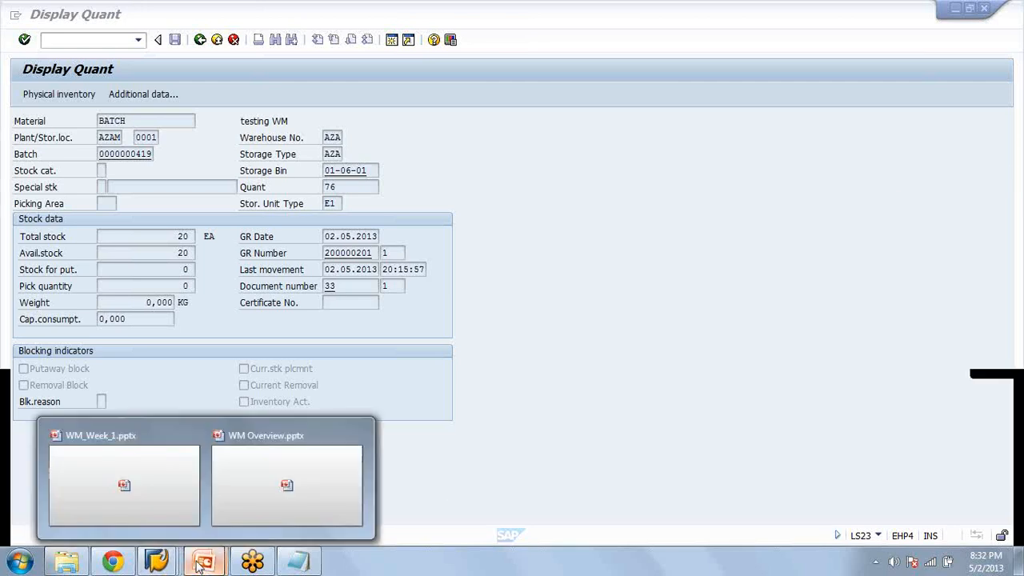
pyautogui.click(317, 499)
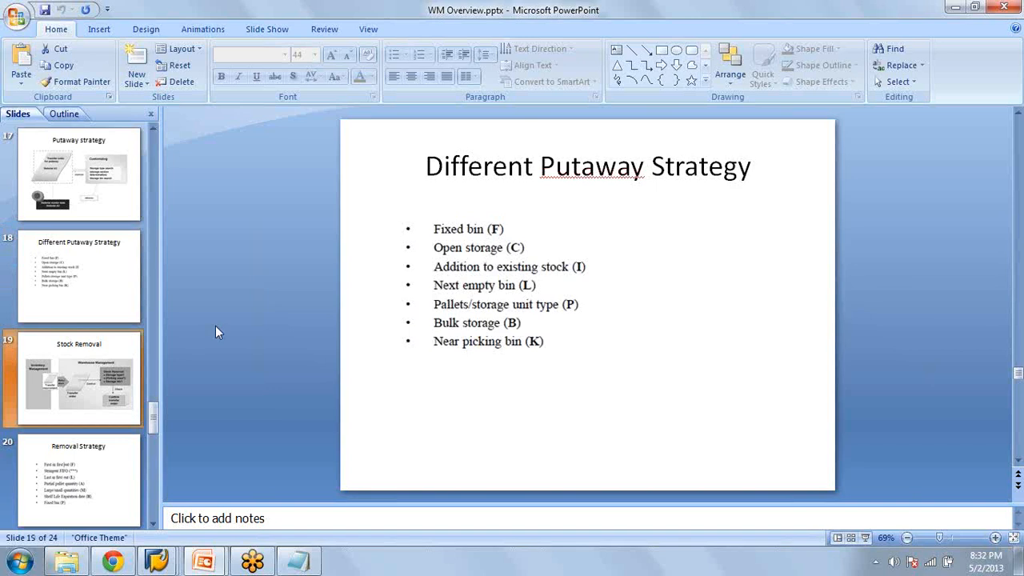
pyautogui.press('Down')
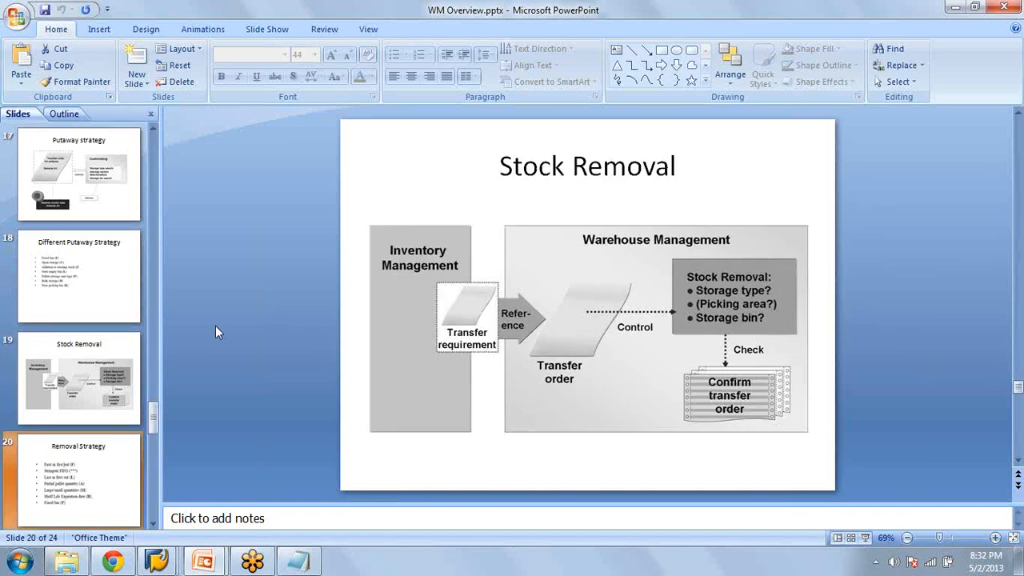
pyautogui.press('Up')
pyautogui.press('Up')
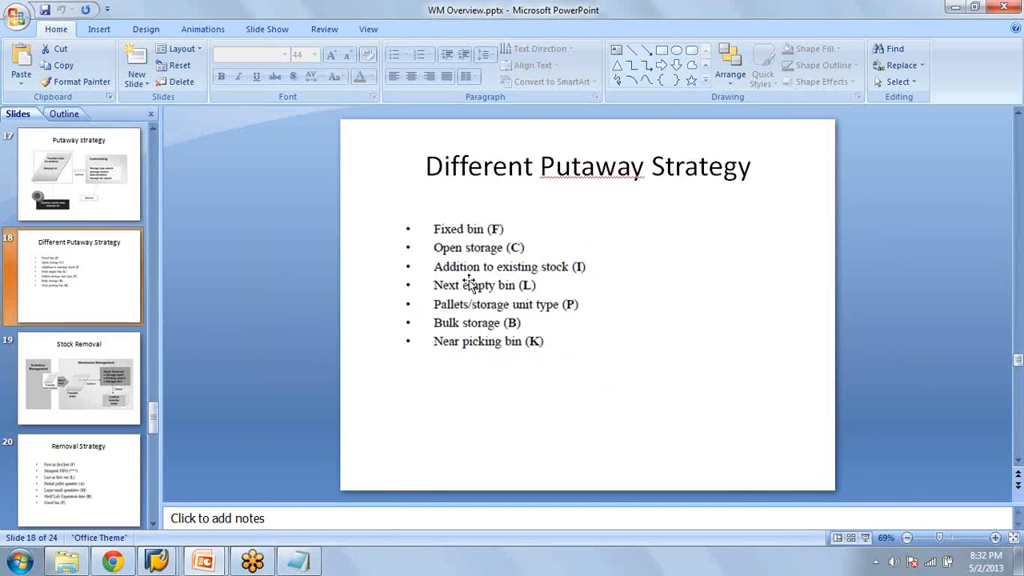
pyautogui.scroll(-2, 471, 281)
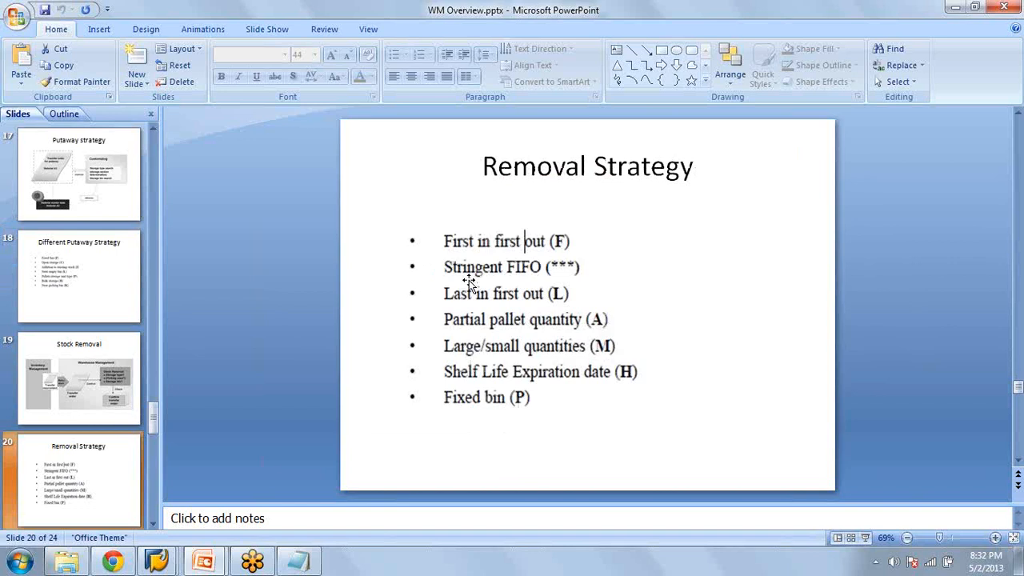
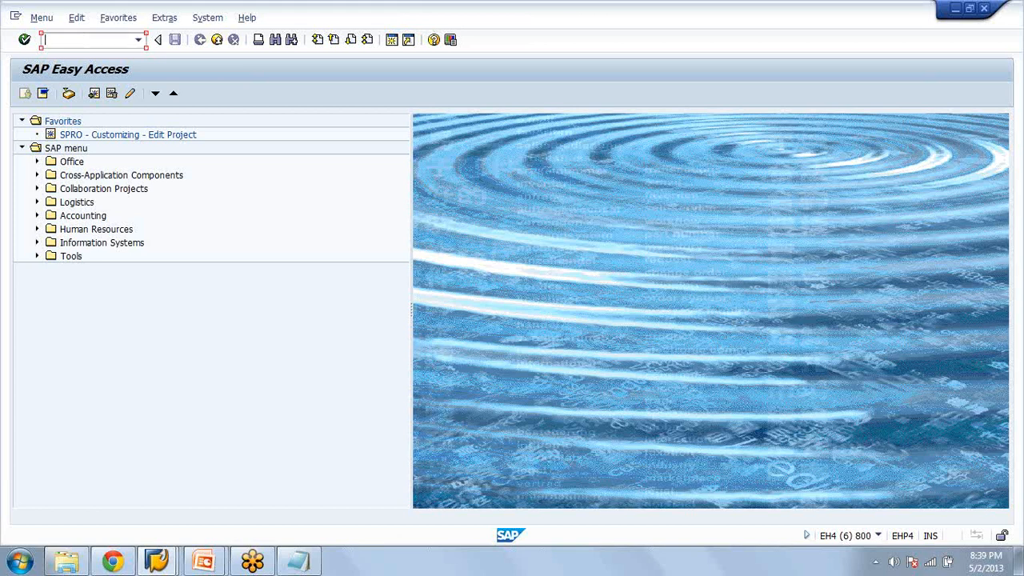
# Enter a new standard purchase order with transaction ME21N for vendor AZAM: 10 EA of material WM at 10,00 INR for azam plant, storage location 0001
pyautogui.write('/nme21n')
pyautogui.press('Return')
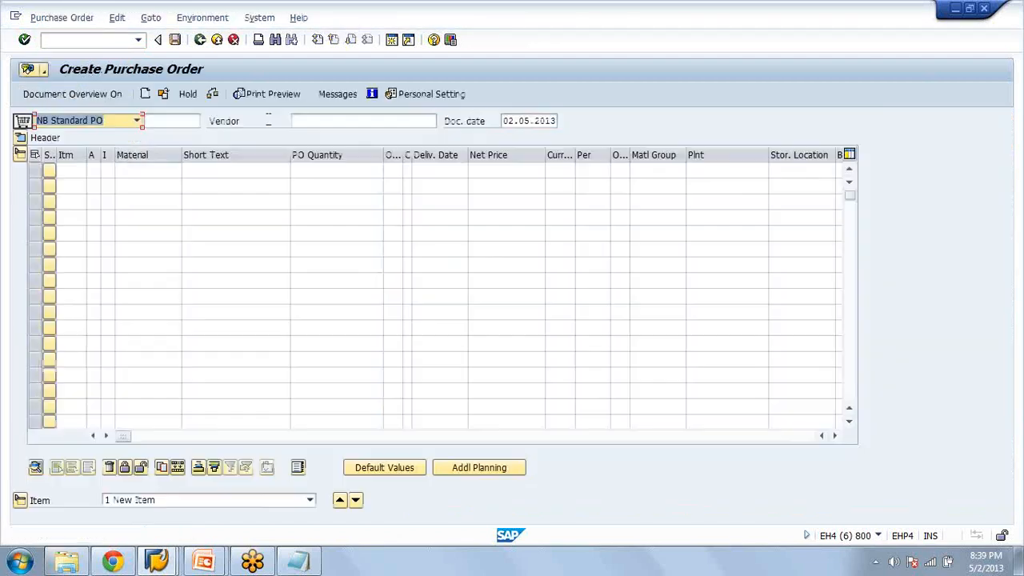
pyautogui.click(321, 126)
pyautogui.write('azam')
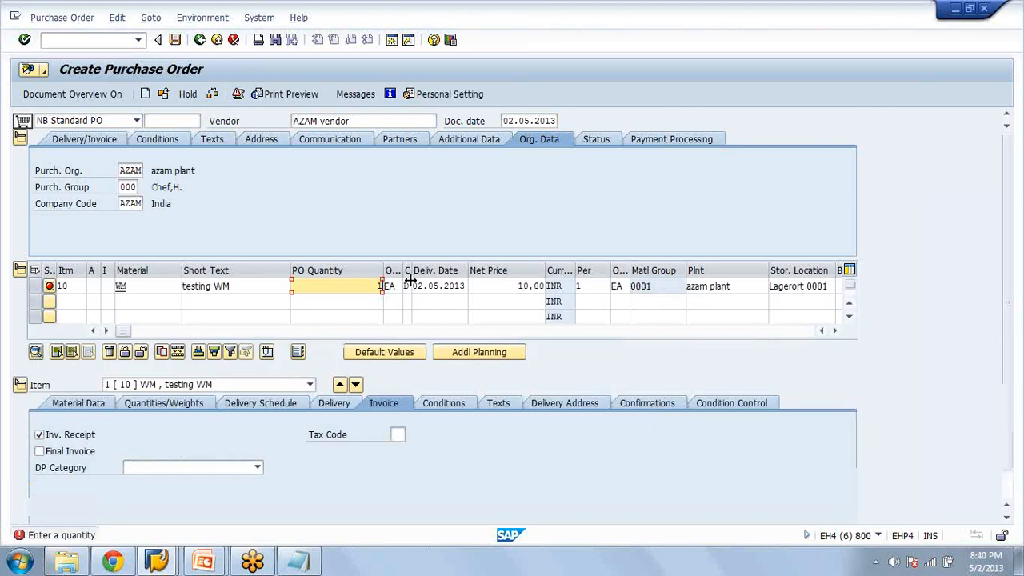
pyautogui.write('0')
pyautogui.press('Return')
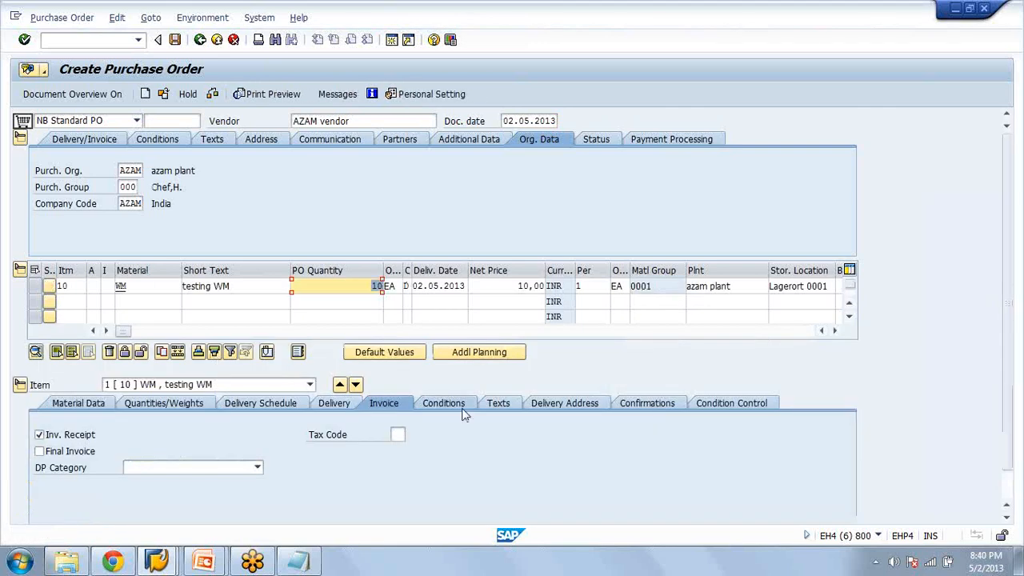
# Set the stock type in the item's delivery data to S Blocked stock and save the purchase order
pyautogui.click(328, 408)
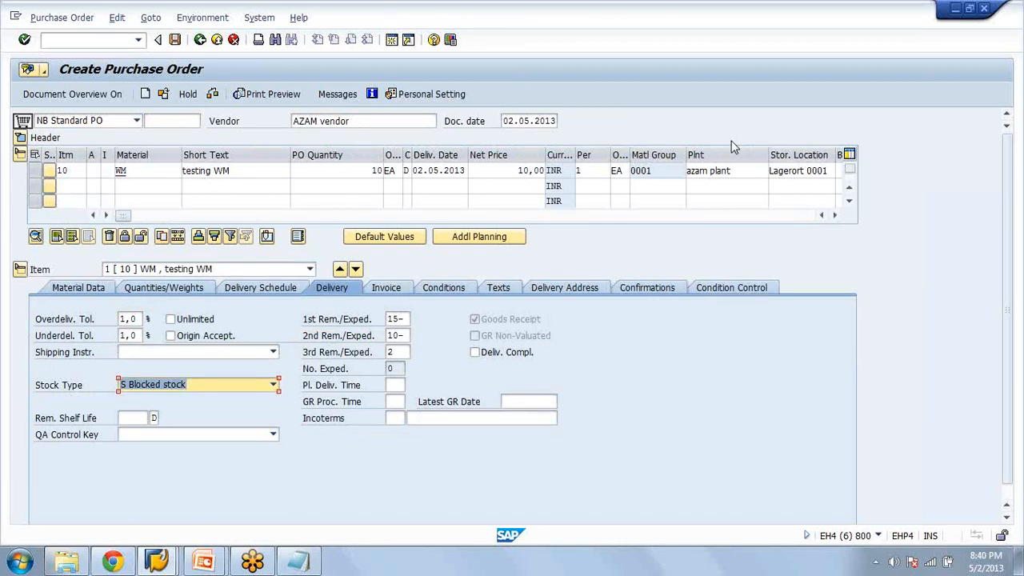
pyautogui.click(1013, 196)
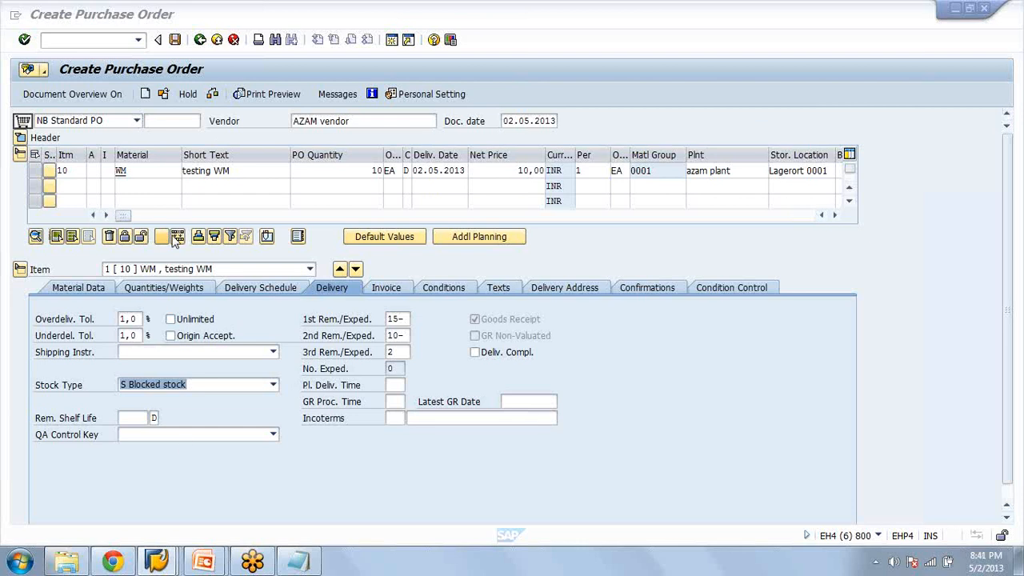
pyautogui.click(451, 9)
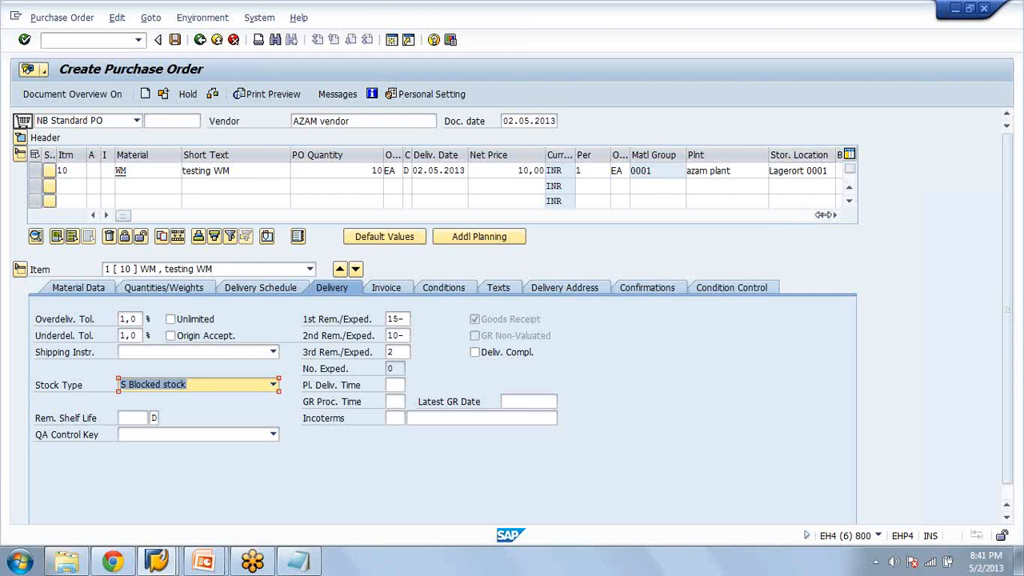
pyautogui.press('Return')
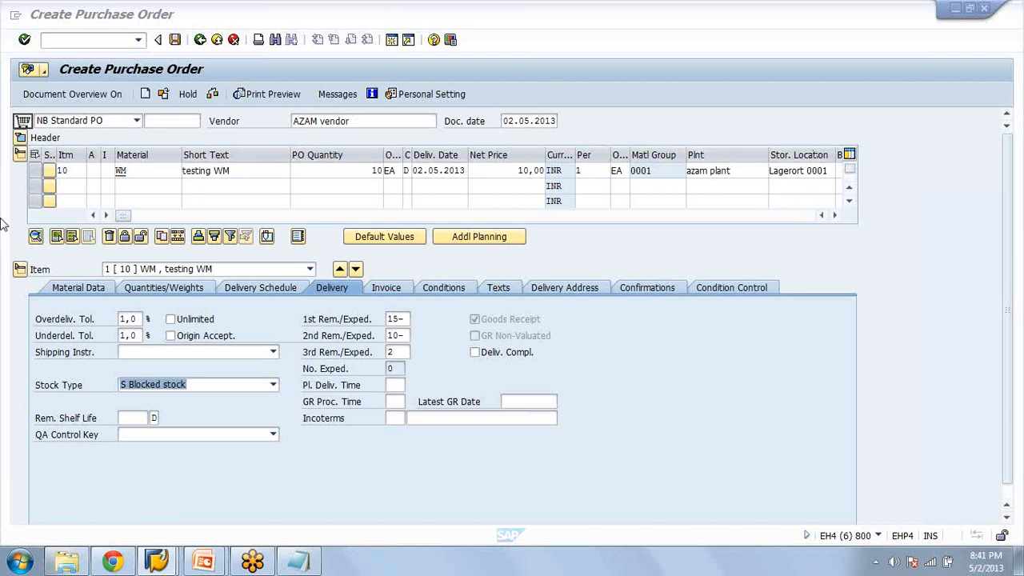
pyautogui.click(201, 426)
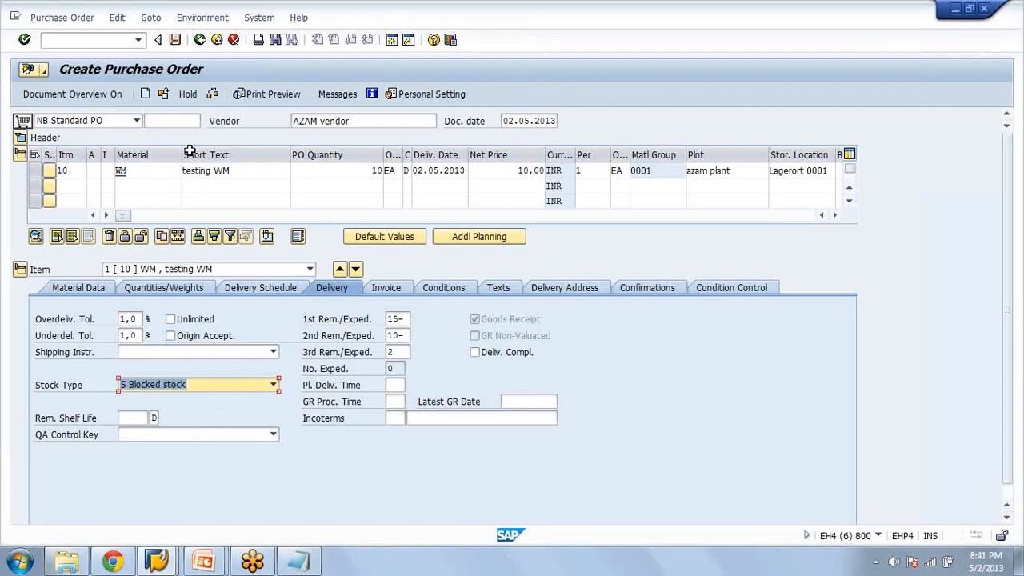
pyautogui.click(174, 40)
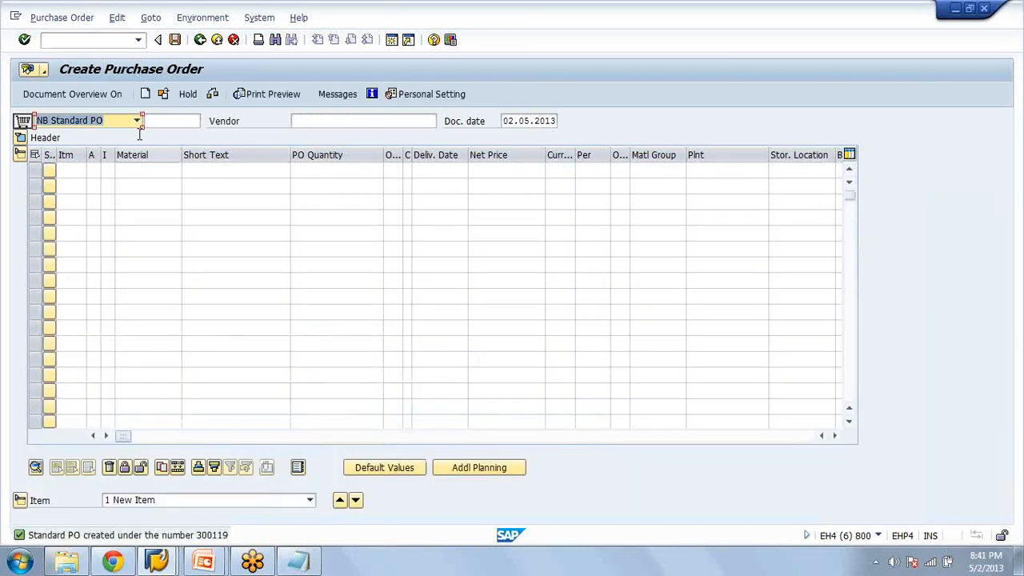
# Post a goods receipt with transaction MIGO against the new purchase order, marking its single item as OK
pyautogui.click(108, 40)
pyautogui.write('/nmigo')
pyautogui.press('Return')
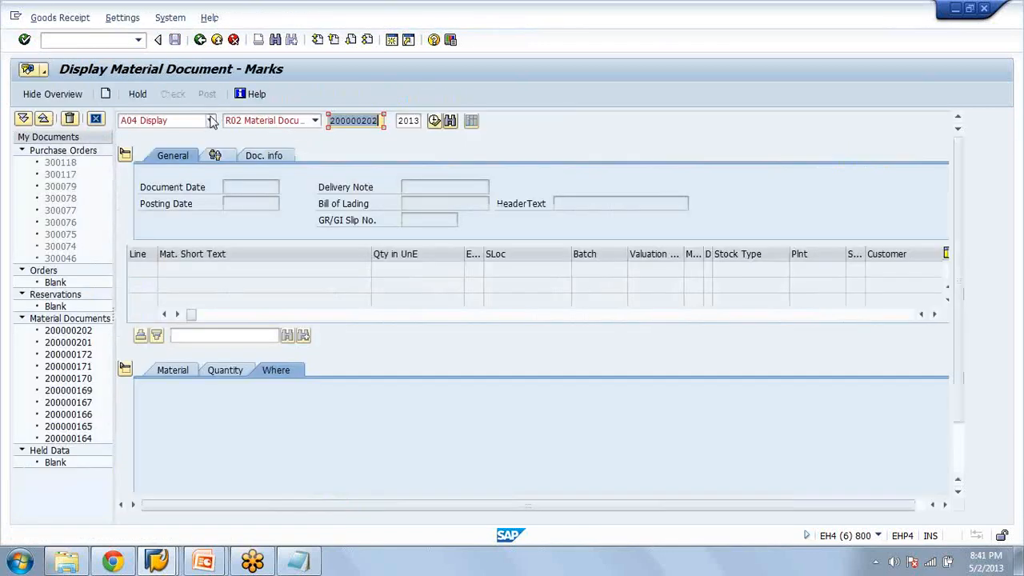
pyautogui.click(212, 120)
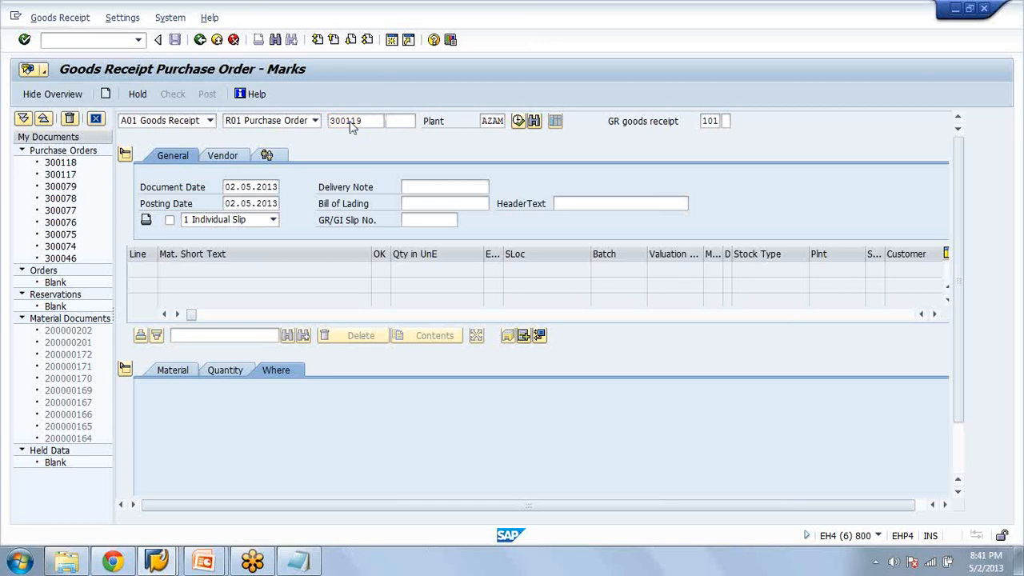
pyautogui.press('Return')
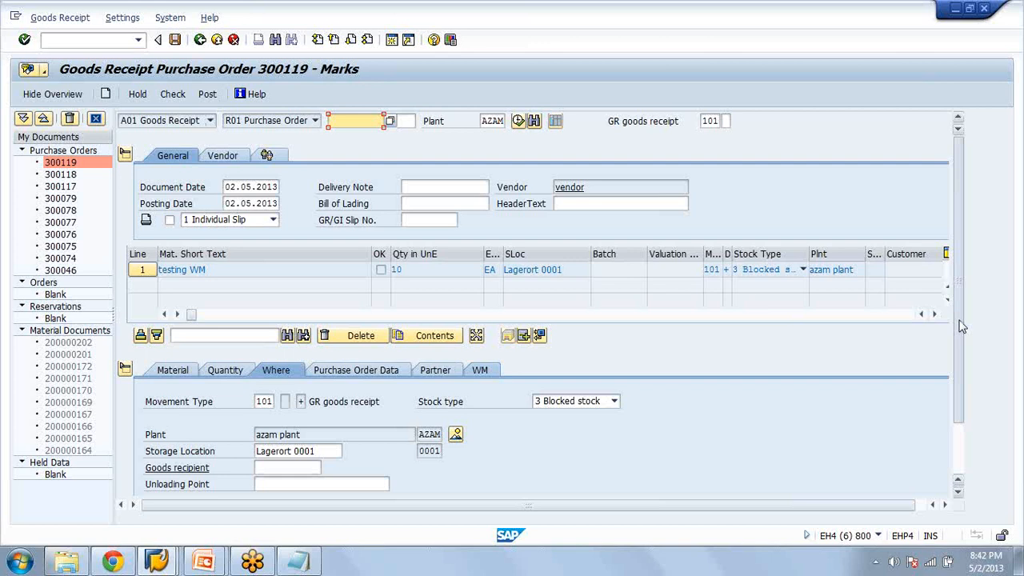
pyautogui.moveTo(963, 326); pyautogui.dragTo(963, 352)
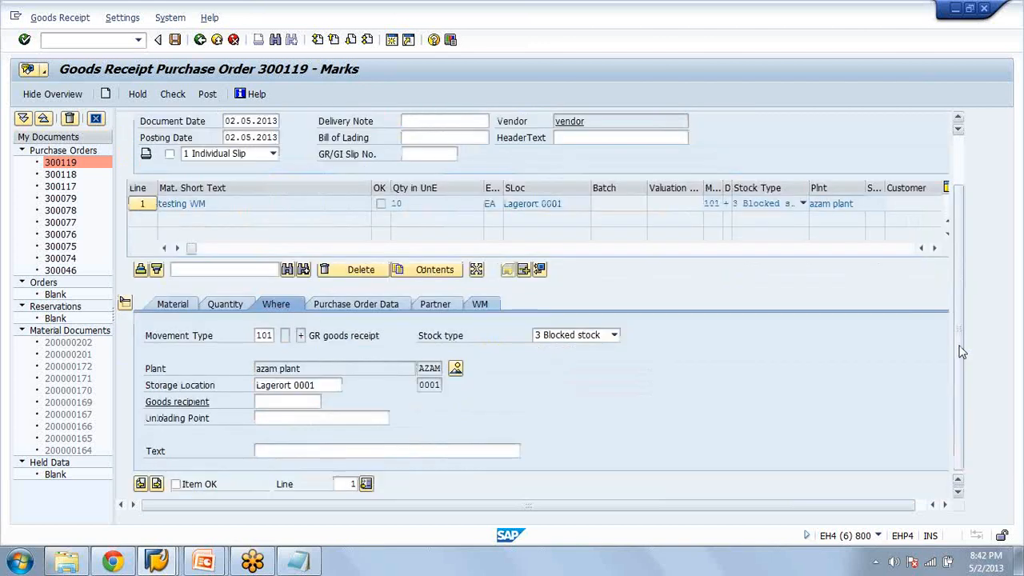
pyautogui.click(176, 484)
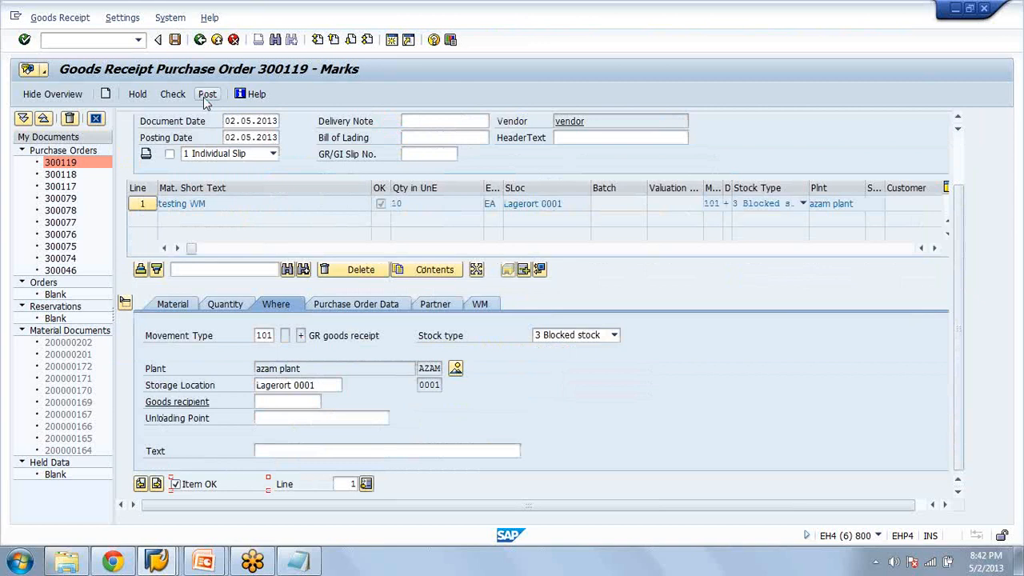
pyautogui.click(205, 94)
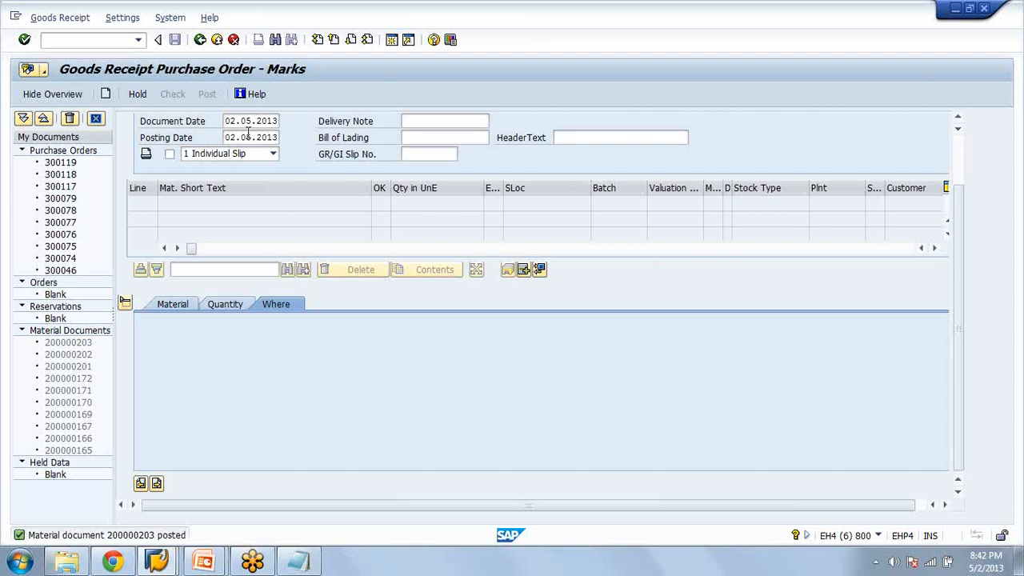
# Switch MIGO to A04 Display, then create a putaway transfer order for blocked stock from the receipt's transfer requirement
pyautogui.moveTo(960, 224); pyautogui.dragTo(971, 174)
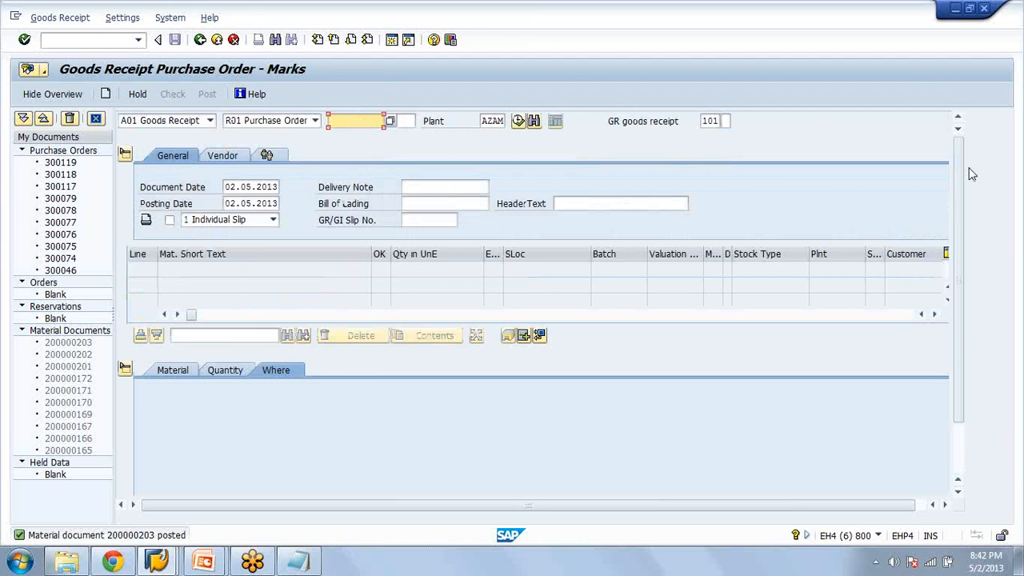
pyautogui.click(210, 121)
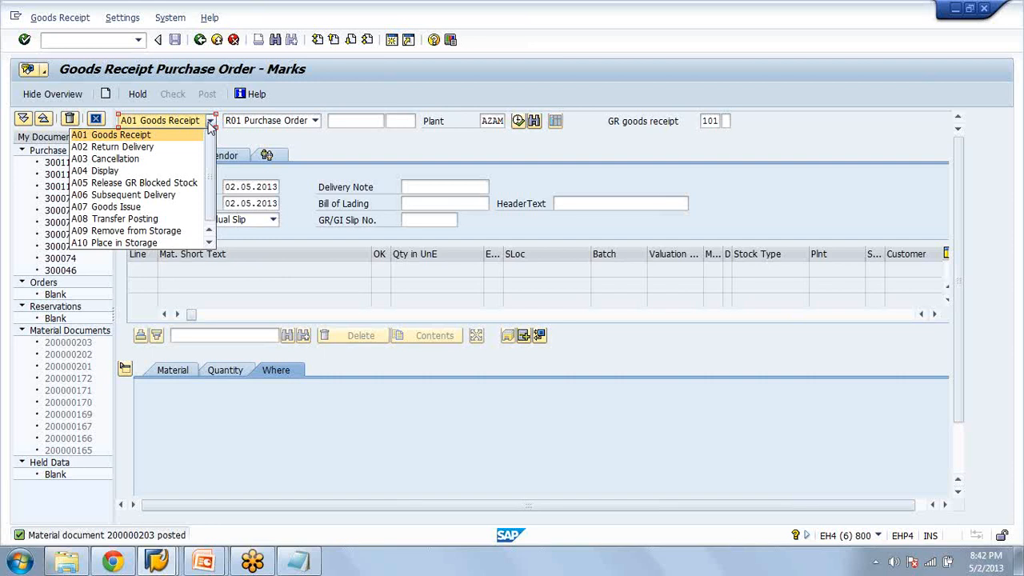
pyautogui.press('Down')
pyautogui.press('Down')
pyautogui.press('Down')
pyautogui.press('Return')
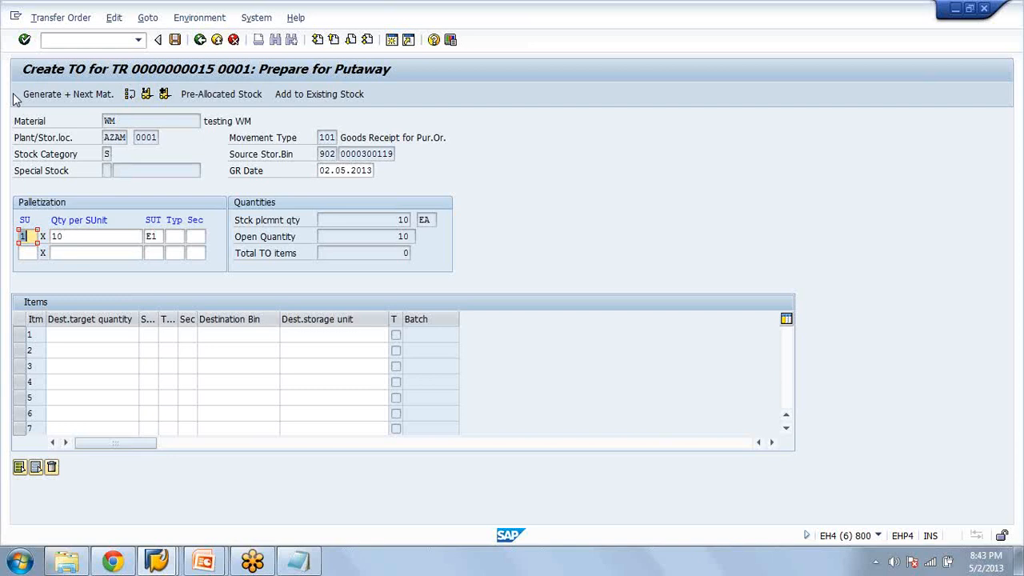
pyautogui.click(18, 95)
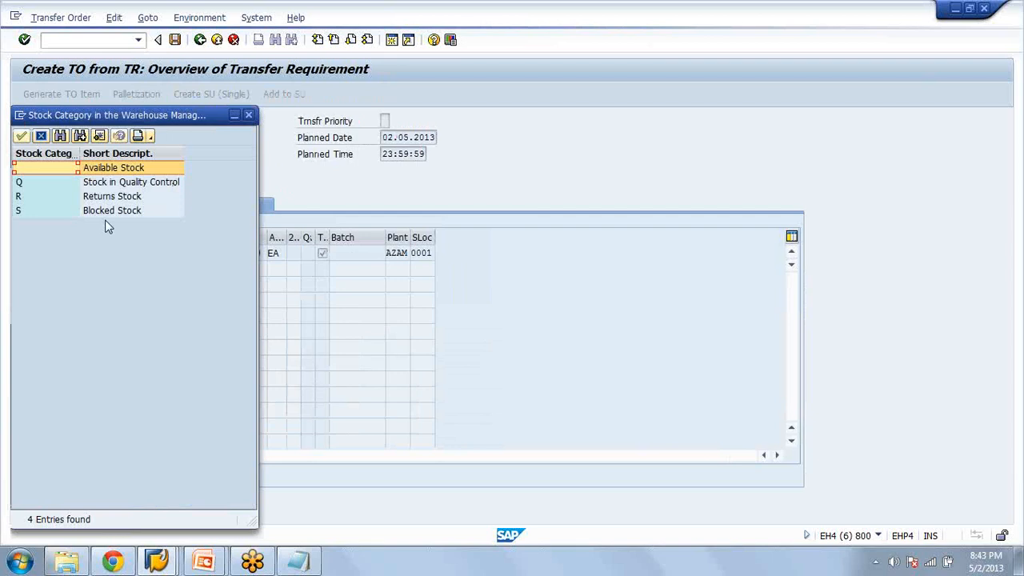
pyautogui.click(110, 210)
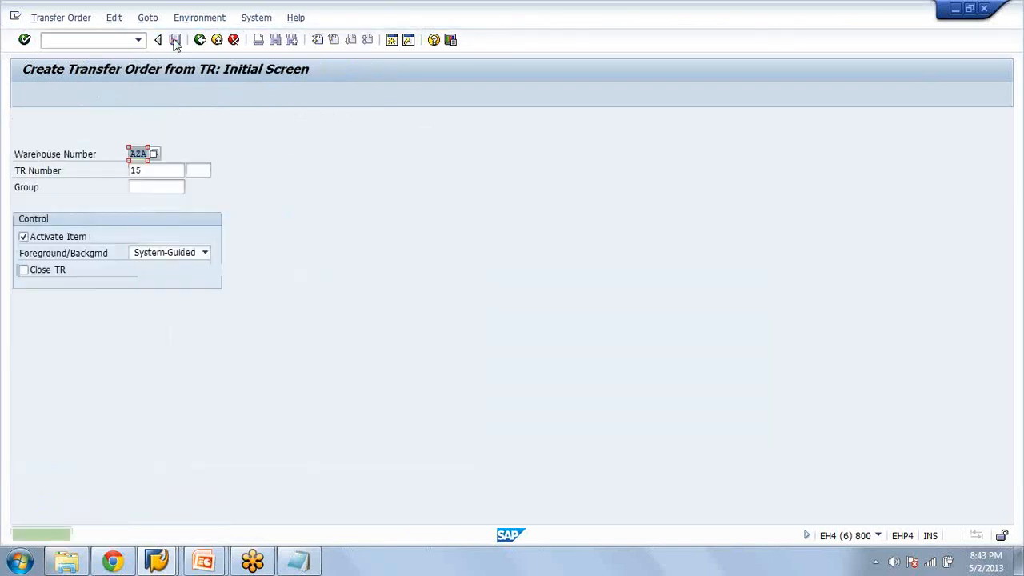
# Confirm the new transfer order in warehouse AZA with transaction LT12, confirming its item internally and saving
pyautogui.click(45, 40)
pyautogui.write('/nlt12')
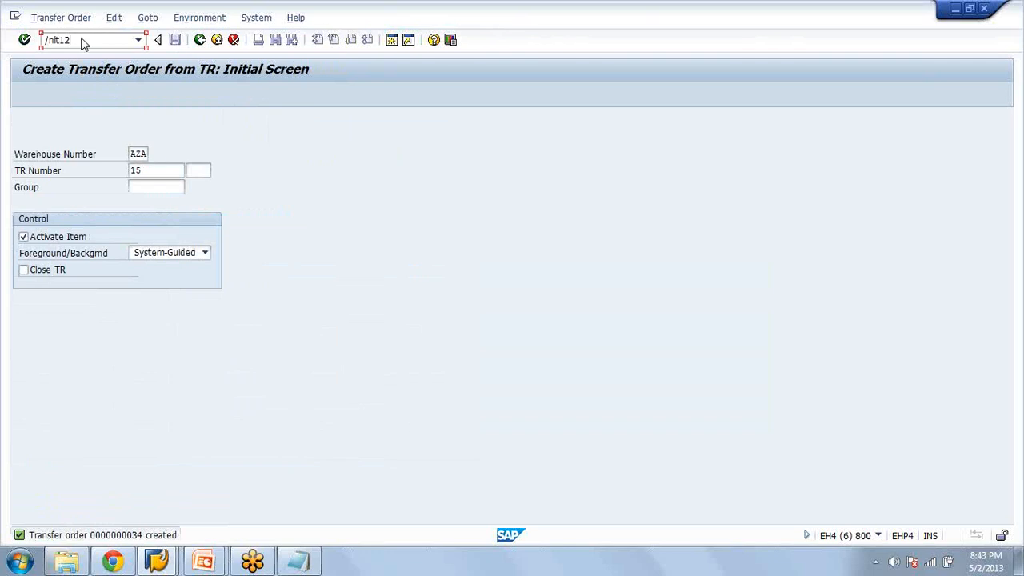
pyautogui.press('Return')
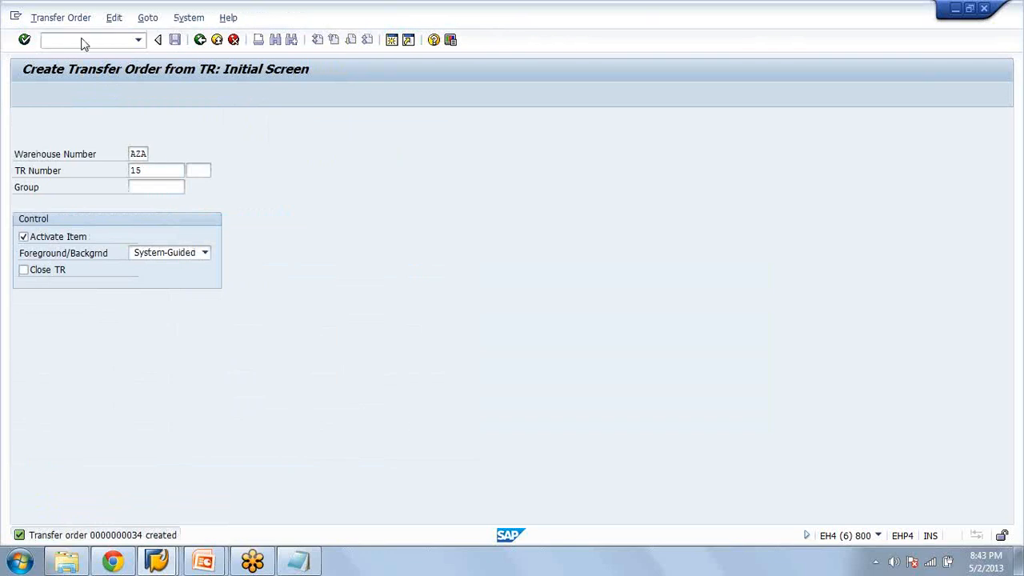
pyautogui.click(82, 39)
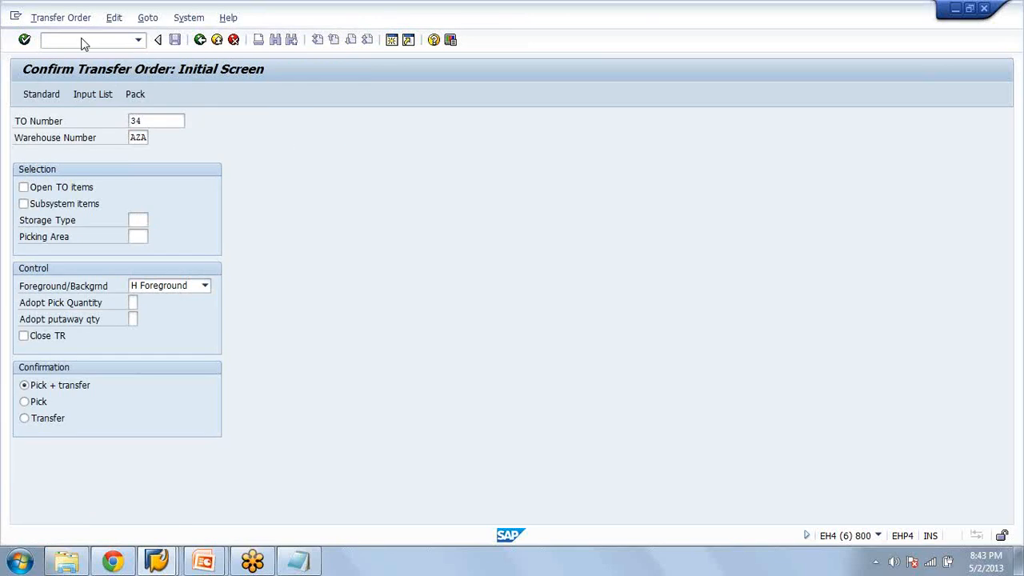
pyautogui.press('Return')
pyautogui.click(72, 94)
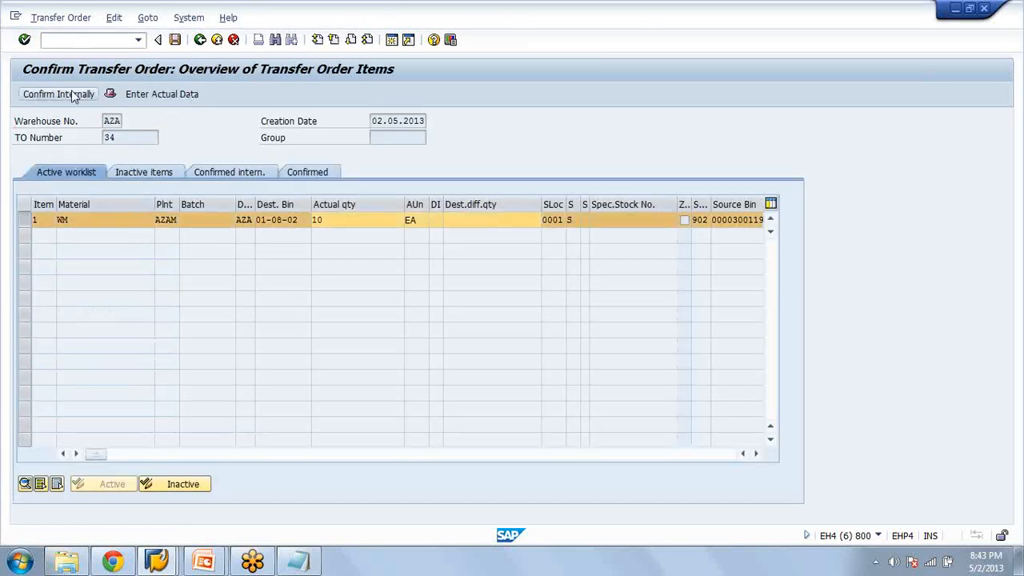
pyautogui.click(72, 94)
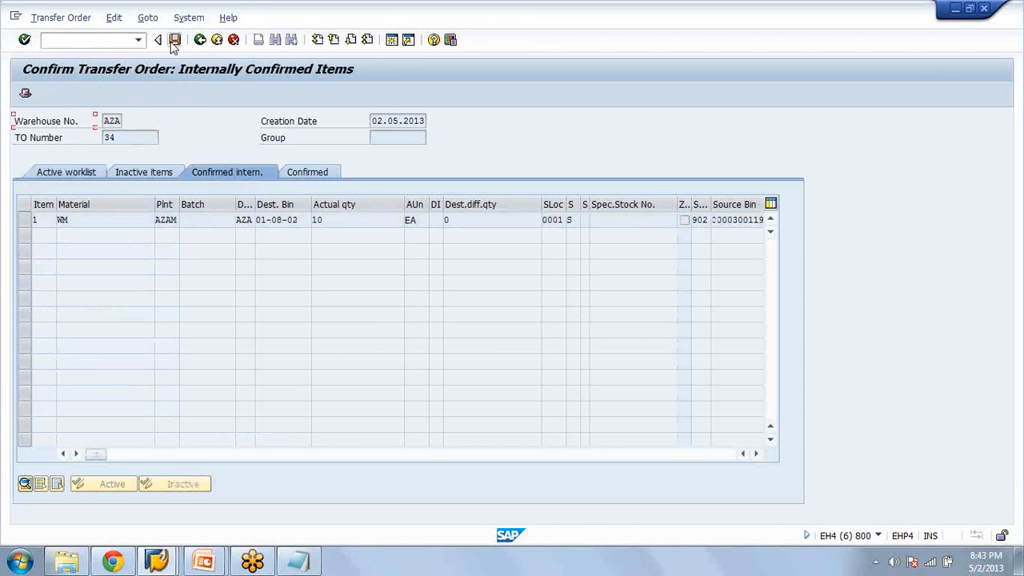
pyautogui.click(174, 43)
# Display the stock of material WM in warehouse AZA with transaction LS24, restricted to stock category S
pyautogui.click(71, 40)
pyautogui.write('/nls24')
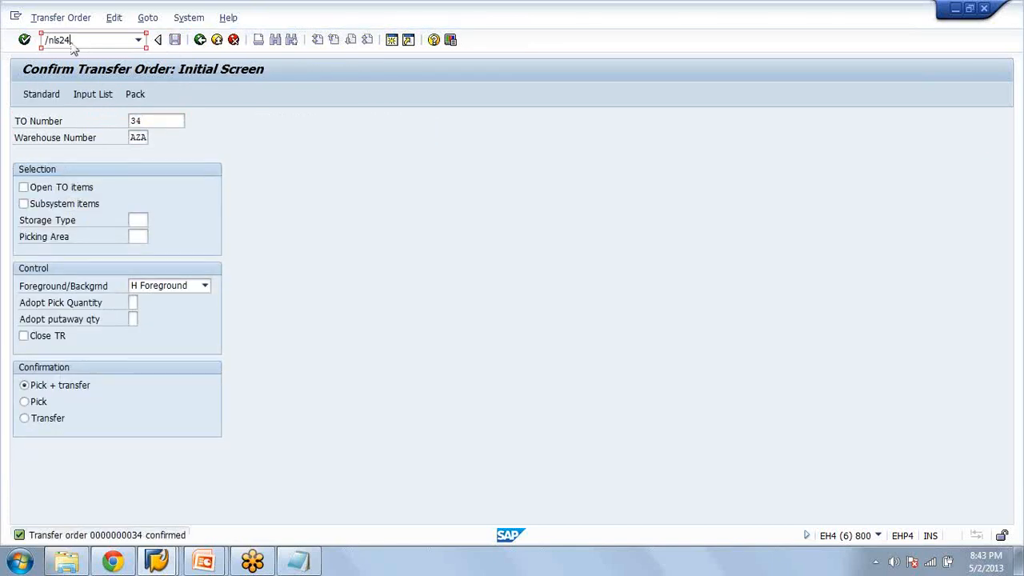
pyautogui.press('Return')
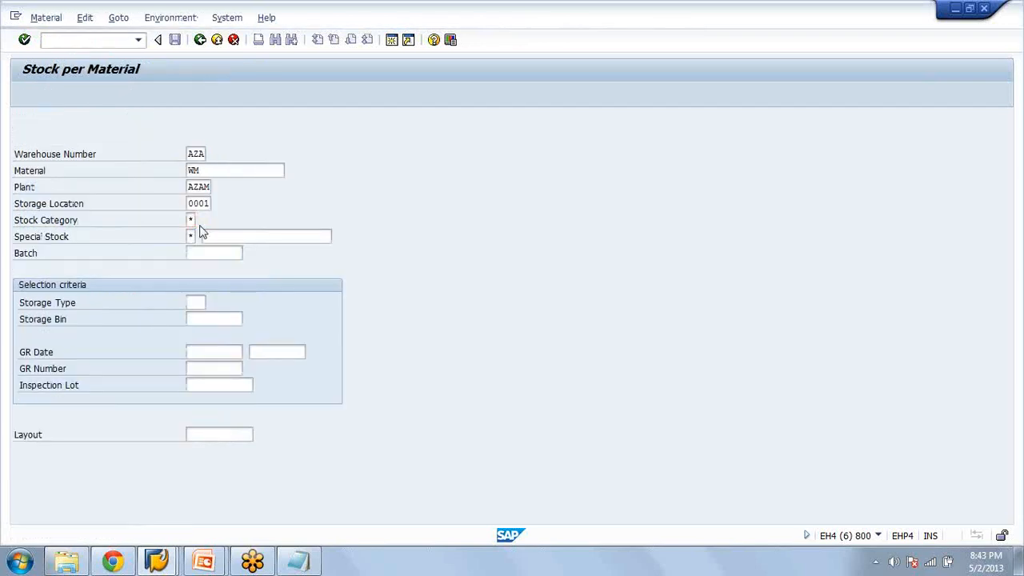
pyautogui.press('Return')
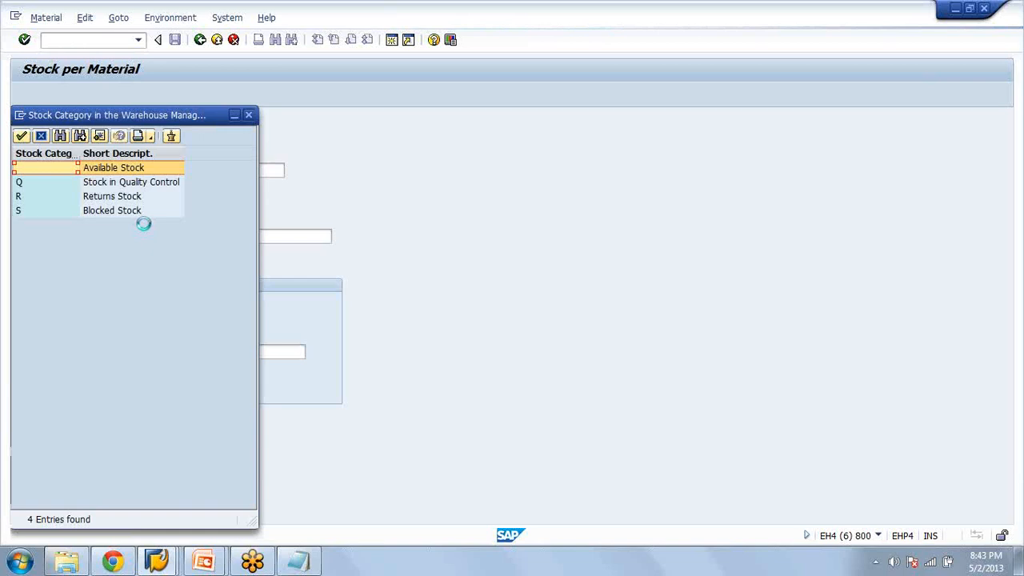
pyautogui.doubleClick(125, 210)
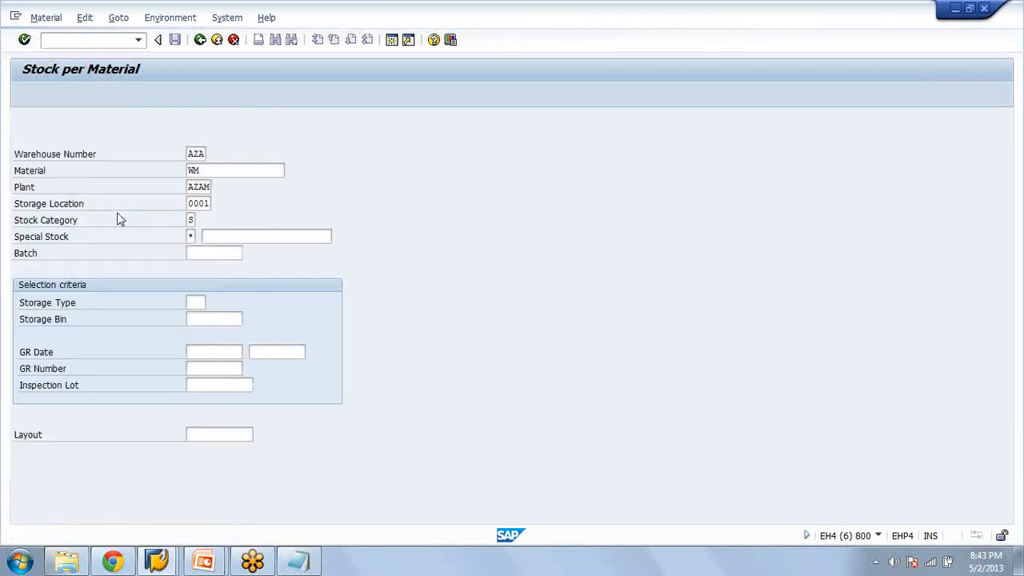
pyautogui.press('Return')
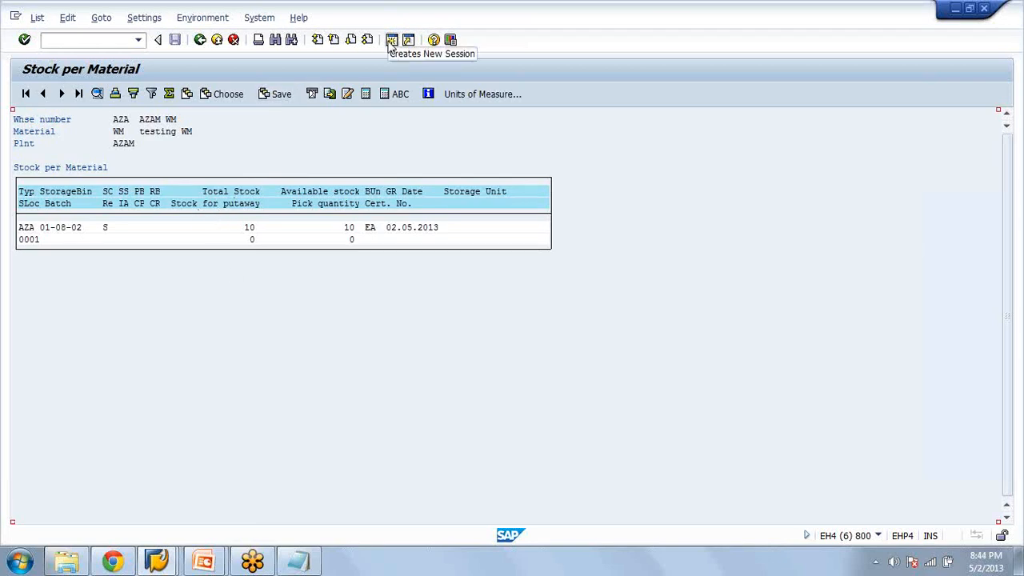
# Start transaction MB1B in the already open Confirm Transfer Order session and look through the movement types for transfer posting
pyautogui.click(389, 45)
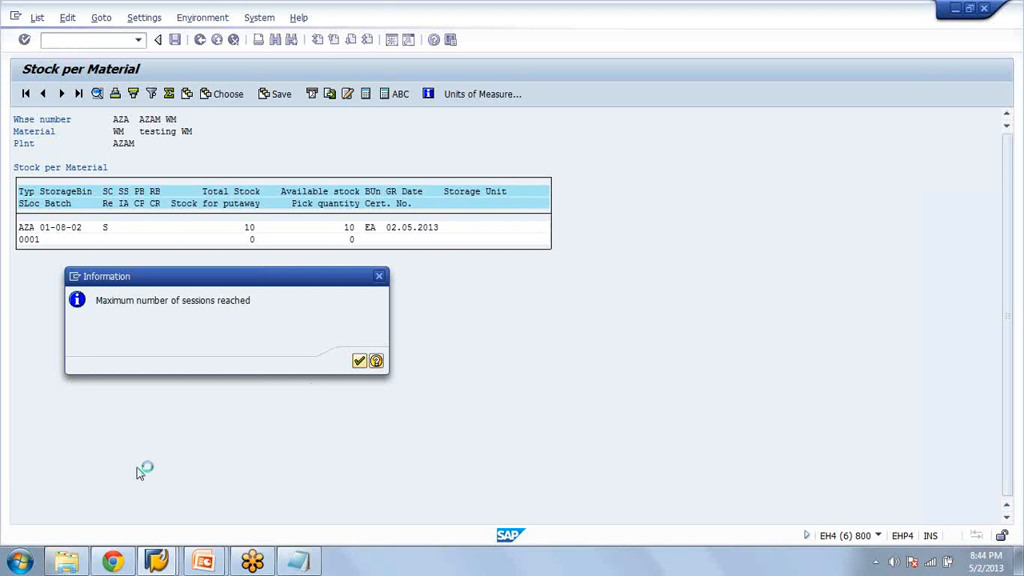
pyautogui.moveTo(203, 560)
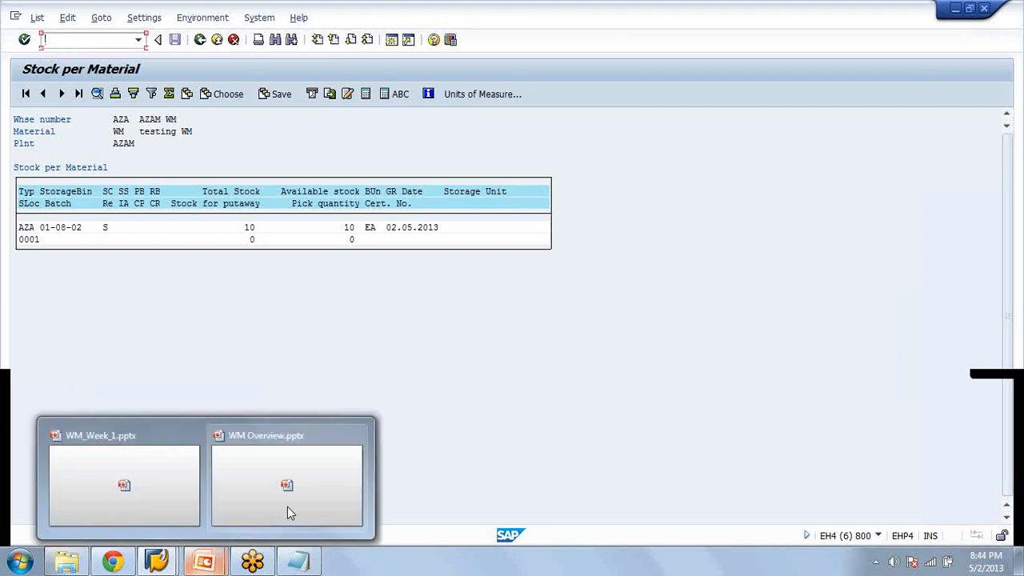
pyautogui.moveTo(157, 560)
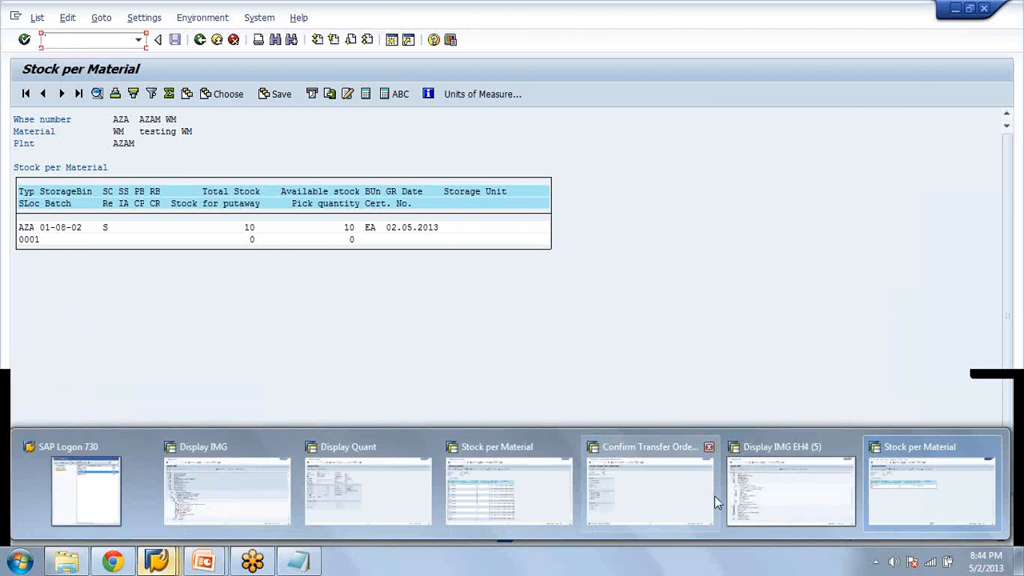
pyautogui.click(650, 490)
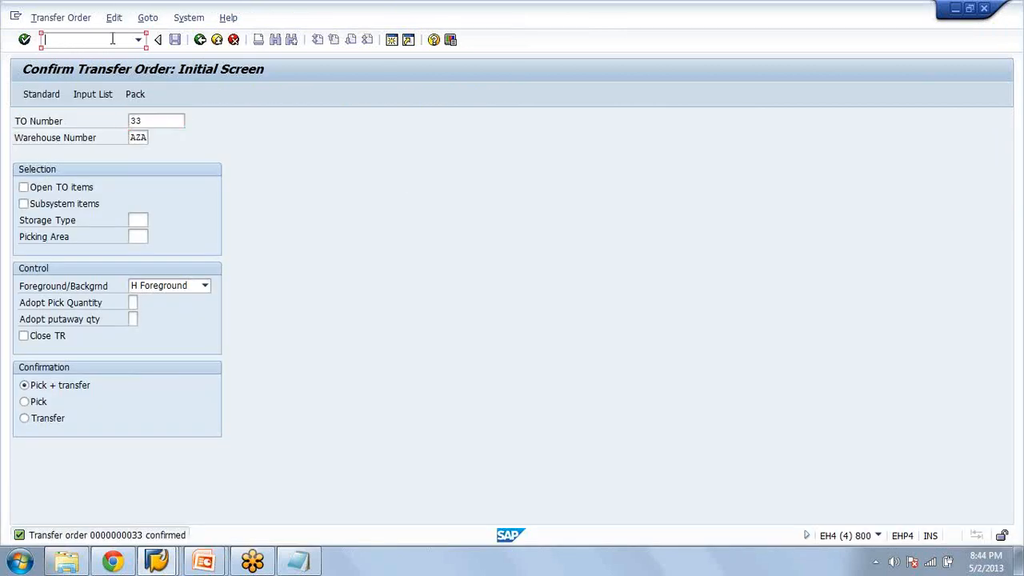
pyautogui.click(114, 44)
pyautogui.write('/nmb1b')
pyautogui.press('Return')
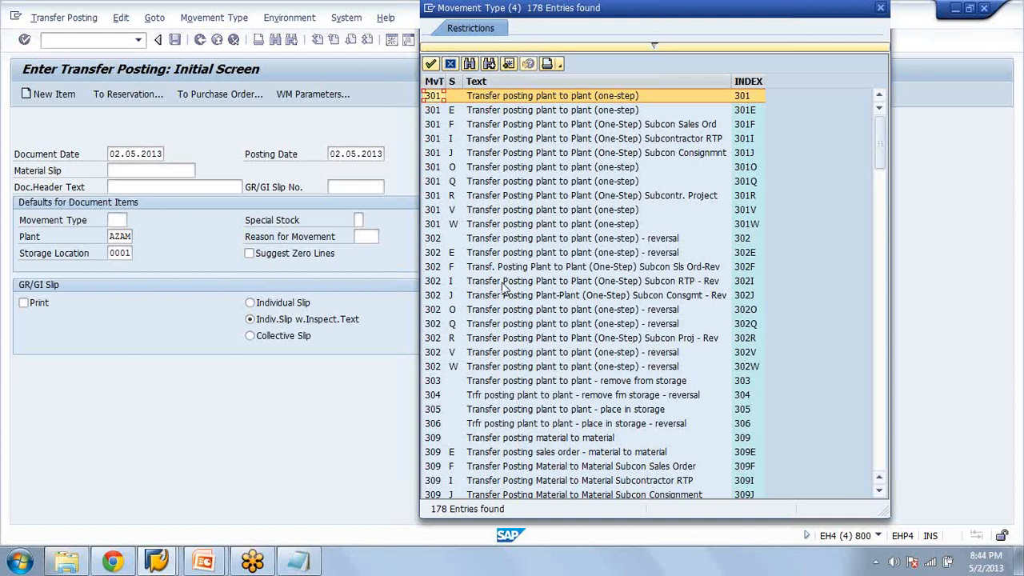
pyautogui.scroll(-3, 504, 288)
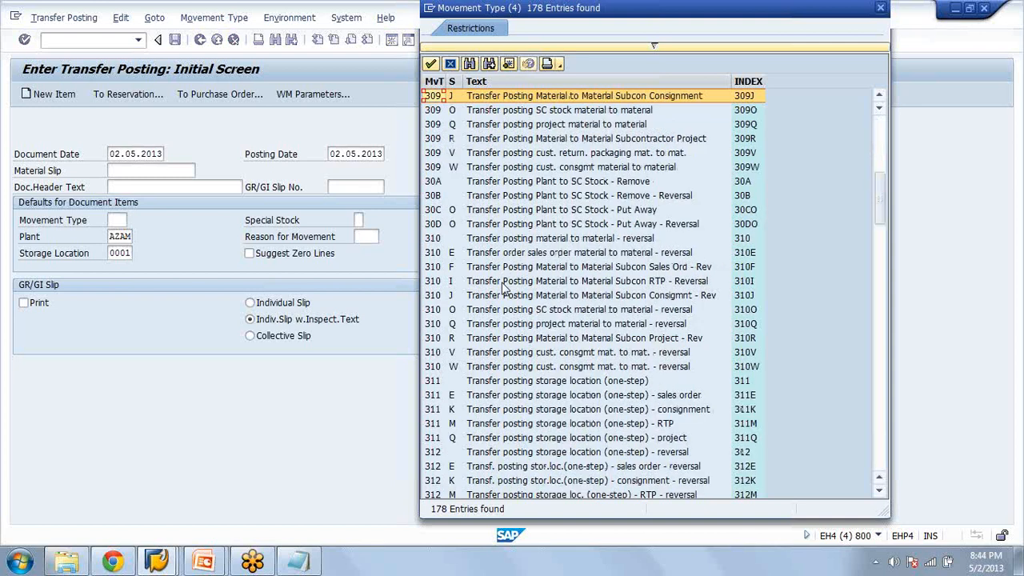
pyautogui.scroll(-3, 504, 288)
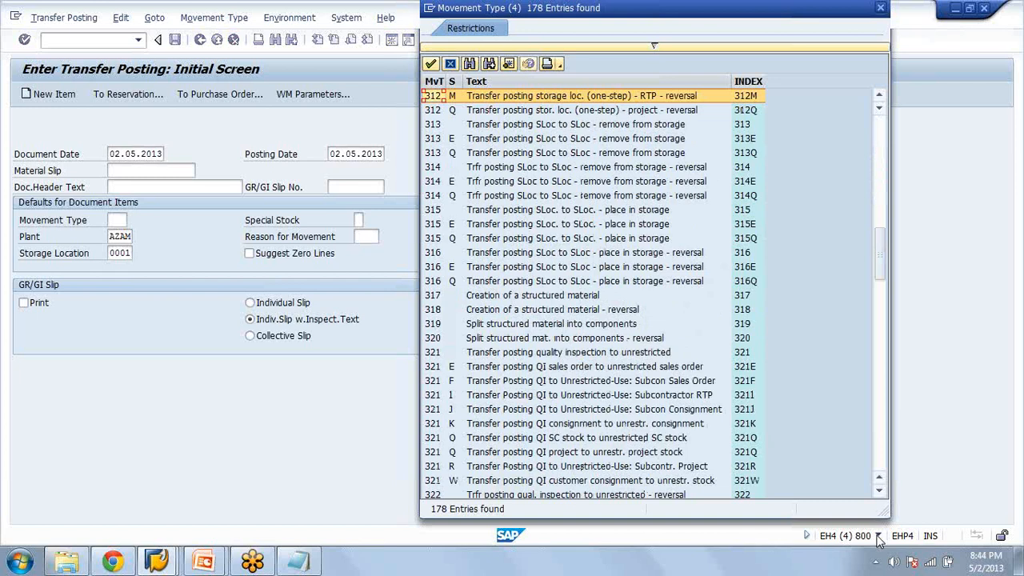
pyautogui.click(881, 9)
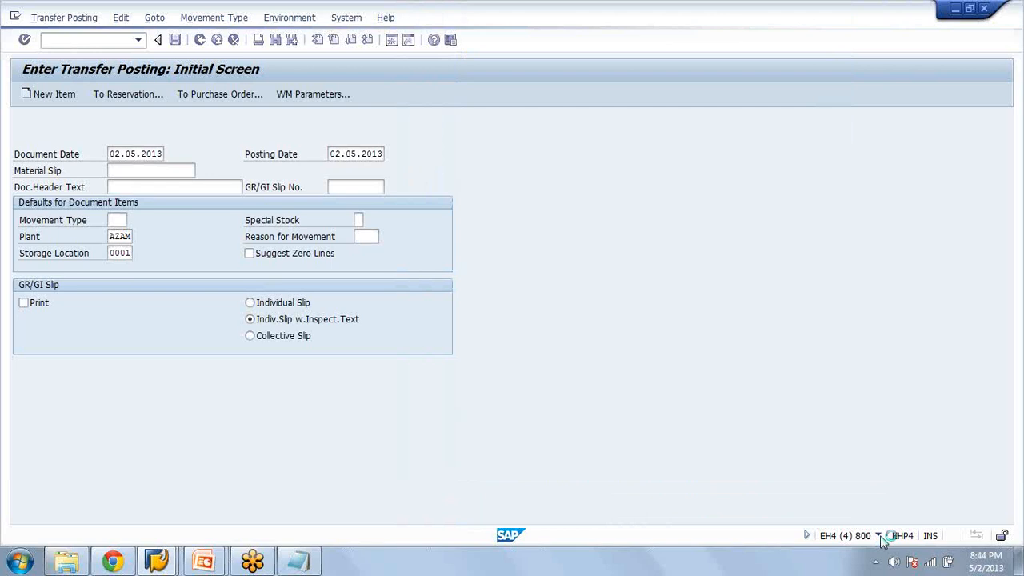
# Show the transaction code in the status bar and look through the movement types available for the transfer posting
pyautogui.click(877, 536)
pyautogui.click(880, 480)
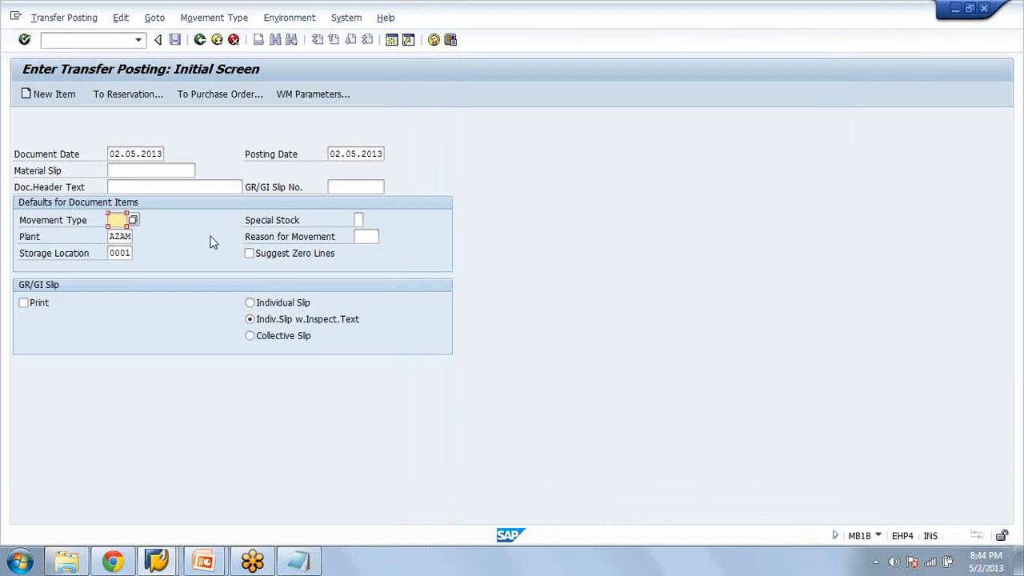
pyautogui.click(134, 219)
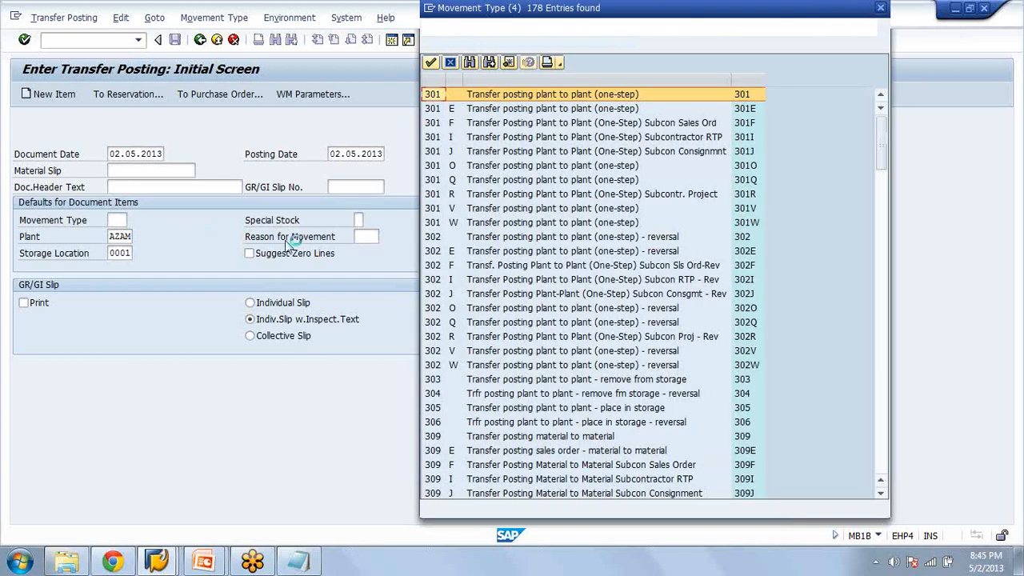
pyautogui.scroll(-10, 548, 200)
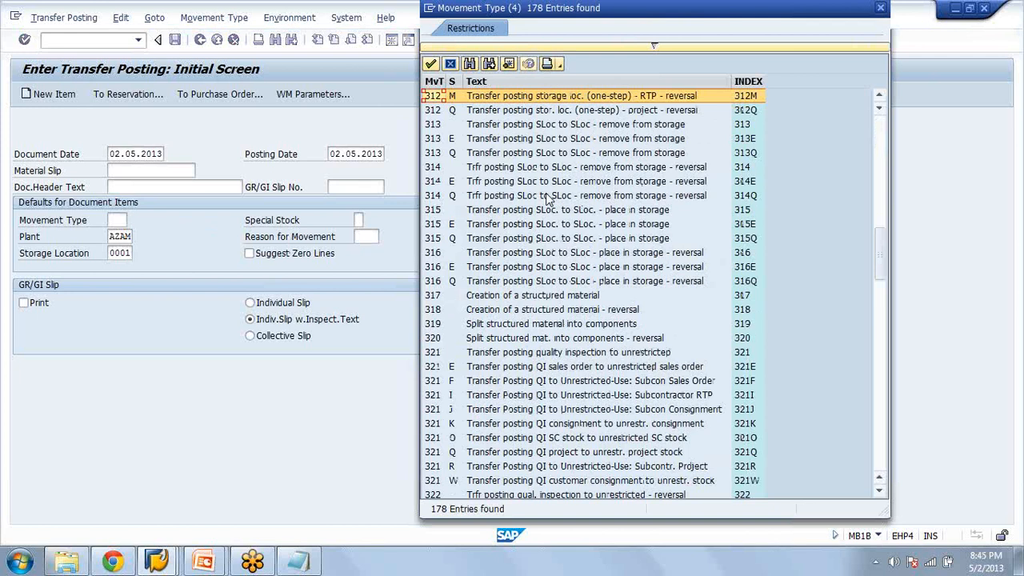
pyautogui.scroll(-9, 532, 196)
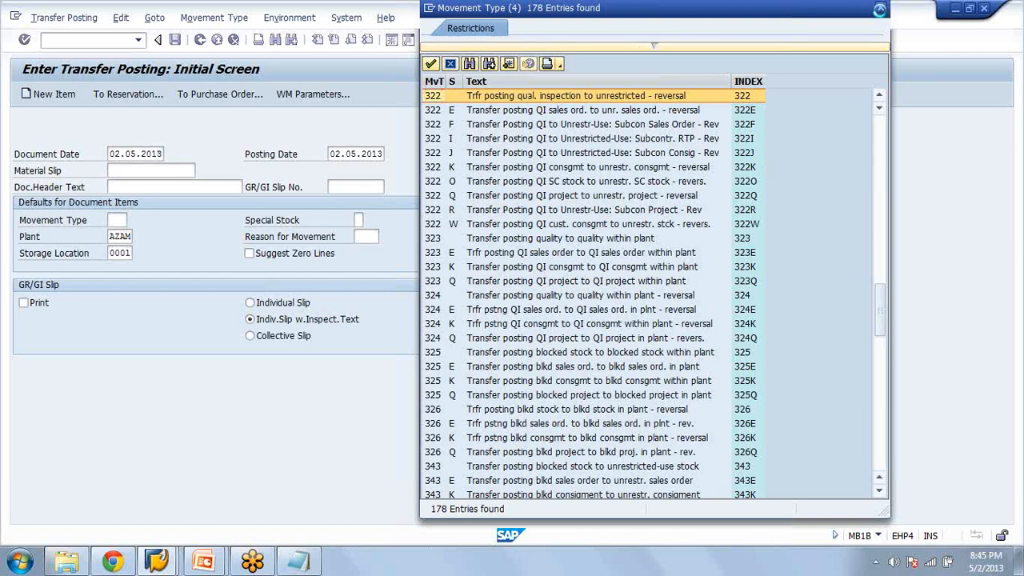
pyautogui.click(881, 10)
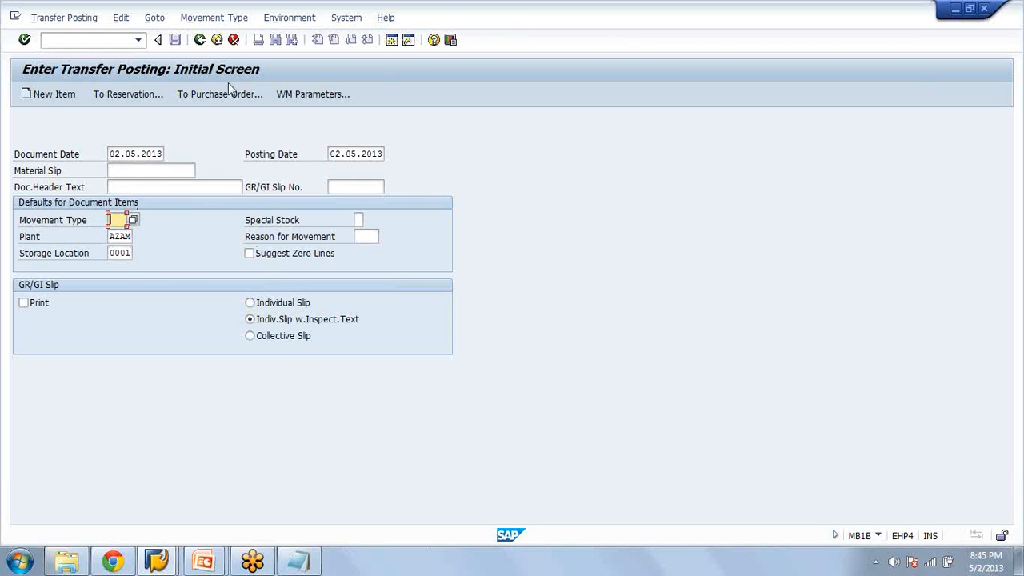
# Choose the stock-to-stock posting from blocked to unrestricted, movement type 343, for plant AZAM and storage location 0001, and proceed to the items
pyautogui.click(282, 18)
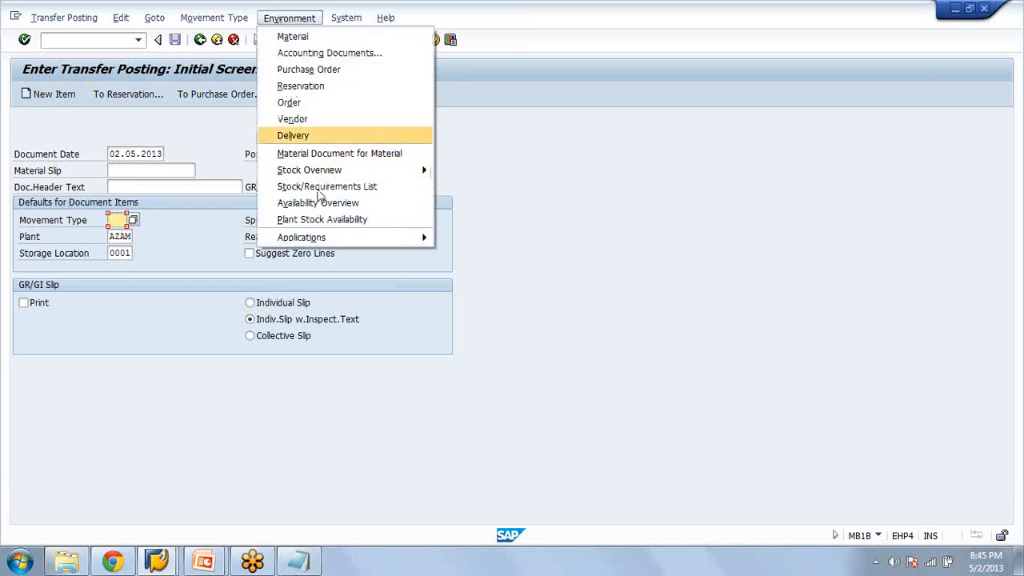
pyautogui.moveTo(347, 176)
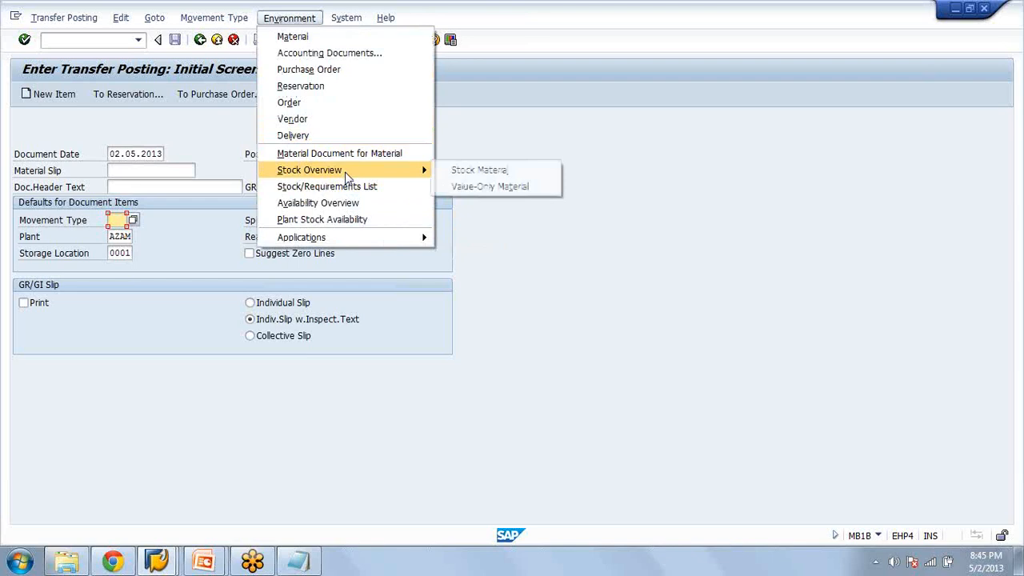
pyautogui.click(348, 8)
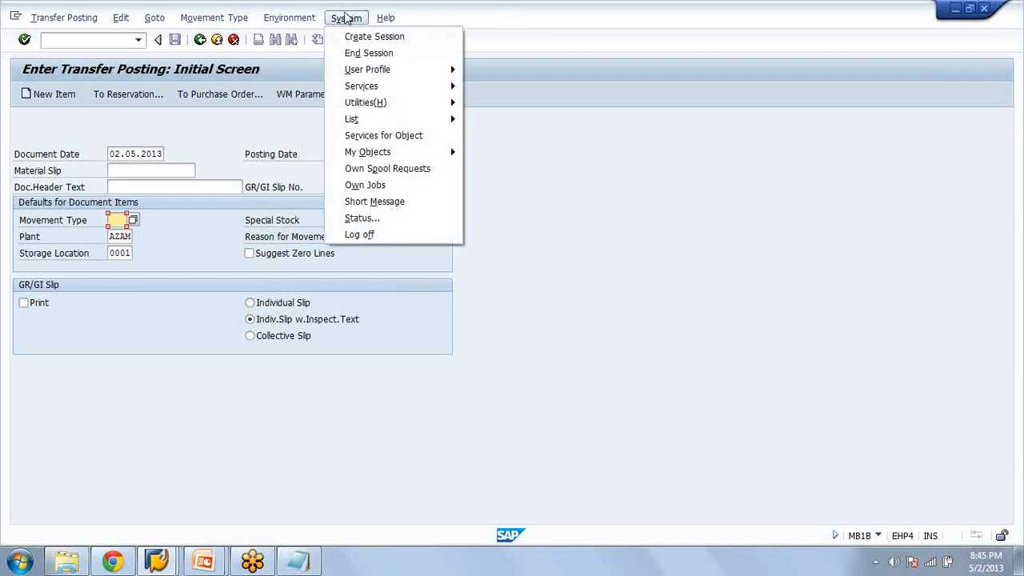
pyautogui.moveTo(214, 24)
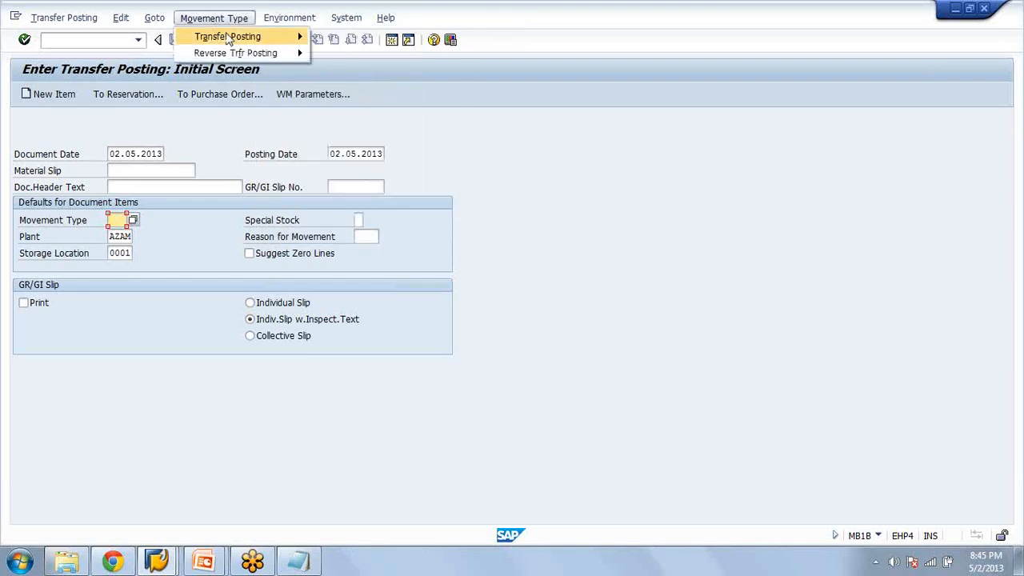
pyautogui.moveTo(228, 40)
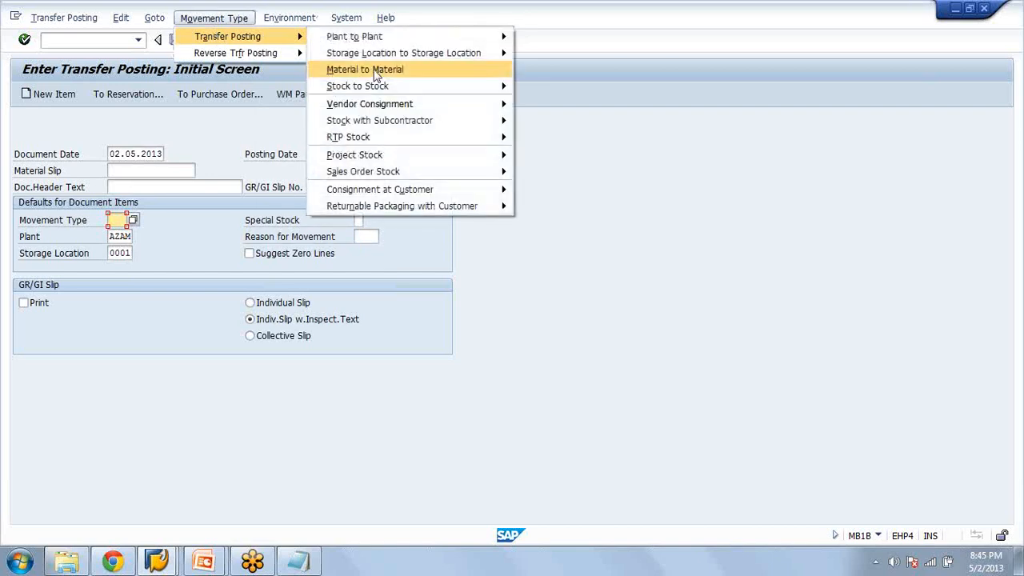
pyautogui.moveTo(368, 85)
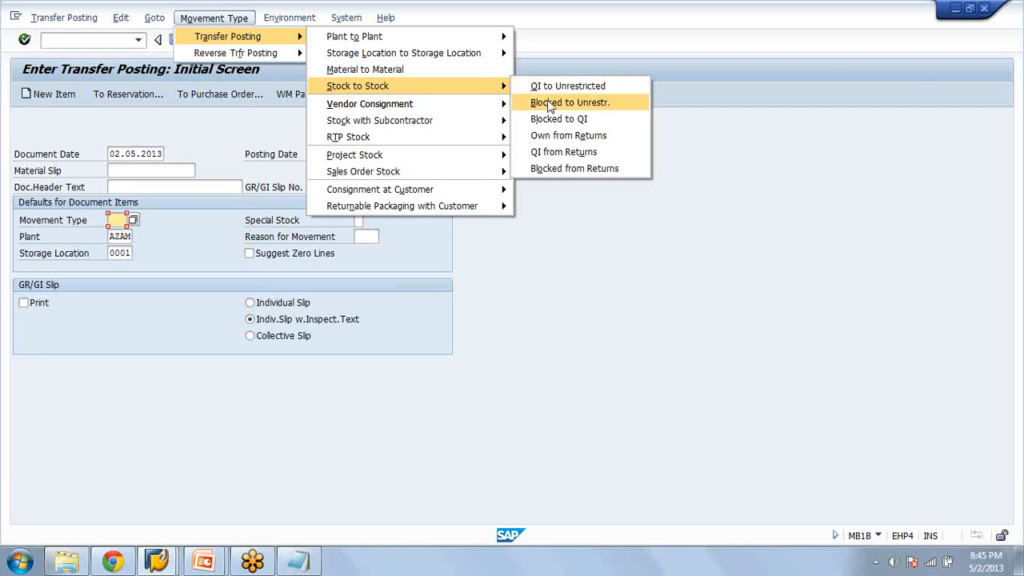
pyautogui.click(585, 118)
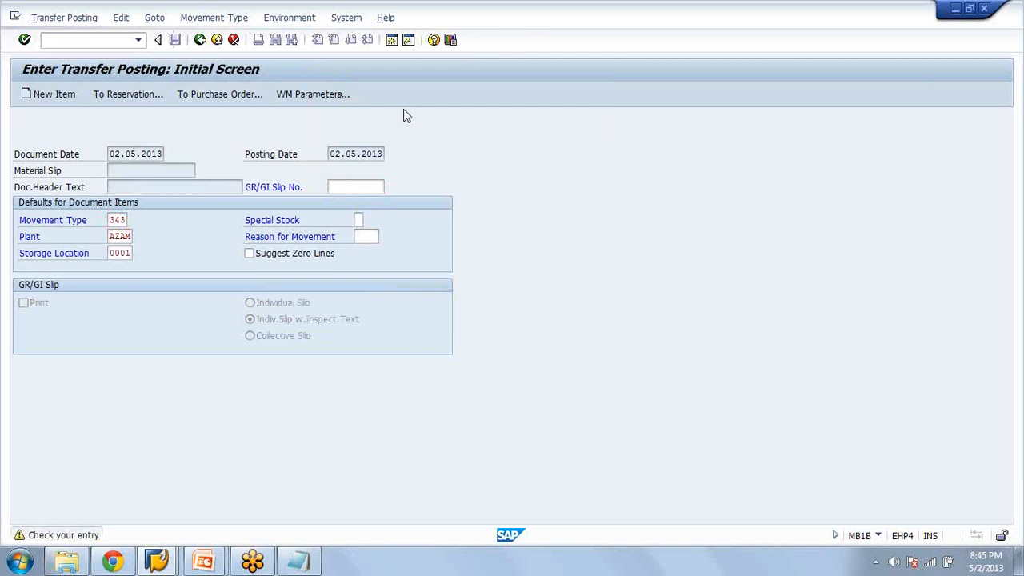
pyautogui.press('Return')
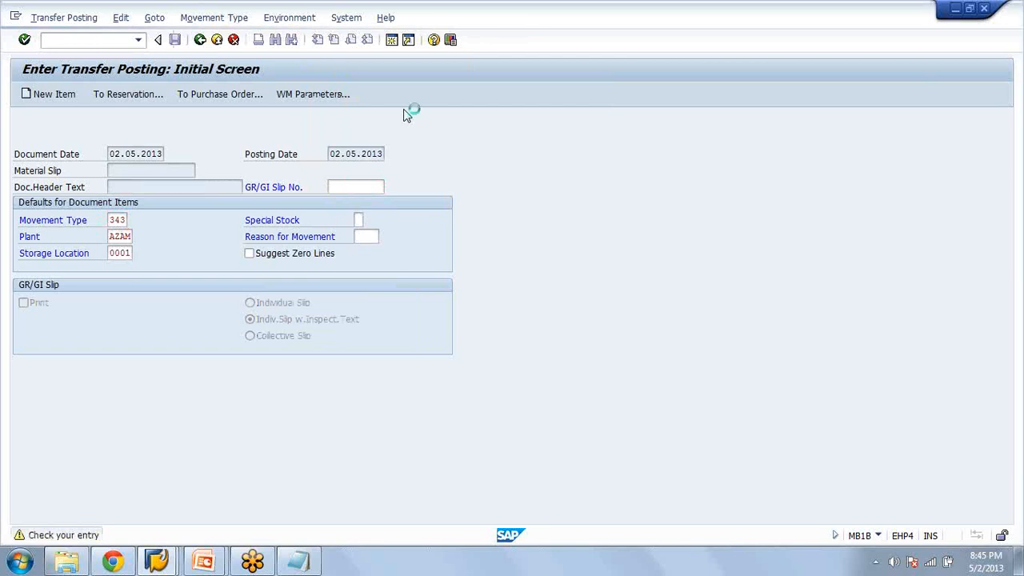
# Enter material WM with quantity 10 and receiving storage location 0001, then post the transfer posting
pyautogui.write('wm')
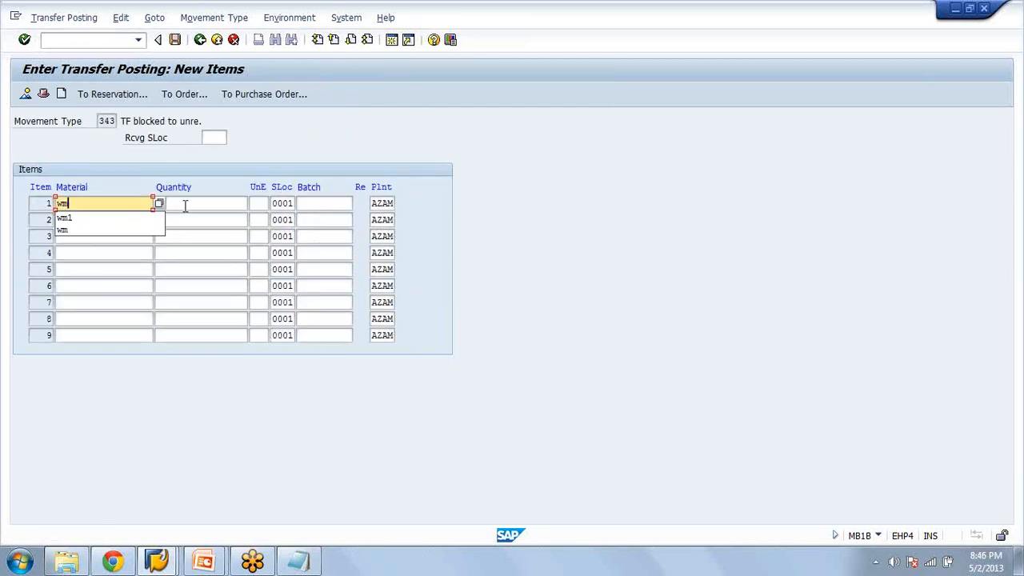
pyautogui.click(186, 205)
pyautogui.write('10')
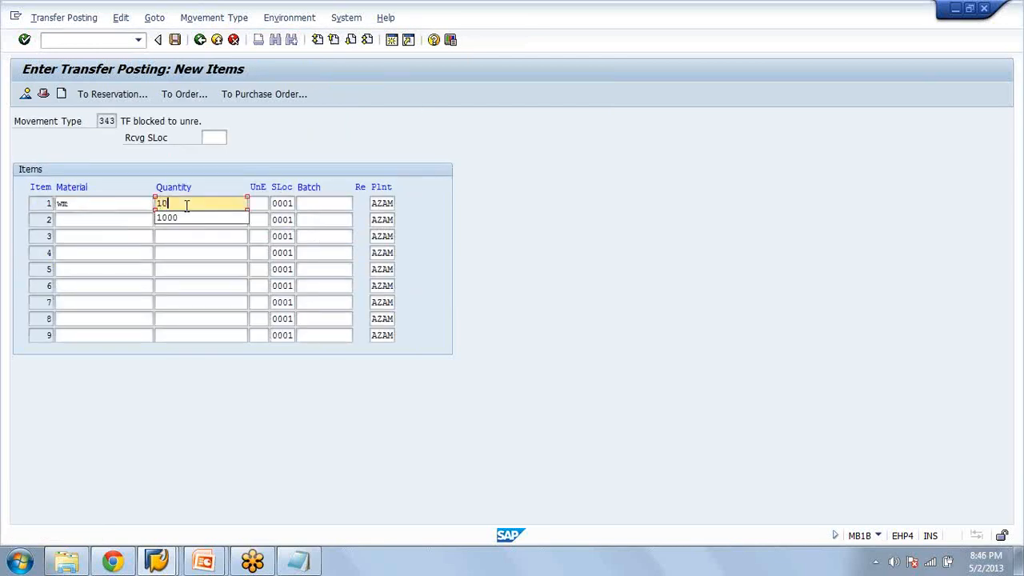
pyautogui.click(215, 137)
pyautogui.write('0001')
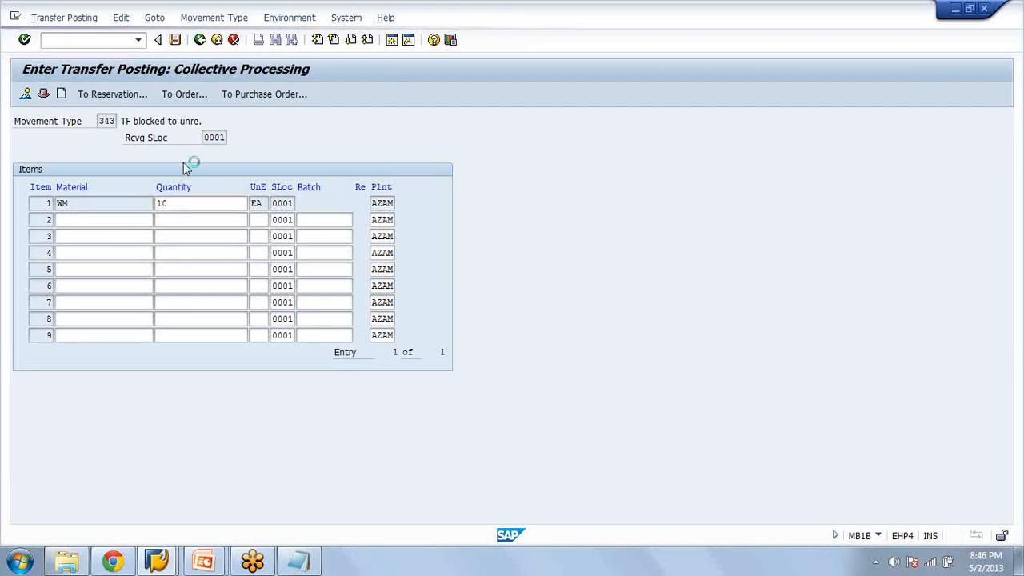
pyautogui.click(174, 40)
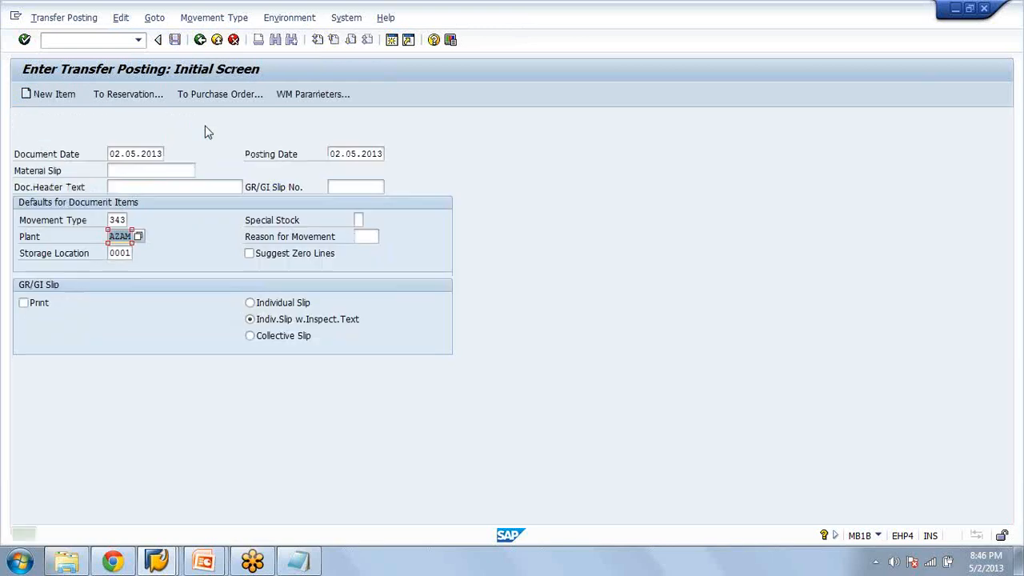
# Start MIGO in the Display Quant session and view the WM data of the transfer posting's material document, including the posting change number
pyautogui.click(158, 563)
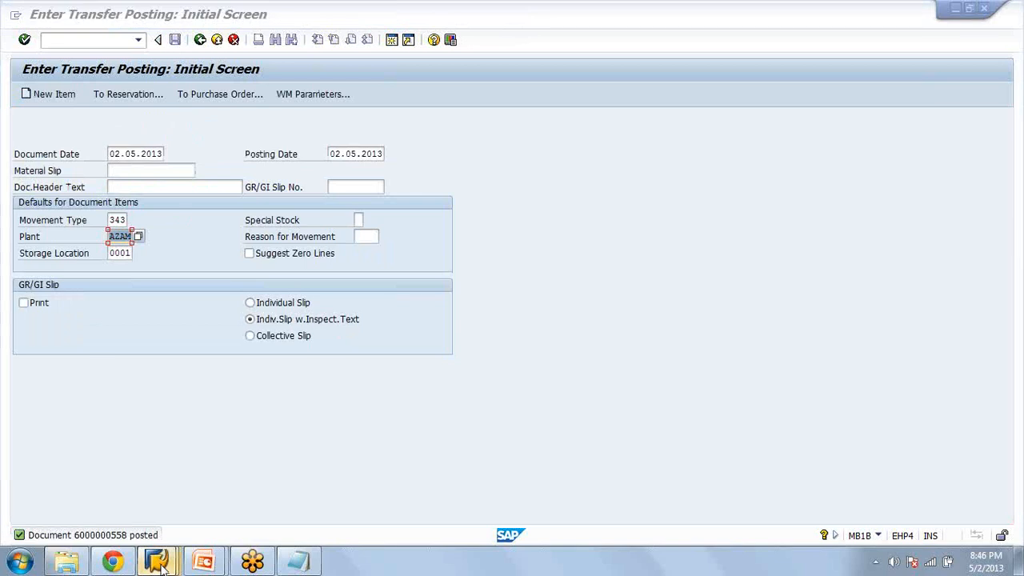
pyautogui.click(161, 565)
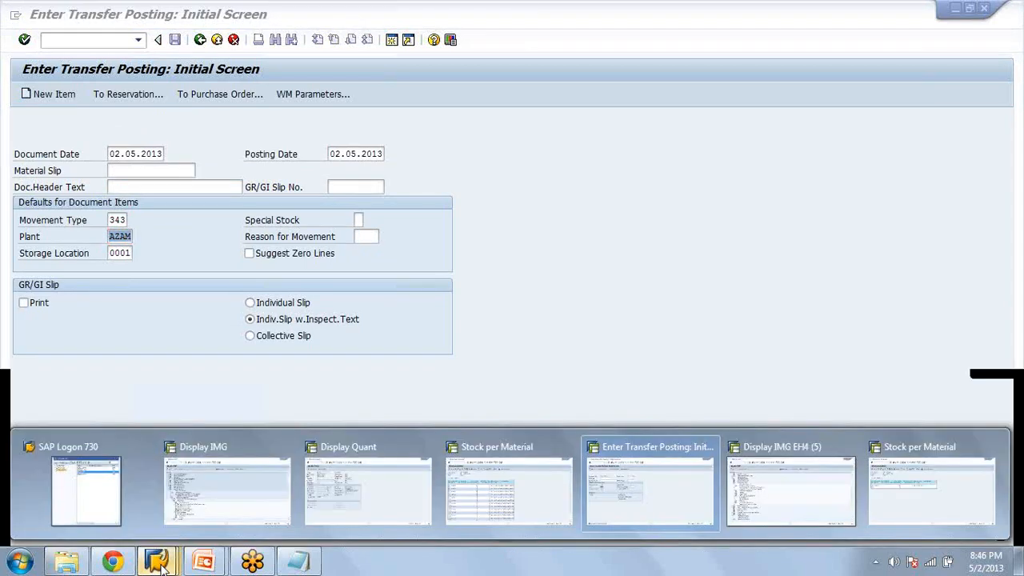
pyautogui.click(368, 489)
pyautogui.click(61, 41)
pyautogui.write('/nmigo')
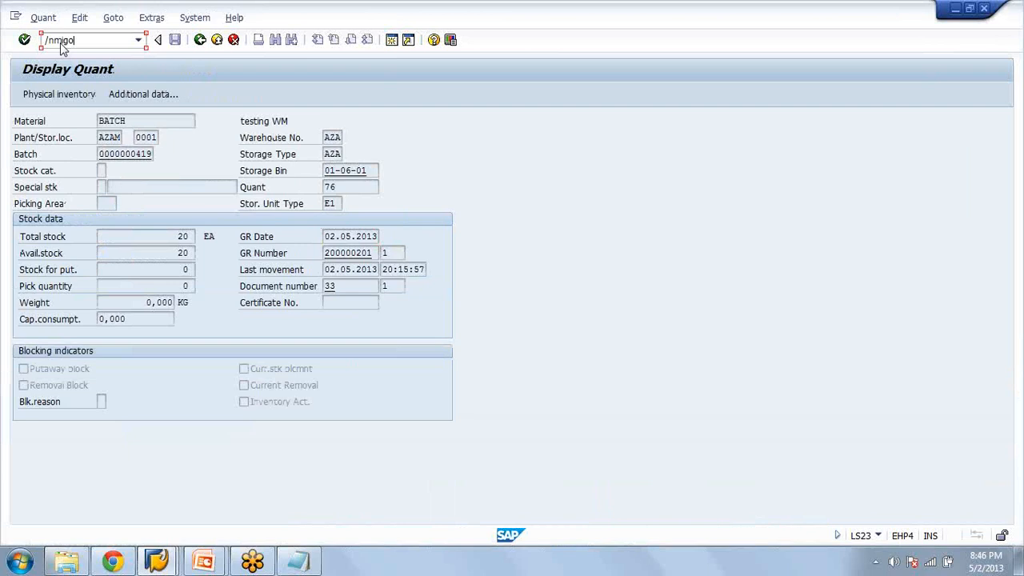
pyautogui.press('Return')
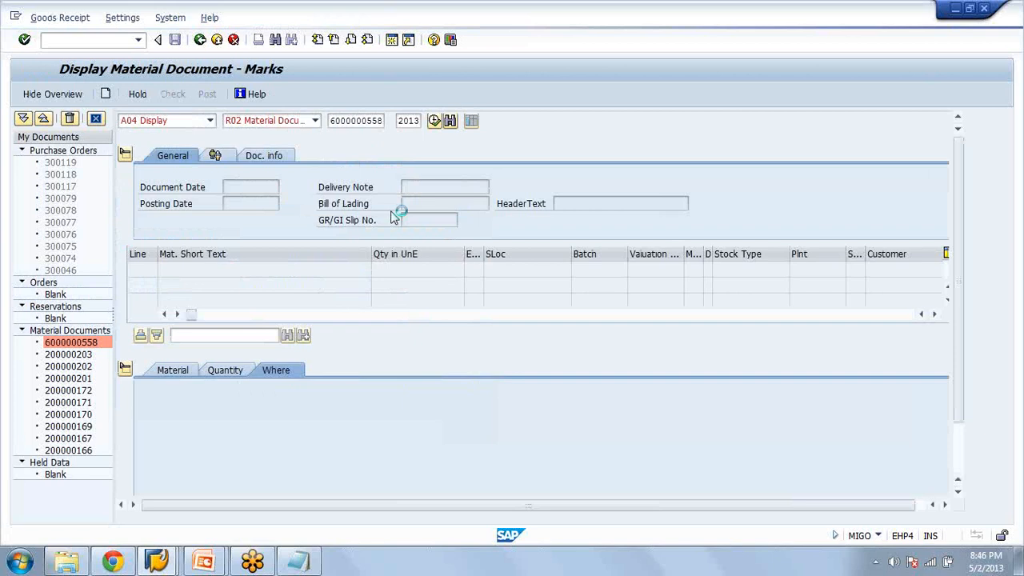
pyautogui.click(516, 255)
pyautogui.click(486, 336)
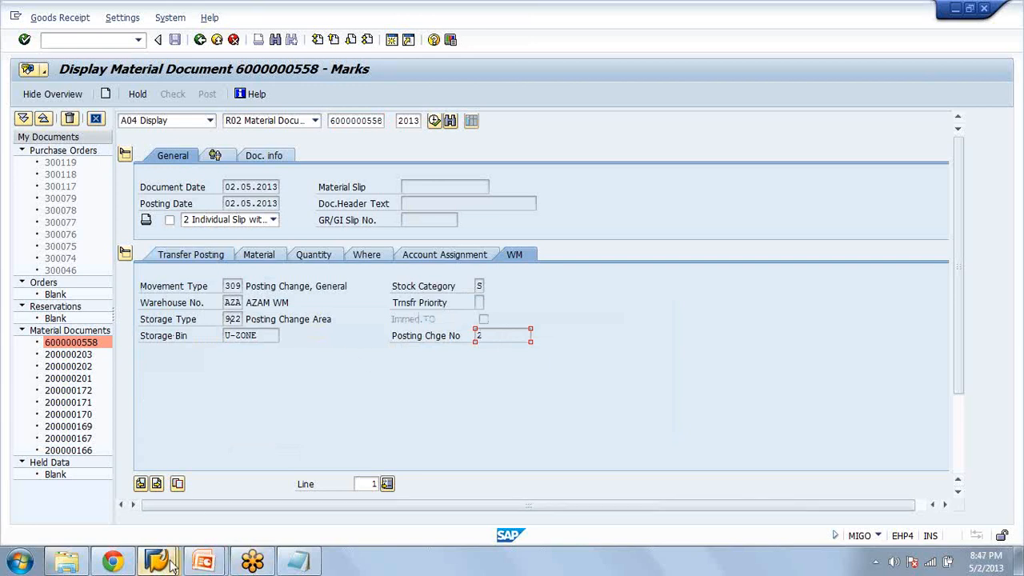
# Rerun the Stock per Material list for material WM in the session restricted to stock category S
pyautogui.moveTo(171, 564)
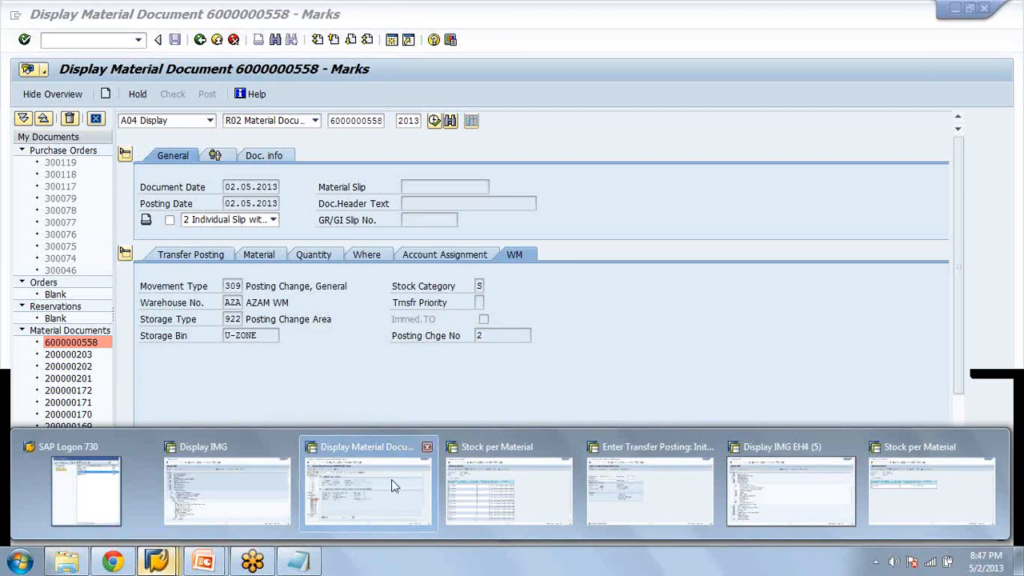
pyautogui.click(930, 483)
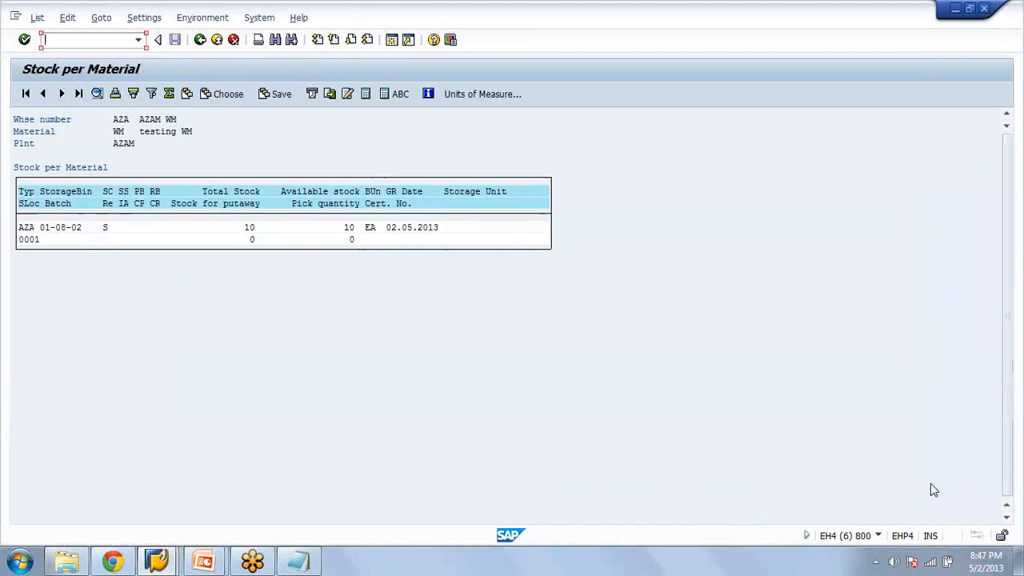
pyautogui.click(201, 40)
pyautogui.press('Return')
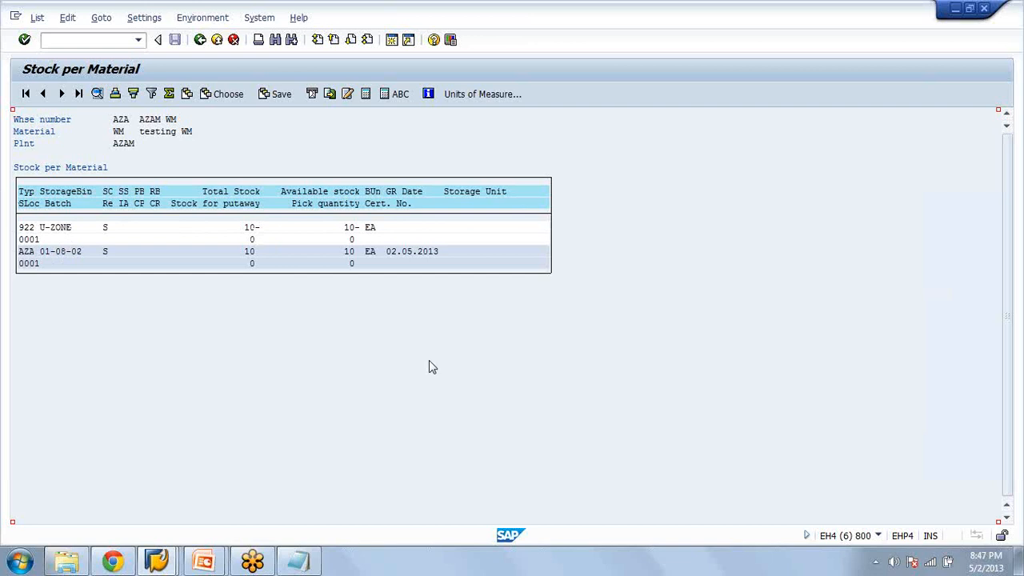
# Return to the MIGO session and recheck the posting change number in the material document's WM data
pyautogui.hotkey('alt', 'Tab')
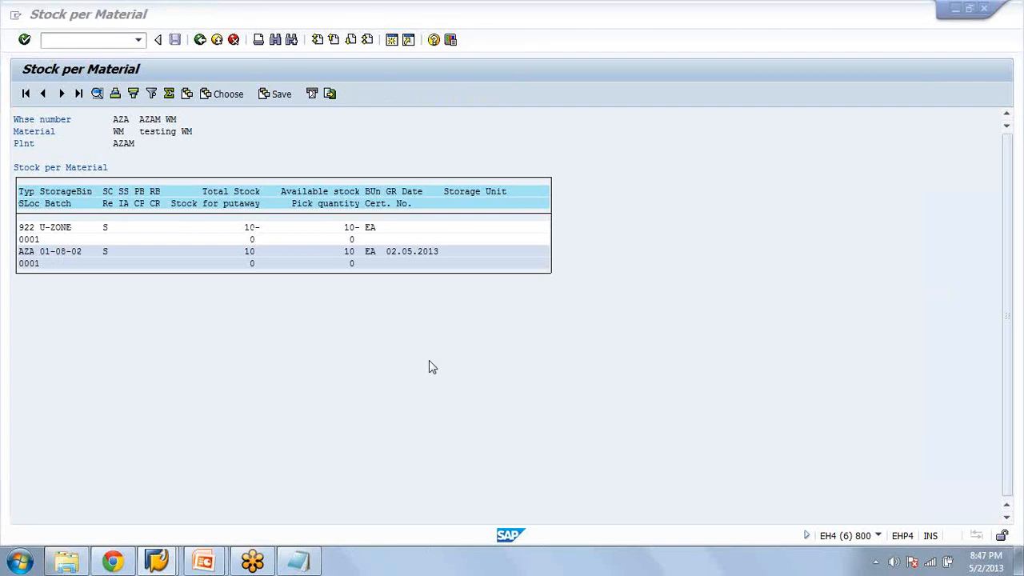
pyautogui.hotkey('alt', 'Tab')
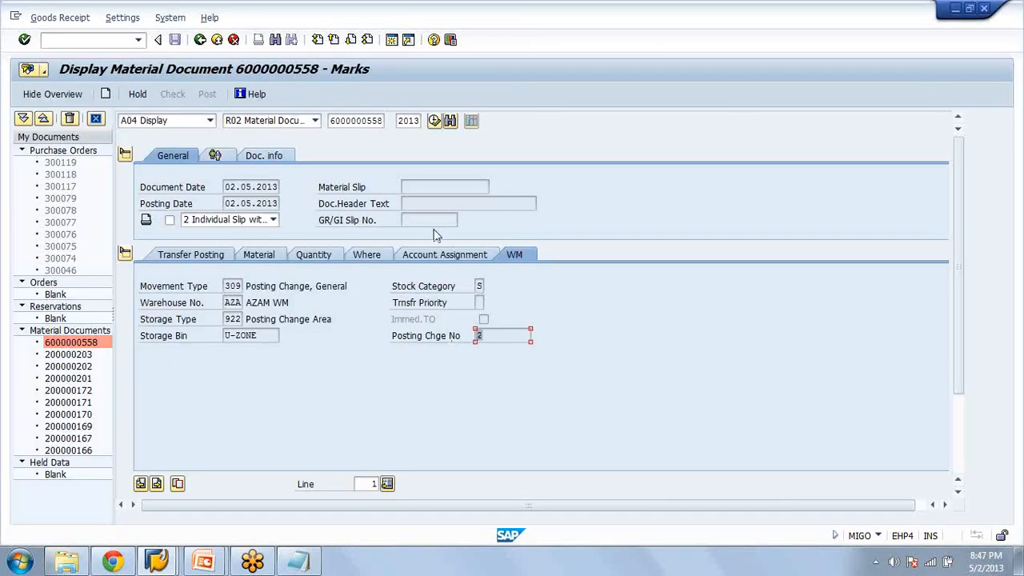
pyautogui.click(165, 562)
pyautogui.moveTo(165, 561)
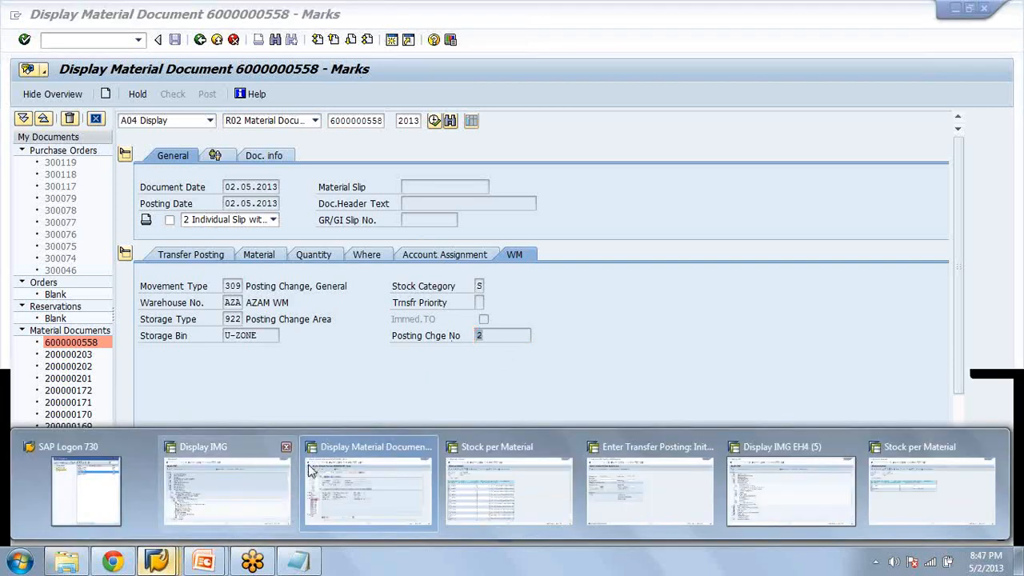
pyautogui.click(353, 509)
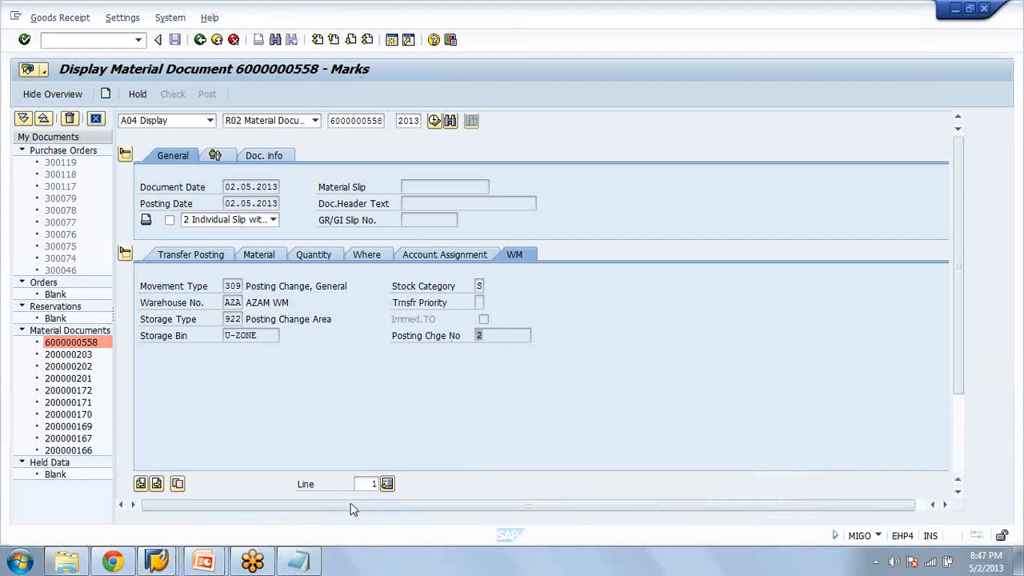
# Switch to the Enter Transfer Posting session and leave the transaction for the SAP Easy Access menu
pyautogui.click(160, 561)
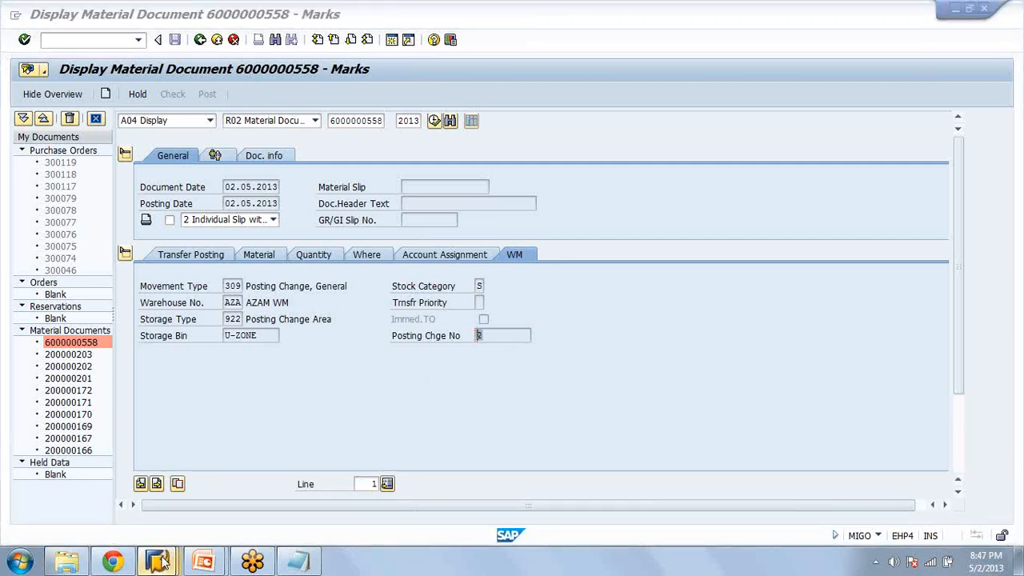
pyautogui.moveTo(160, 562)
pyautogui.click(612, 485)
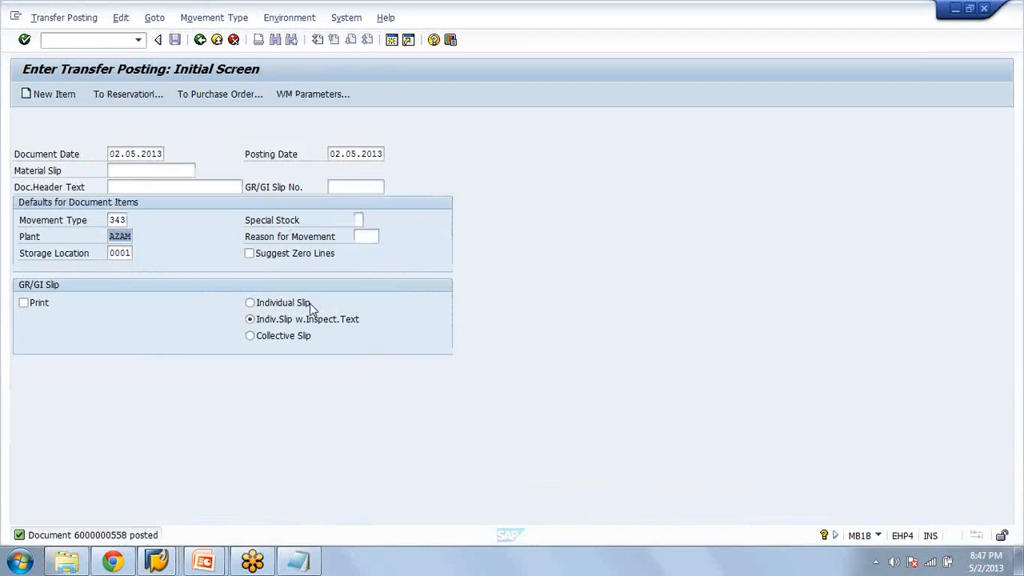
pyautogui.click(74, 40)
pyautogui.write('/nm')
pyautogui.press('BackSpace')
pyautogui.press('BackSpace')
pyautogui.write('n')
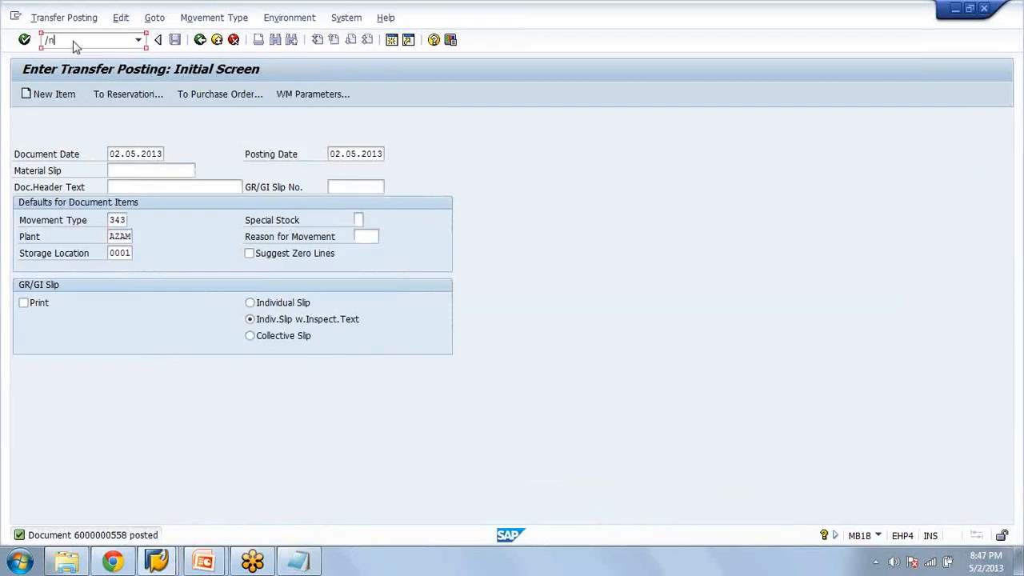
pyautogui.press('Return')
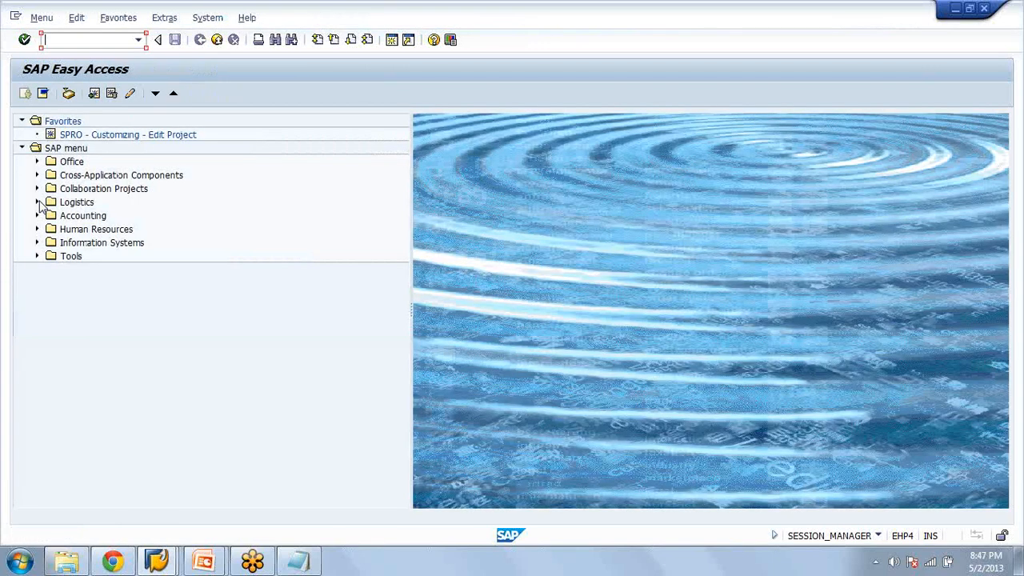
# Start transfer order creation for a posting change (LT05) and open posting change 2 in warehouse AZA with foreground processing
pyautogui.click(38, 202)
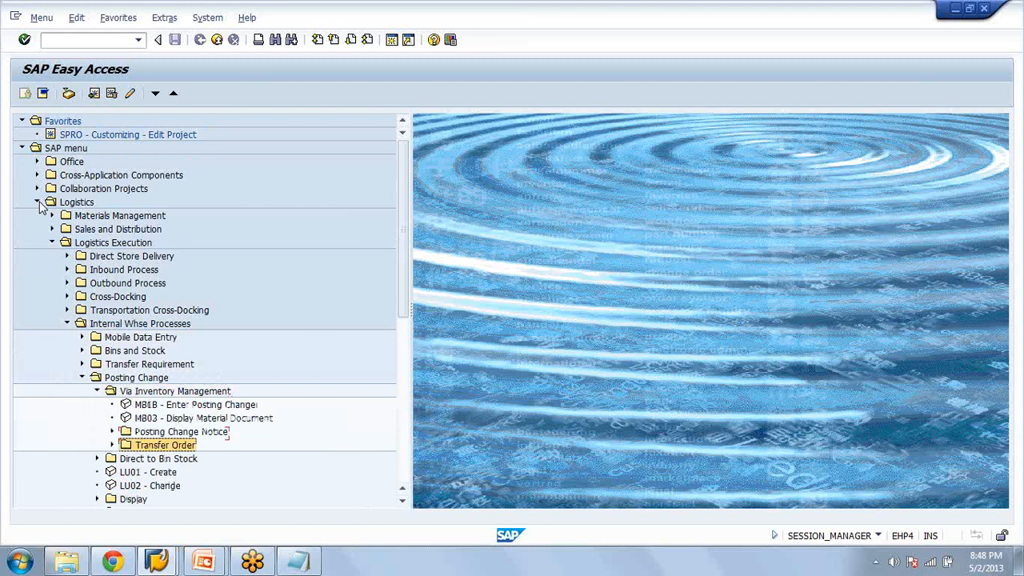
pyautogui.press('Right')
pyautogui.press('Down')
pyautogui.press('Right')
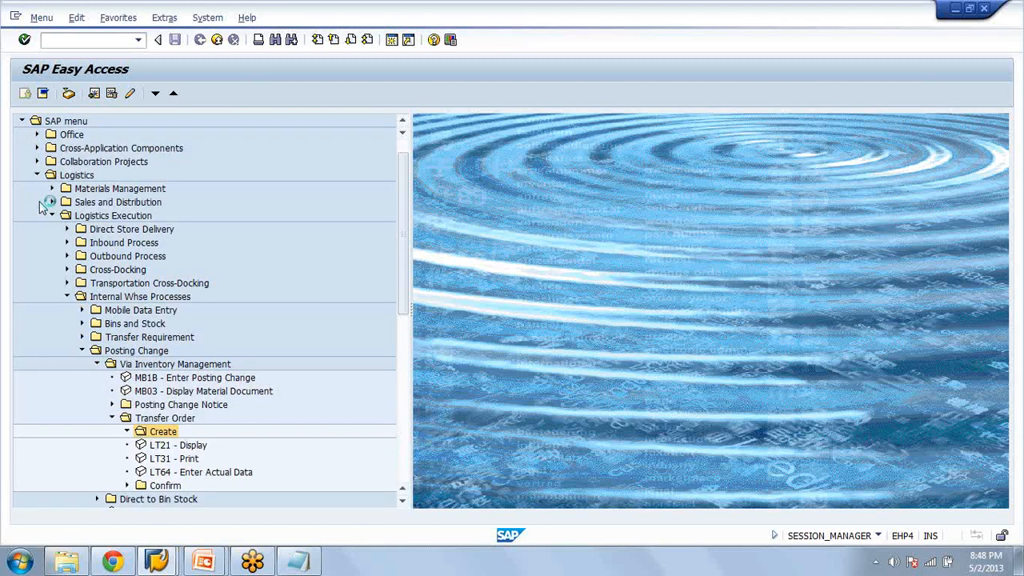
pyautogui.press('Right')
pyautogui.press('Down')
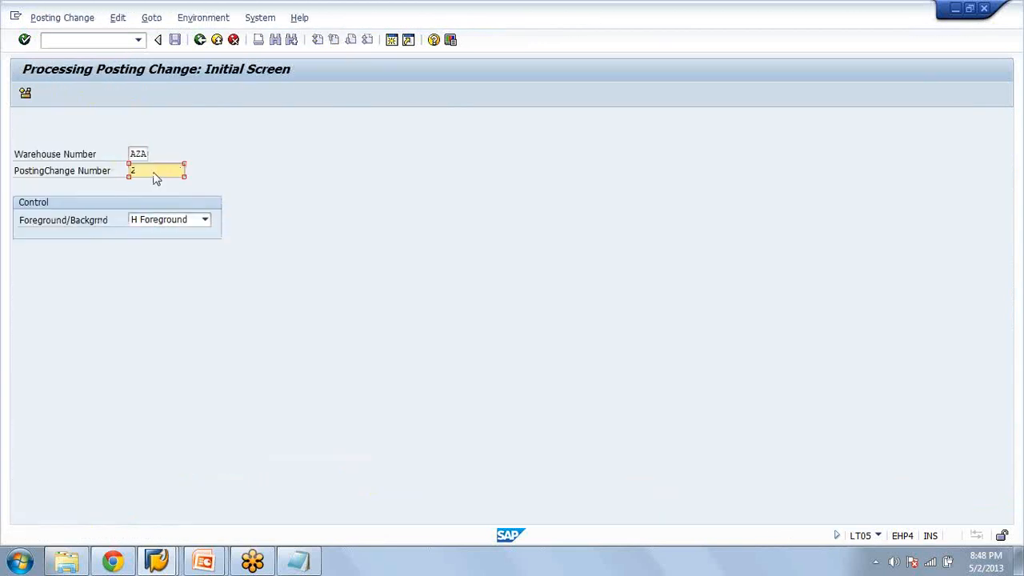
pyautogui.press('Return')
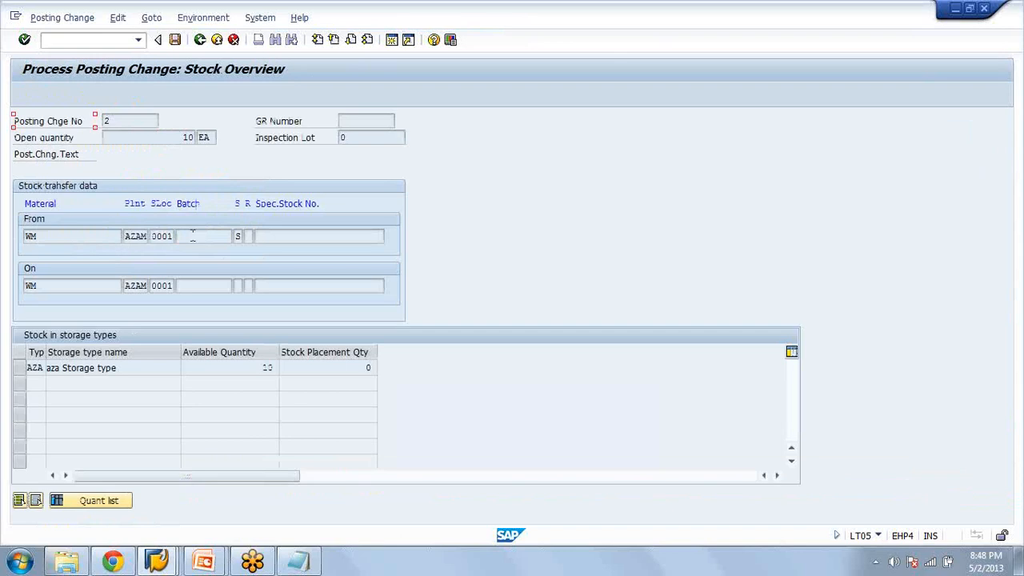
# Select the 10 EA of material WM in storage type AZA, bin 01-08-02, and save the posting change as a transfer order
pyautogui.click(240, 235)
pyautogui.click(34, 367)
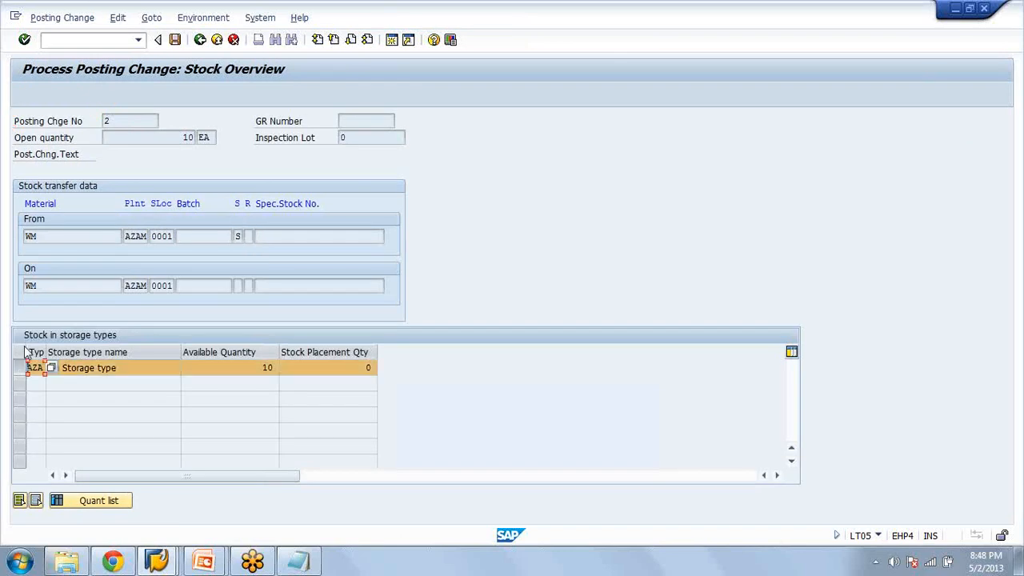
pyautogui.click(175, 40)
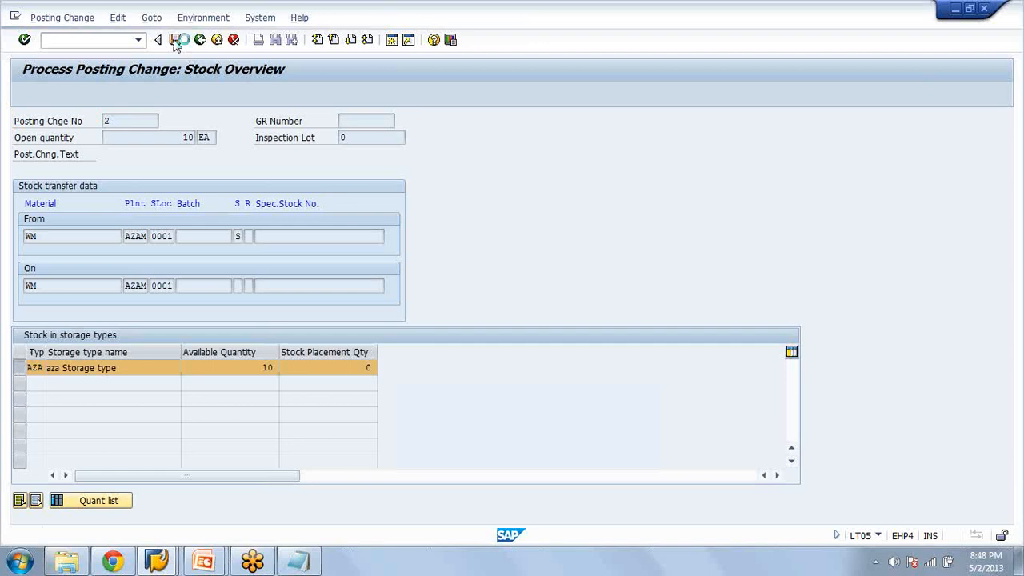
pyautogui.click(33, 385)
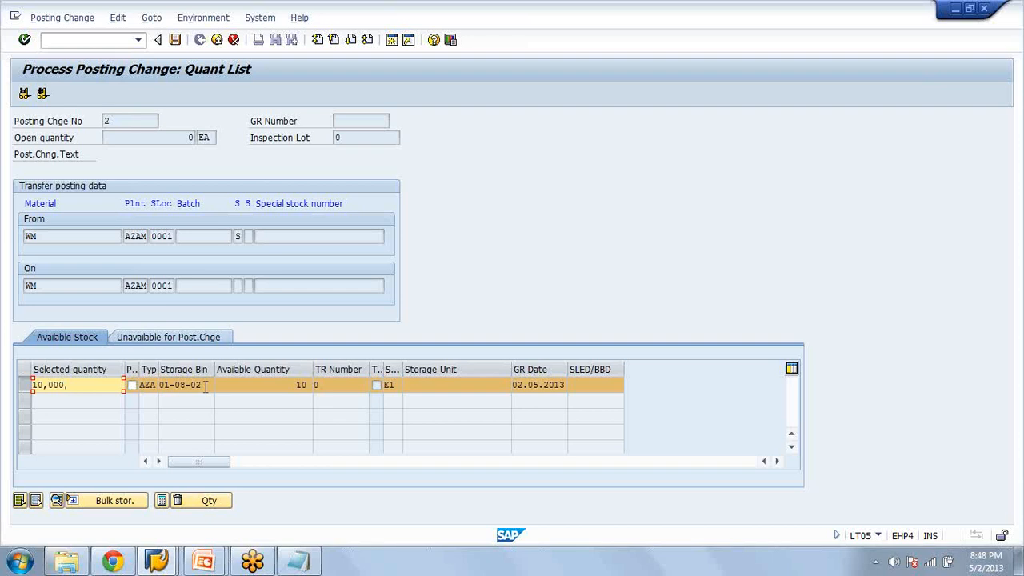
pyautogui.hotkey('alt', 'Tab')
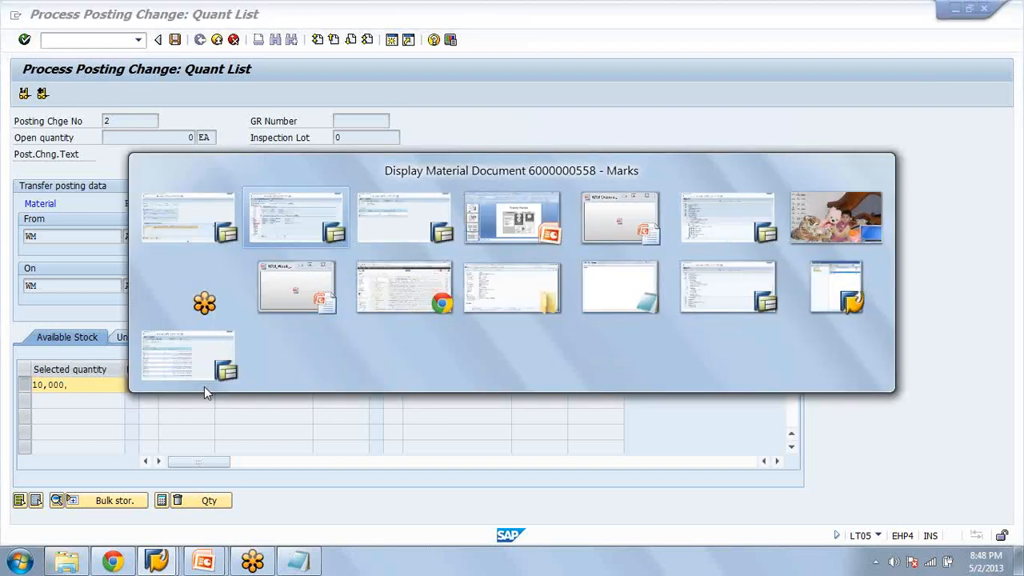
pyautogui.press('Escape')
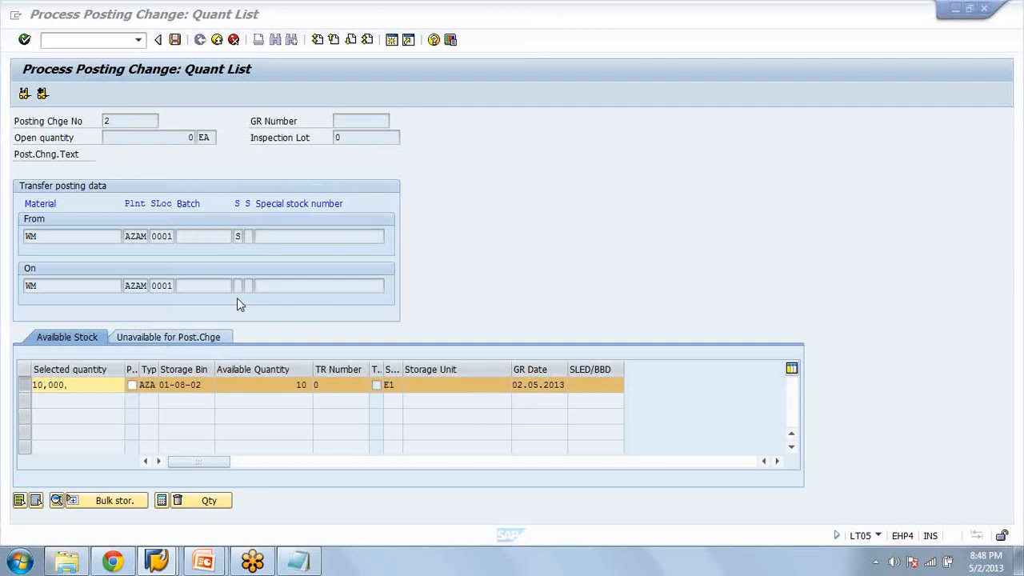
pyautogui.hotkey('alt', 'Tab')
pyautogui.hotkey('alt', 'Tab')
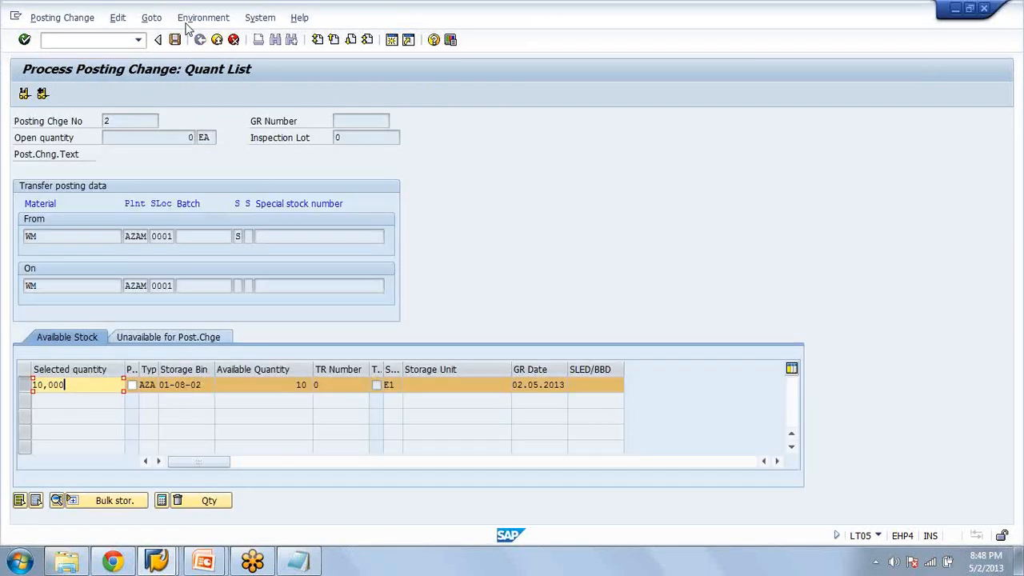
pyautogui.click(176, 40)
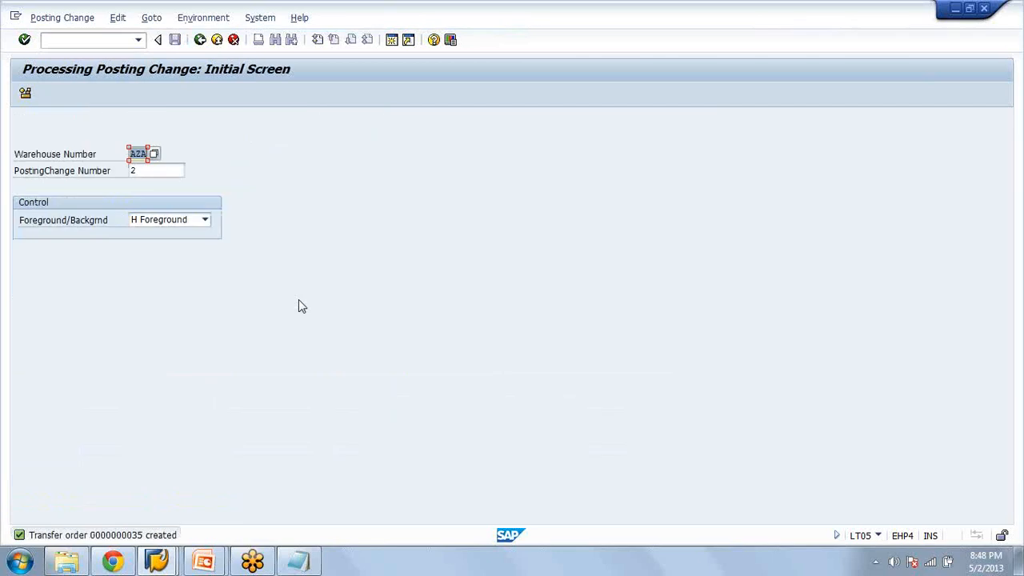
# Display the item list of the new transfer order in transaction LT21
pyautogui.click(62, 43)
pyautogui.write('/nlt21')
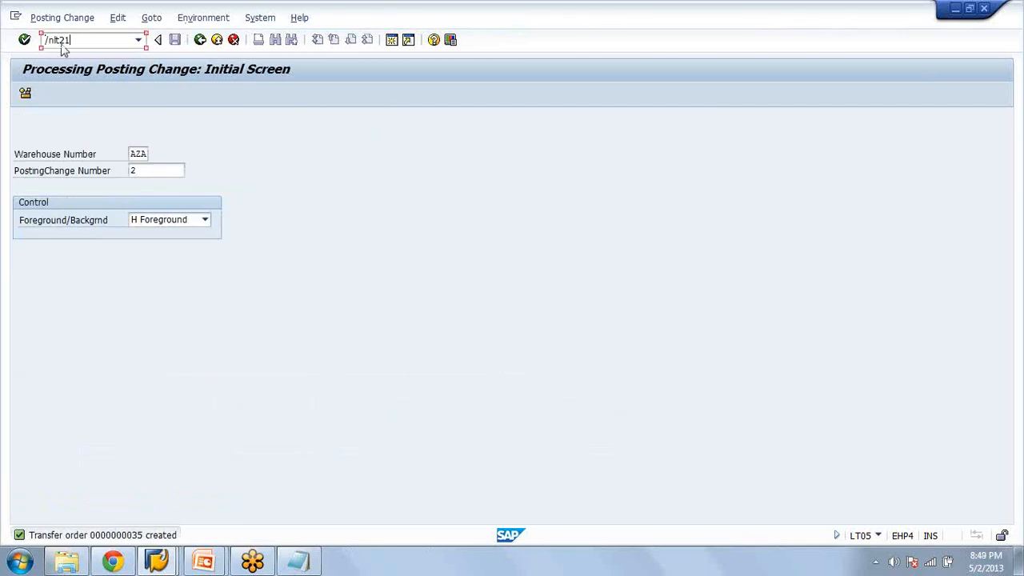
pyautogui.press('Return')
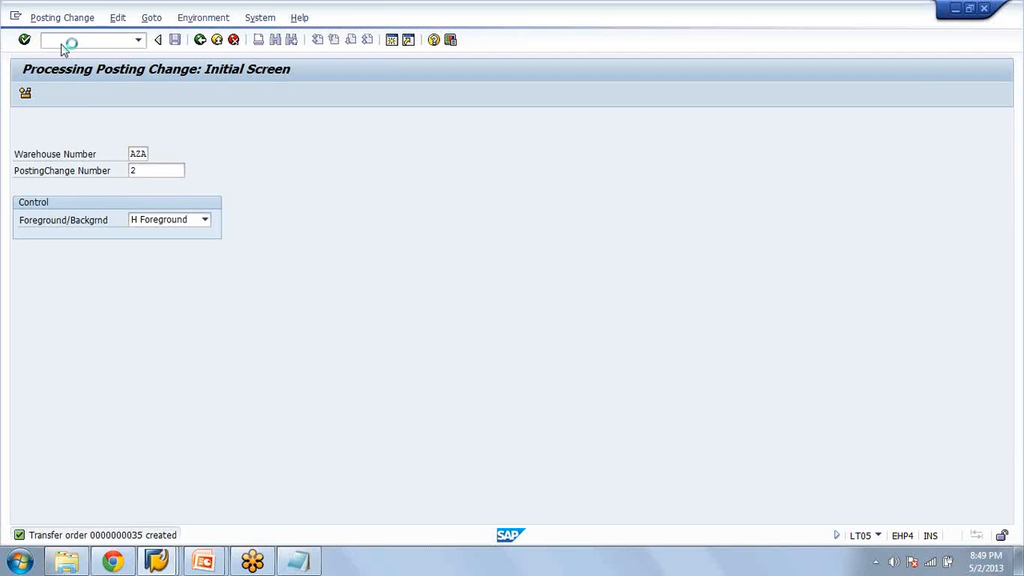
pyautogui.press('Return')
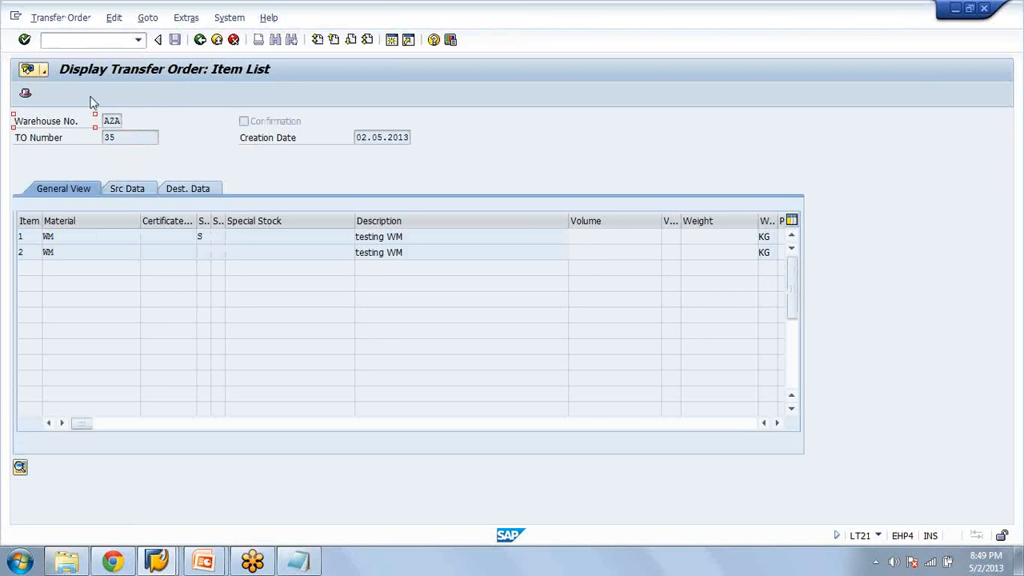
# Open the new transfer order in LT12 with pick and transfer confirmation, and save its confirmation
pyautogui.click(85, 40)
pyautogui.write('/n')
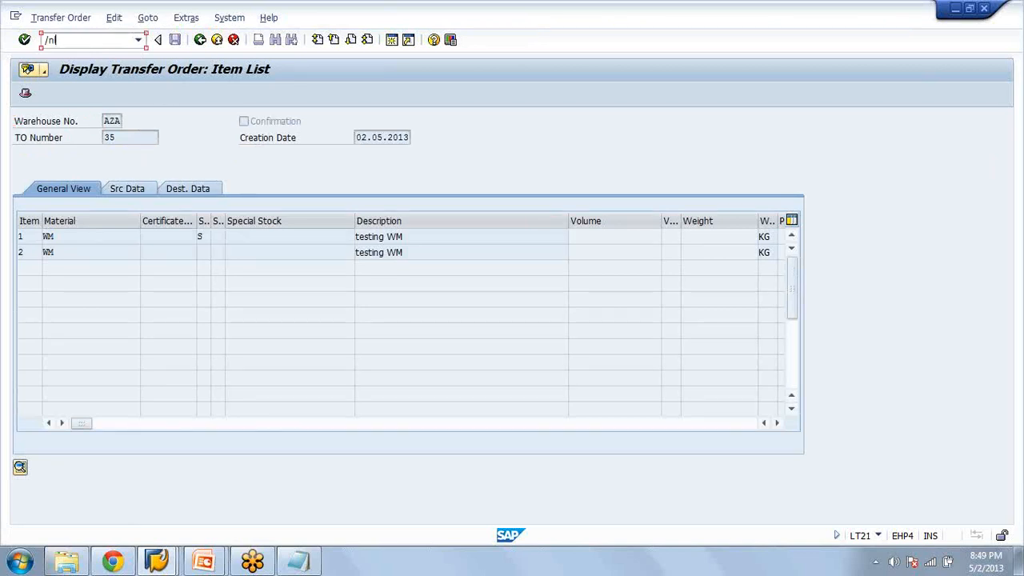
pyautogui.write('lt21')
pyautogui.press('Return')
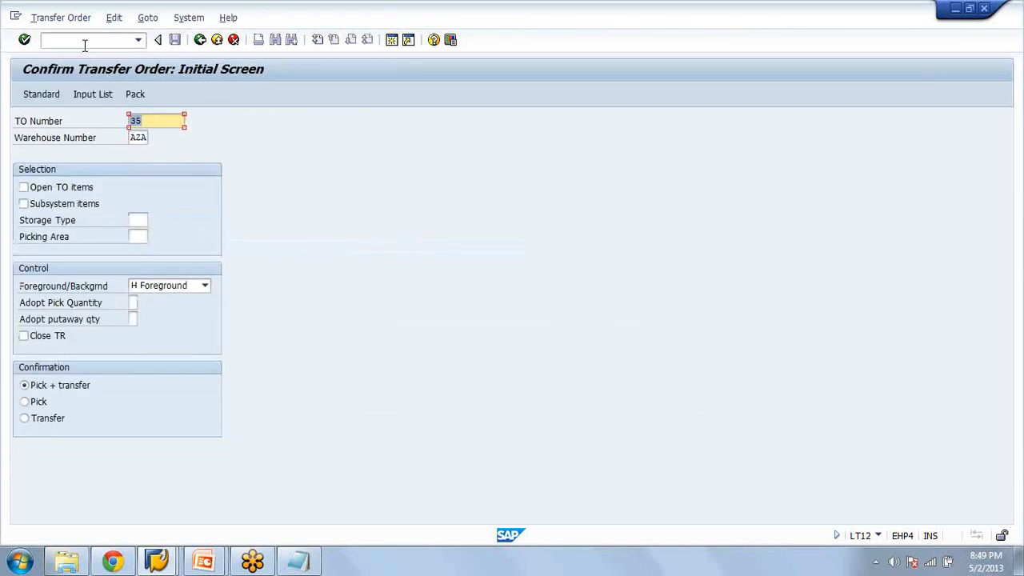
pyautogui.press('Return')
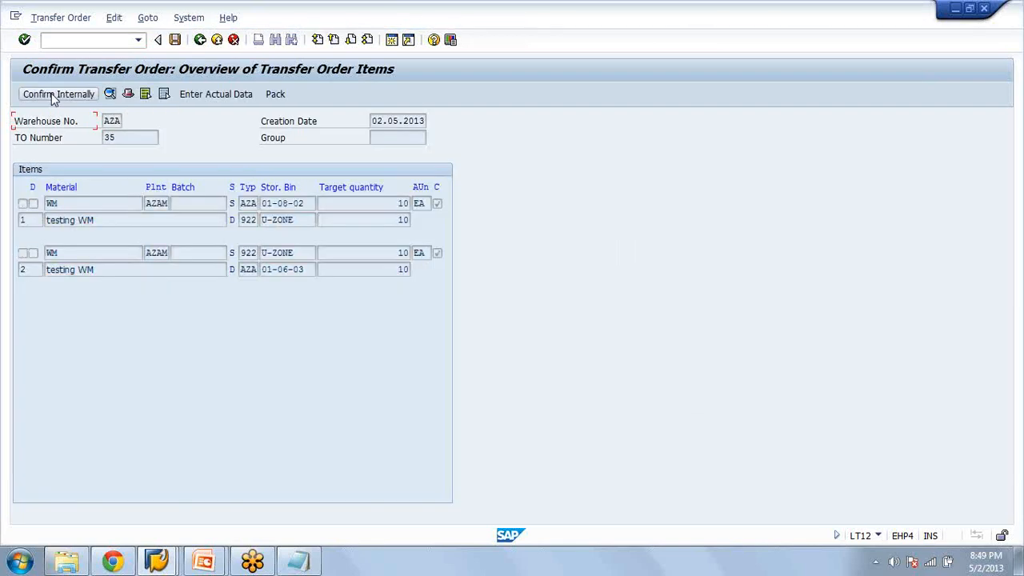
pyautogui.click(174, 44)
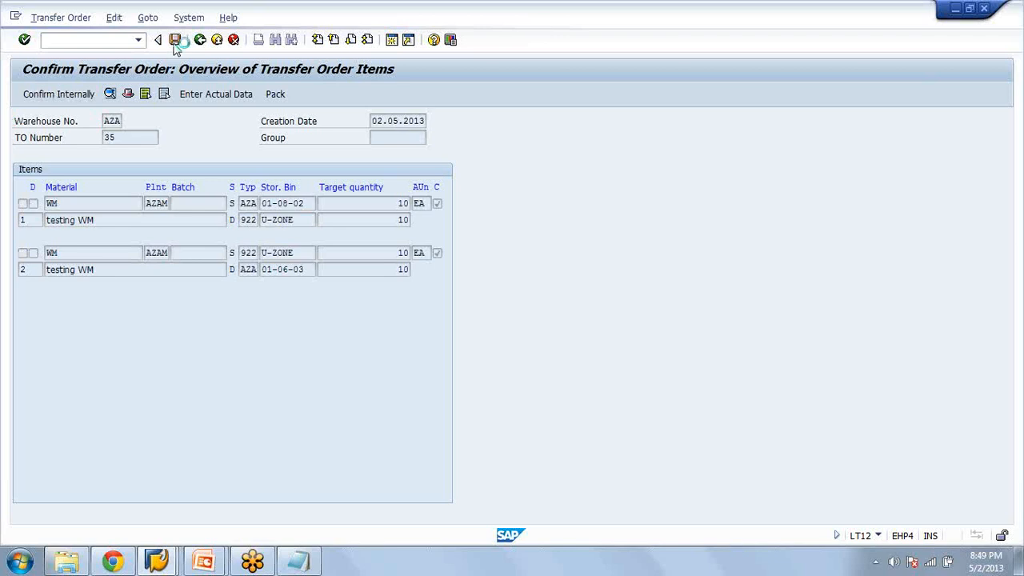
# Rerun the Stock per Material list for material WM in the stock session, changing the stock category selection between runs
pyautogui.click(199, 42)
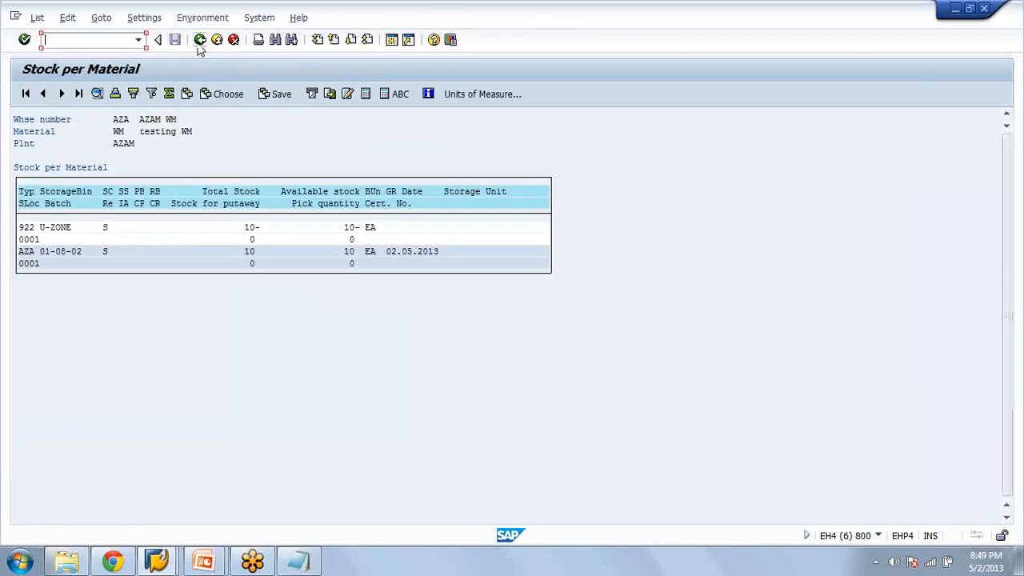
pyautogui.click(200, 44)
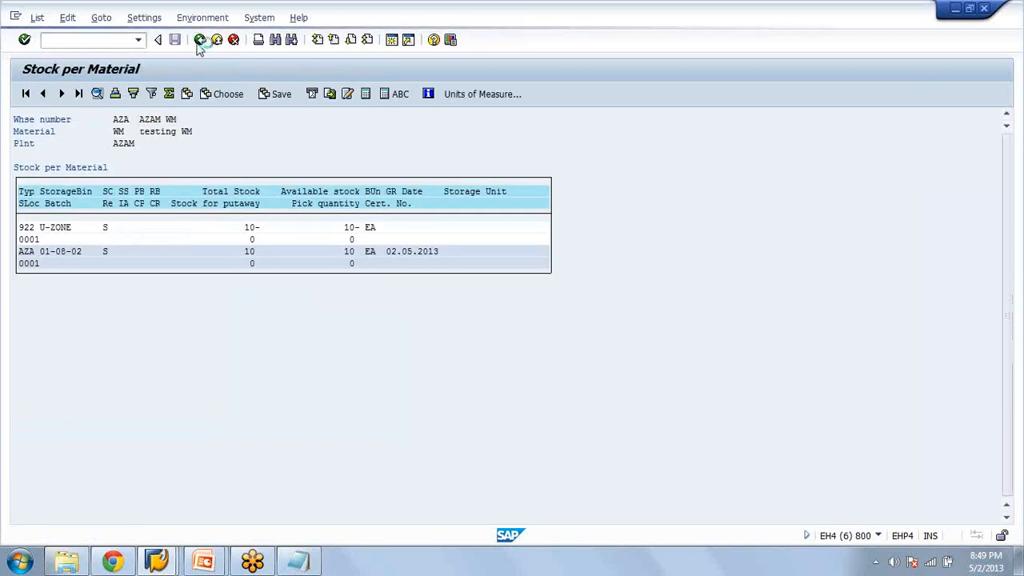
pyautogui.press('Return')
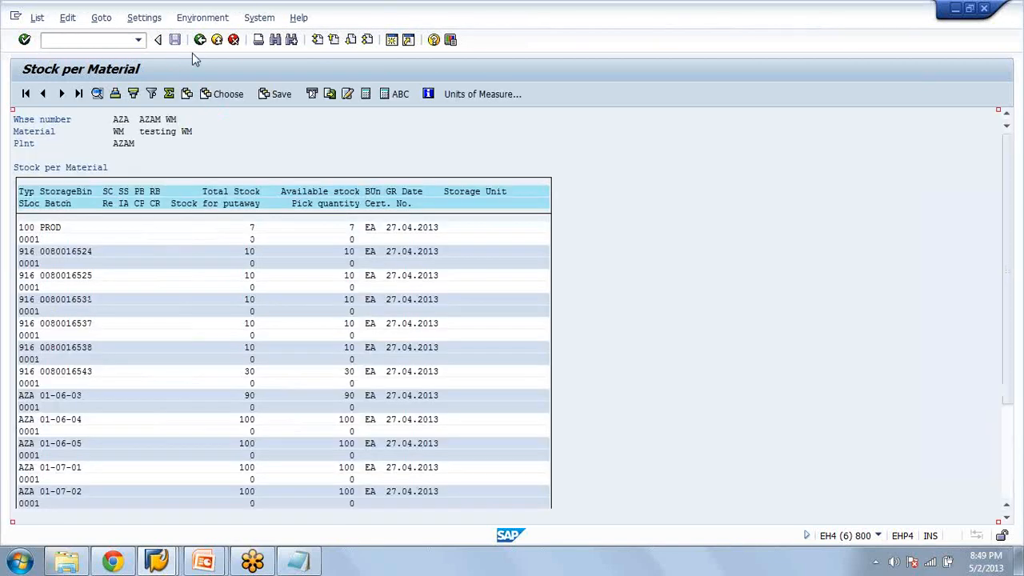
pyautogui.press('F3')
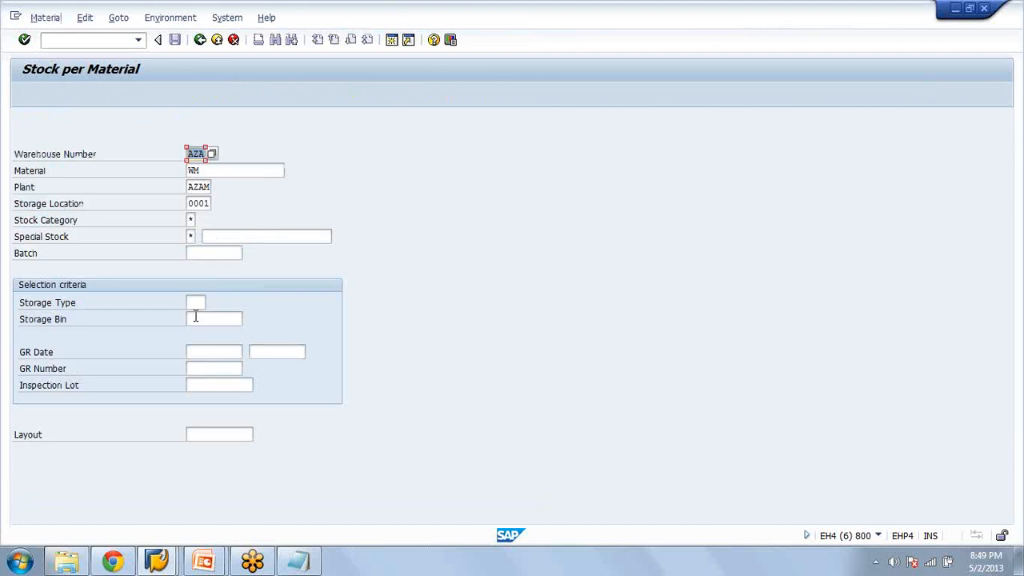
pyautogui.click(190, 218)
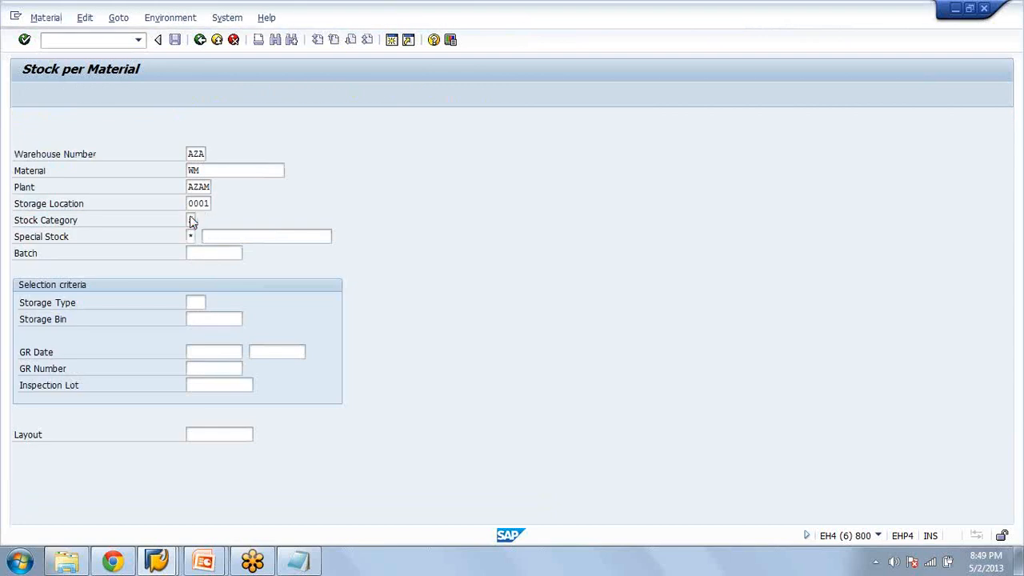
pyautogui.press('Return')
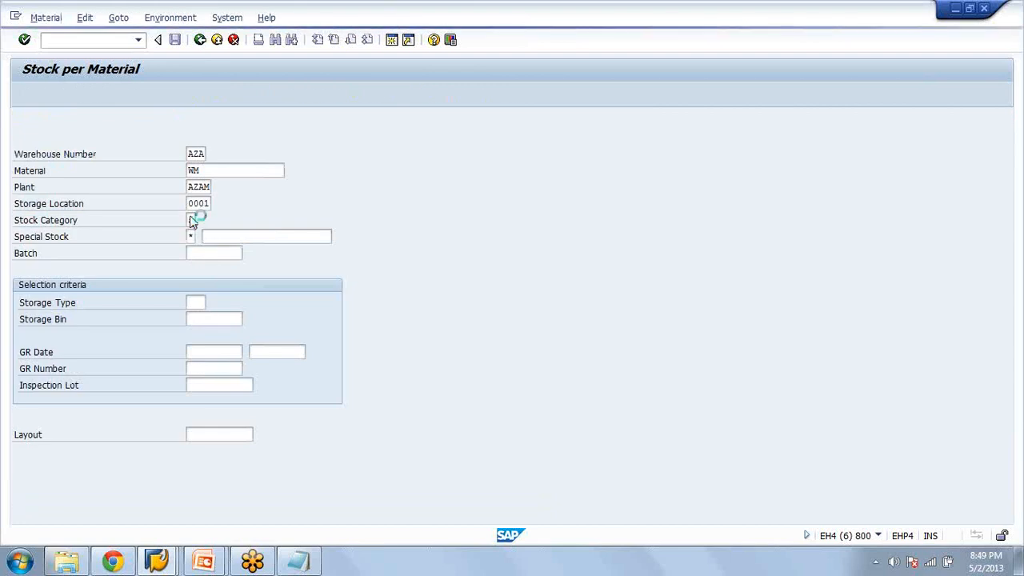
pyautogui.click(200, 42)
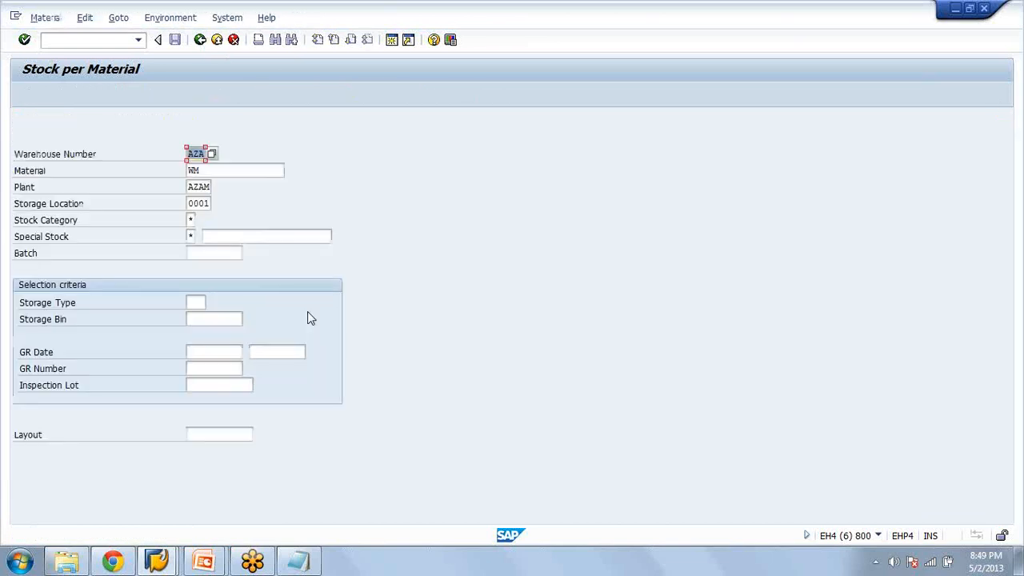
pyautogui.press('F3')
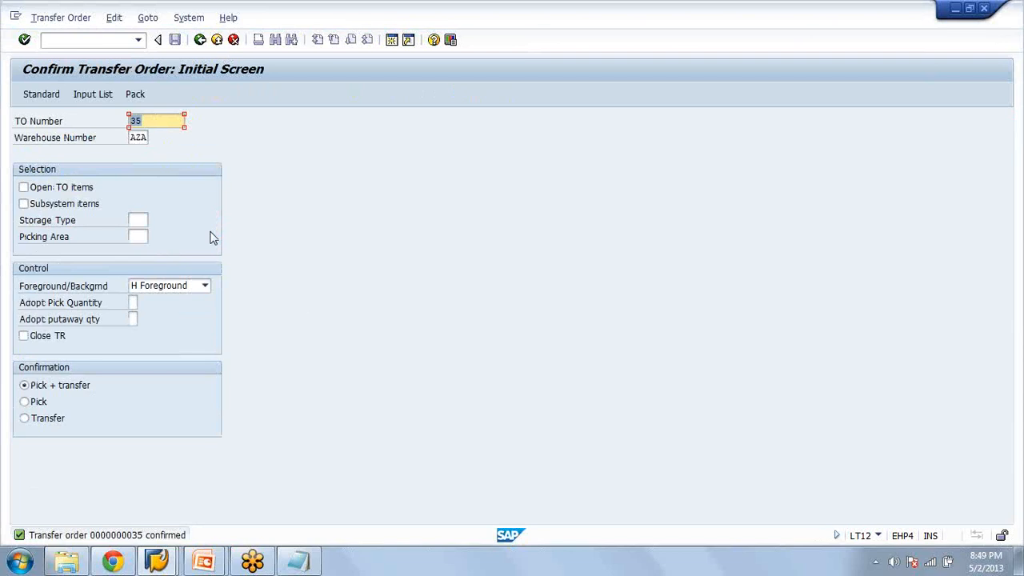
# Return to the Stock per Material list, display the details of storage bin 01-08-01 and go back to the list
pyautogui.hotkey('alt', 'Tab')
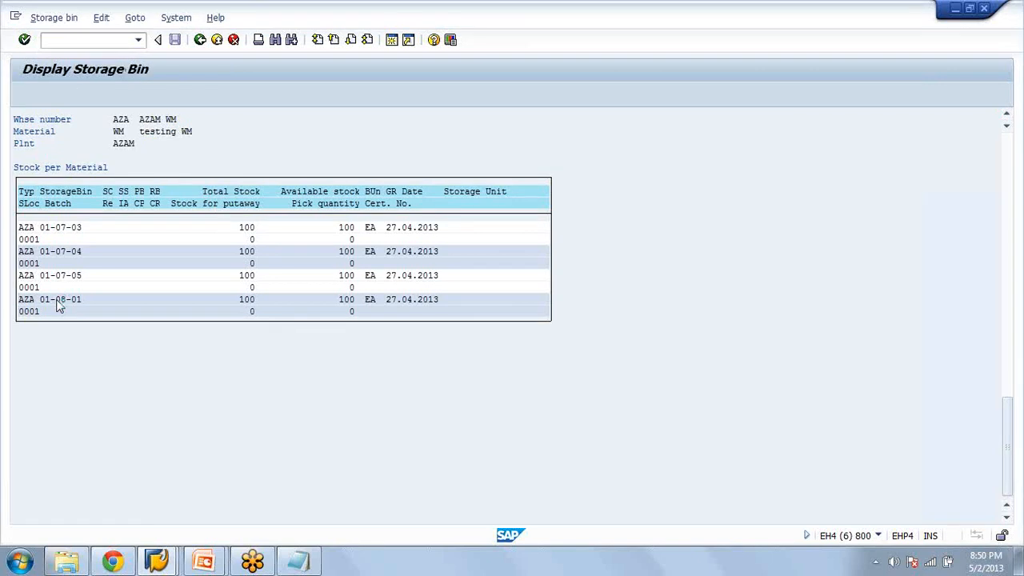
pyautogui.doubleClick(58, 306)
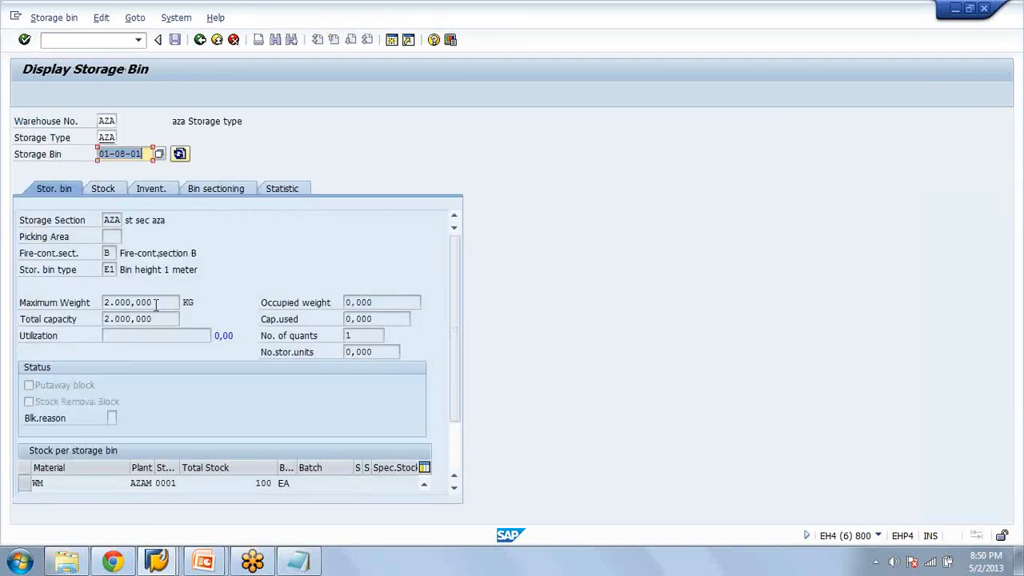
pyautogui.click(200, 39)
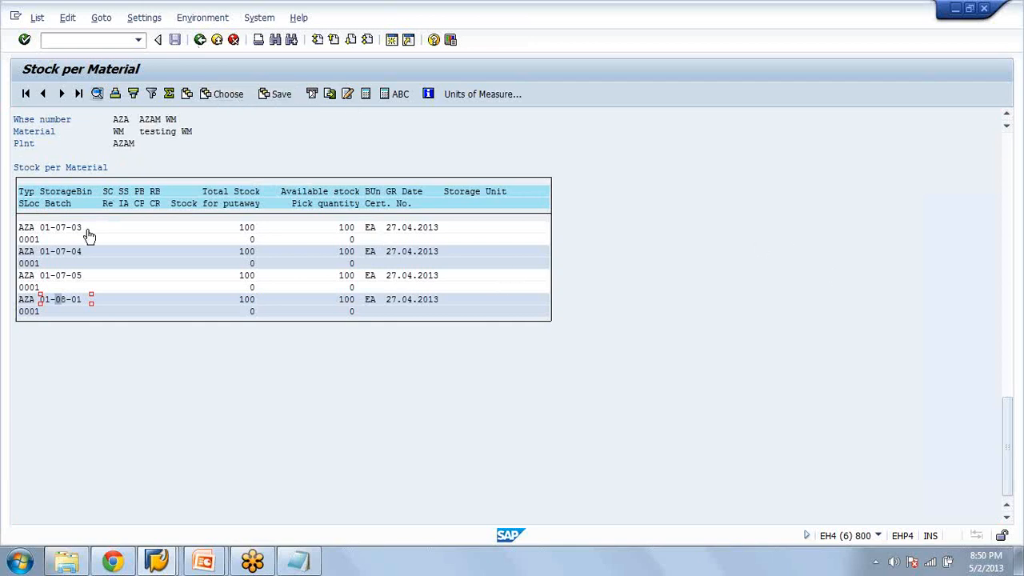
pyautogui.click(82, 40)
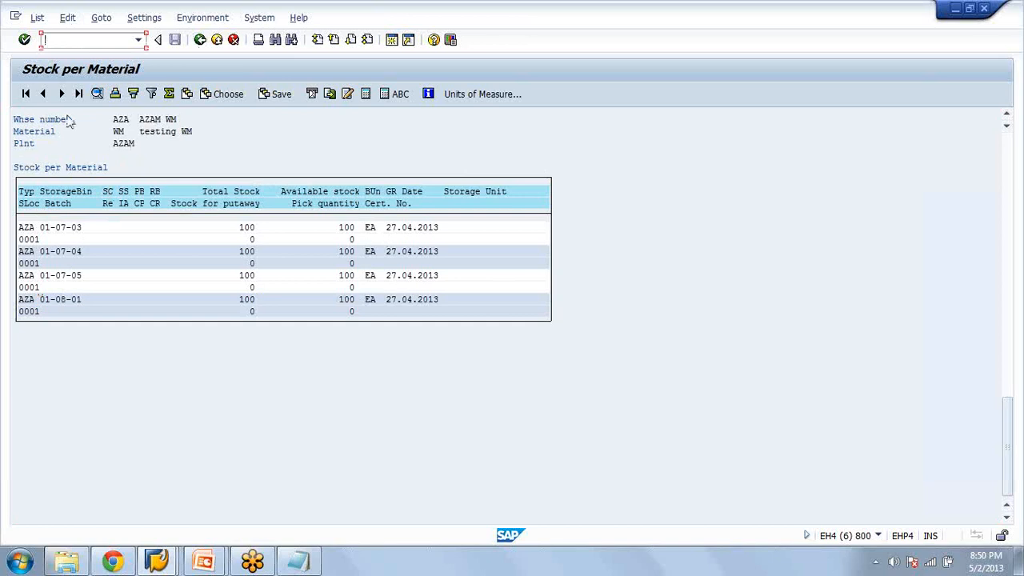